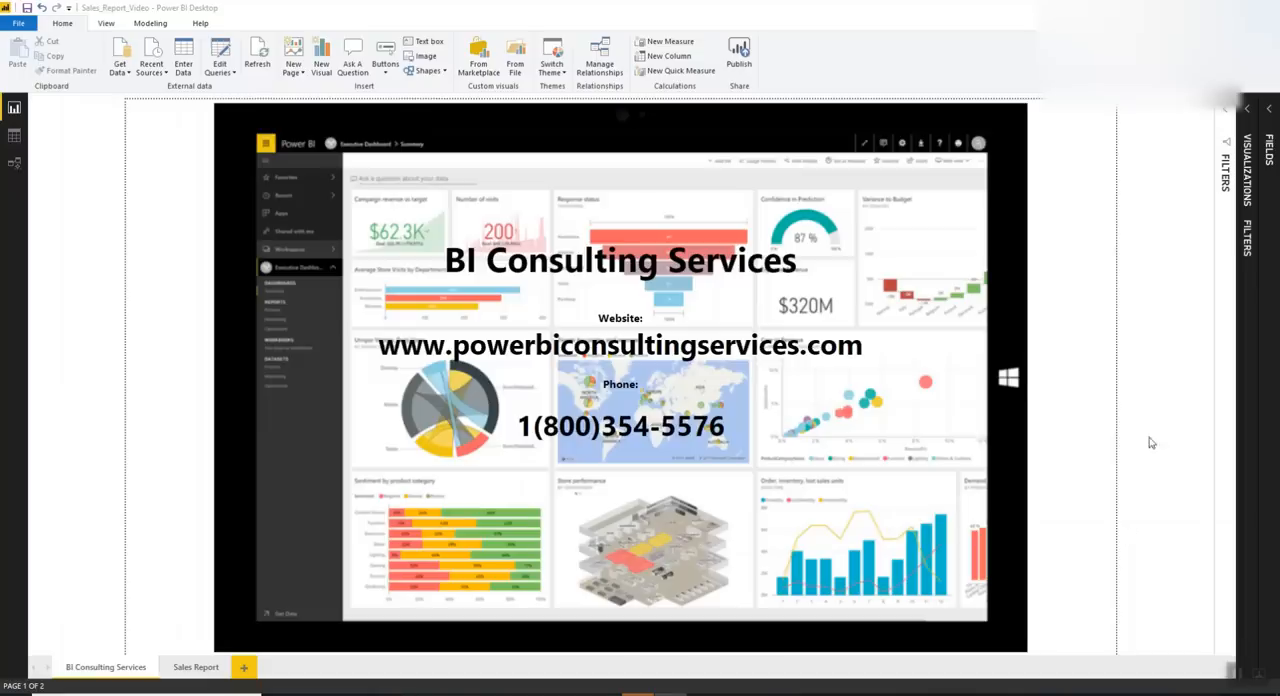
On the Sales Report page, sort the Profit by Month of Year chart in ascending order by month
click(194, 667)
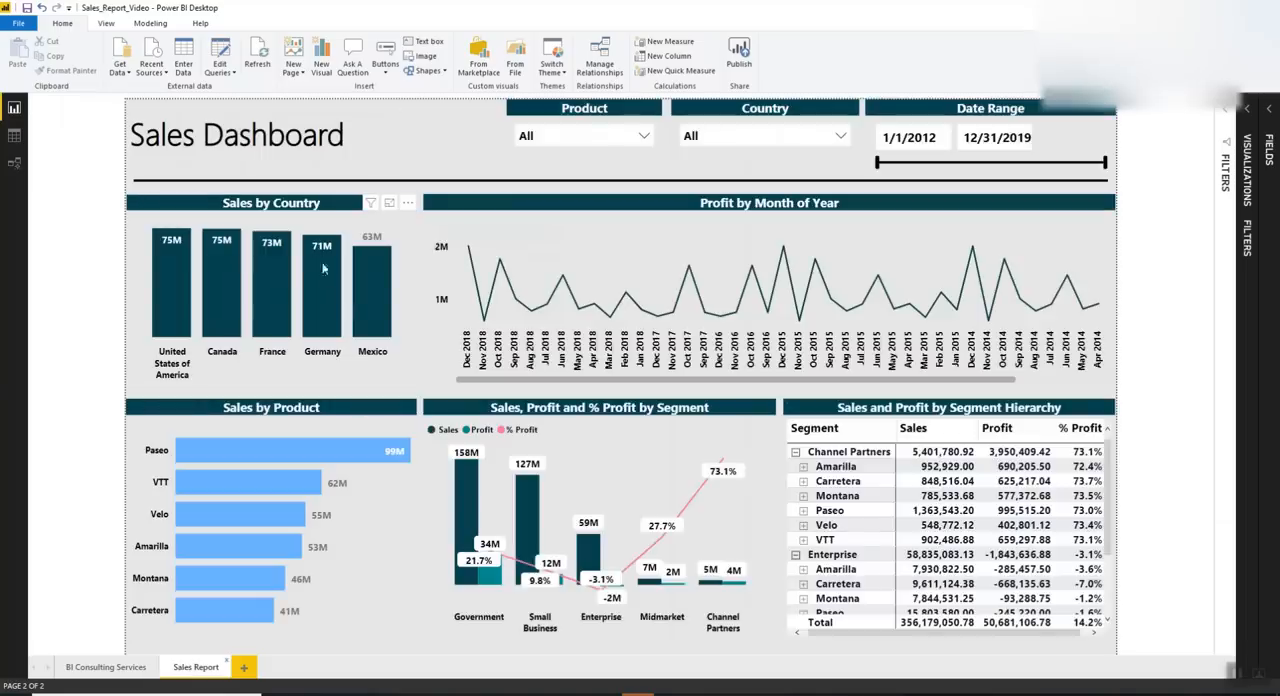
mouse_move(366, 299)
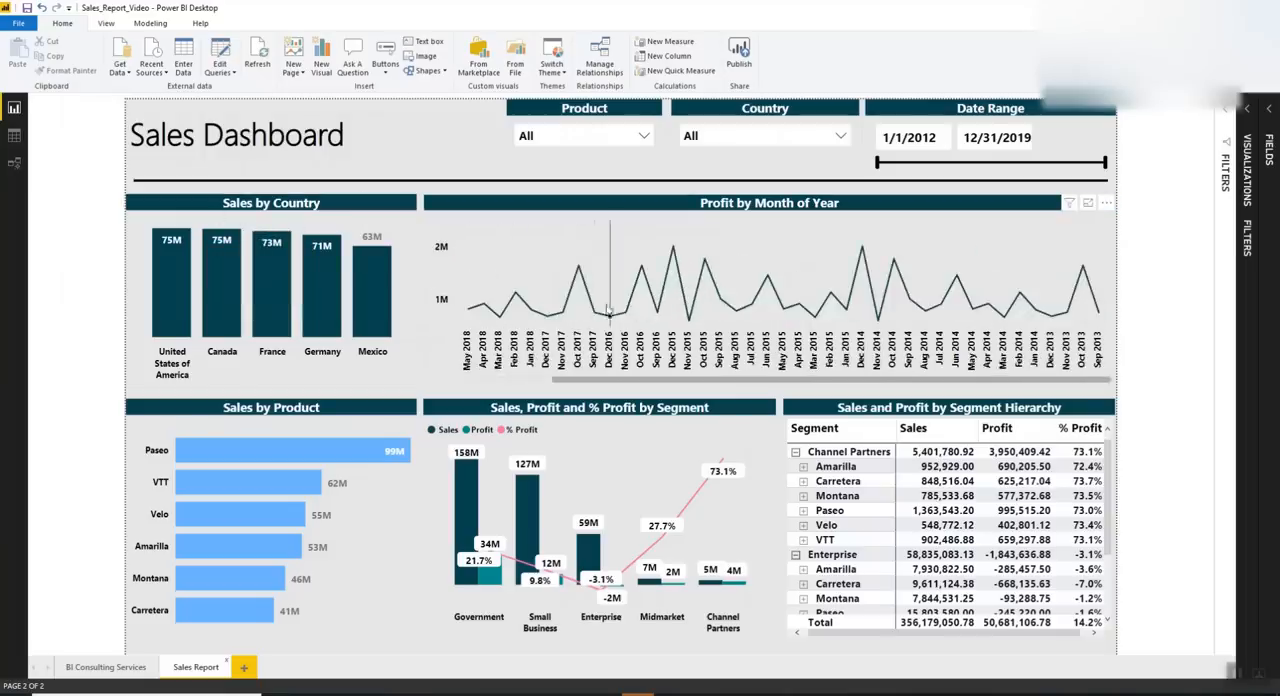
scroll(612, 310, down, 3)
scroll(612, 310, up, 3)
scroll(612, 310, down, 3)
scroll(612, 310, up, 3)
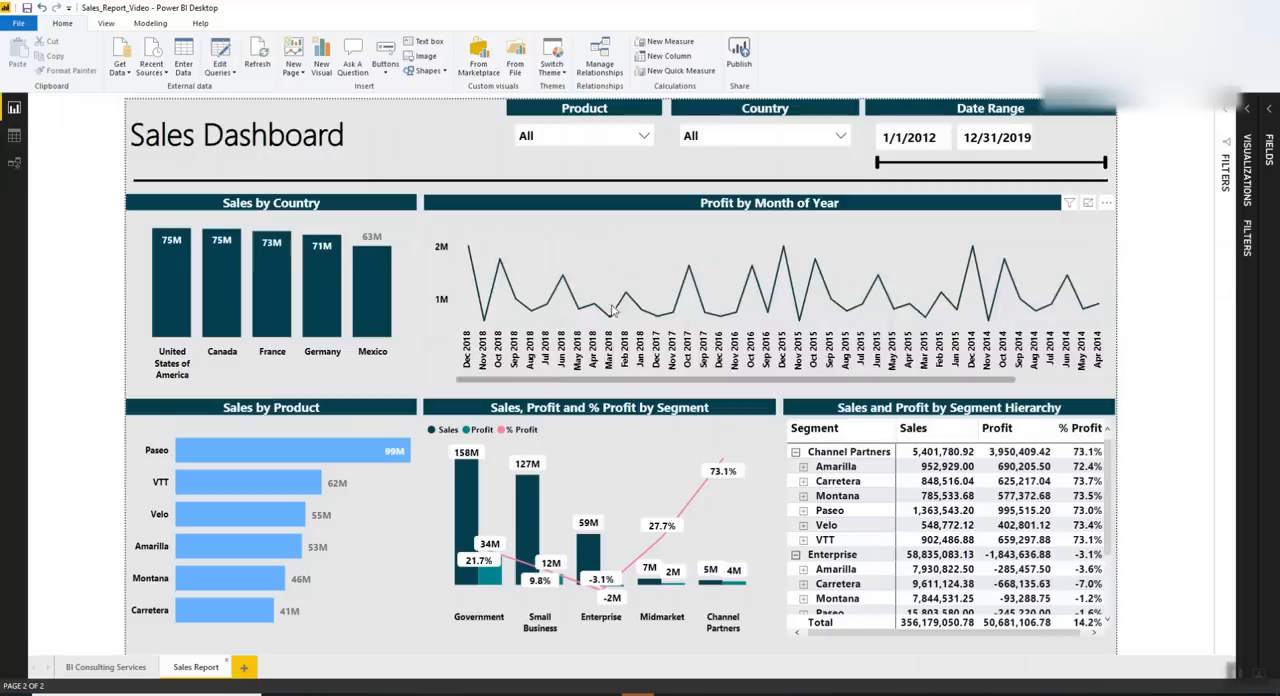
click(1106, 203)
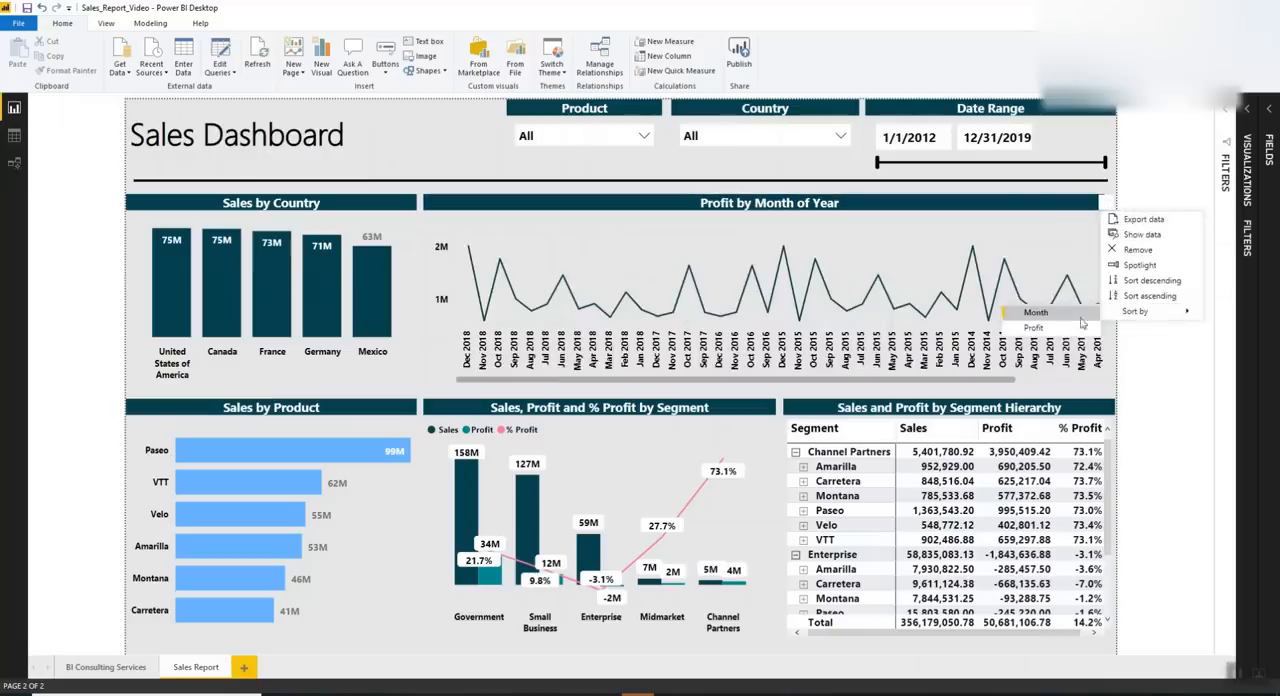
click(1149, 296)
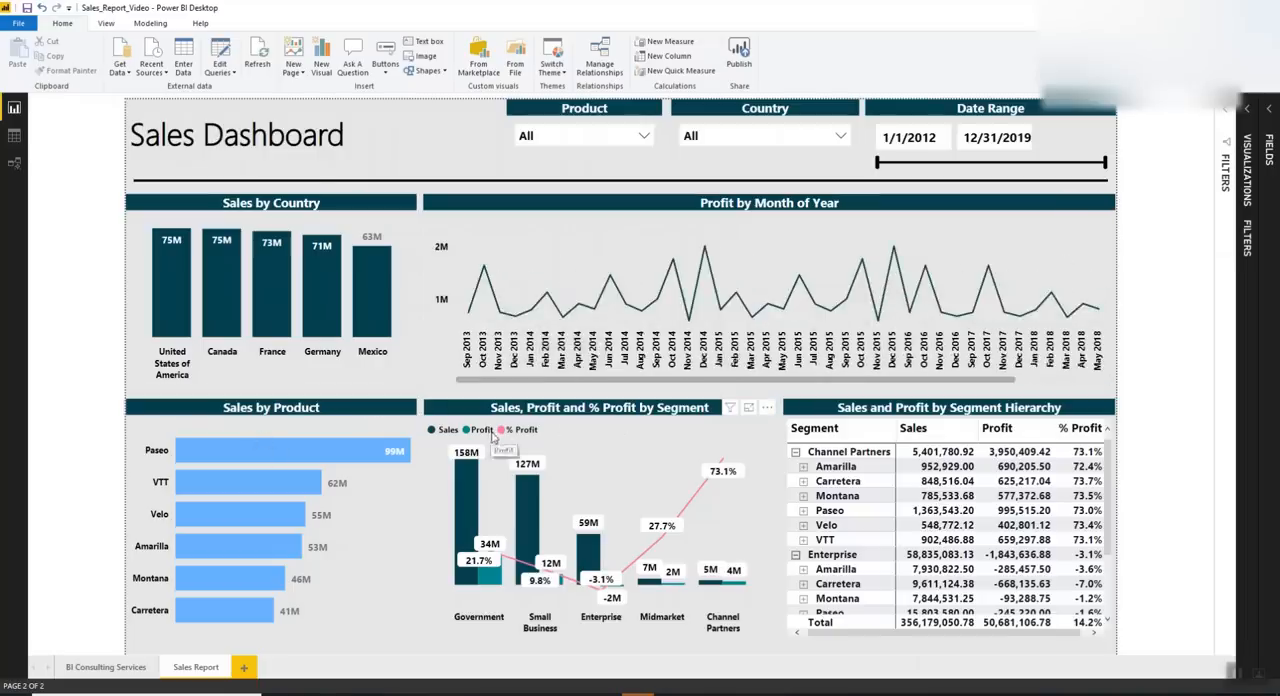
Collapse and re-expand Channel Partners, and expand and collapse its Amarilla row, in the segment hierarchy matrix
click(796, 454)
click(796, 454)
click(804, 468)
click(804, 468)
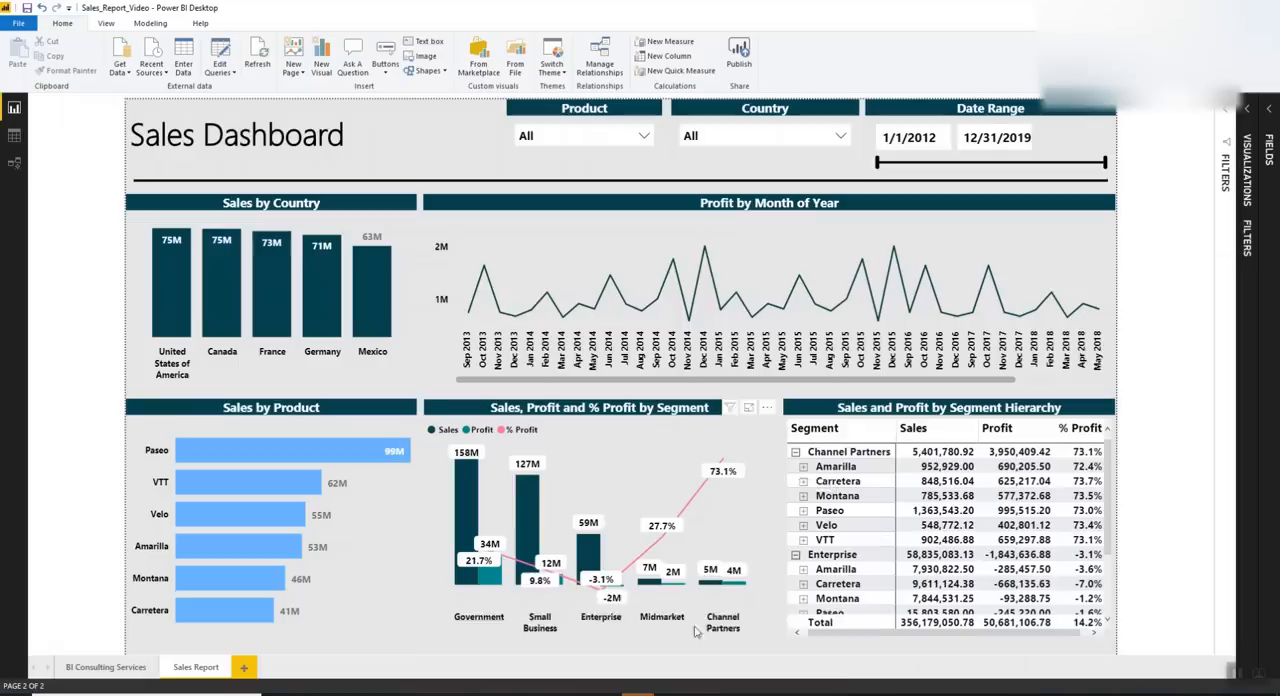
Switch to the YouTube Videos SharePoint site in Chrome and open the YouTube Video (Folders) folder in Documents
mouse_move(637, 692)
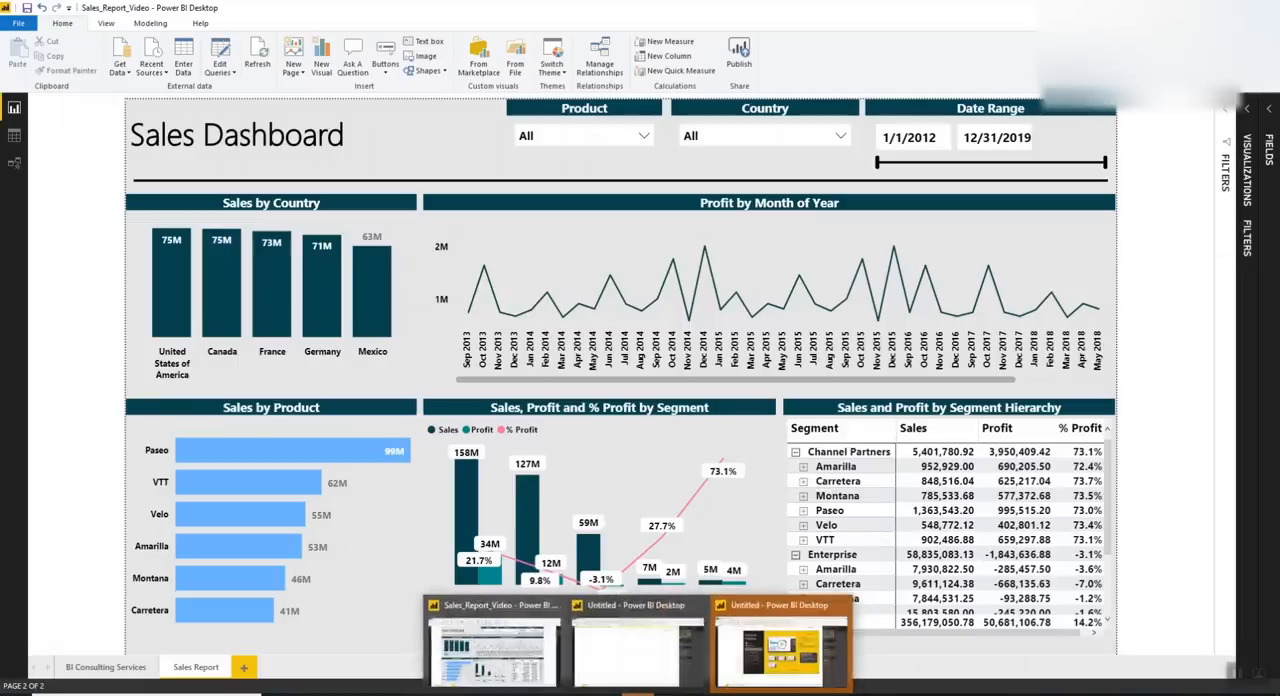
click(468, 692)
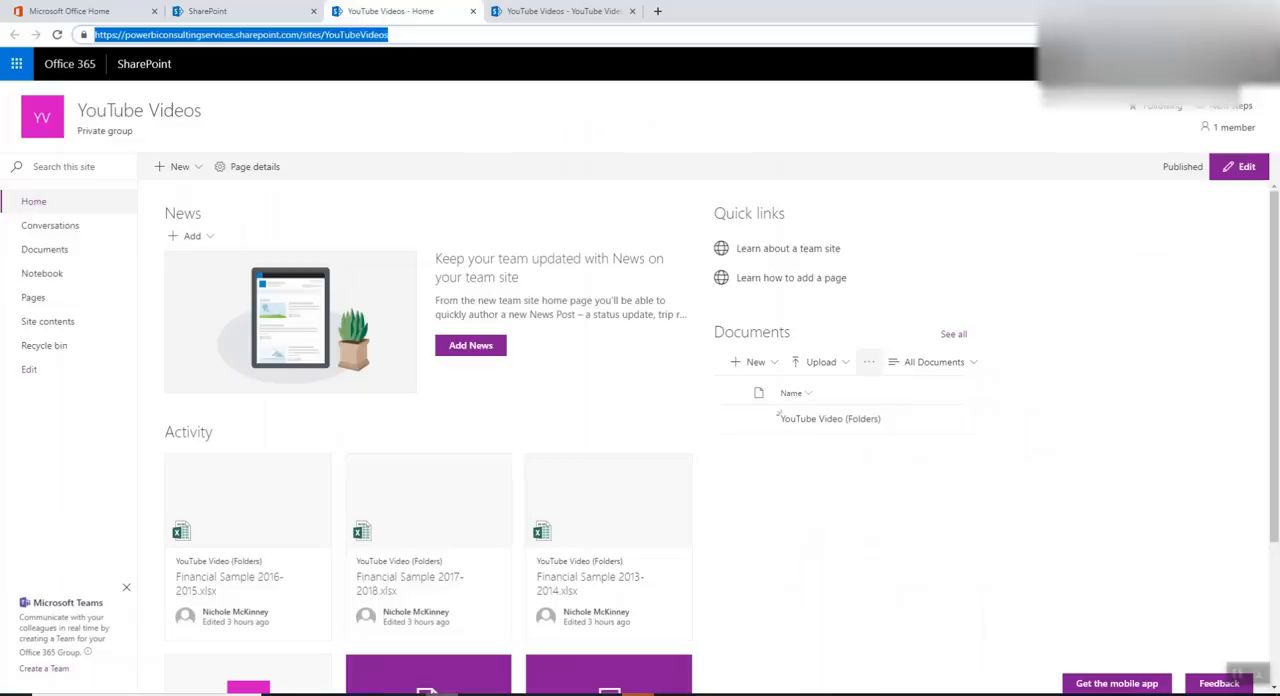
click(425, 36)
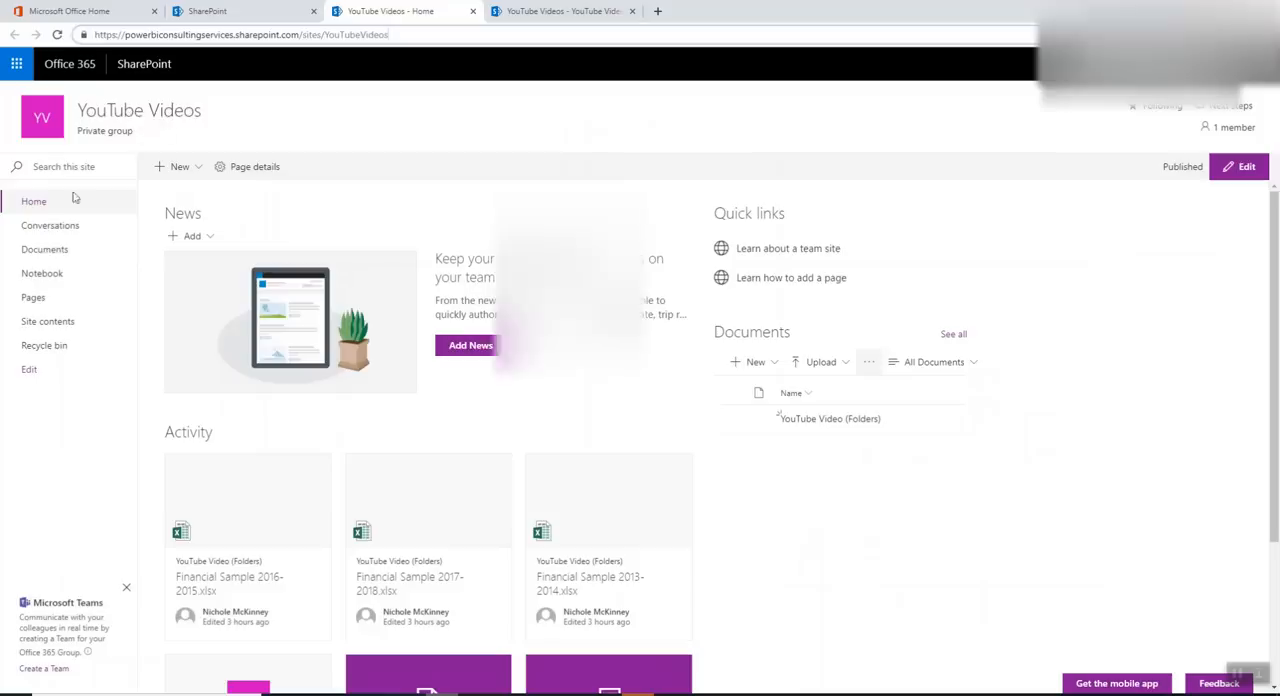
click(43, 249)
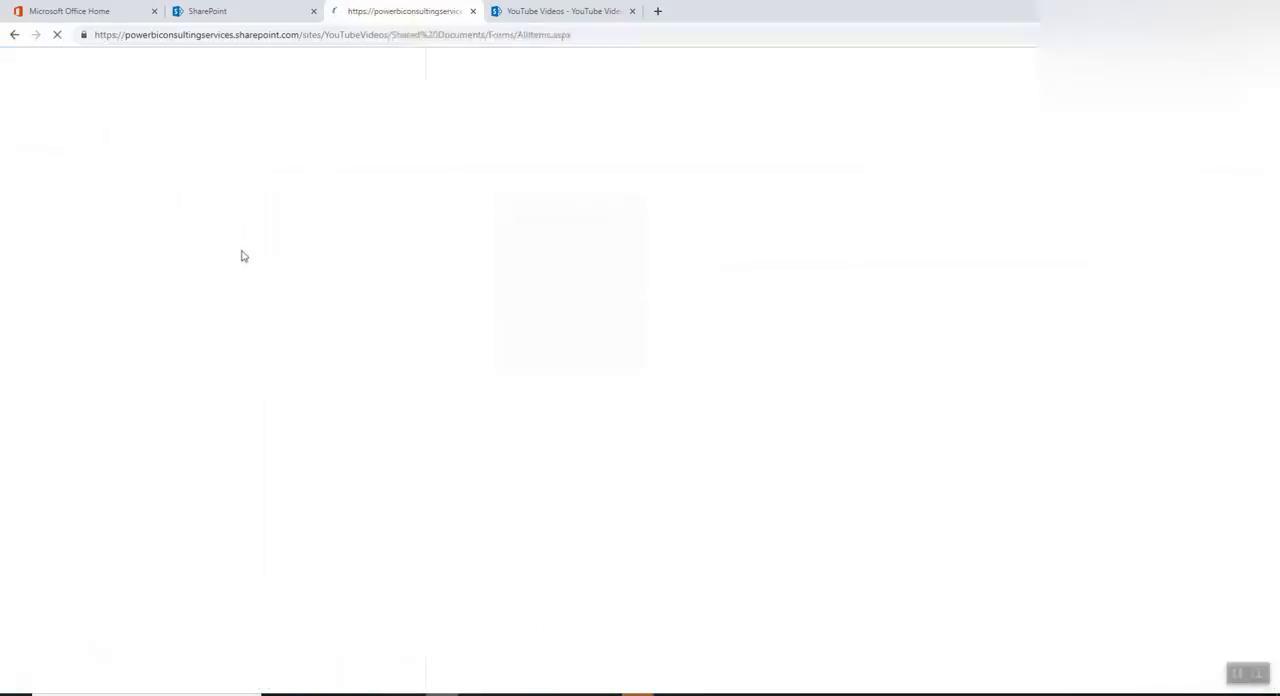
click(251, 274)
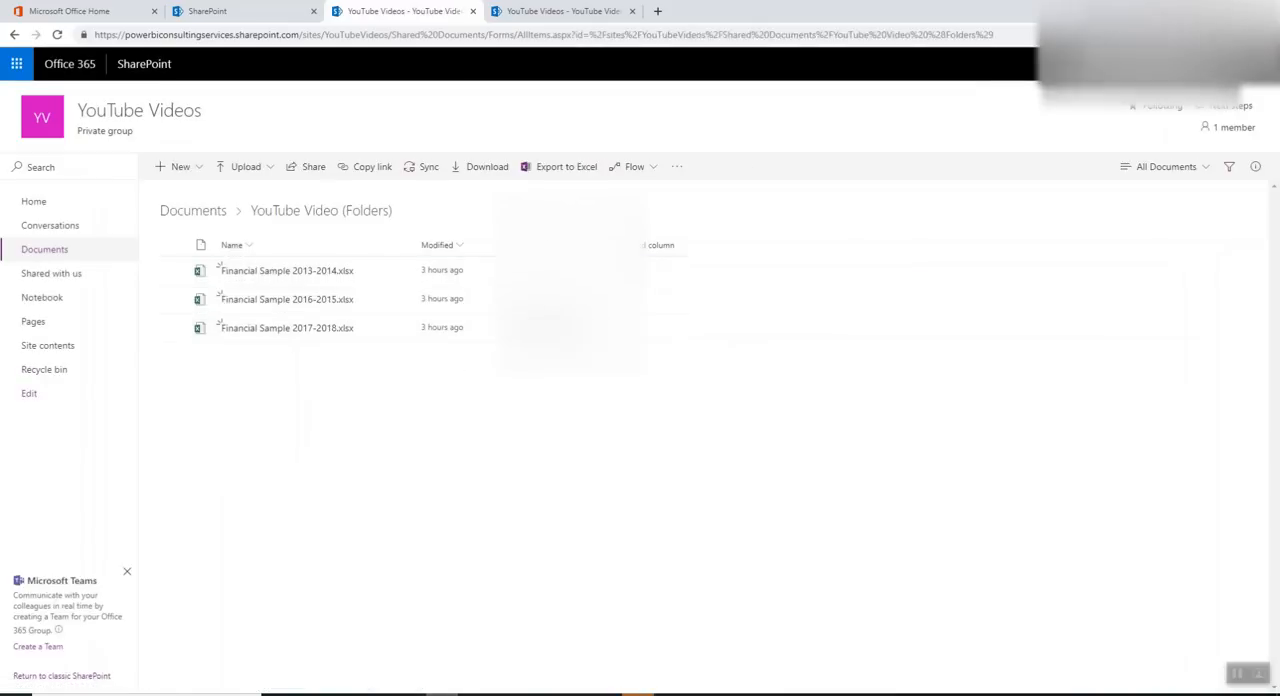
Switch to the Untitled Power BI Desktop report with unapplied query changes, closing the start screen and dismissing the pending-changes notice
click(786, 642)
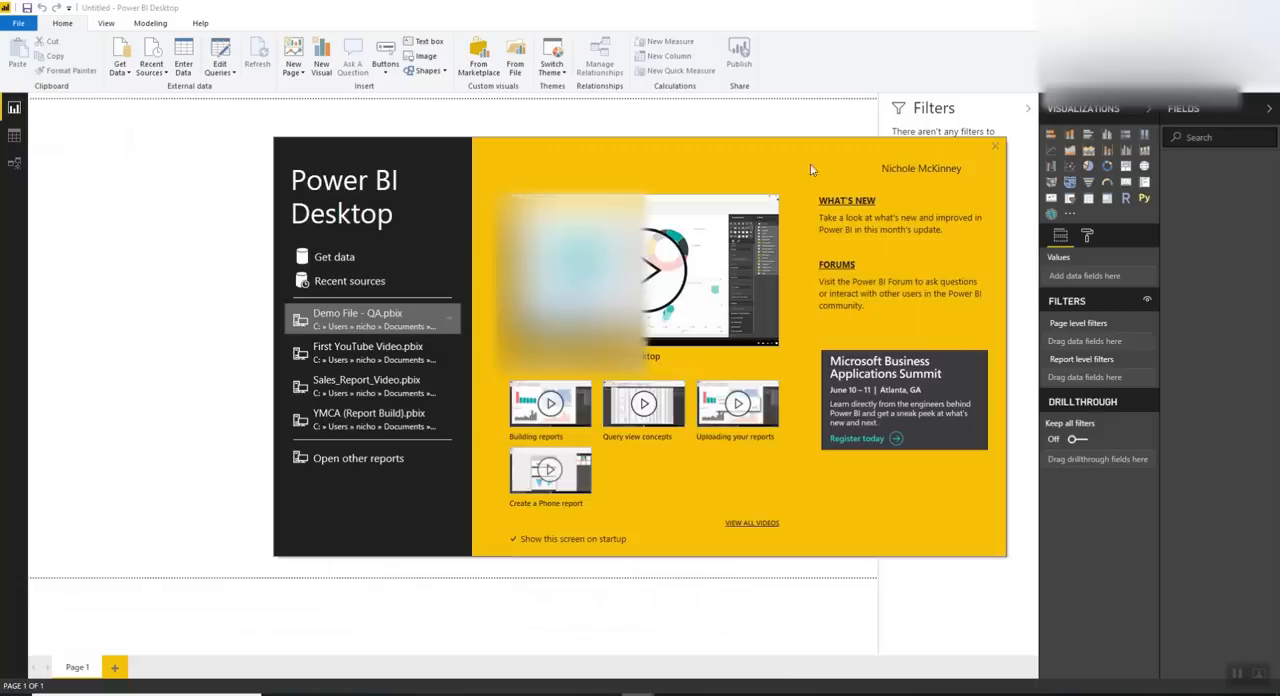
click(995, 147)
click(1201, 7)
mouse_move(638, 688)
click(710, 655)
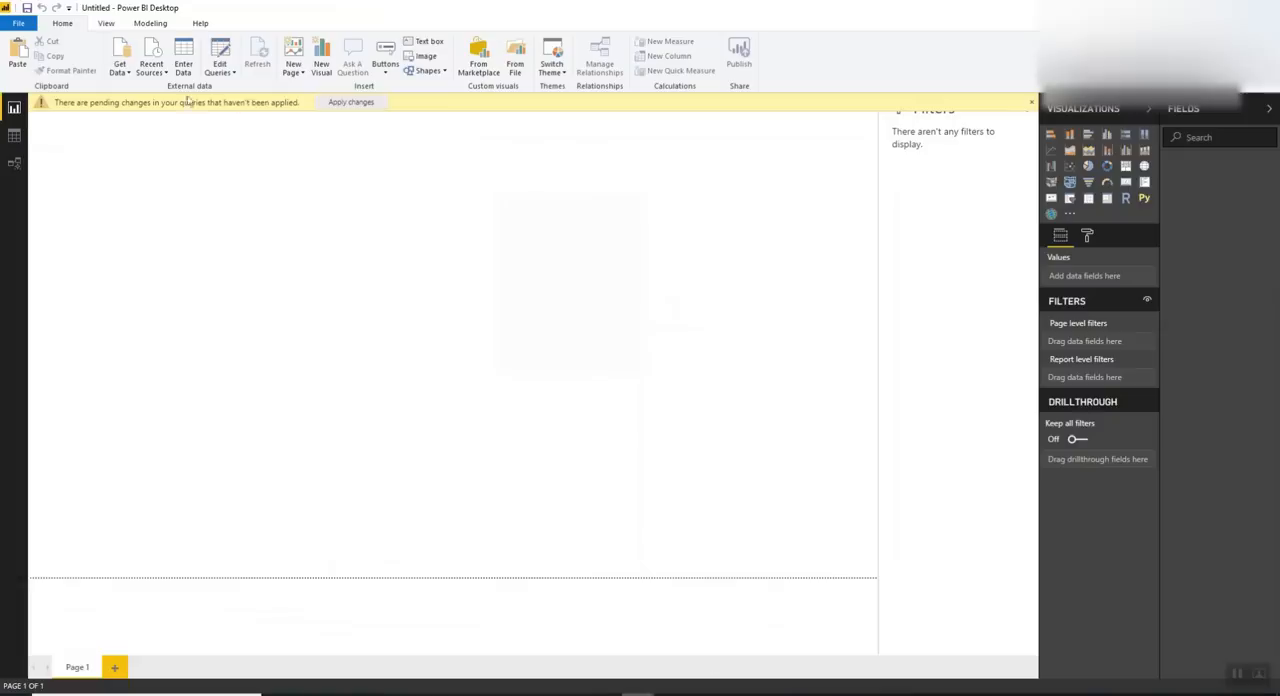
click(1031, 102)
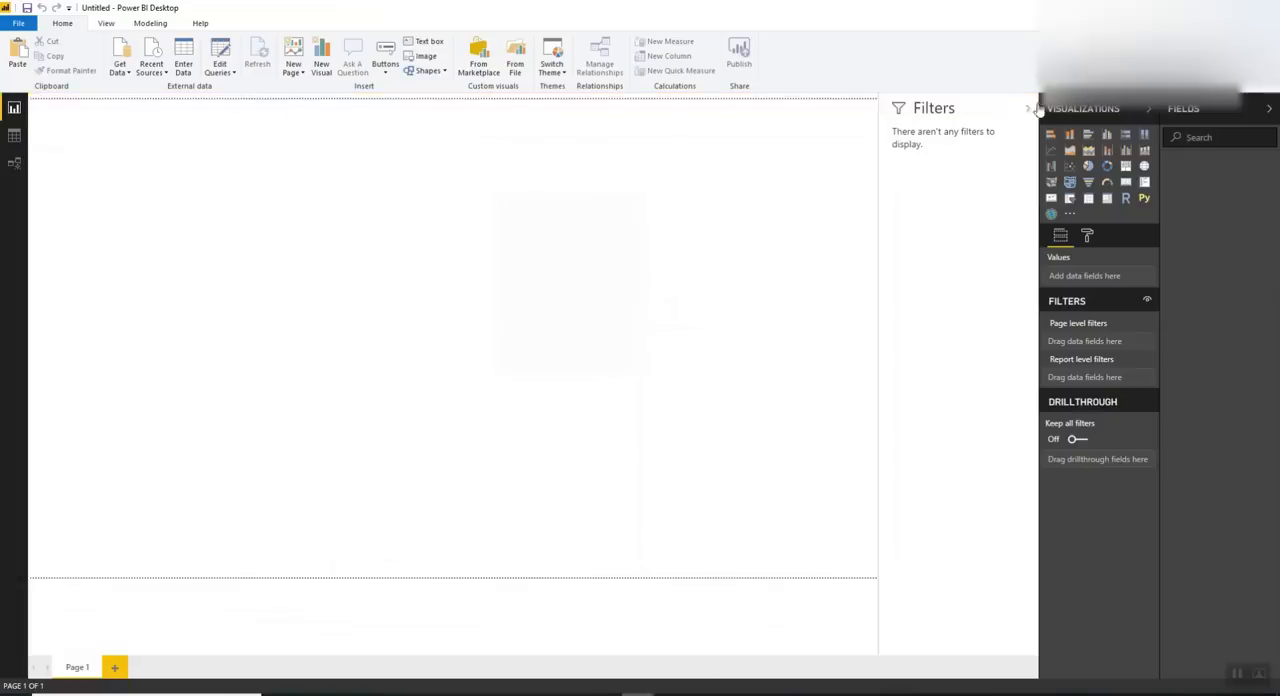
Delete Query1 in the Power Query Editor, then close the editor and apply the change
click(229, 74)
click(215, 88)
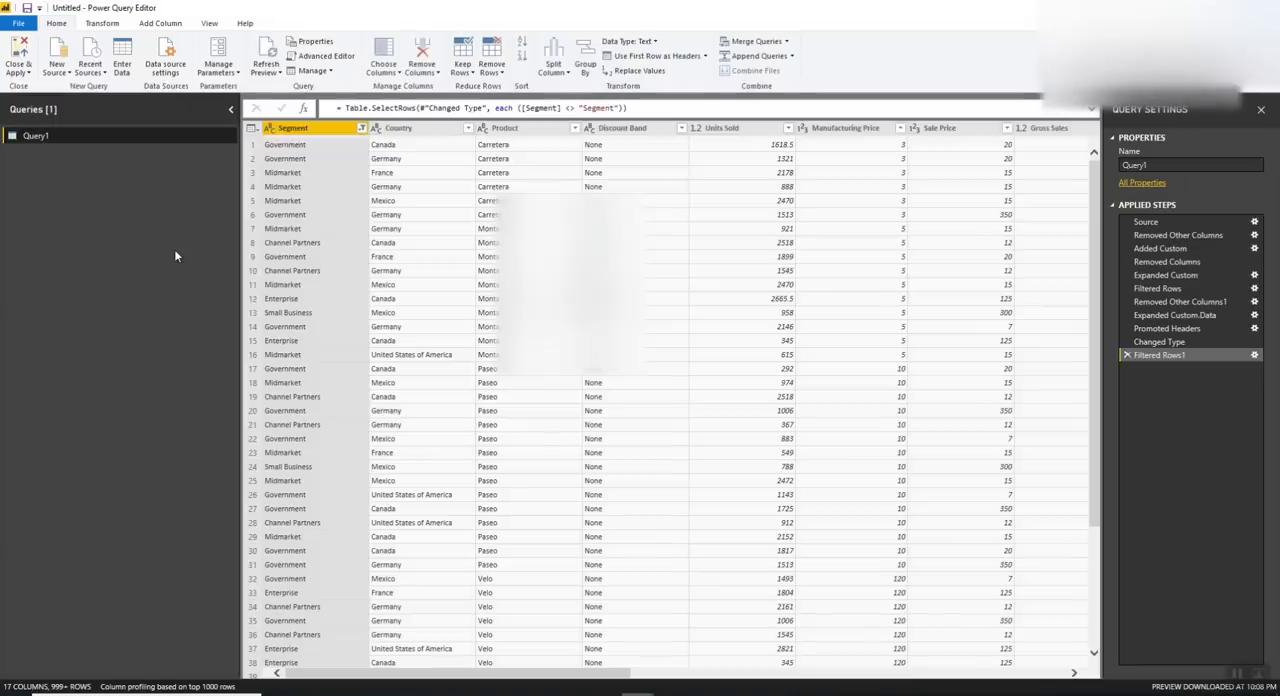
right_click(76, 137)
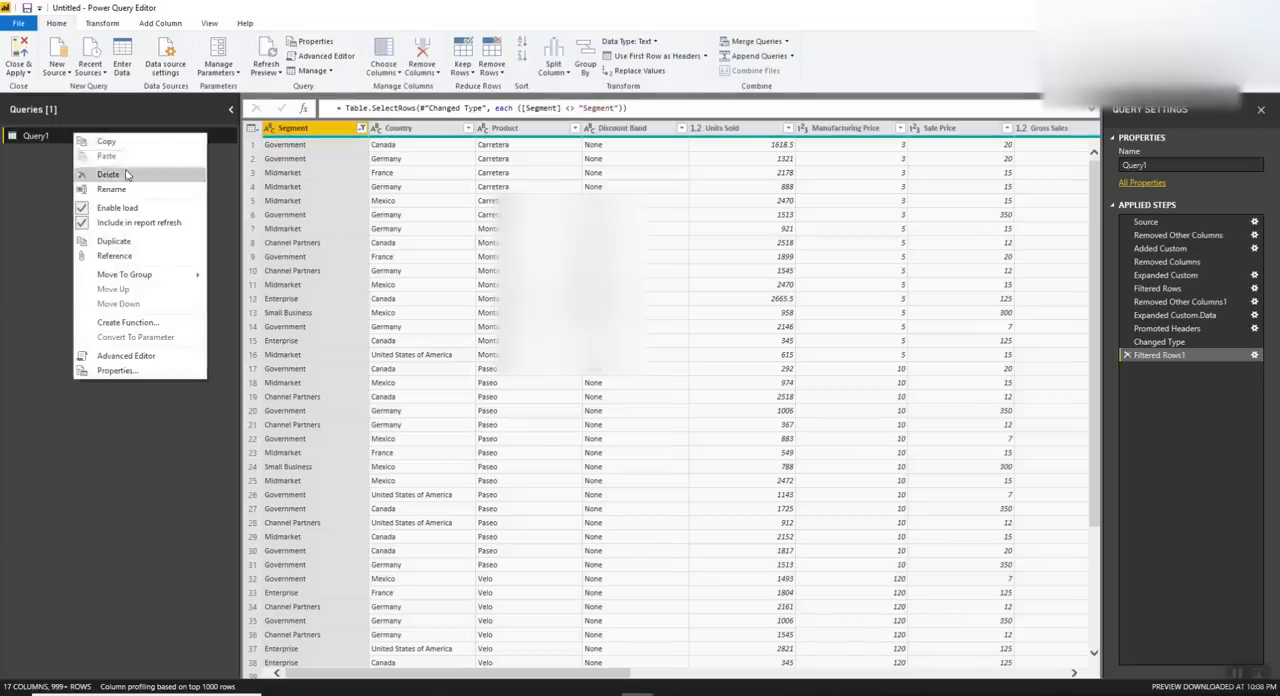
click(110, 176)
click(700, 375)
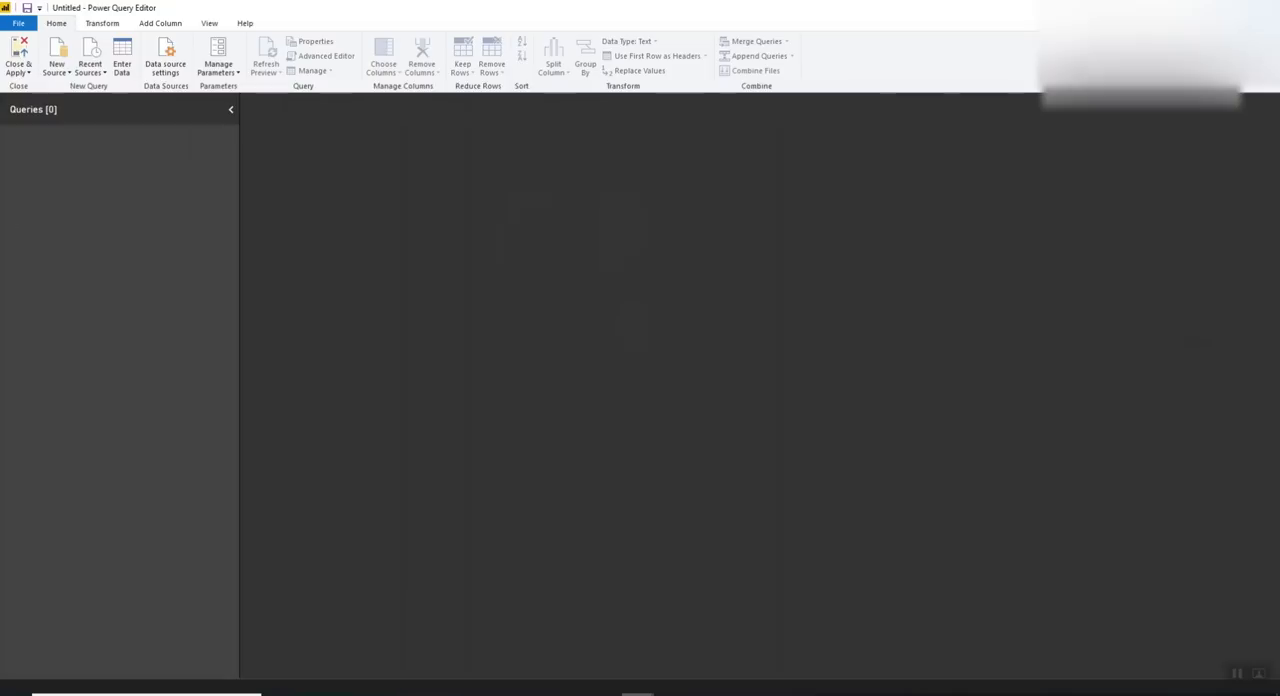
click(18, 72)
click(35, 88)
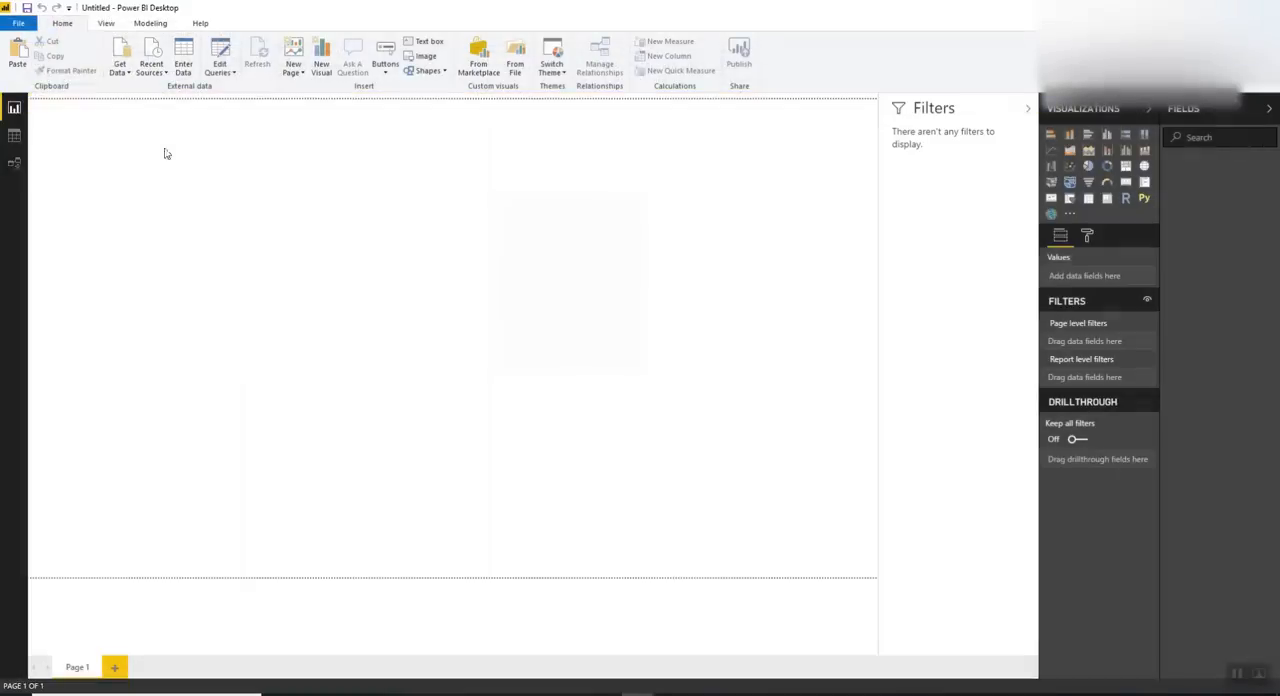
Search the data sources for "sharep" and start a SharePoint folder connection
click(120, 64)
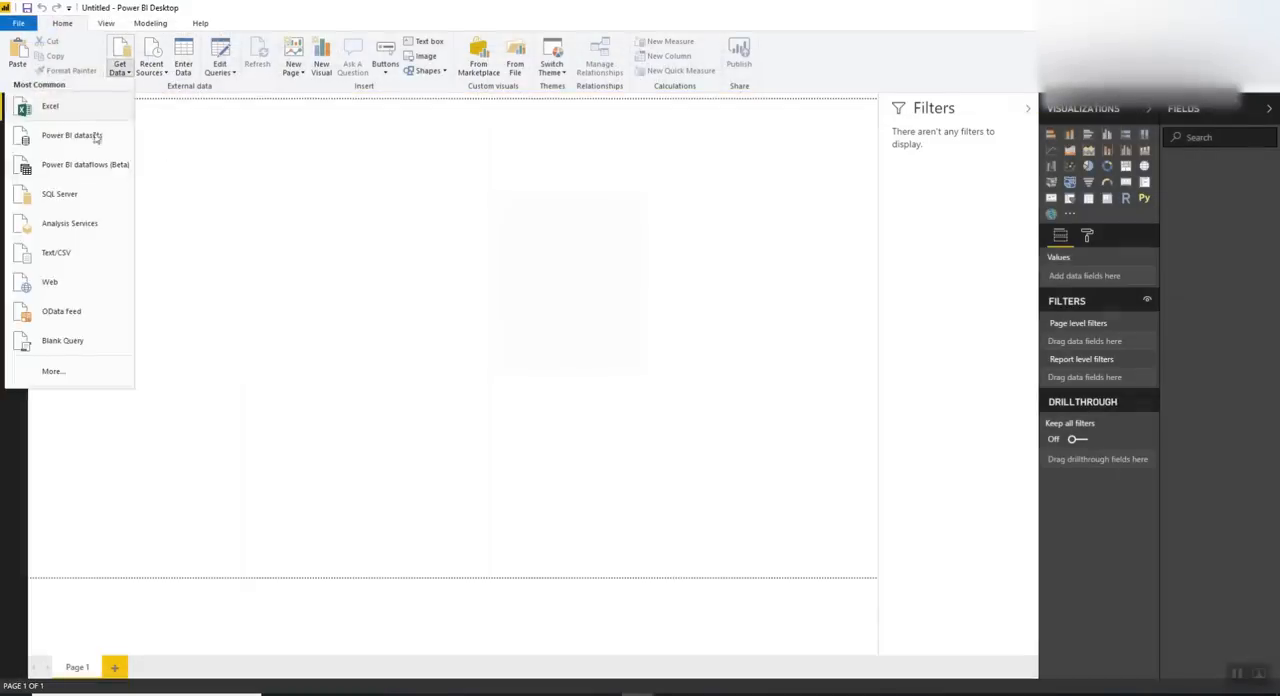
click(88, 381)
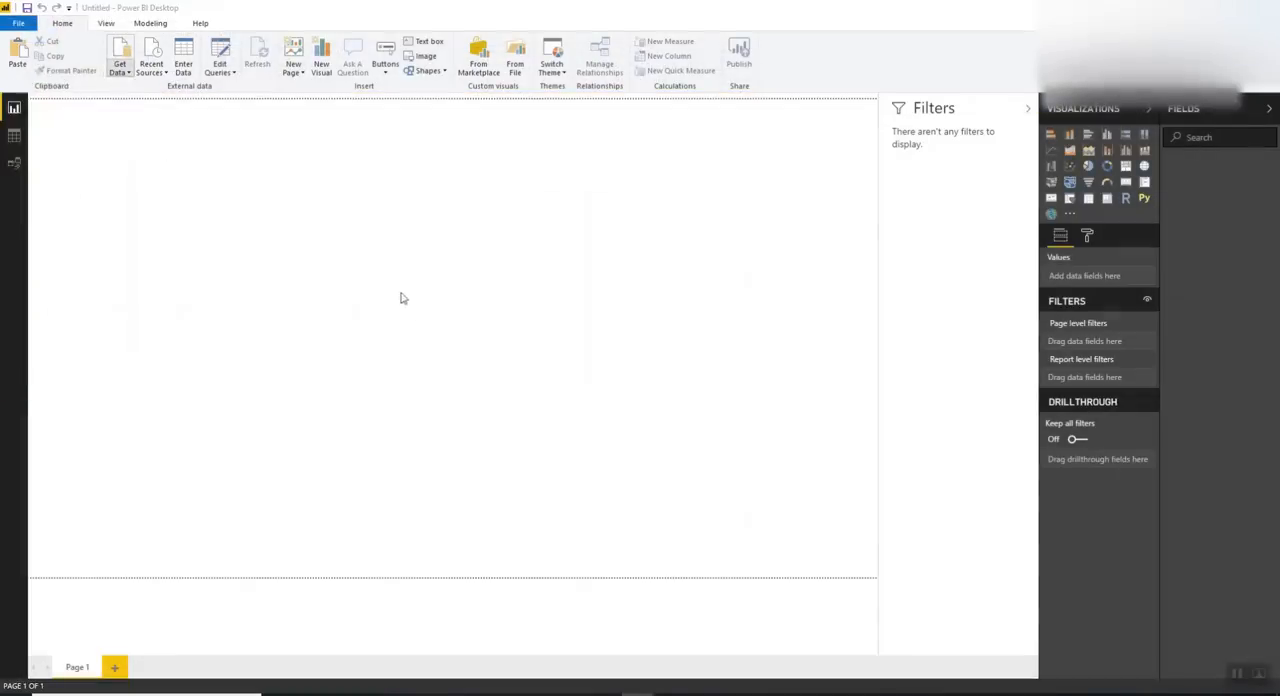
click(499, 180)
text(s)
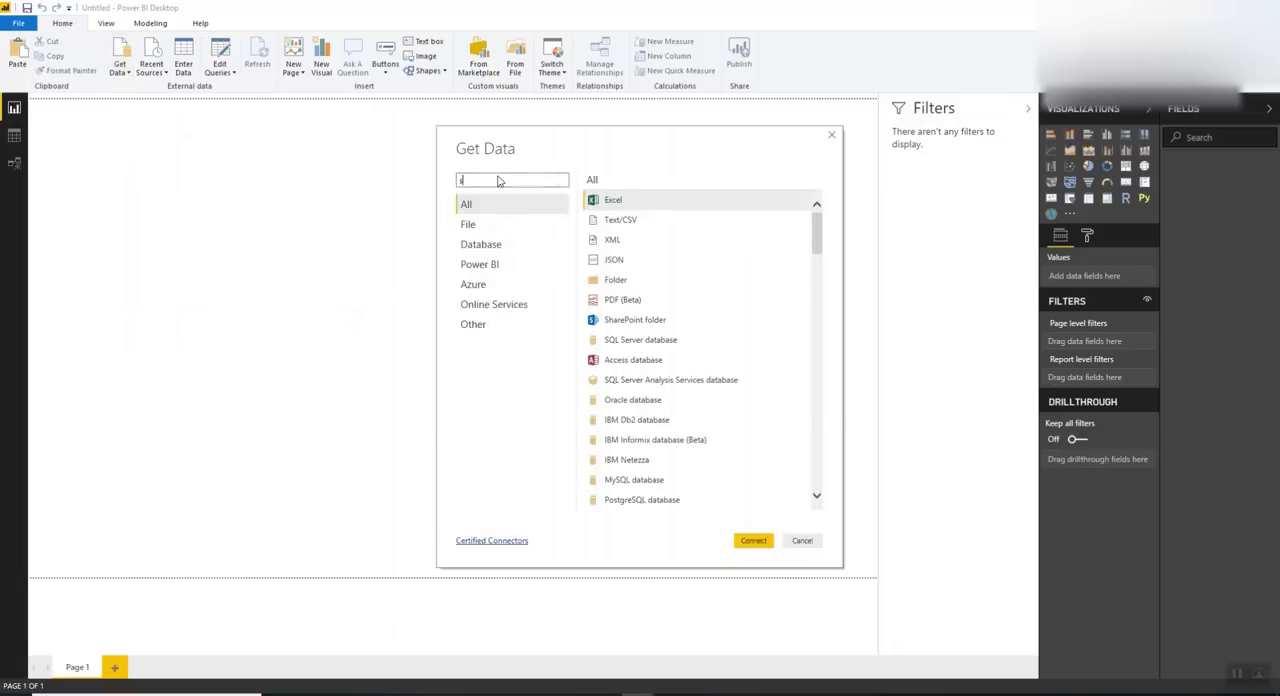
text(harep)
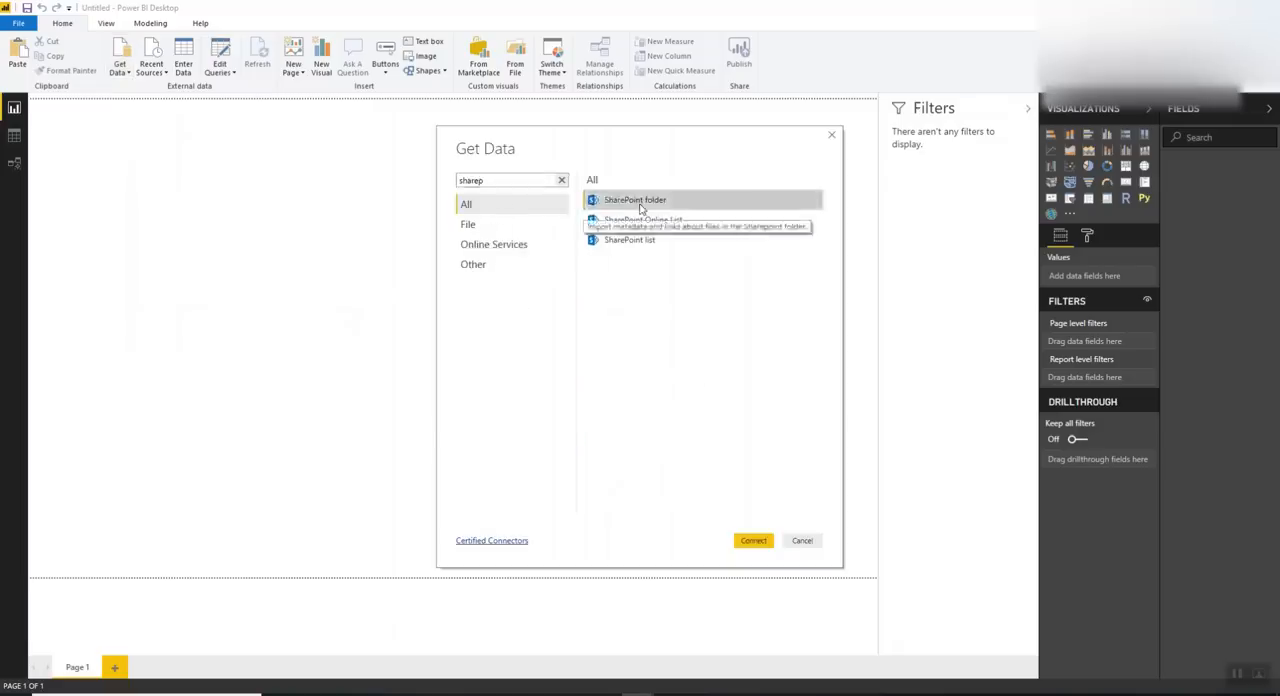
double_click(631, 205)
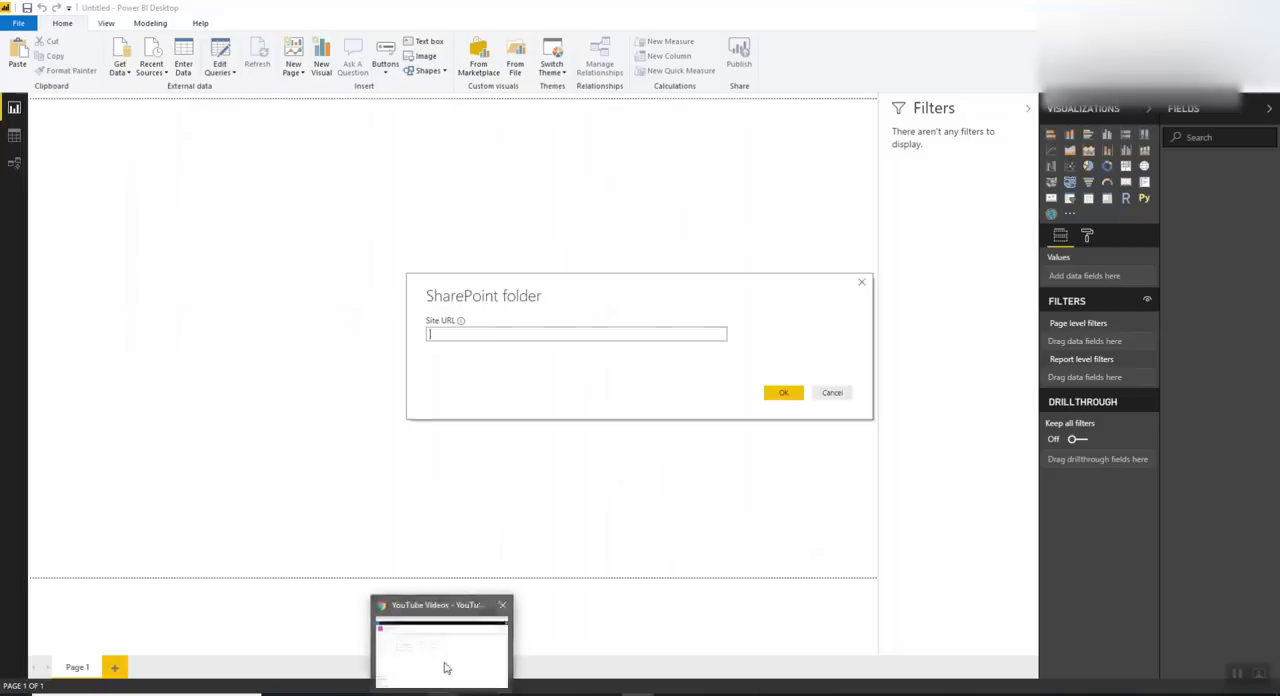
In Chrome, open the YouTube Videos site from the SharePoint home page and copy its site URL
click(444, 664)
click(232, 11)
click(262, 34)
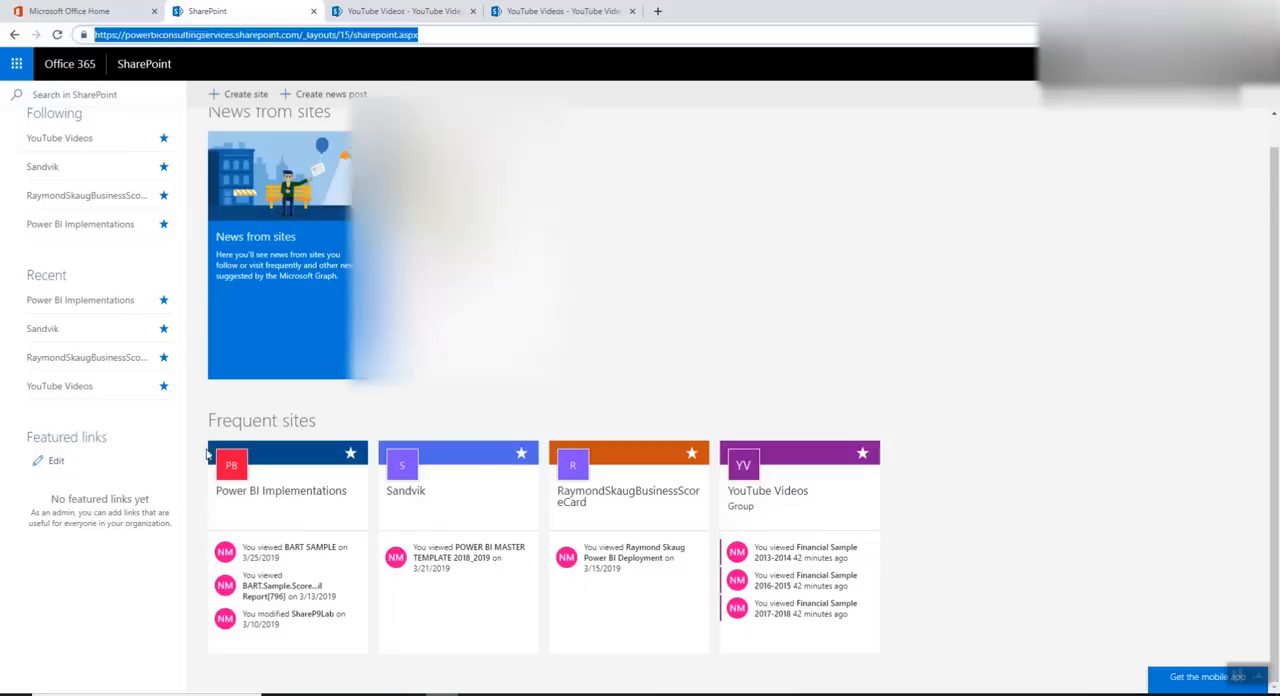
click(800, 490)
click(400, 35)
key(ctrl+c)
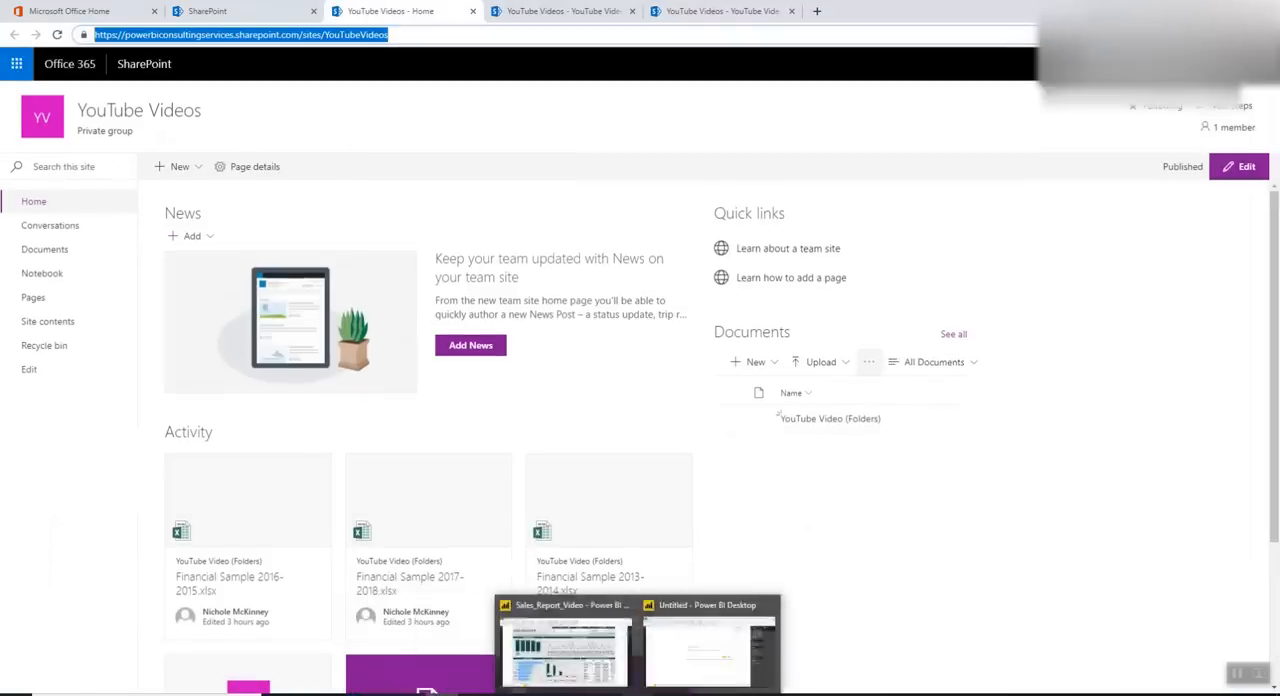
click(680, 660)
click(497, 334)
key(ctrl+v)
click(785, 392)
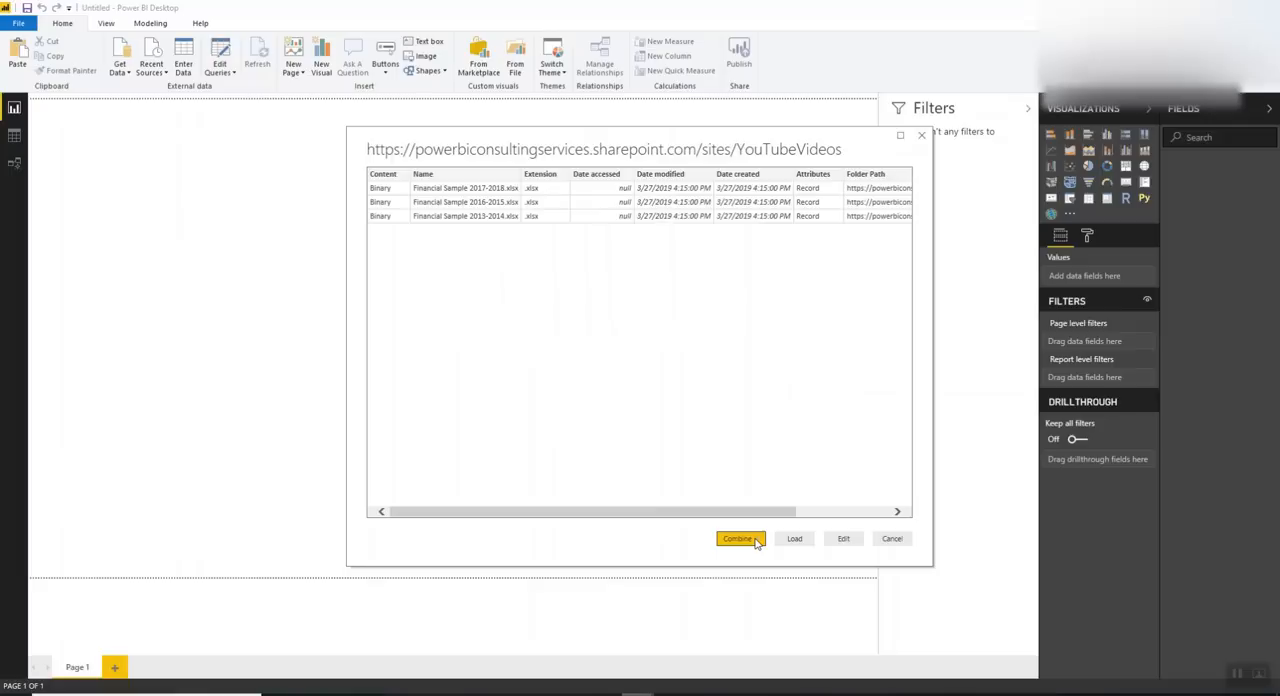
Open the file list for editing in Power Query and remove all columns except Content and Name
click(849, 538)
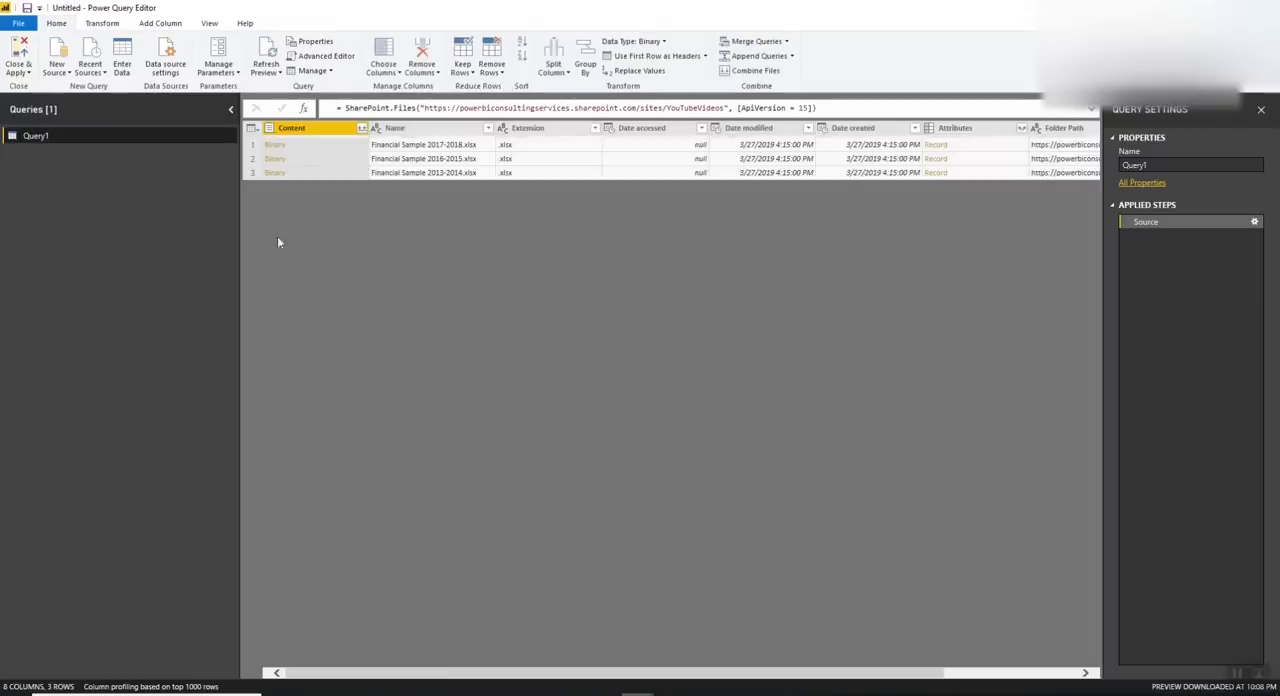
right_click(422, 130)
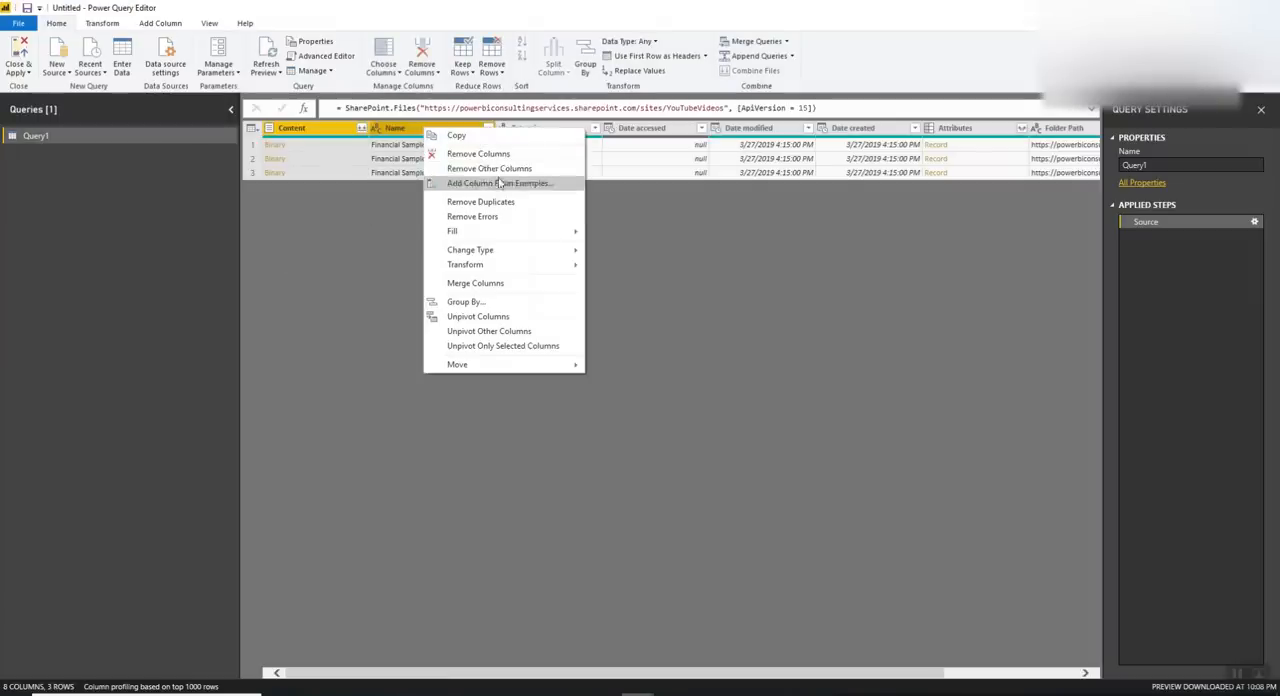
click(489, 168)
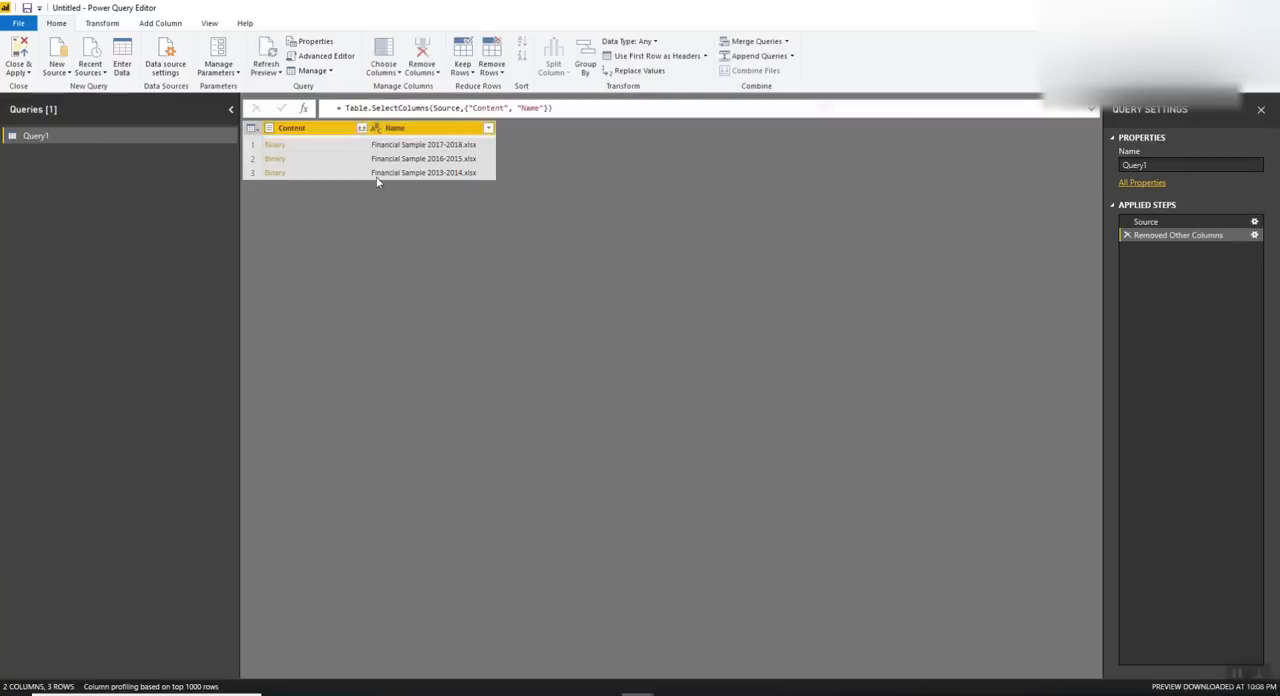
Add a custom column named Custom with the formula Excel.Workbook ([Content])
click(305, 128)
click(160, 23)
click(67, 55)
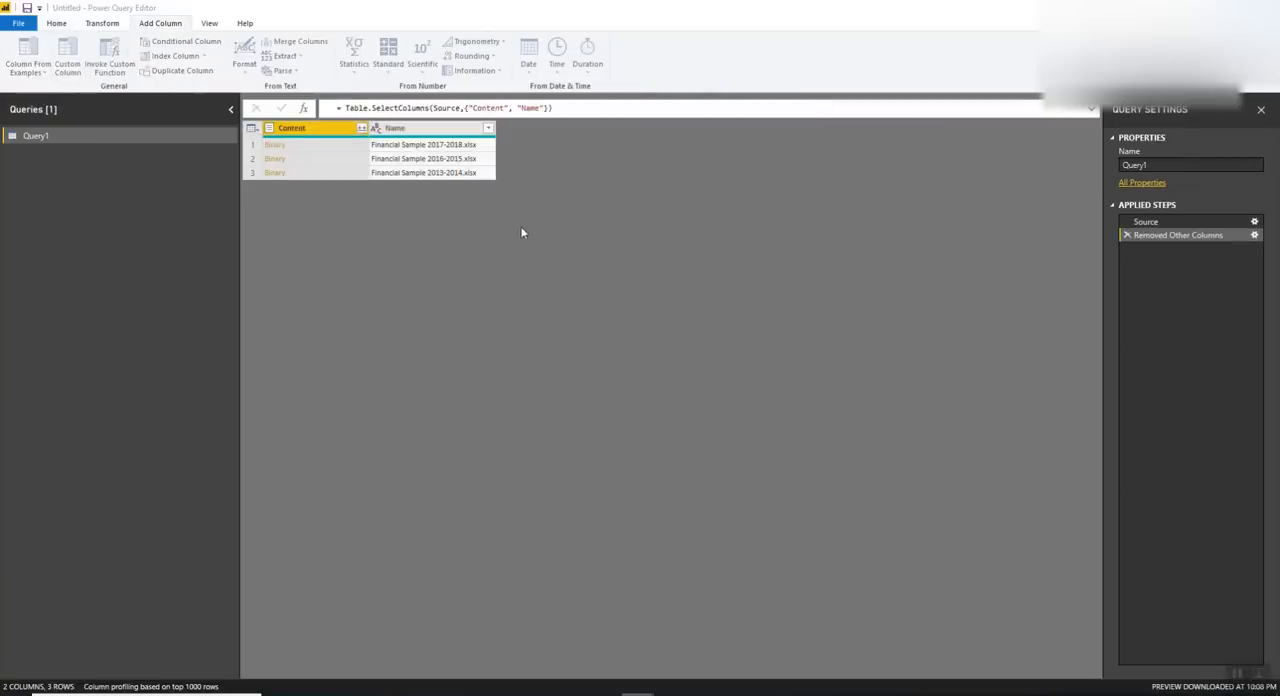
click(473, 309)
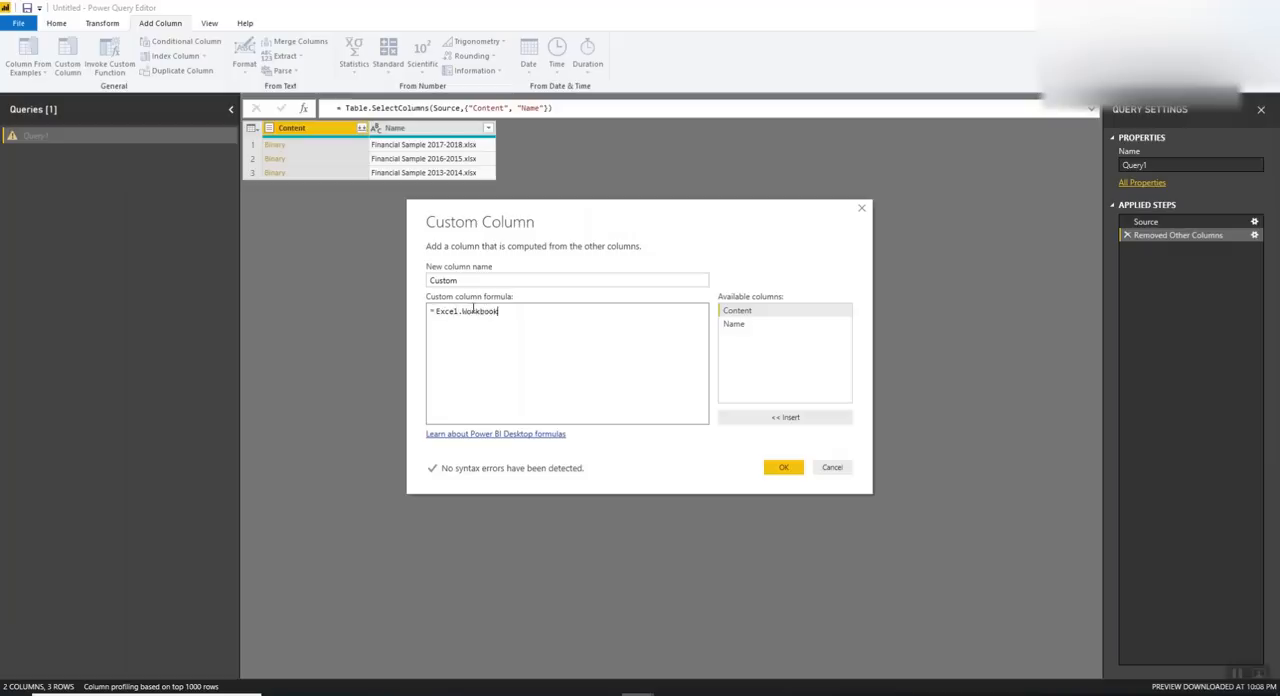
text([Con)
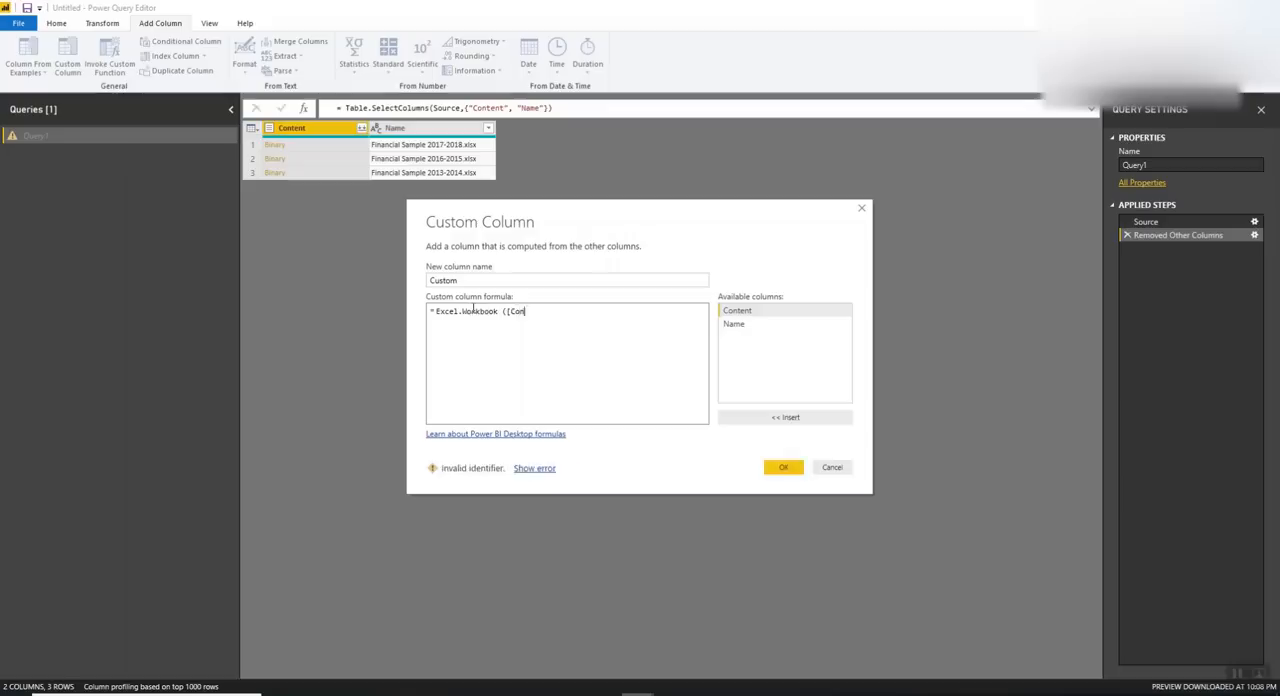
text(tent]))
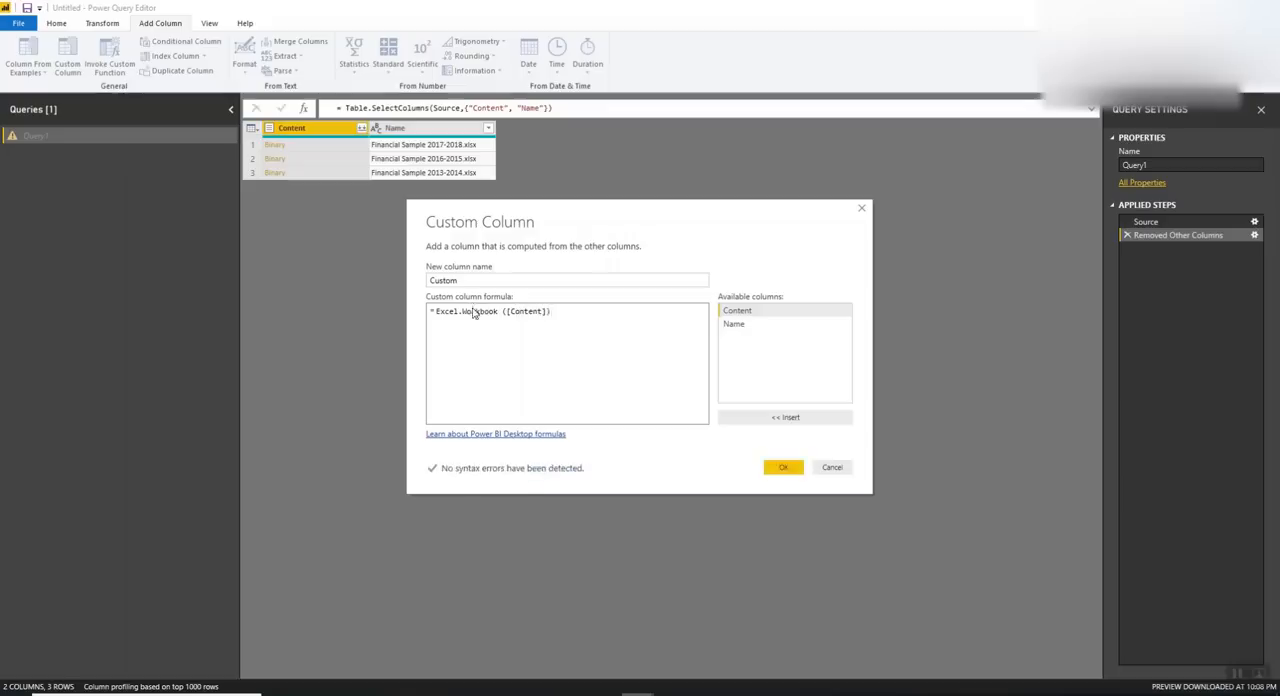
click(777, 467)
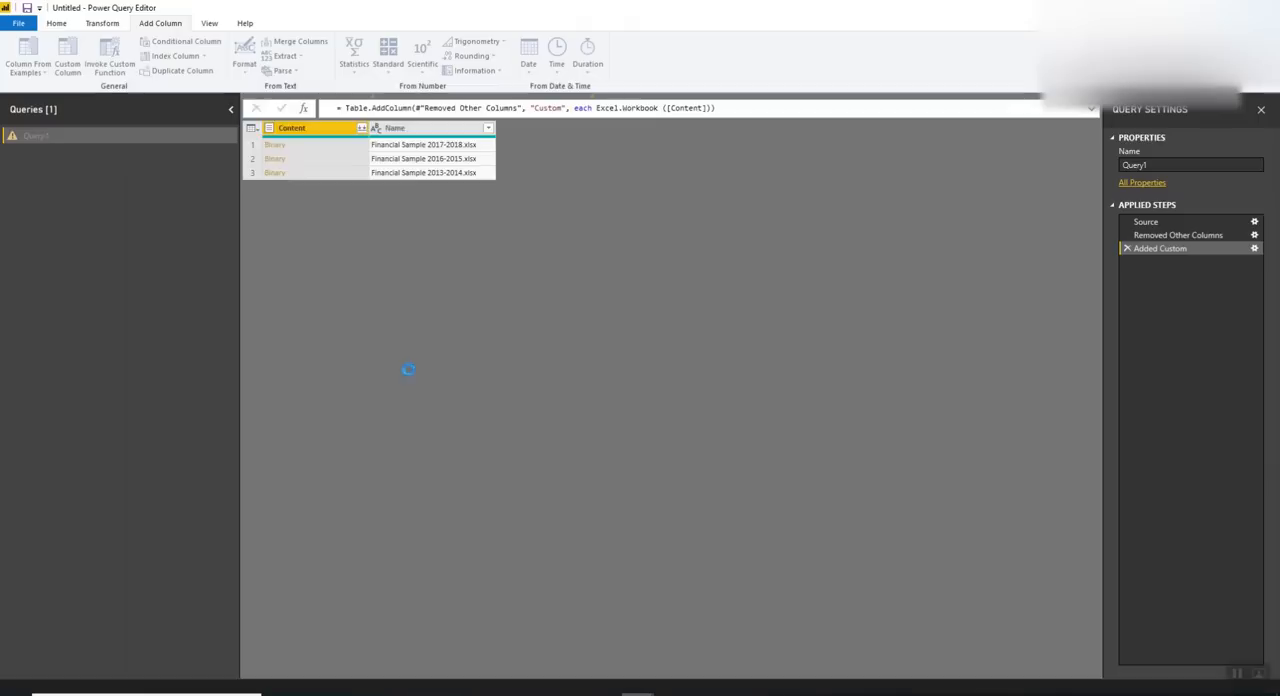
Remove the Content column and expand the Custom column with all its fields, keeping the original column name as prefix
right_click(322, 128)
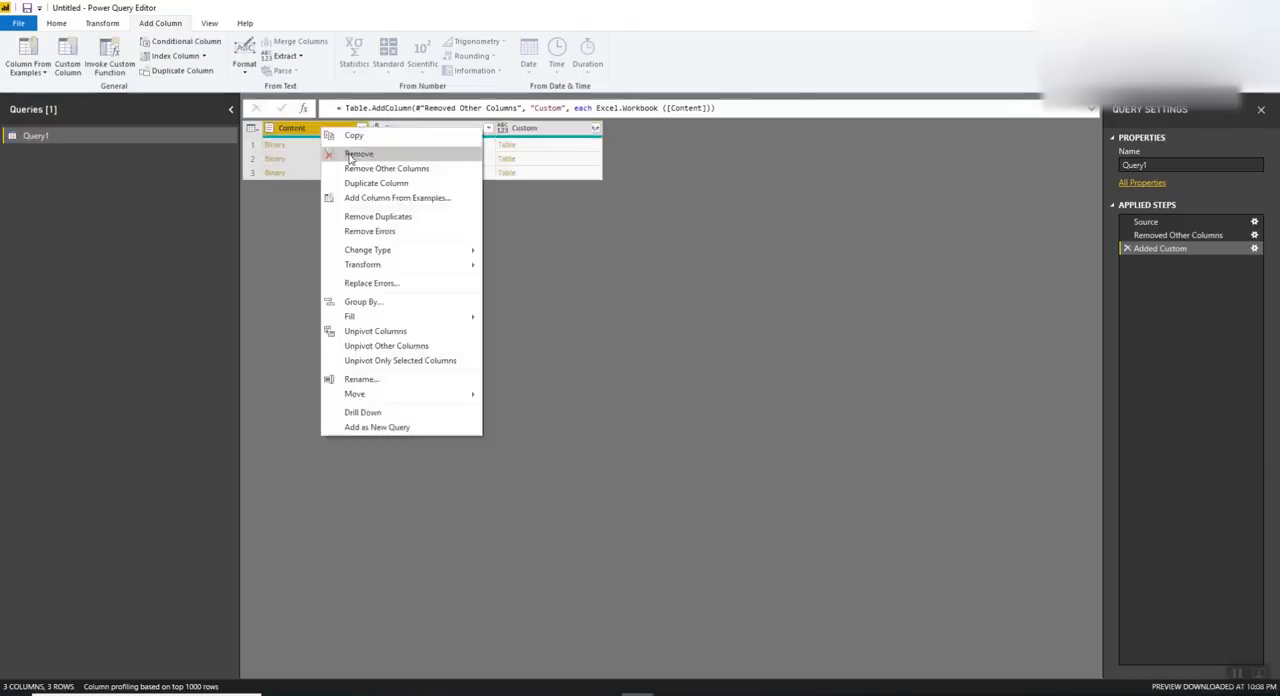
click(358, 154)
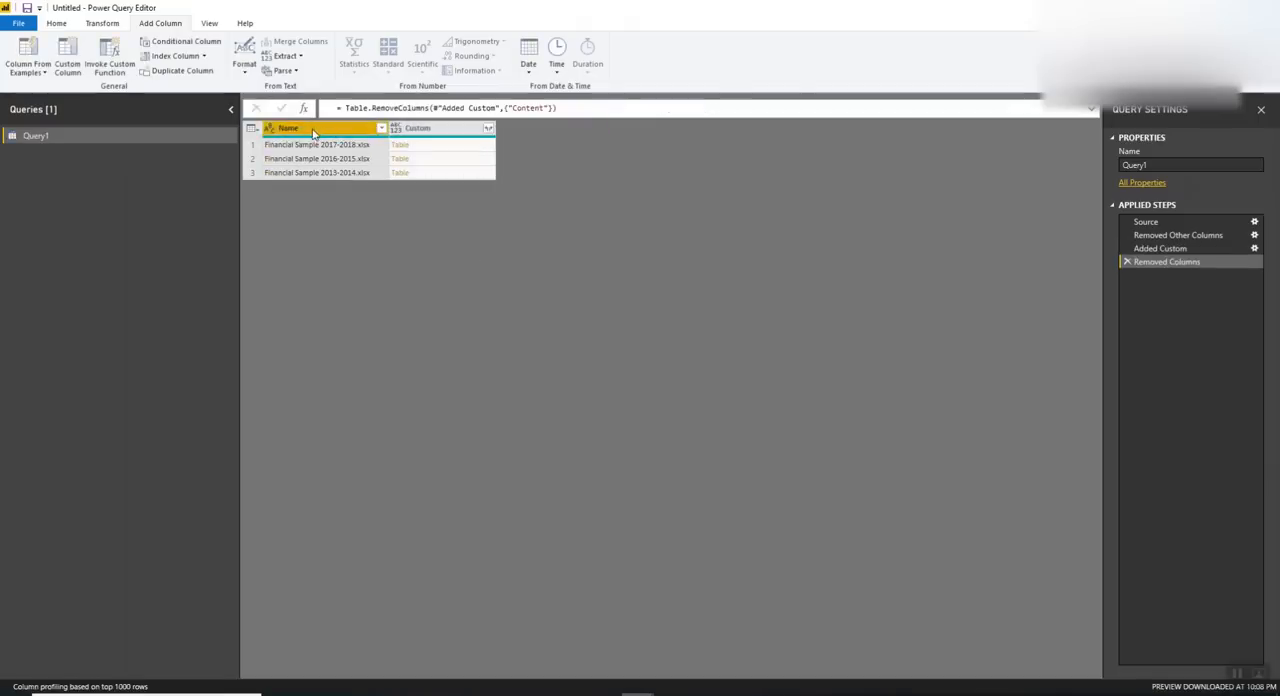
click(488, 131)
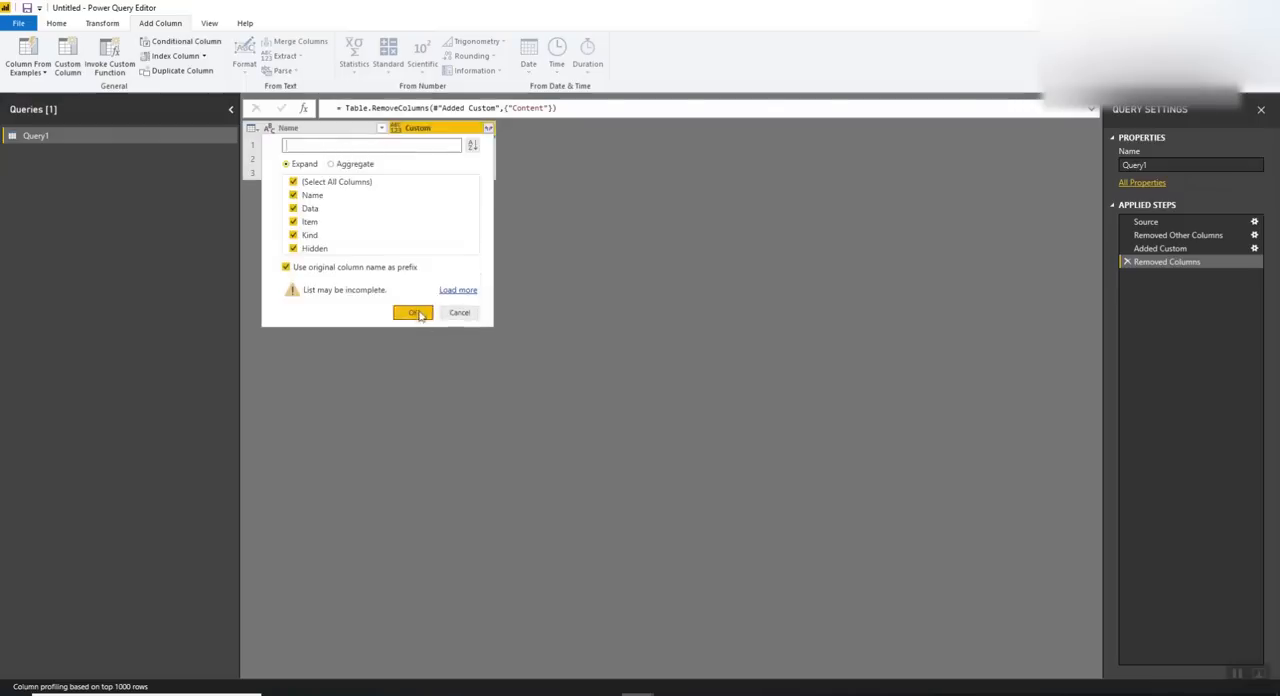
click(418, 313)
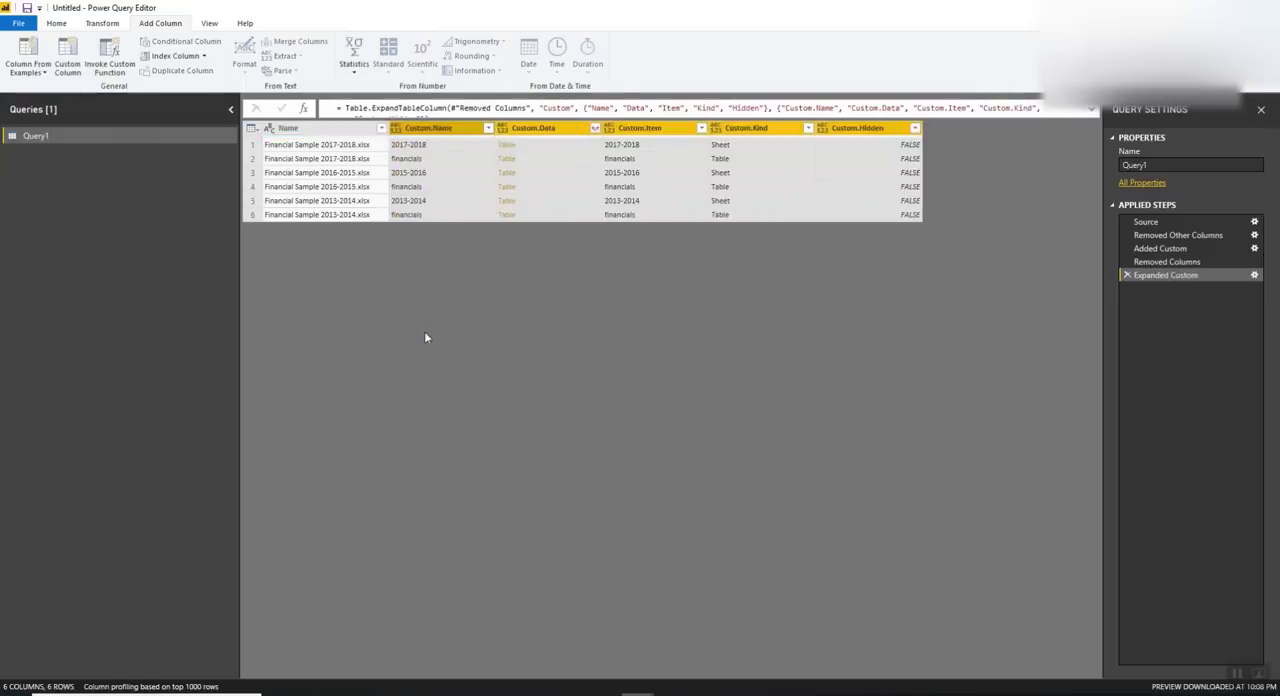
click(435, 204)
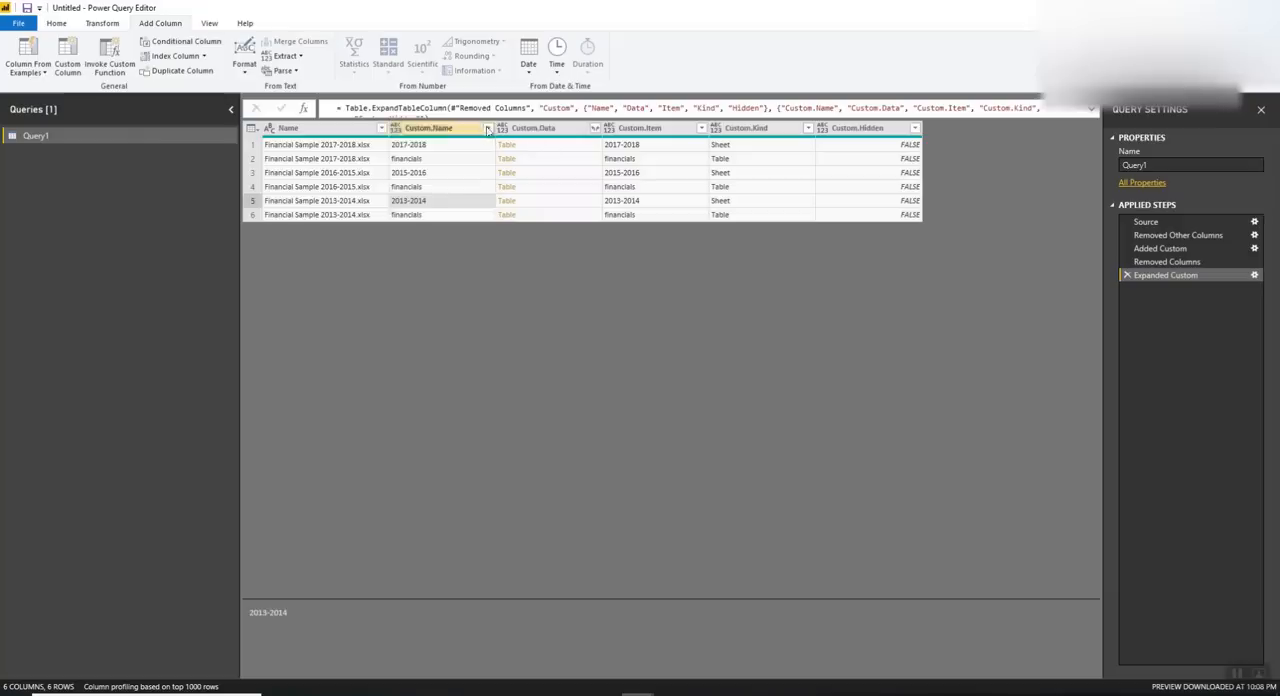
click(488, 128)
click(346, 324)
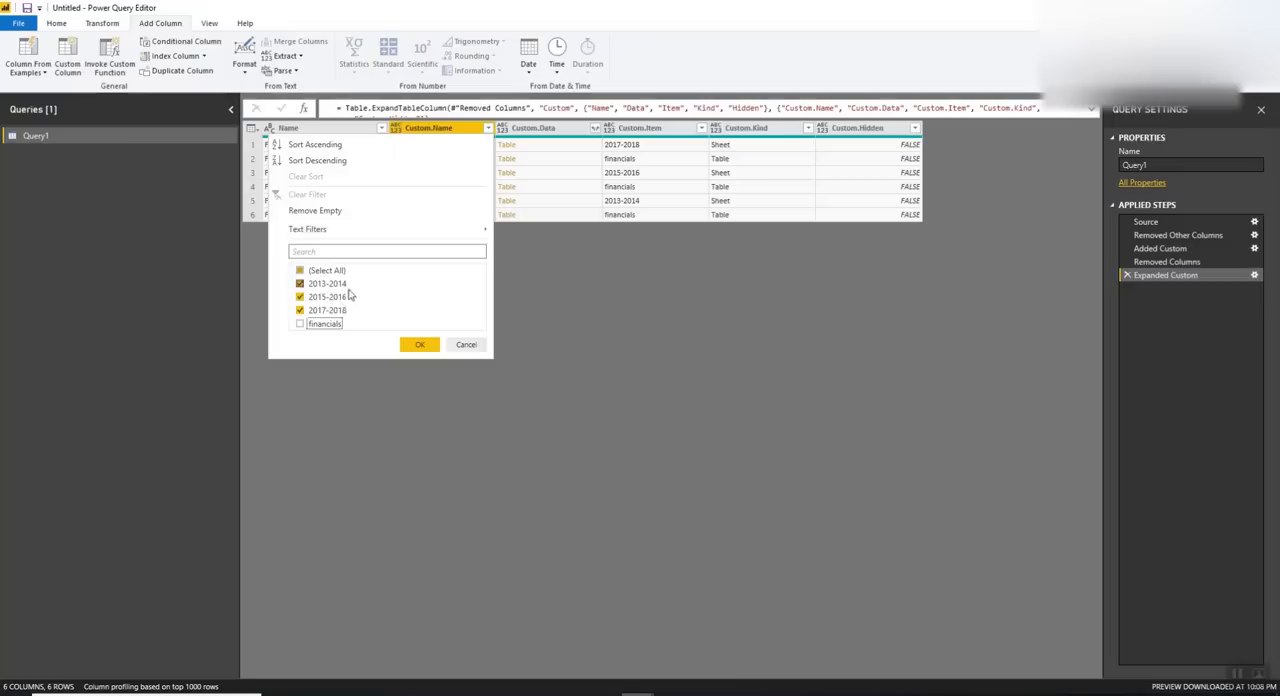
click(420, 344)
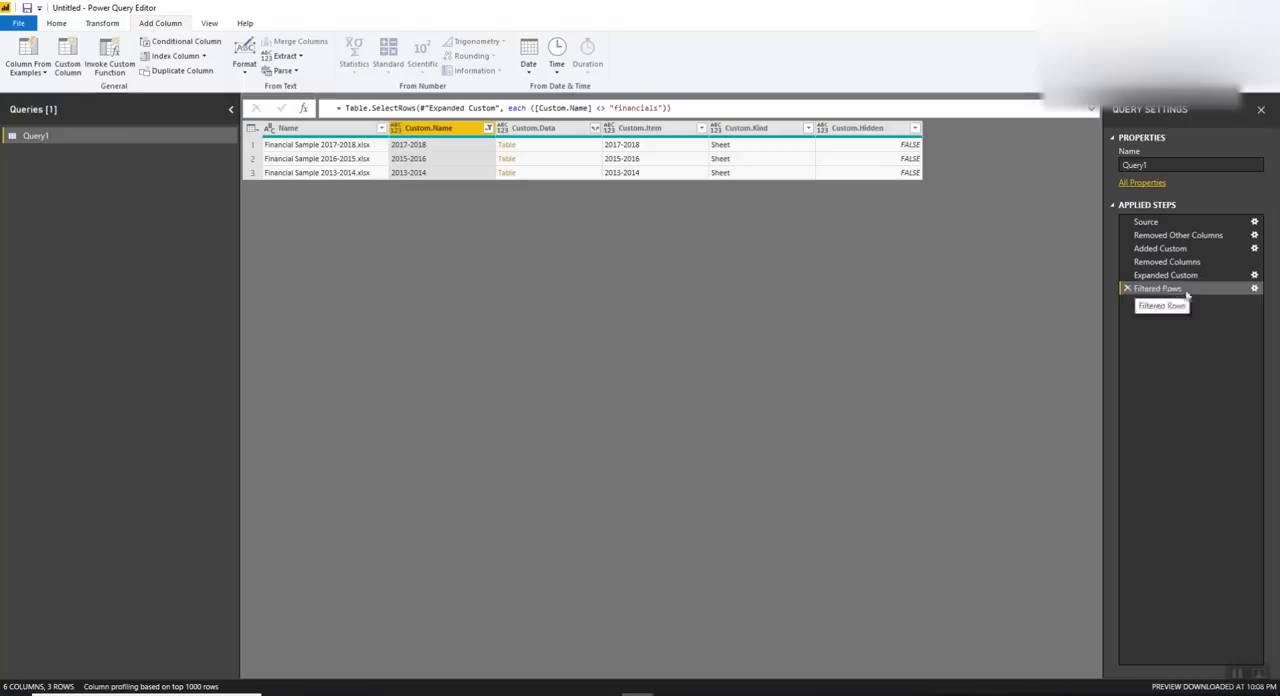
click(1126, 288)
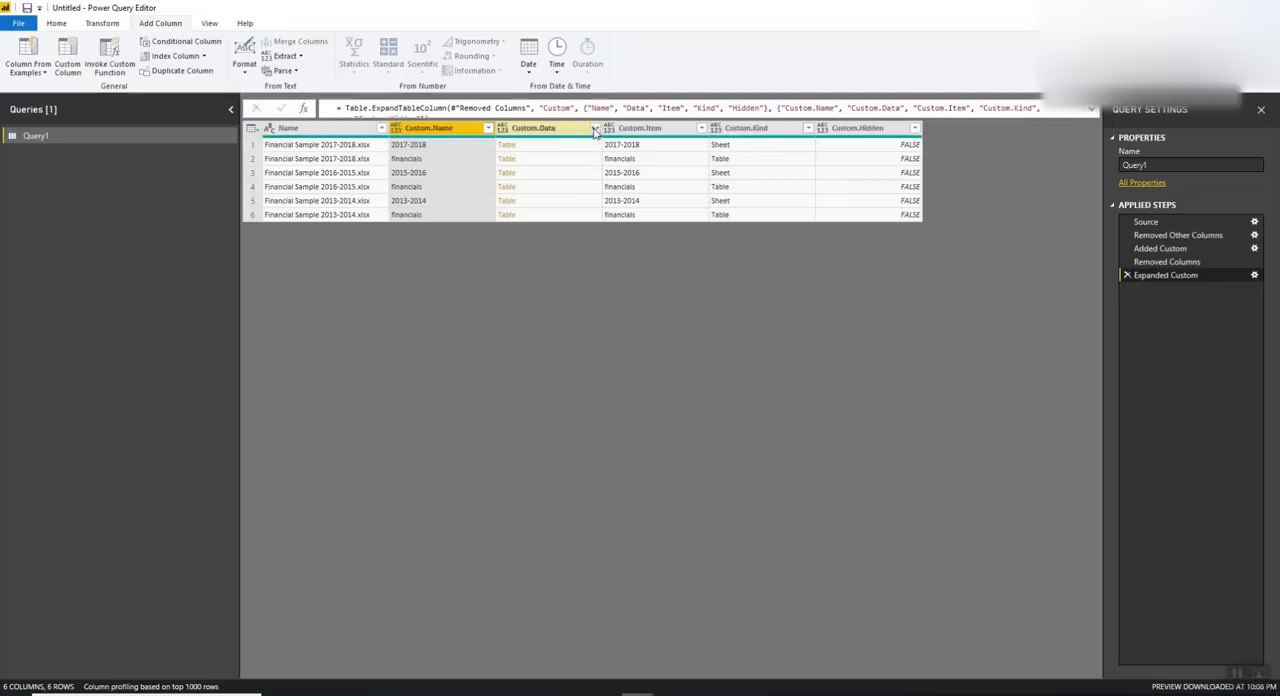
Filter the Custom.Name column to exclude the financials rows
click(488, 128)
click(325, 324)
click(419, 344)
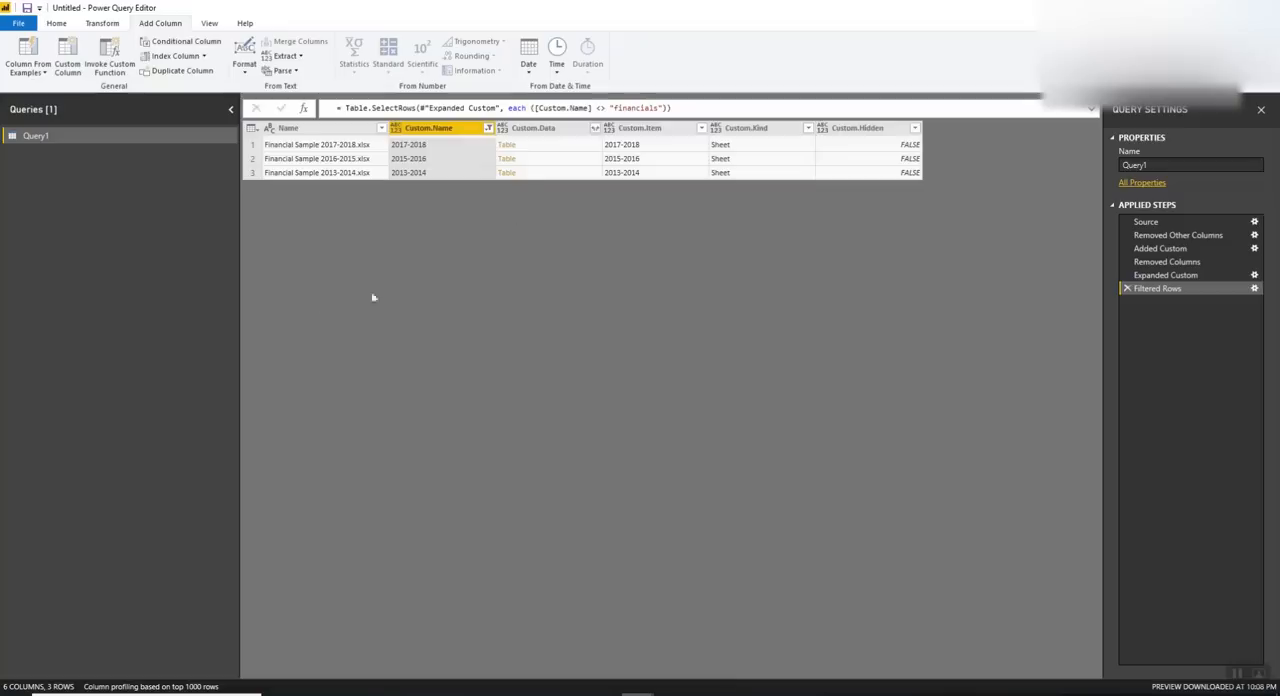
Remove all columns except Name and Custom.Data
click(359, 133)
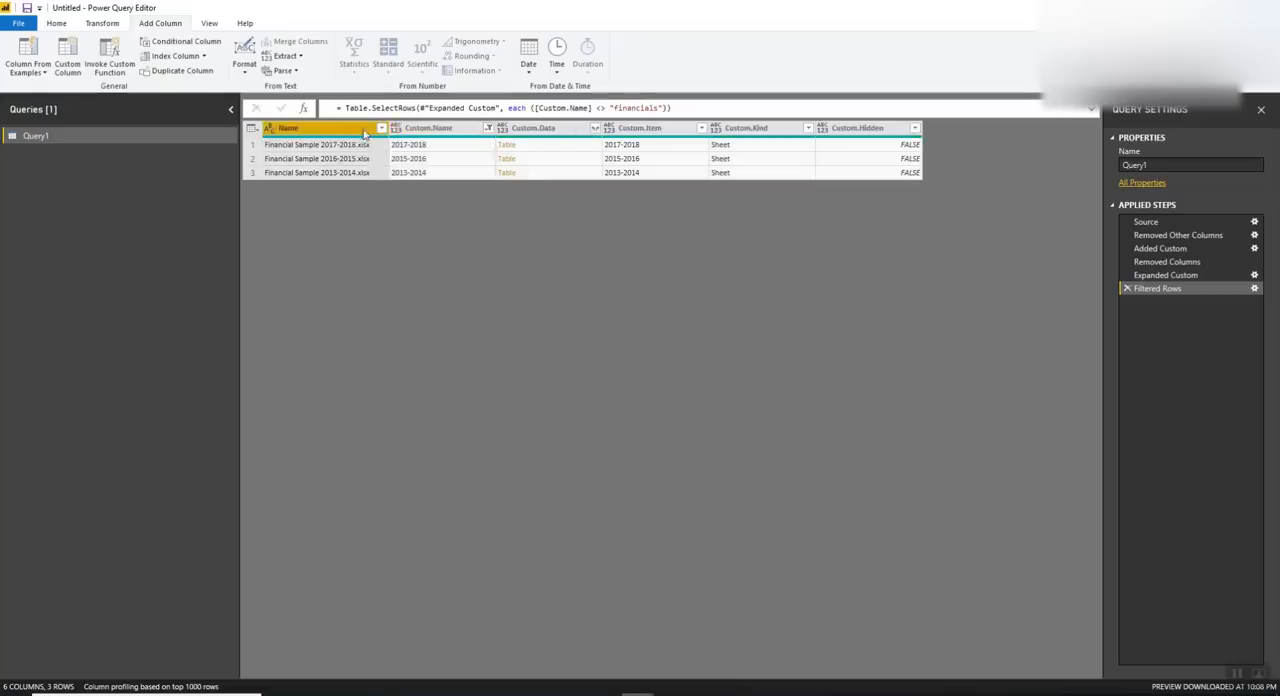
ctrl+click(552, 130)
right_click(552, 128)
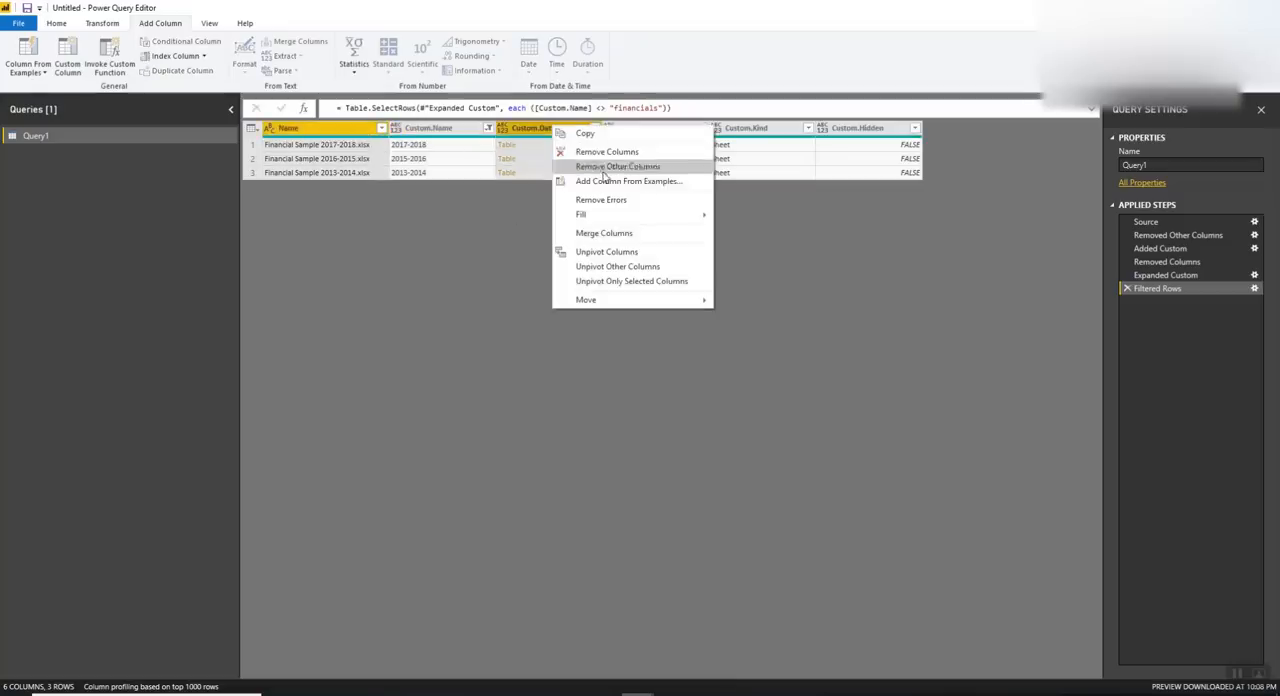
click(610, 167)
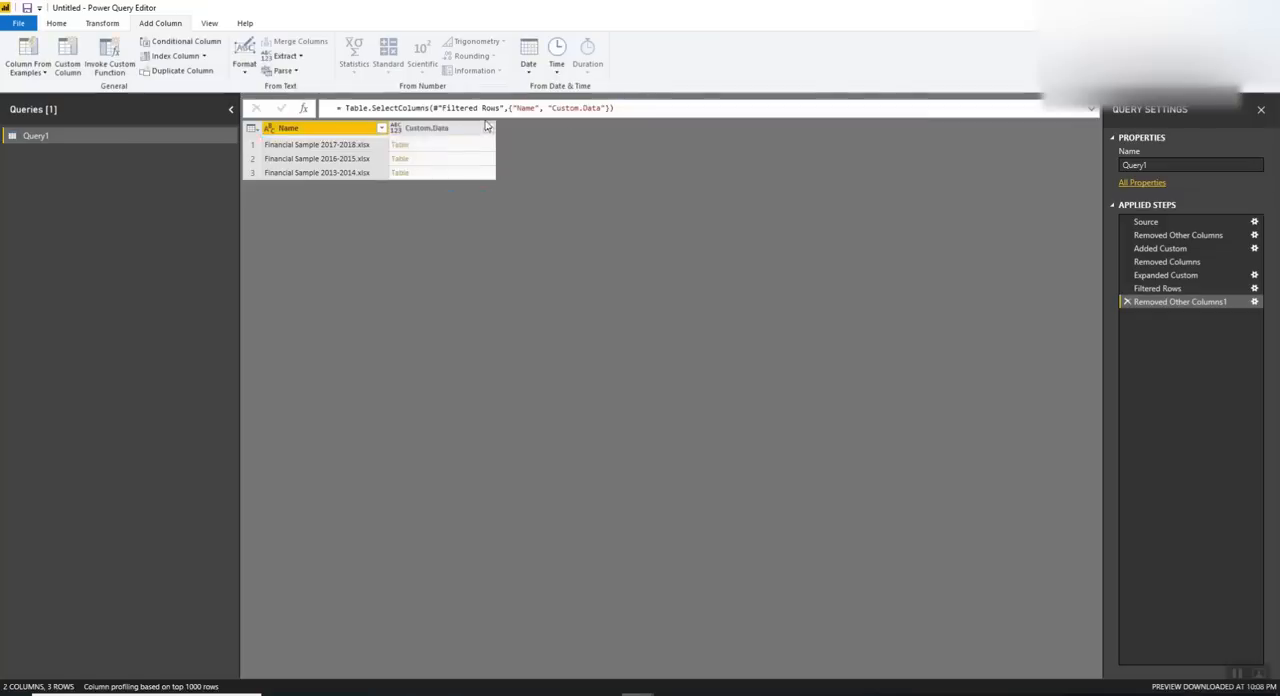
Expand Custom.Data with all its columns, keeping the original name as prefix, and use the first row as headers
click(488, 128)
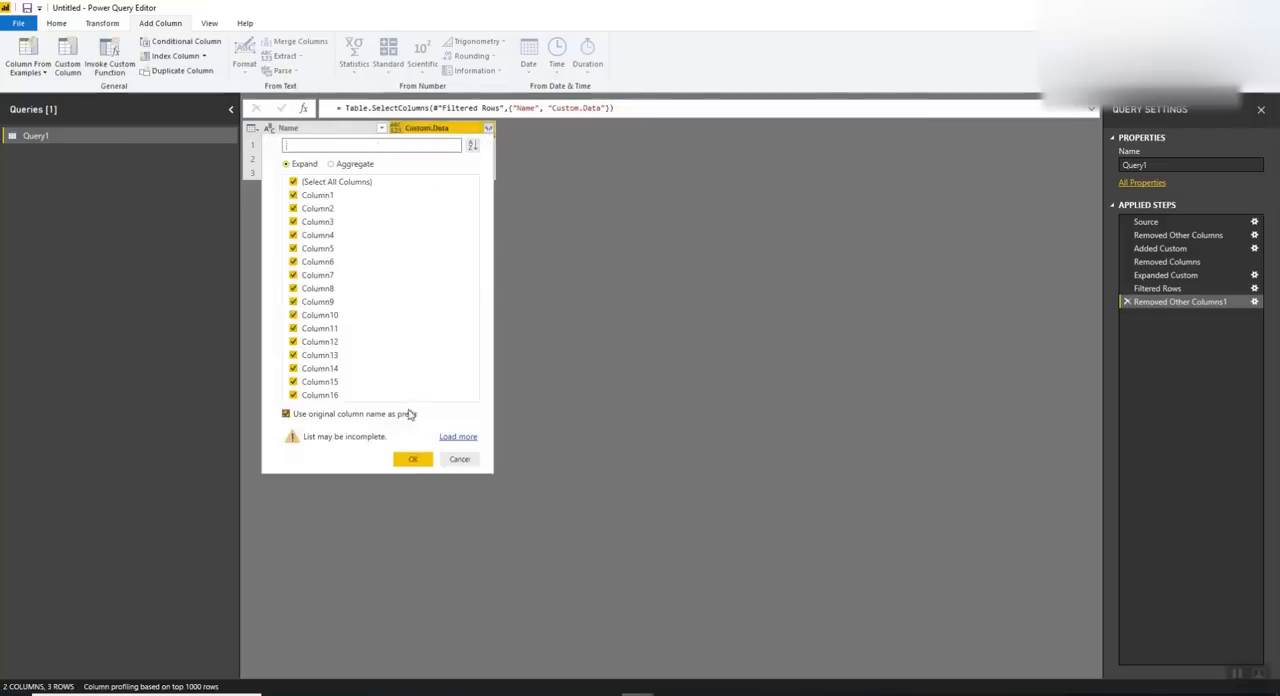
click(411, 459)
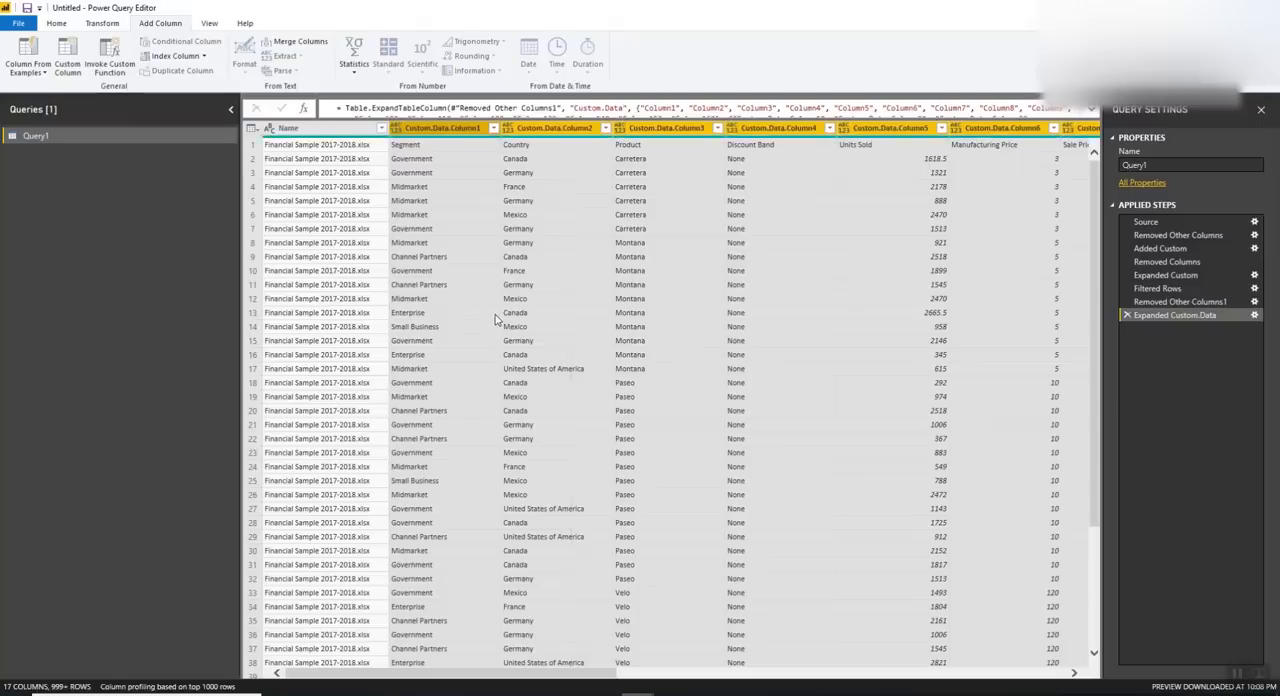
click(57, 24)
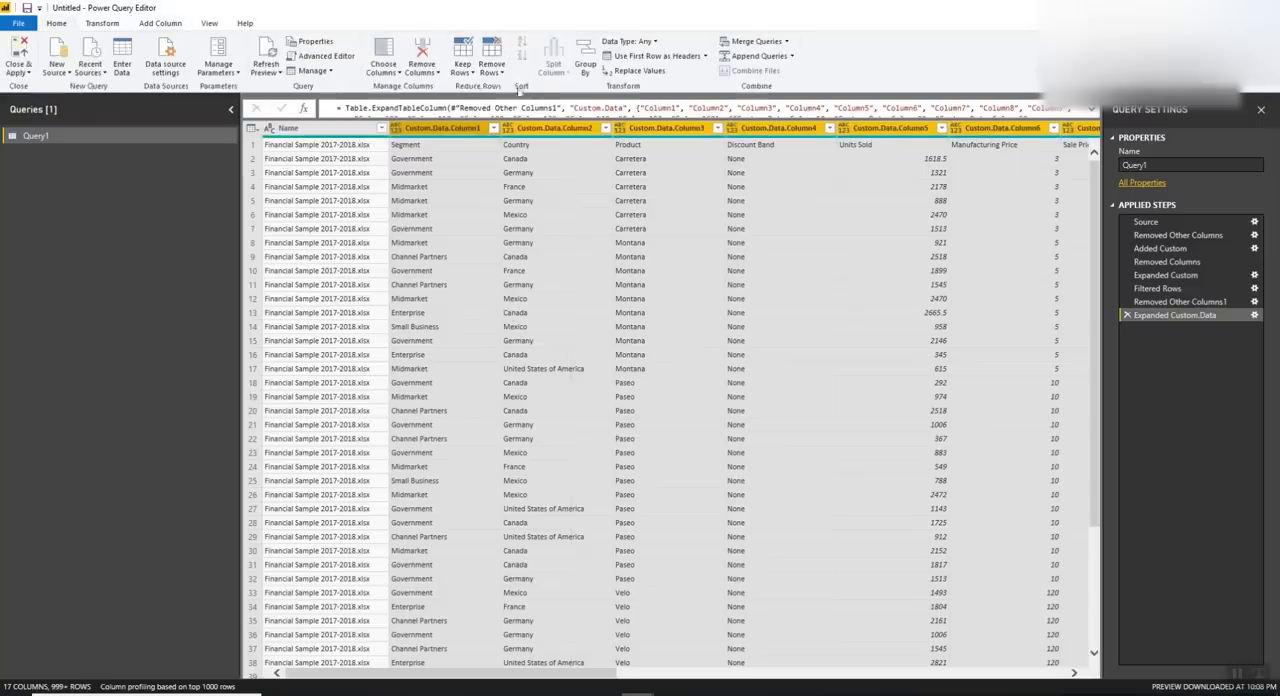
click(628, 60)
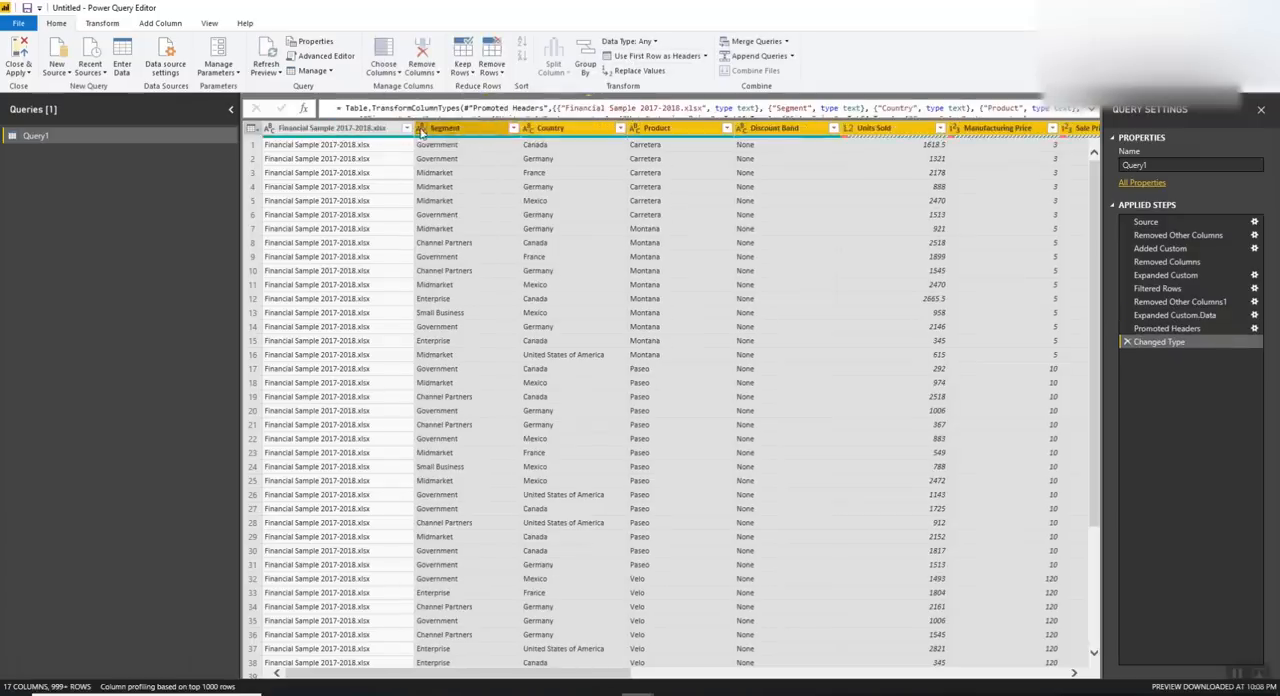
Rename the first column, headed Financial Sample 2017-2018.xlsx, to Source.Name
click(338, 130)
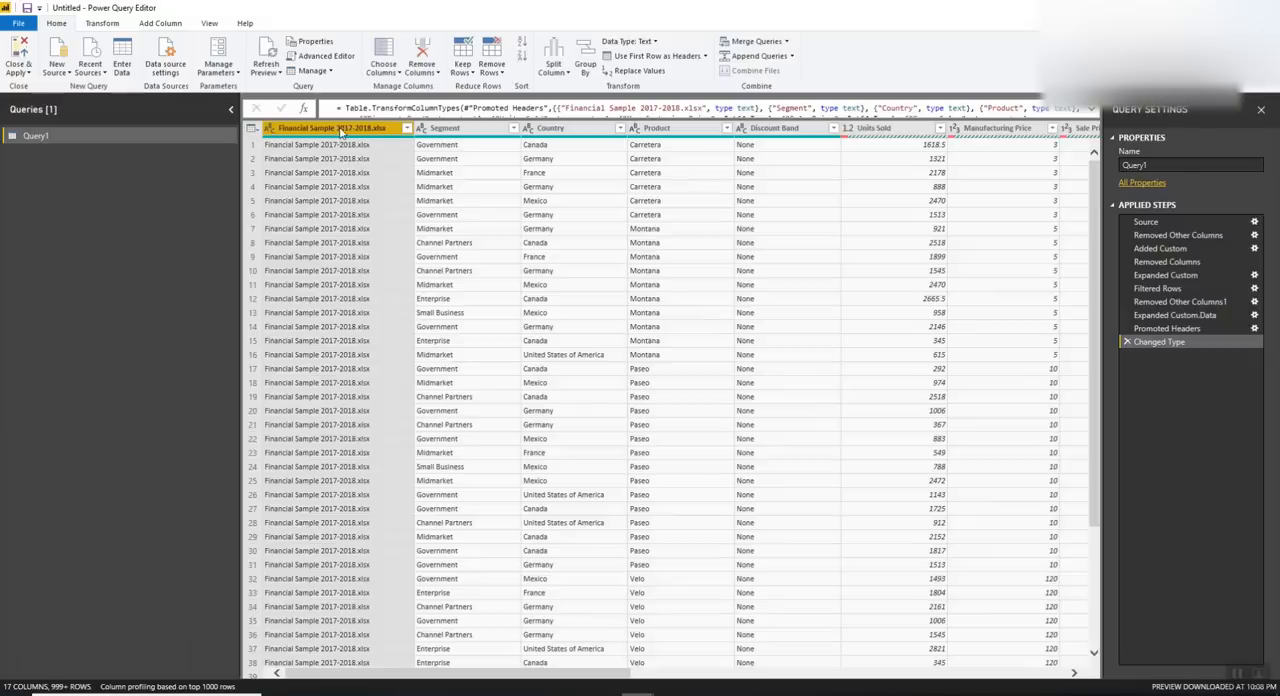
double_click(340, 130)
text(Source.N)
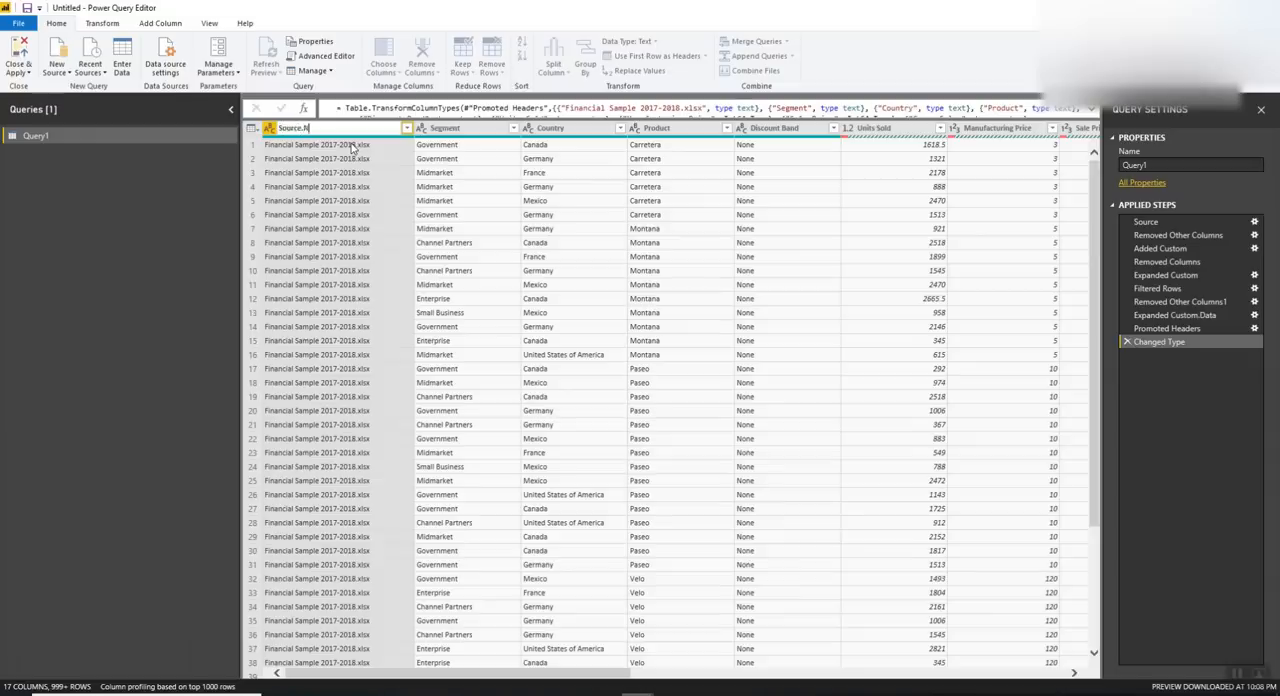
text(ame)
key(Return)
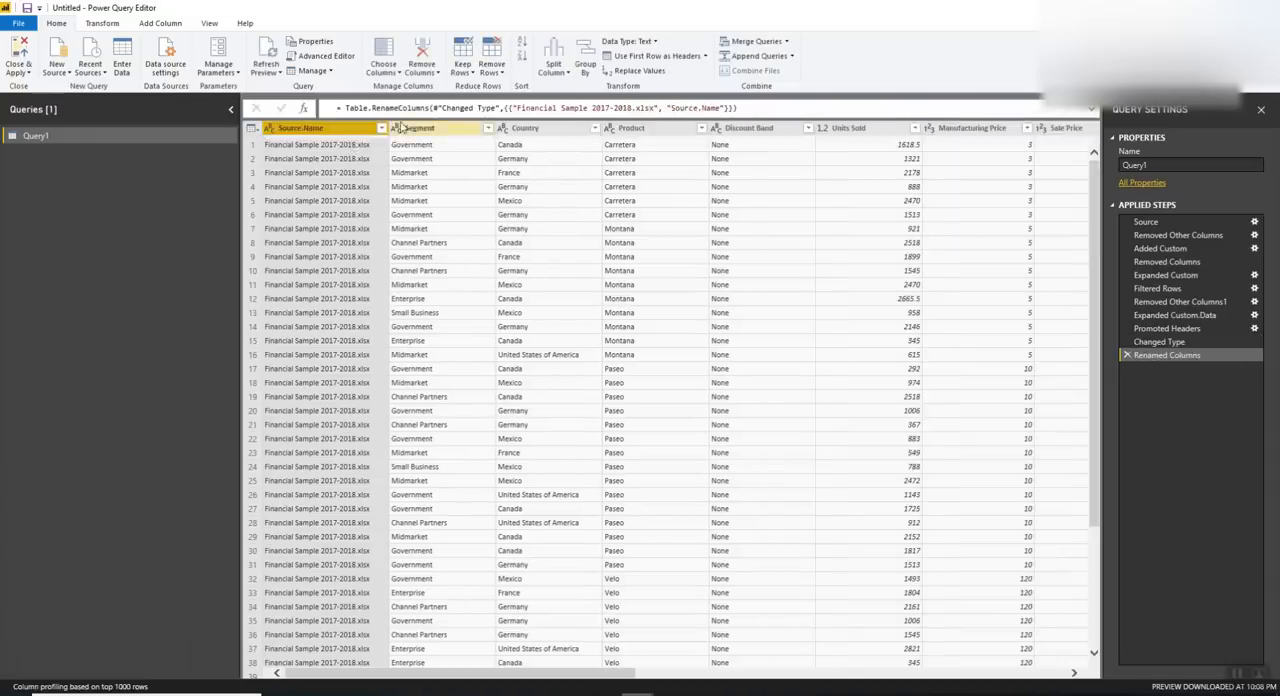
Check the complete list of files in Source.Name and examine the Segment column's distinct values and rows for repeated headers
click(381, 128)
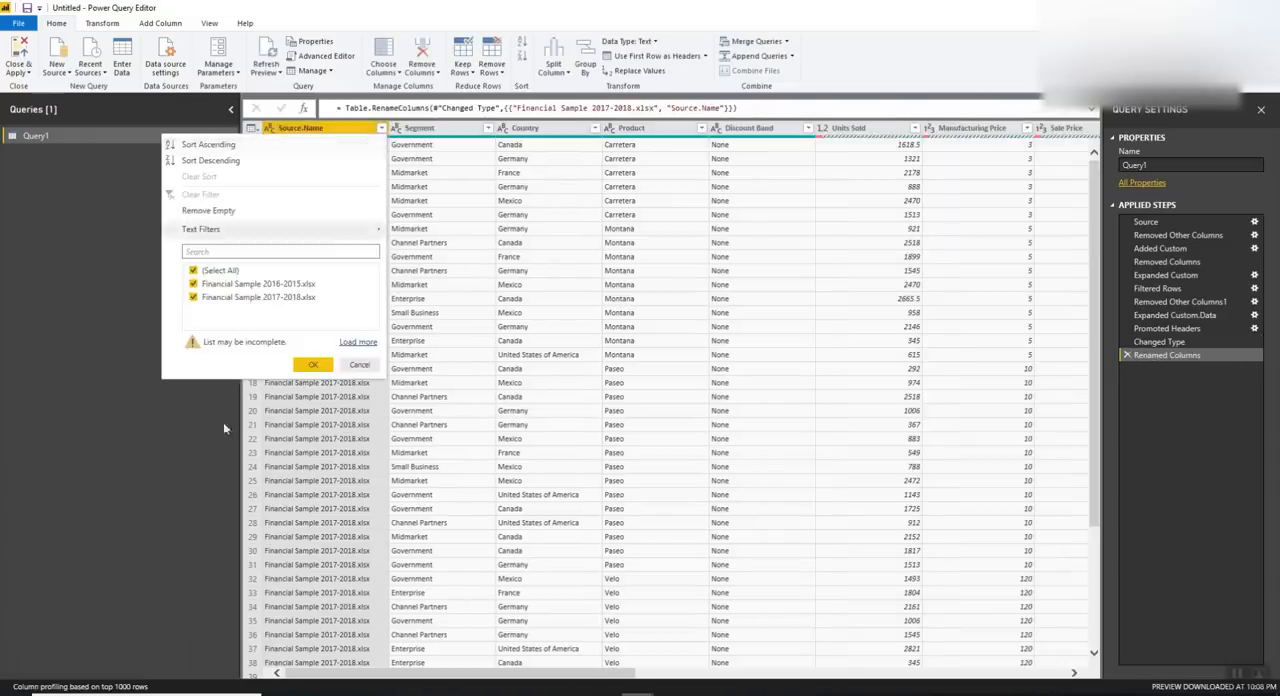
click(356, 343)
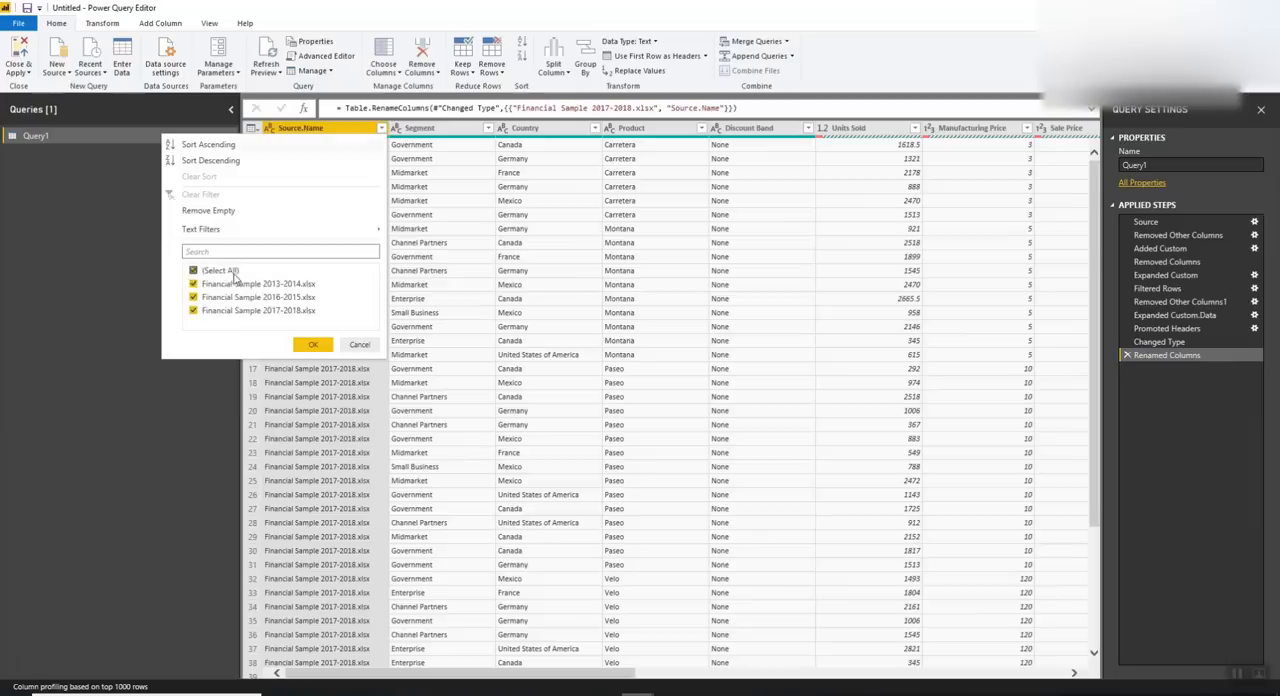
click(360, 345)
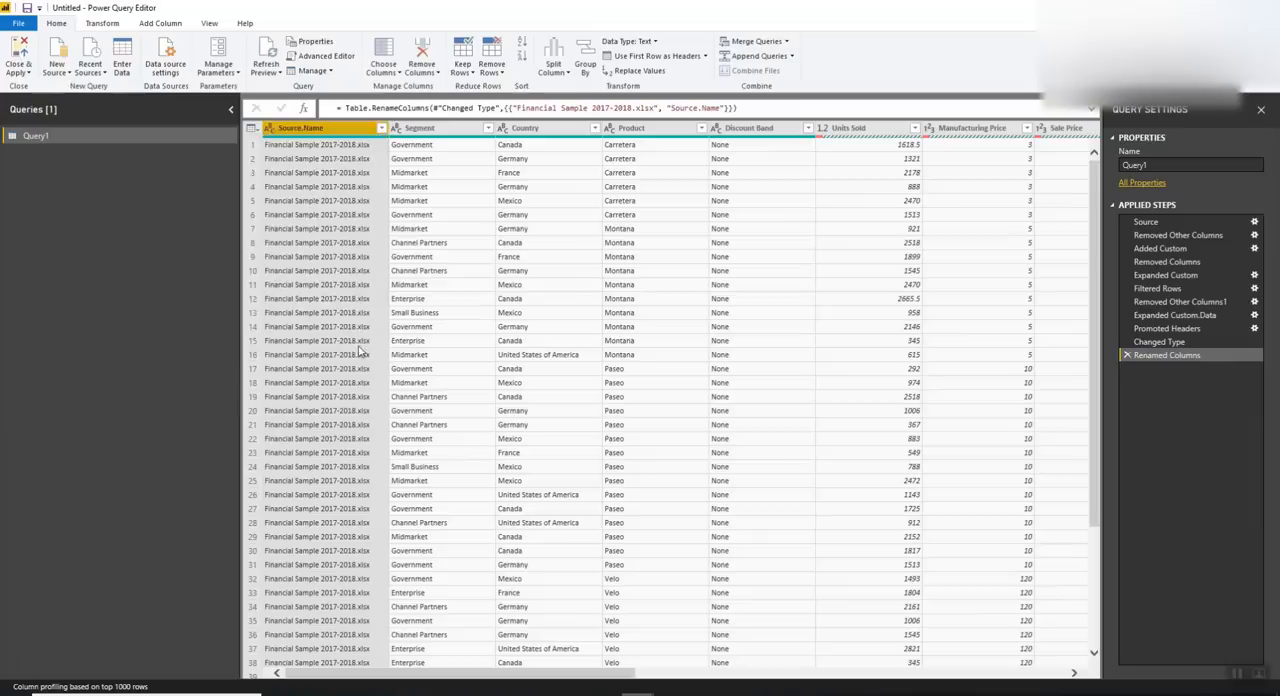
click(451, 398)
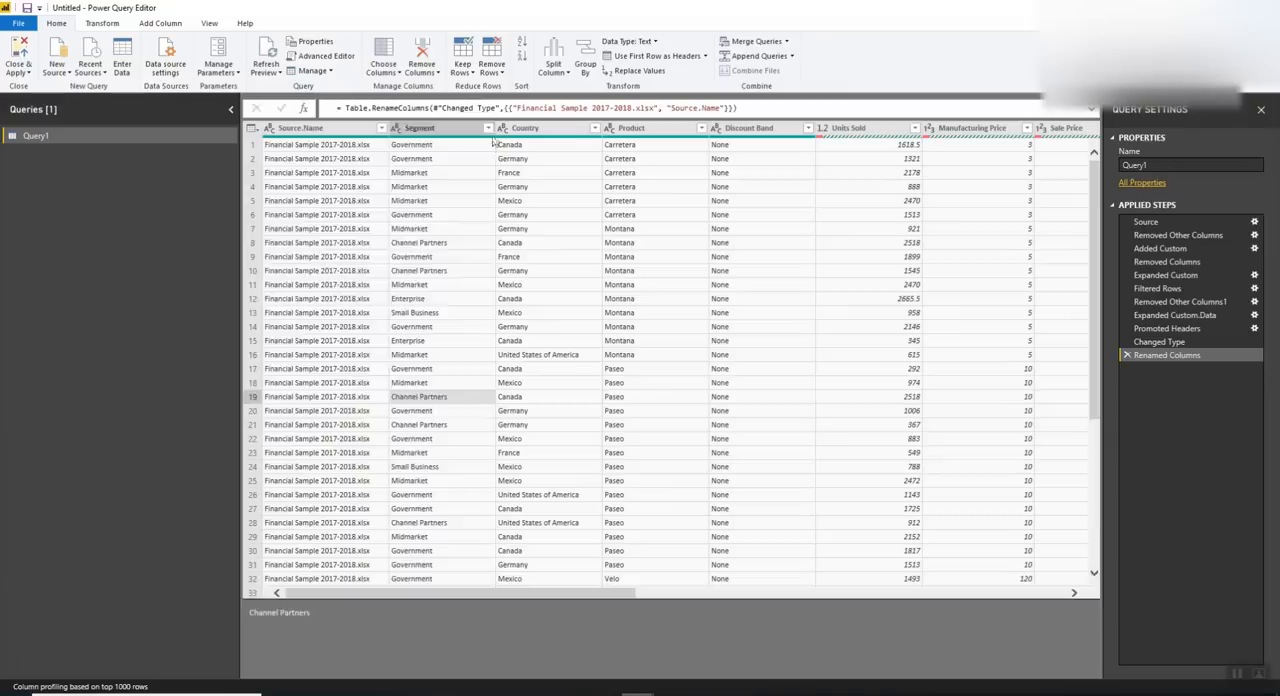
click(487, 128)
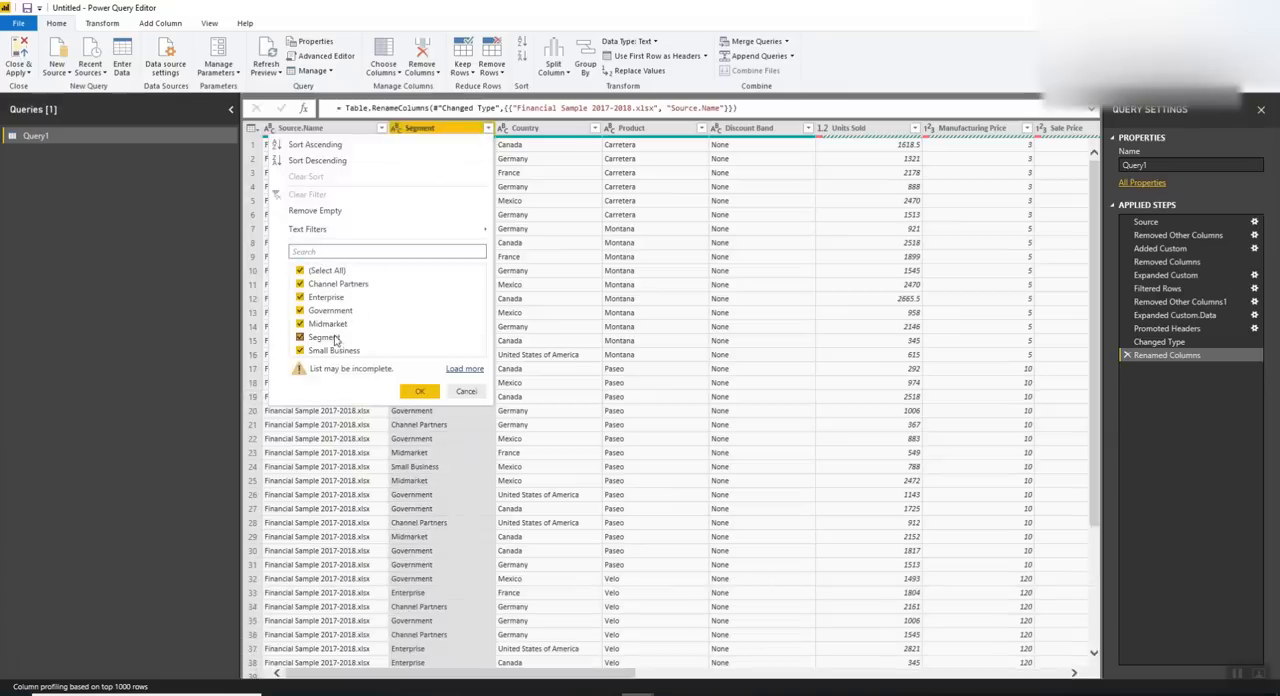
click(468, 392)
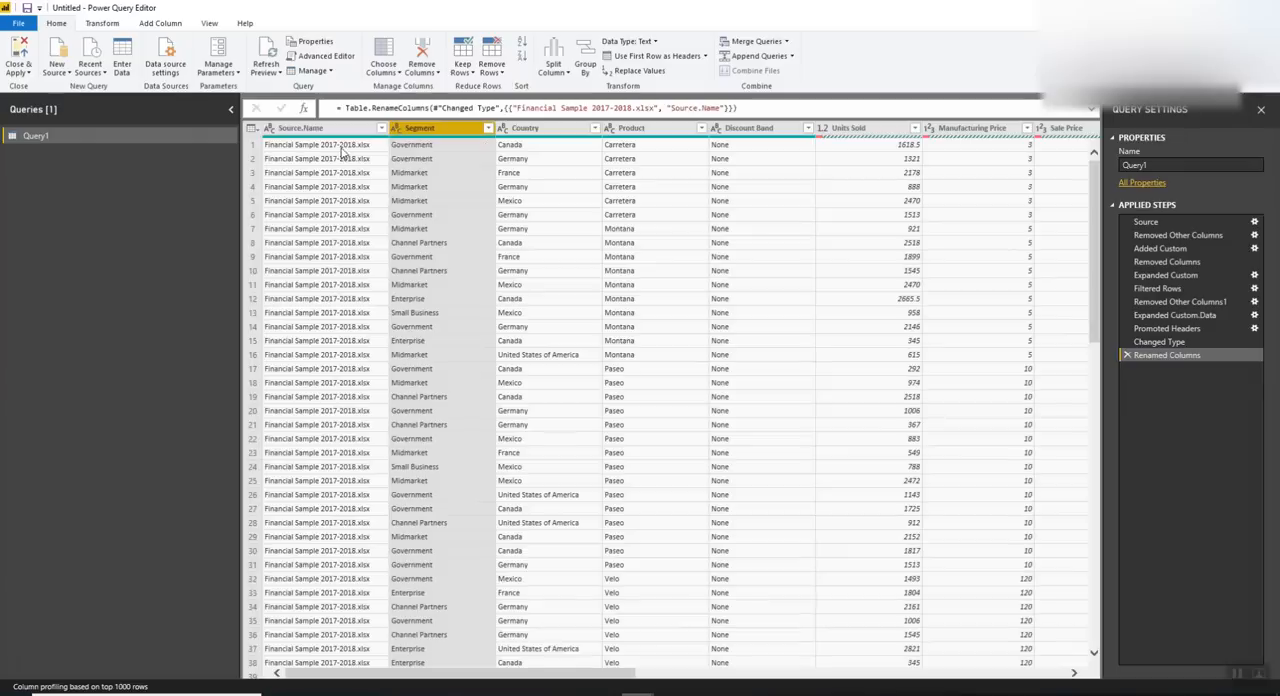
scroll(418, 340, down, 10)
scroll(420, 335, up, 10)
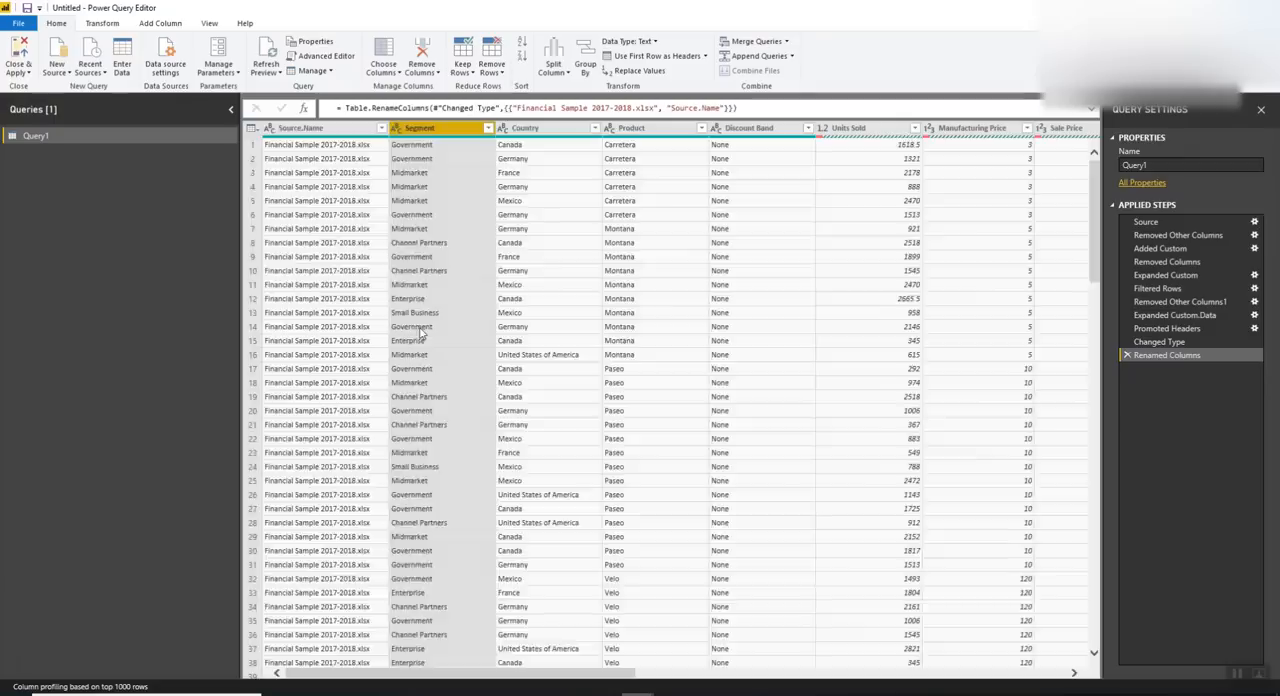
scroll(420, 333, down, 13)
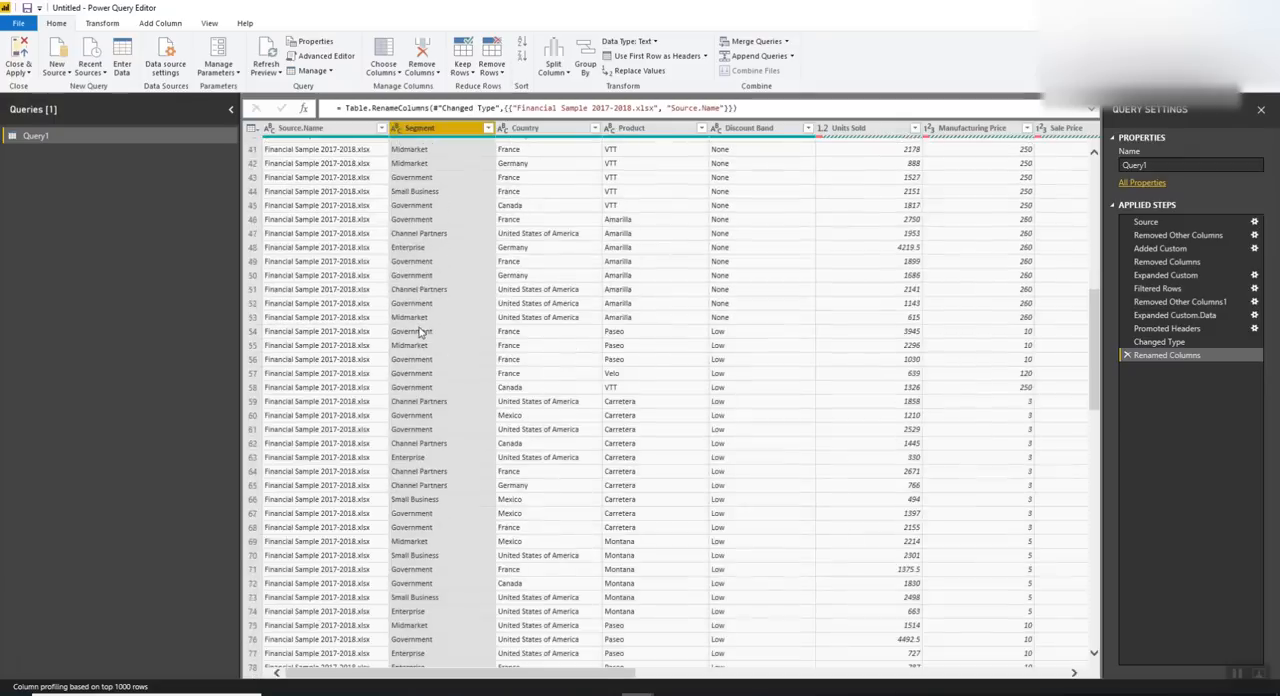
scroll(420, 333, up, 13)
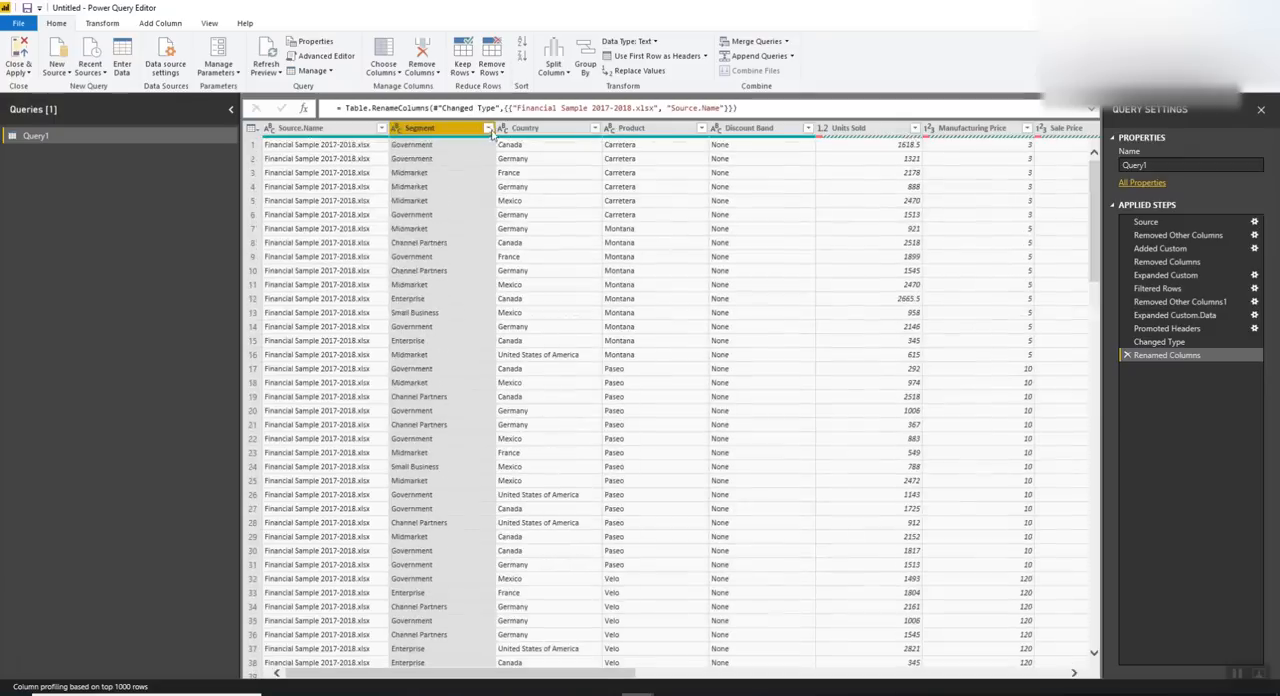
Filter the Segment column to exclude the repeated header value Segment
click(487, 128)
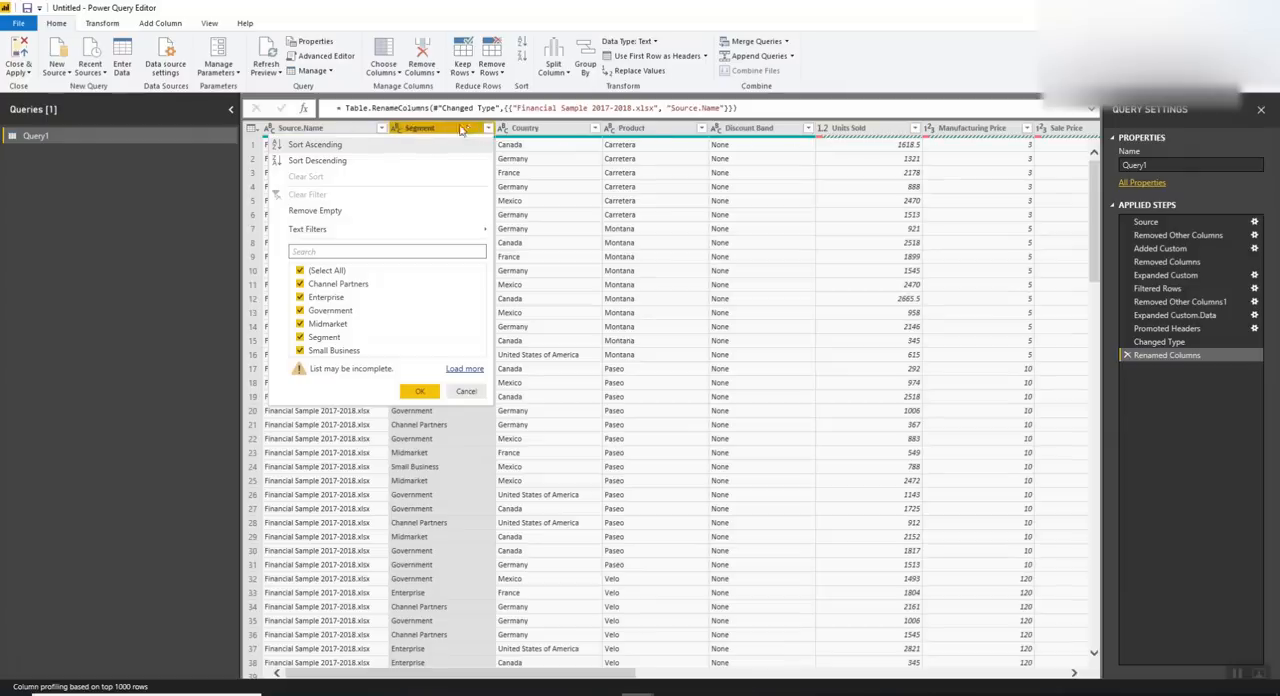
click(340, 340)
click(421, 393)
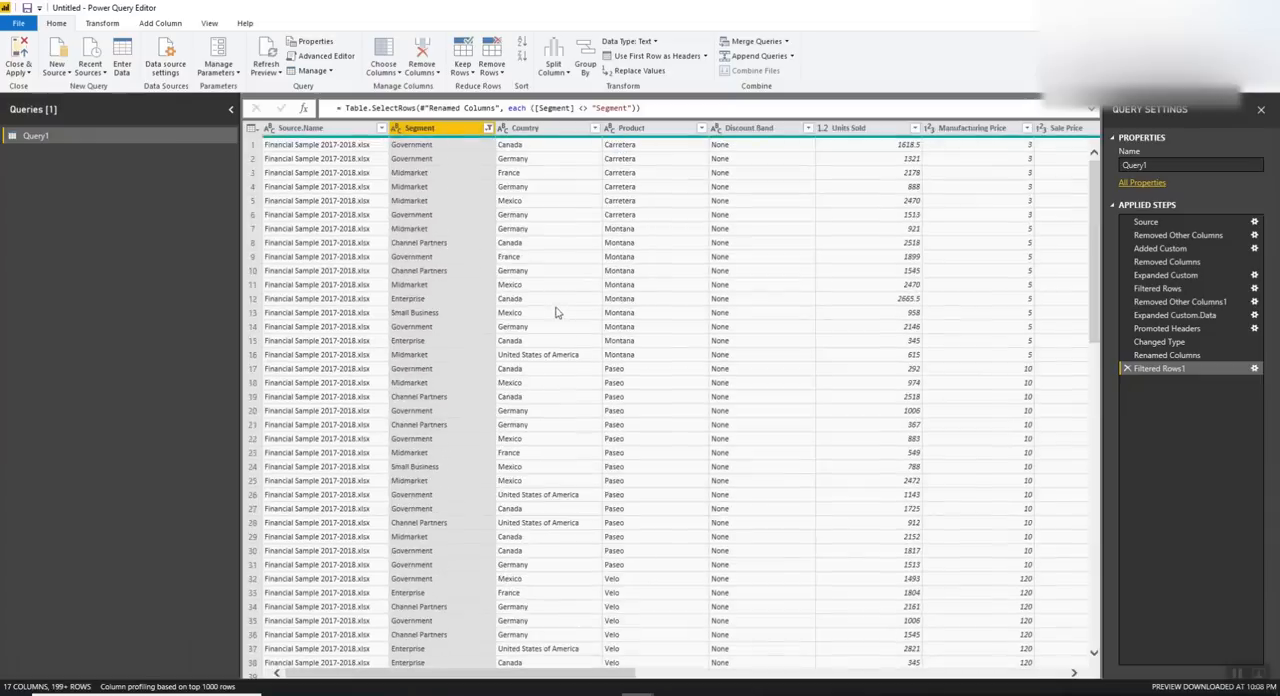
Inspect the numeric columns at the Renamed Columns step and return to the Filtered Rows1 step
click(1165, 355)
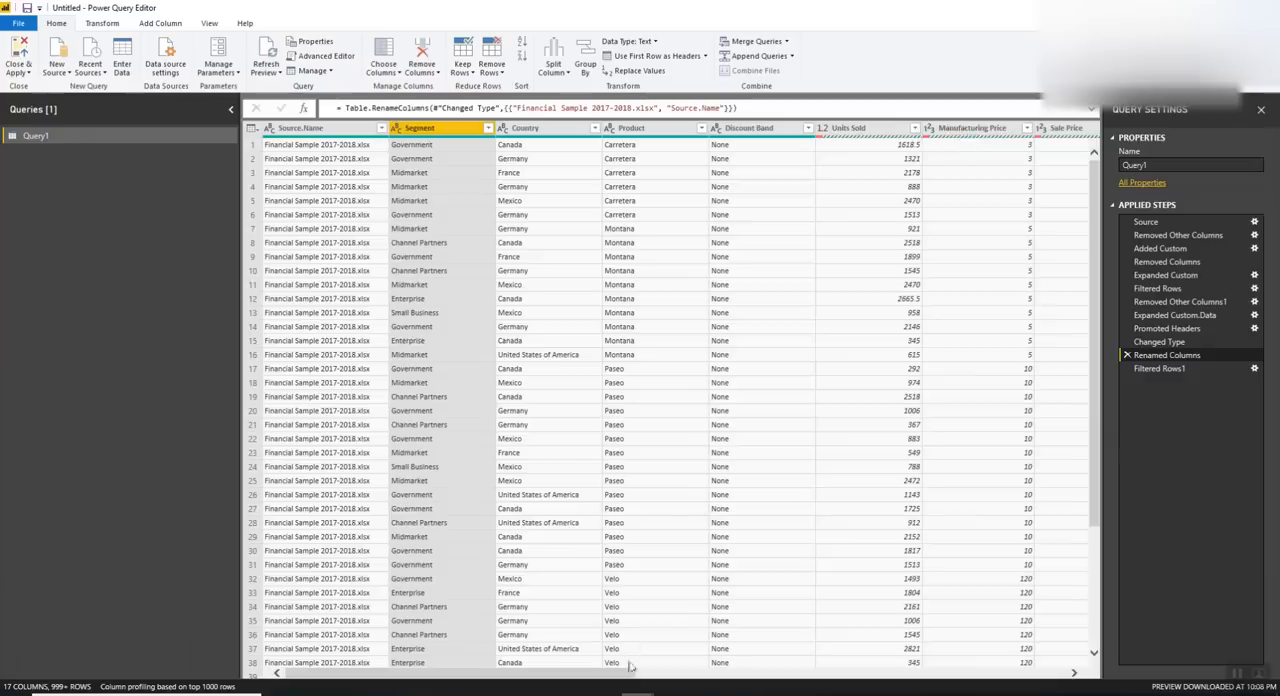
drag(626, 673, 805, 686)
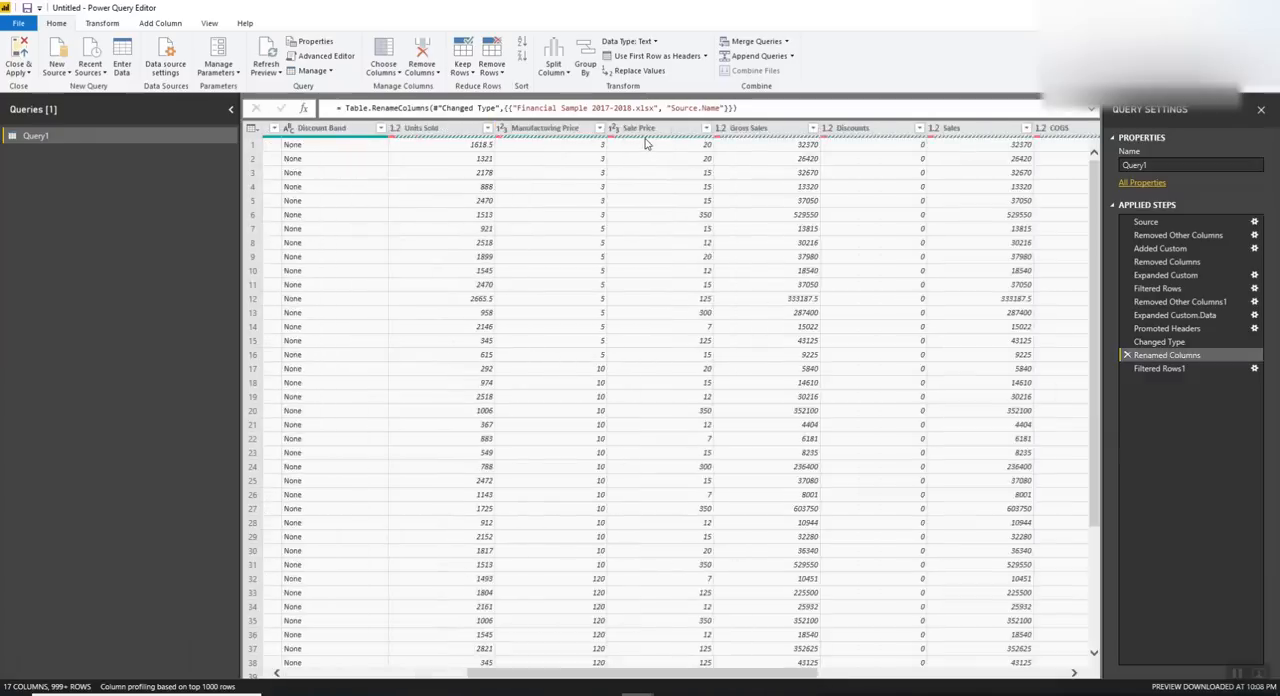
drag(750, 668, 492, 670)
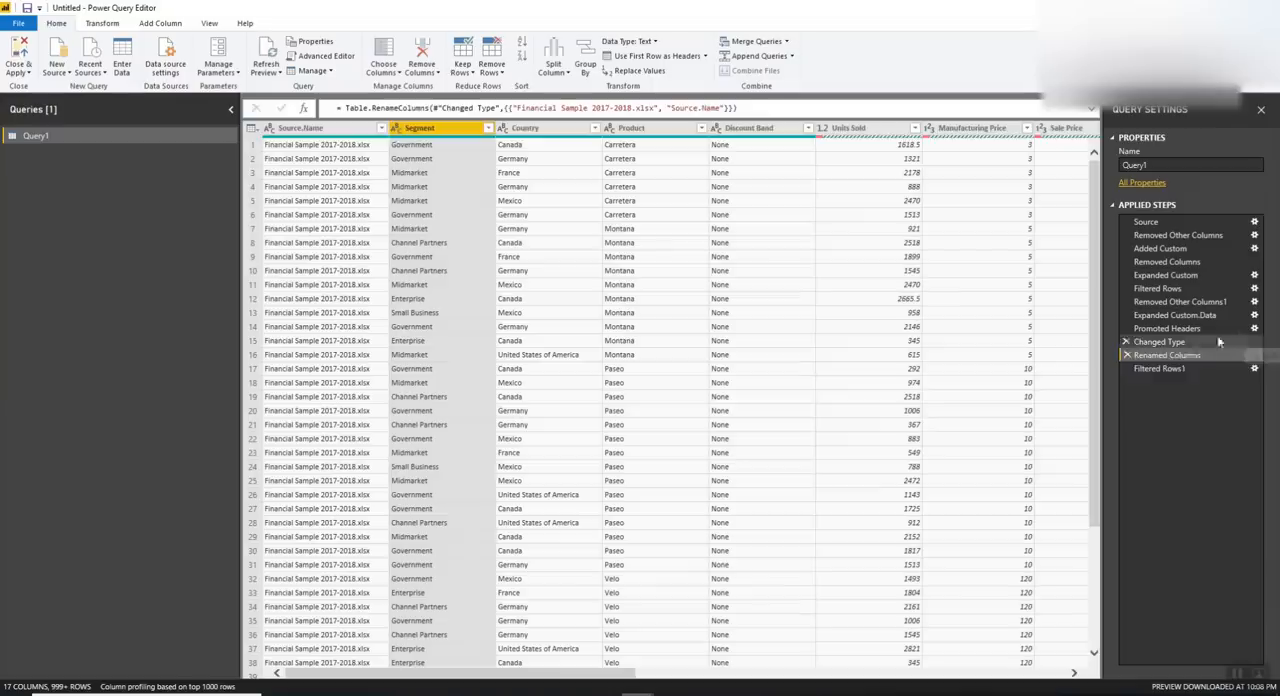
click(1195, 369)
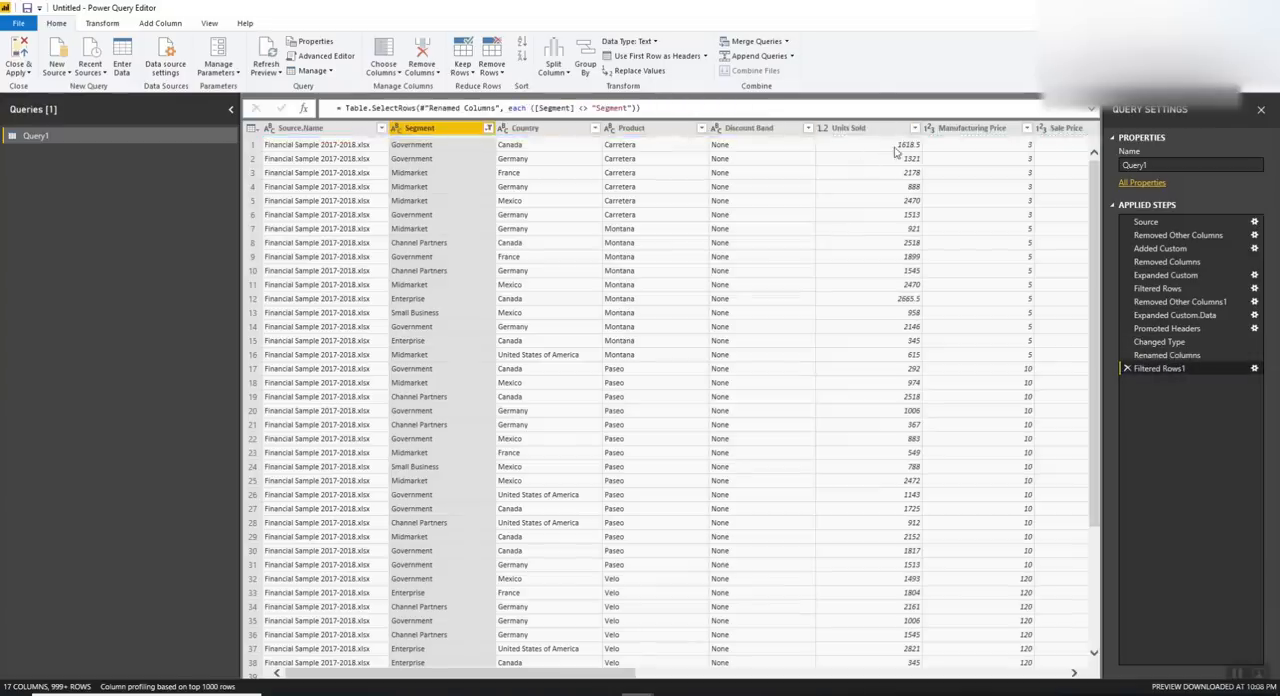
Rename the query Sales_Report and apply the Power Query changes to load it into the report
drag(1155, 165, 1042, 176)
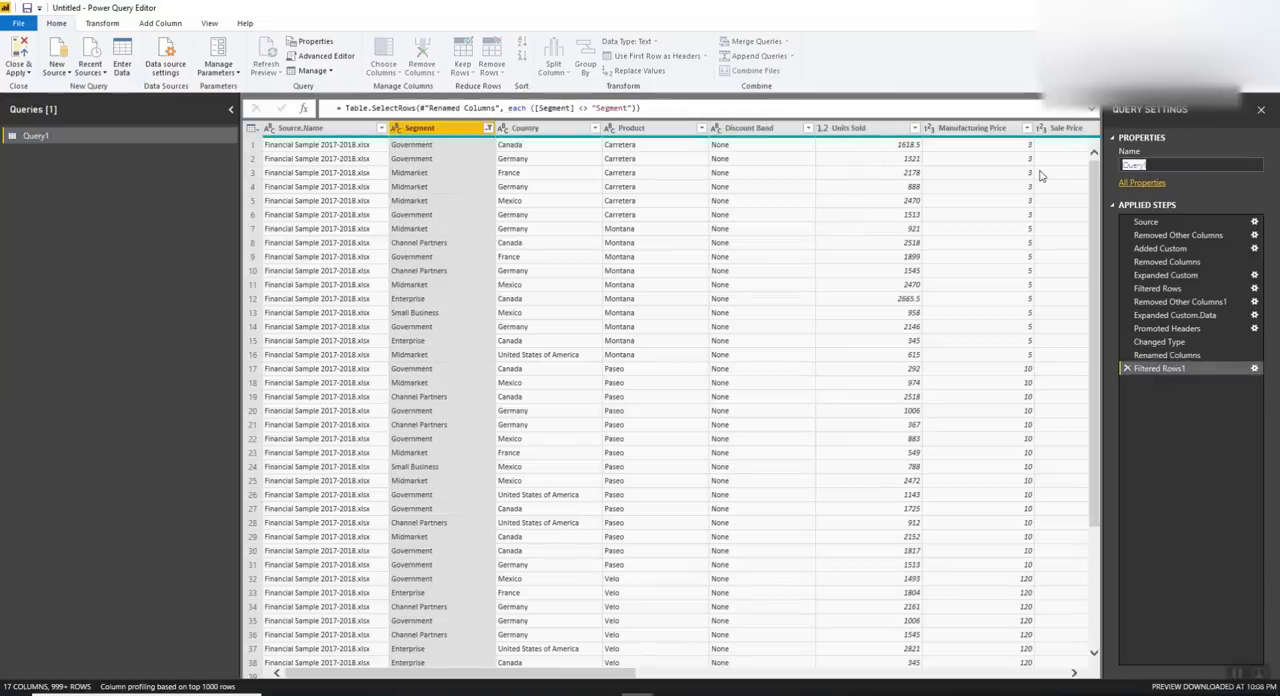
text(Sales_Report)
key(Return)
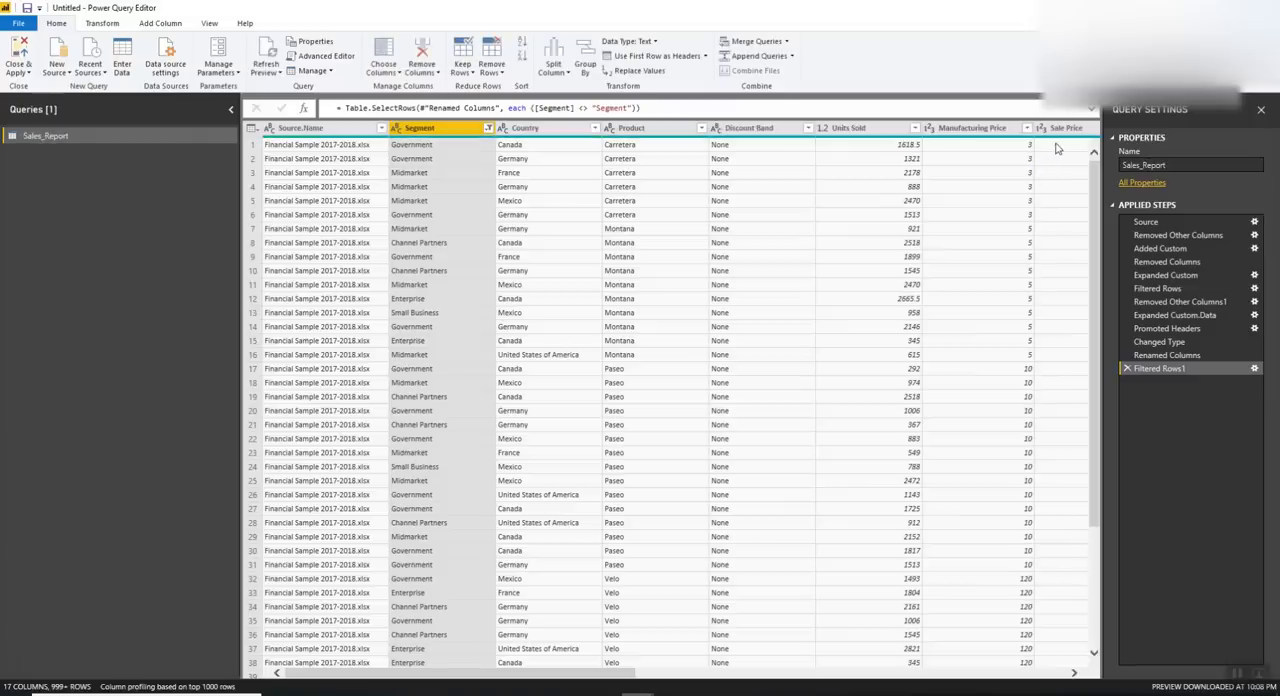
drag(620, 672, 1076, 652)
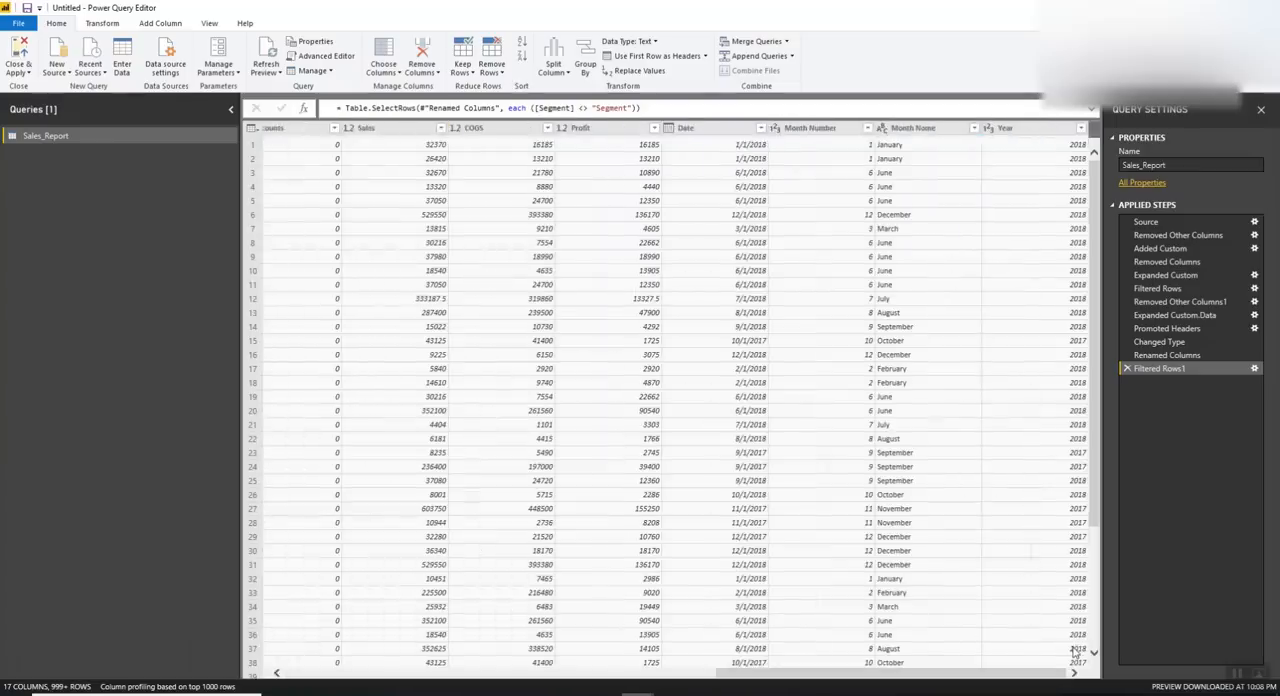
click(25, 60)
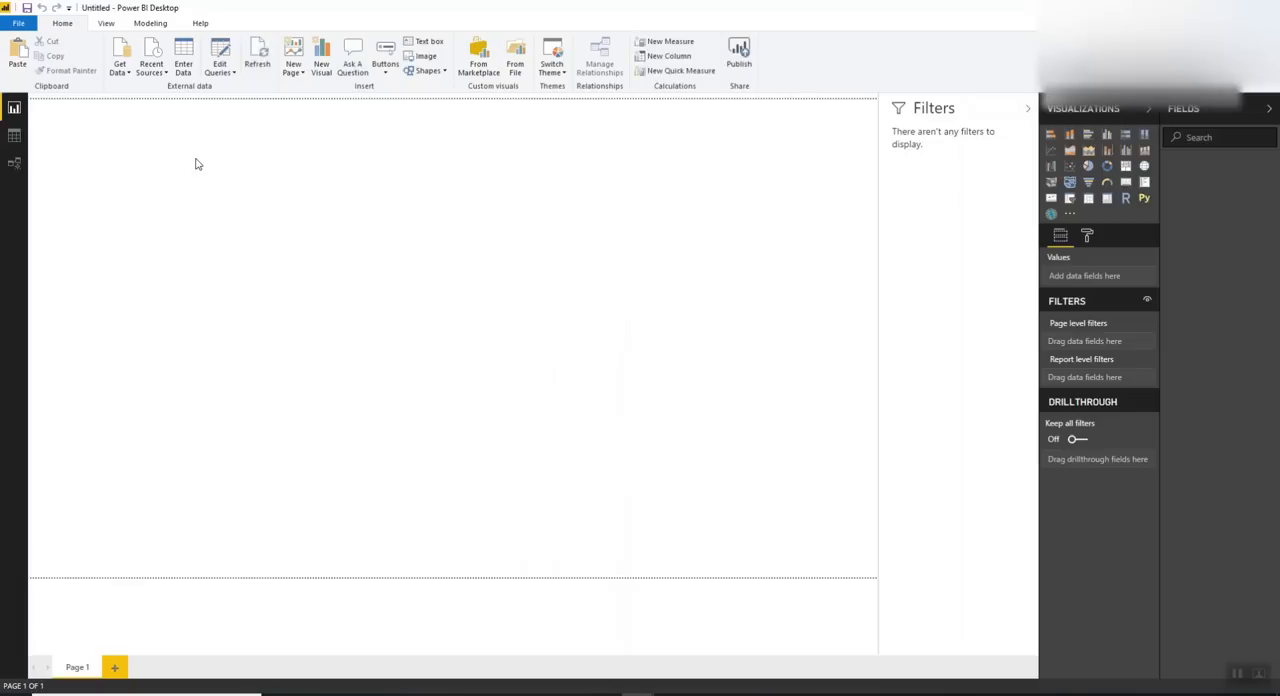
Insert a line shape on the report page and switch the report theme to Colorblind safe
click(439, 78)
click(422, 112)
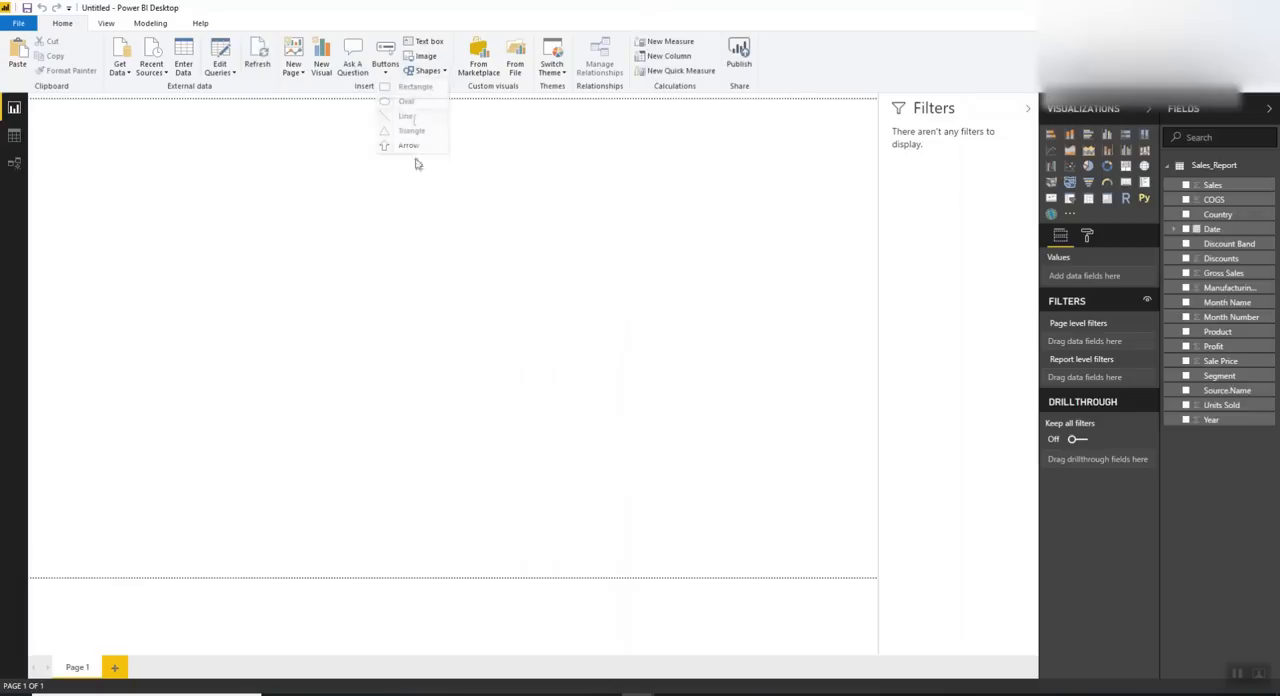
click(551, 78)
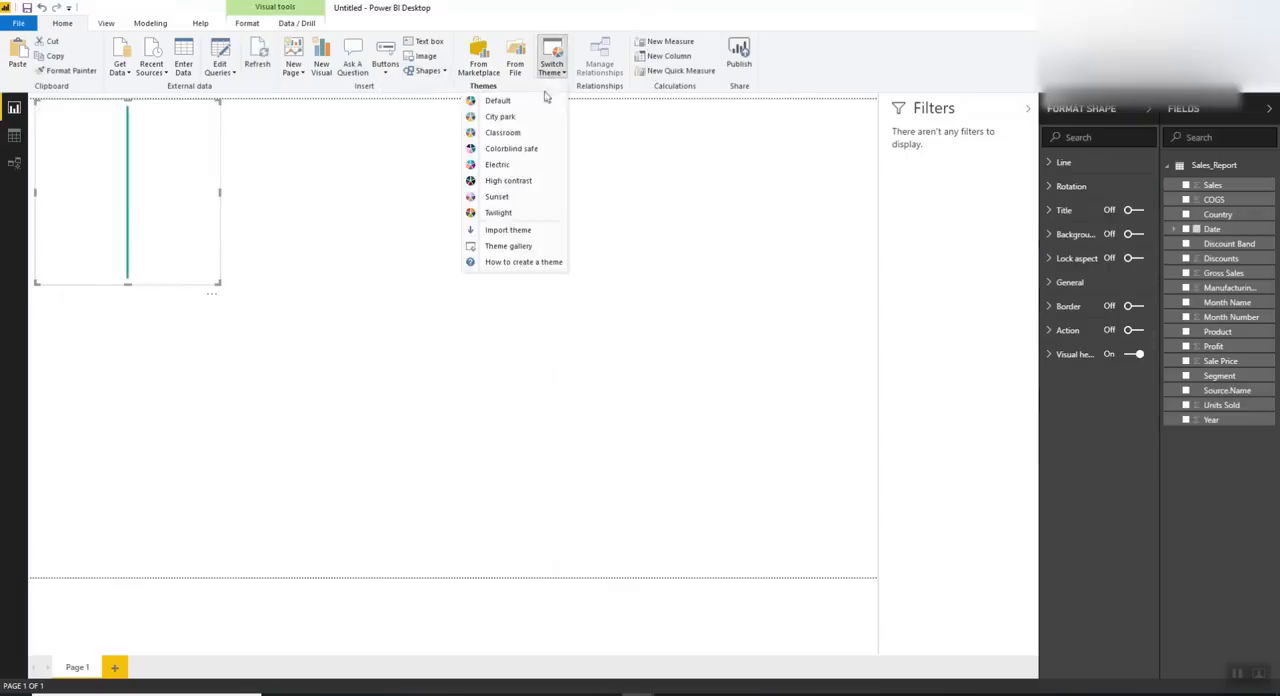
click(505, 148)
Rotate the line shape to 90°, reduce its frame height and stretch it across the full page width
click(1066, 186)
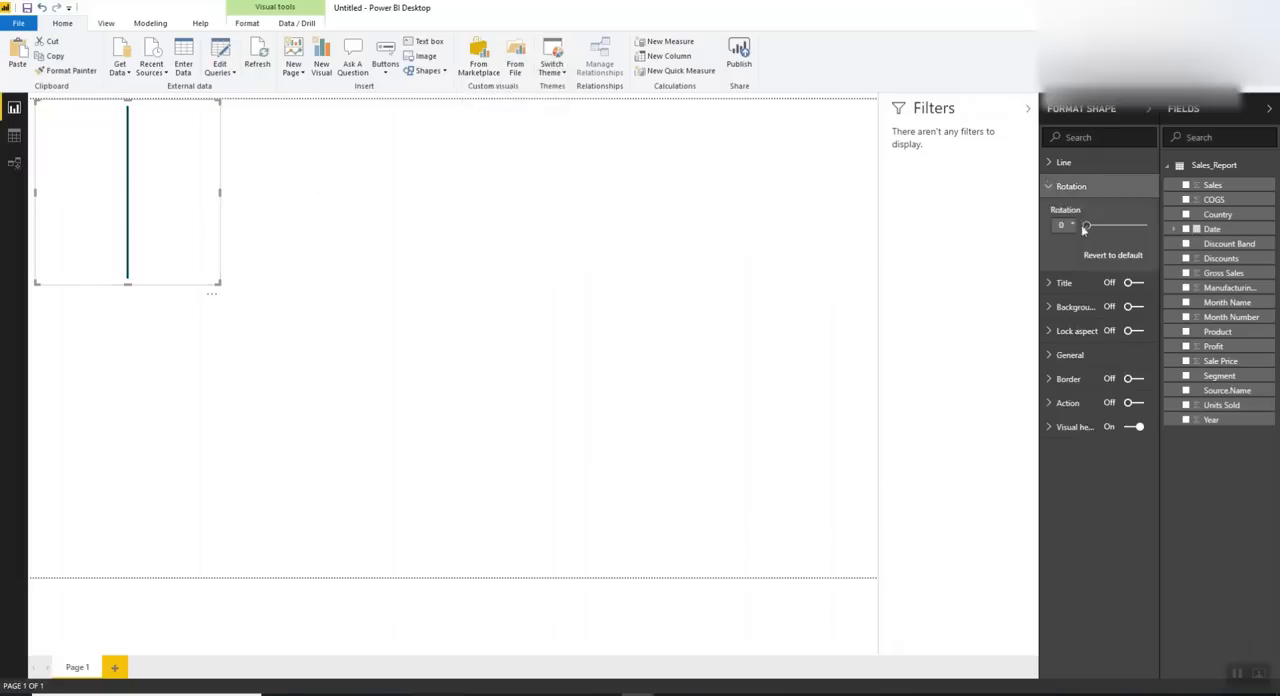
click(1062, 224)
text(90)
key(Return)
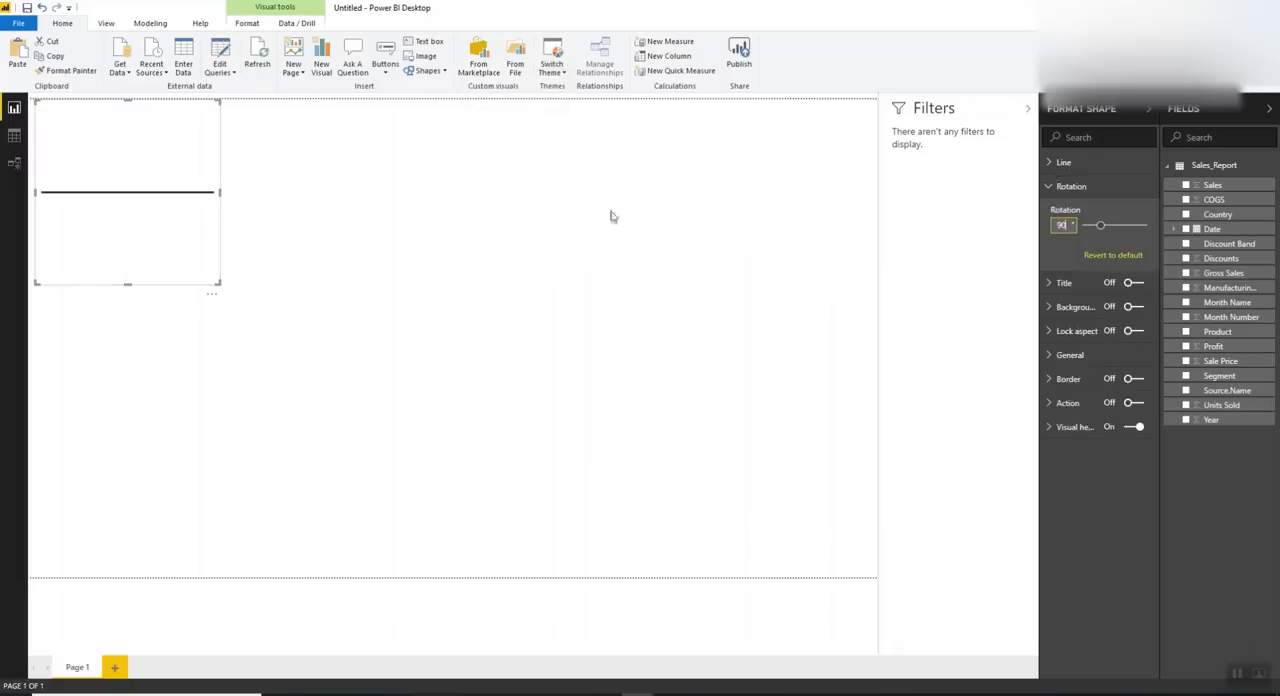
drag(142, 292, 135, 210)
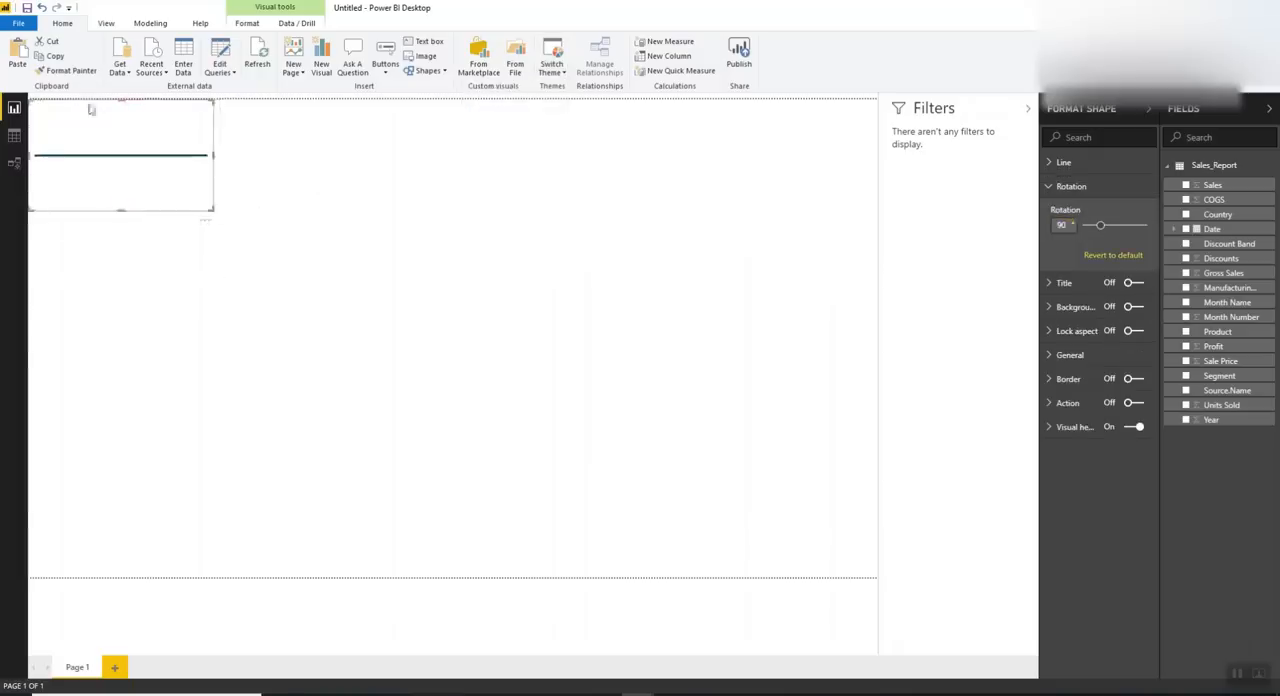
drag(214, 153, 893, 172)
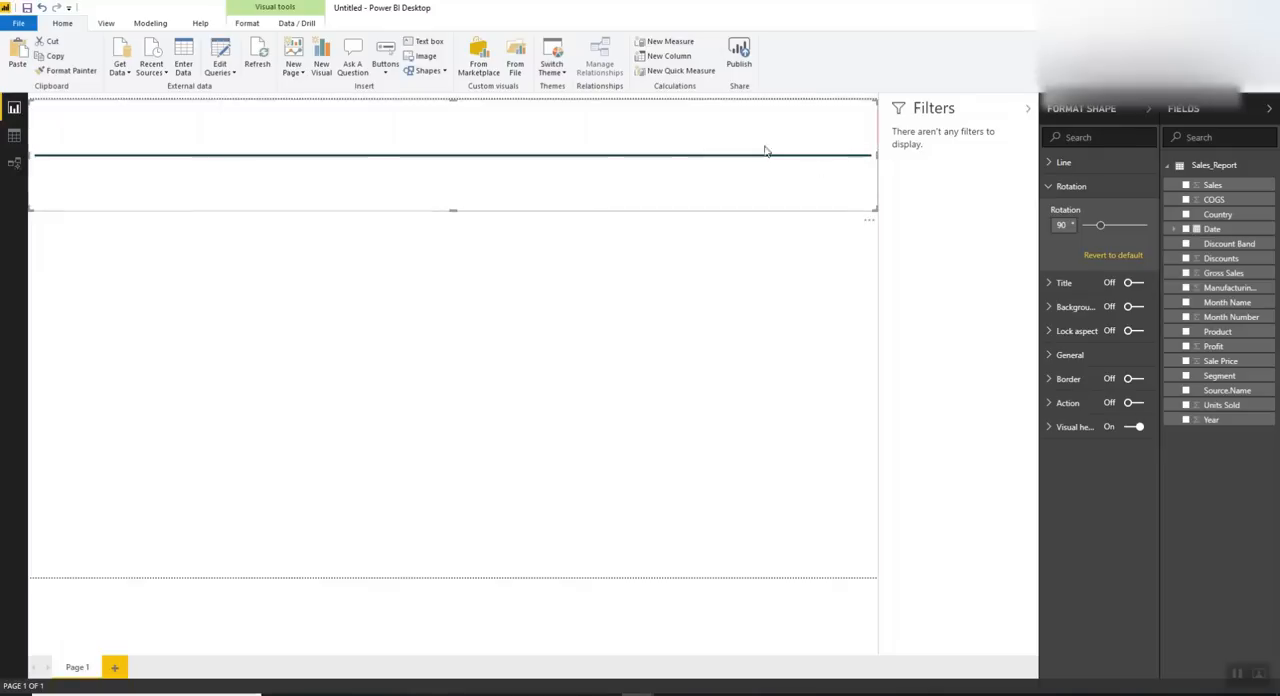
click(552, 72)
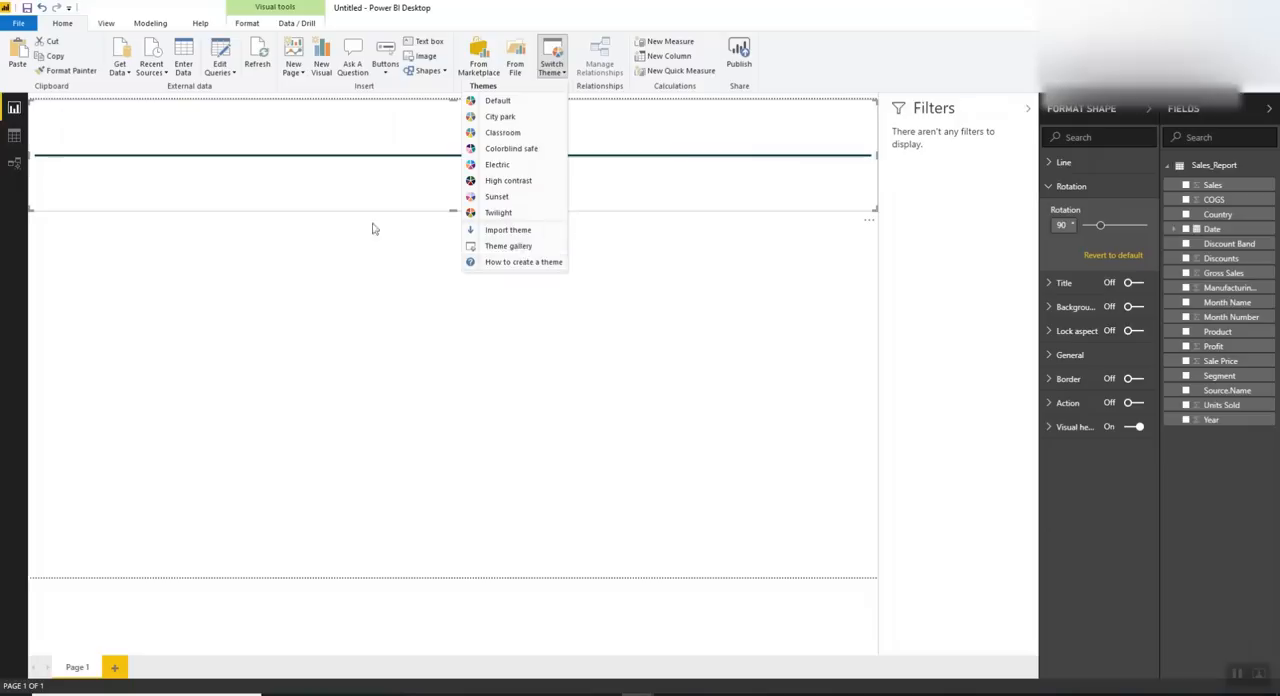
click(674, 193)
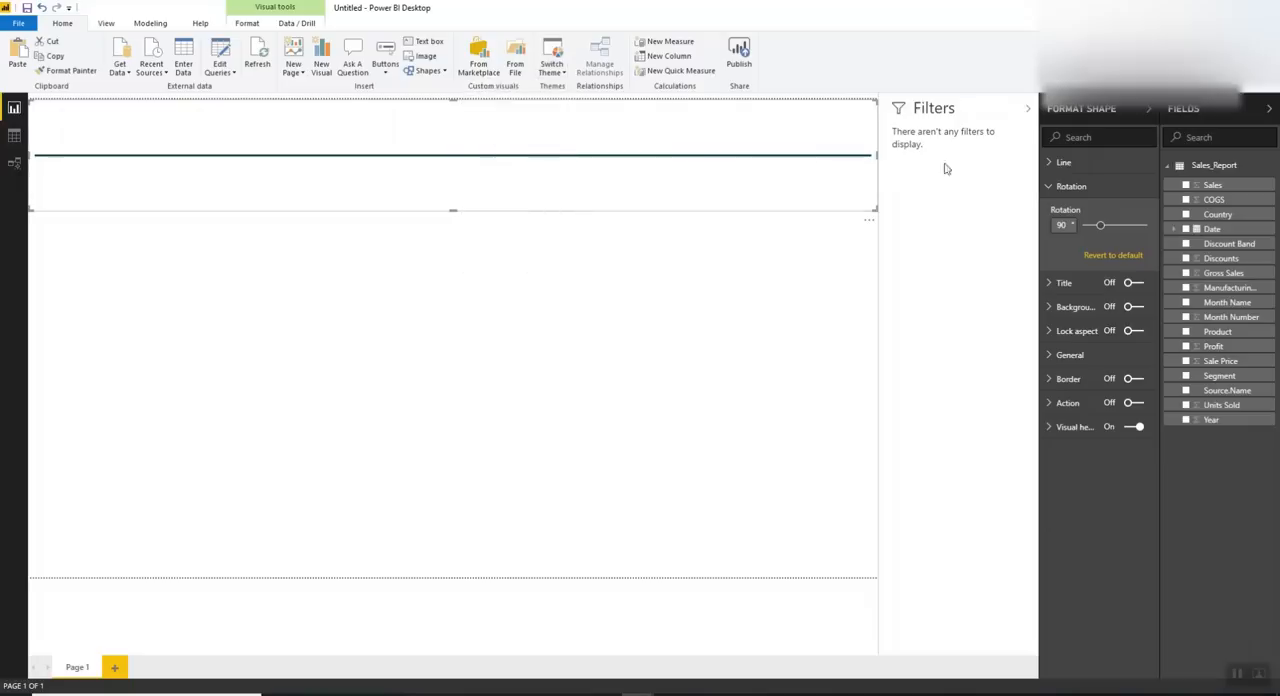
click(1066, 187)
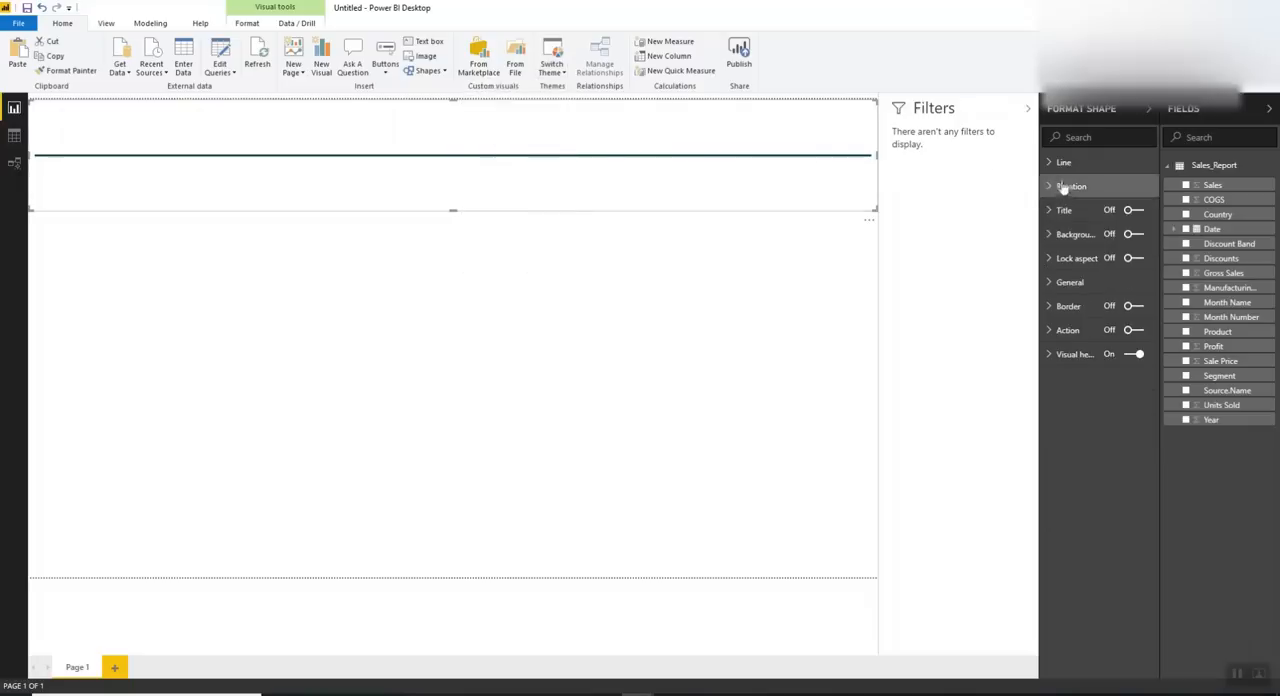
Set the page background to grey with 50% transparency
click(811, 317)
click(1088, 236)
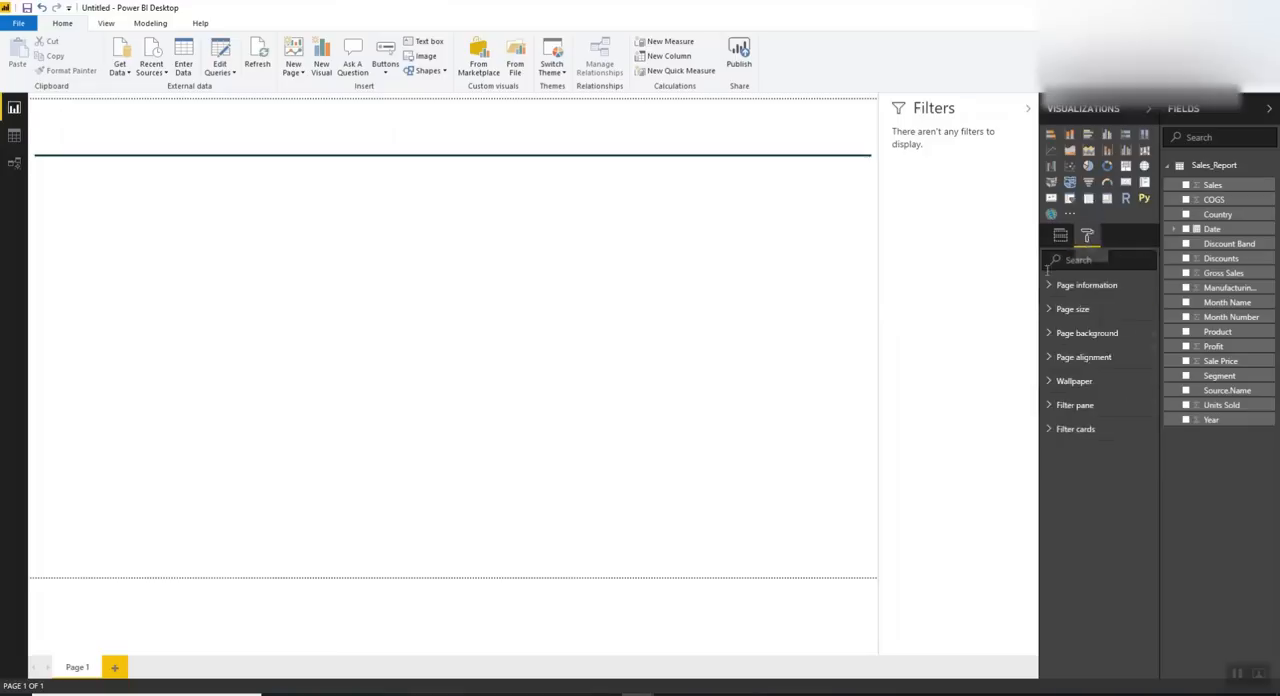
click(1090, 333)
click(1063, 374)
click(1050, 438)
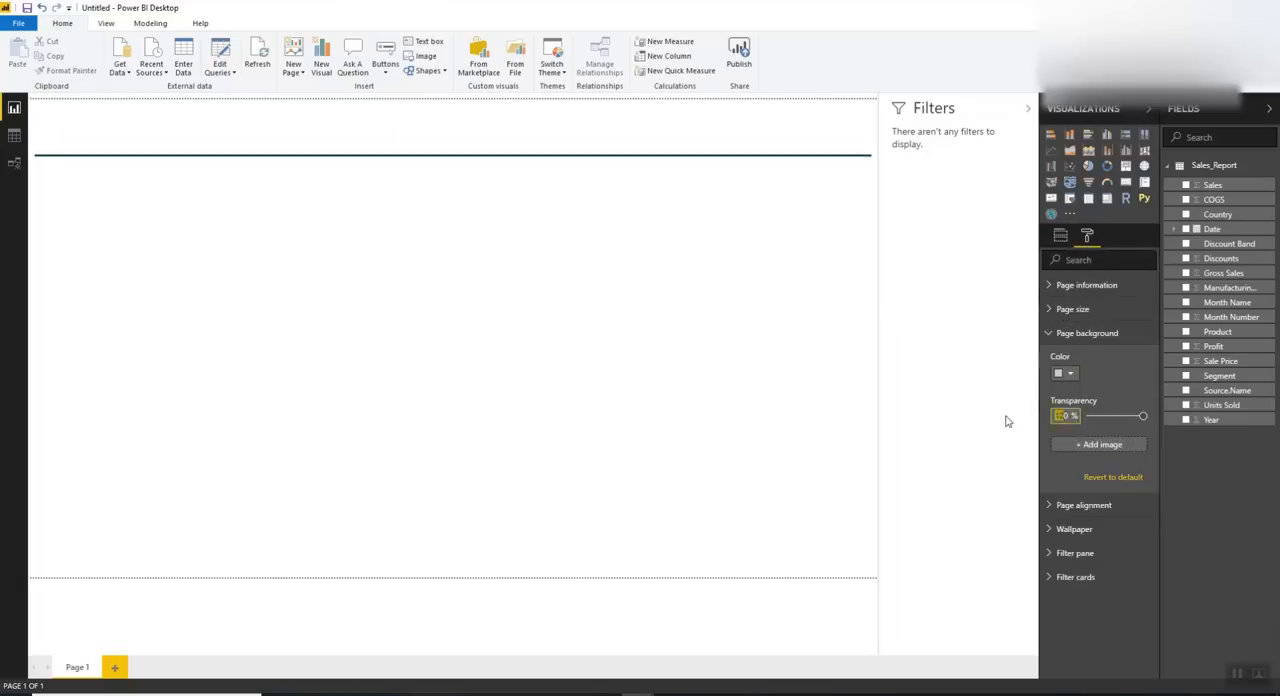
text(50)
key(Return)
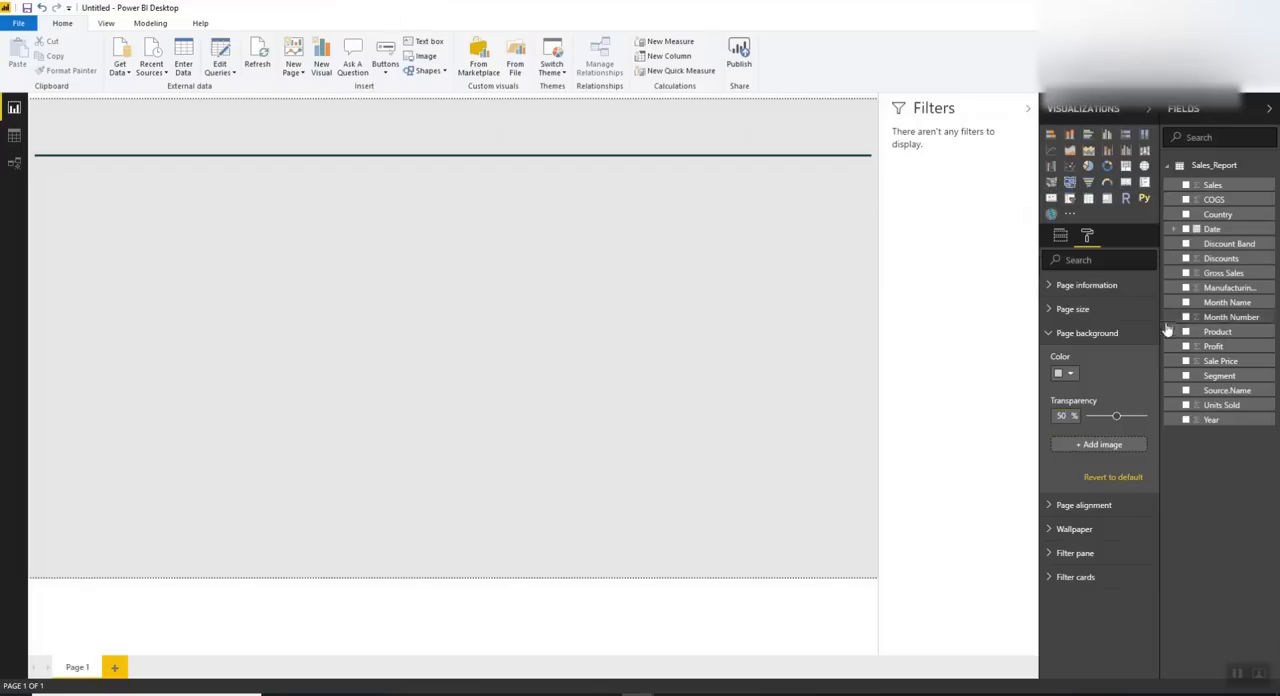
Add a map visual with Country as location and Sales as bubble size, and shrink it to a small tile
drag(1161, 318, 1078, 302)
click(1131, 215)
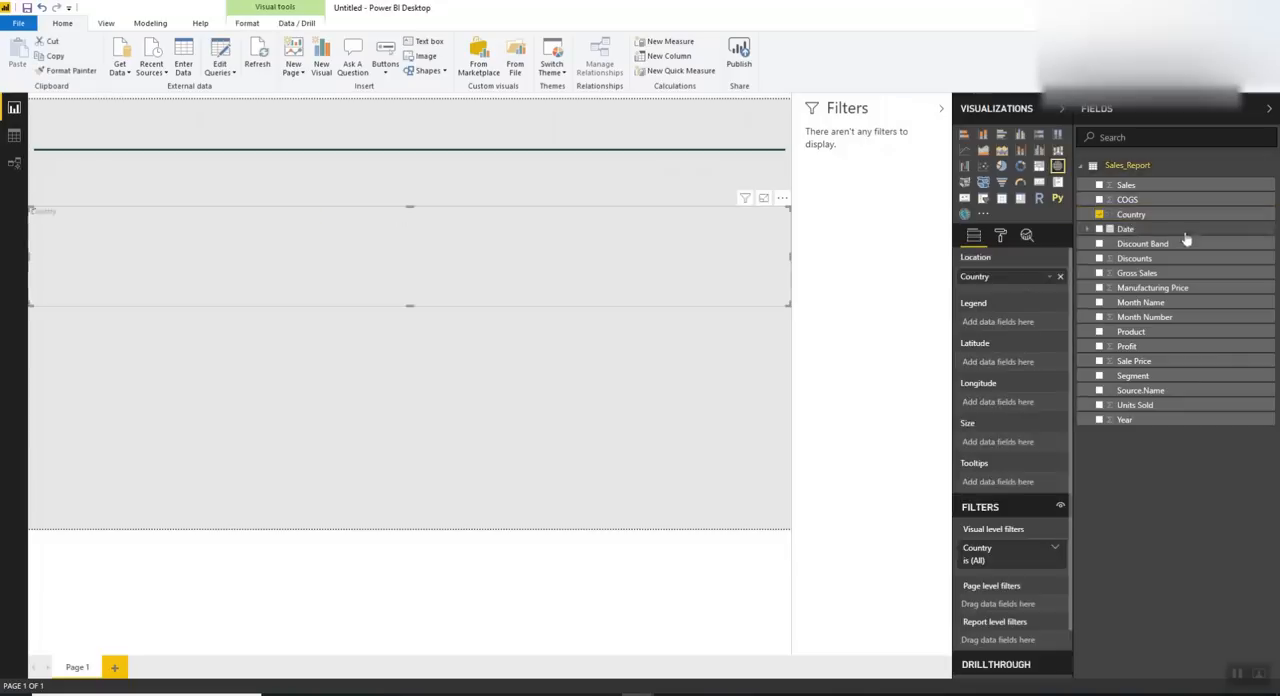
click(1099, 185)
drag(785, 302, 203, 334)
Place the Sales by Country visual beneath the header line and convert it to a wider clustered column chart
click(95, 197)
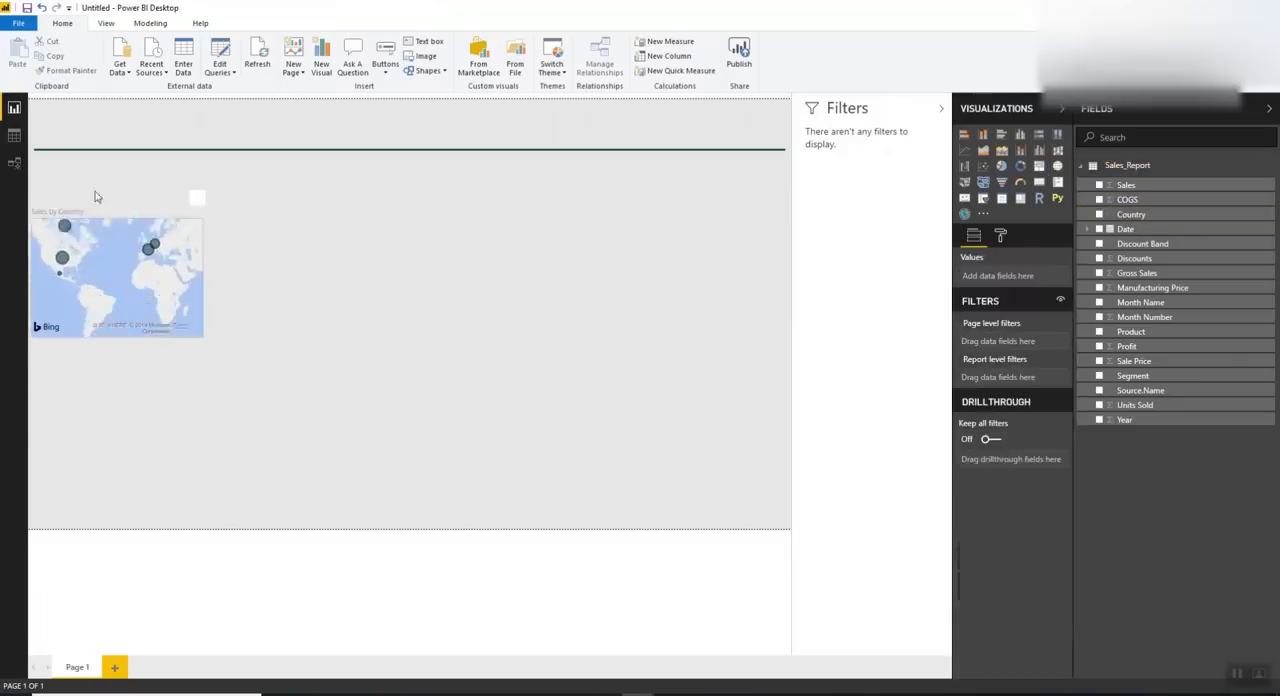
click(90, 212)
drag(90, 212, 87, 178)
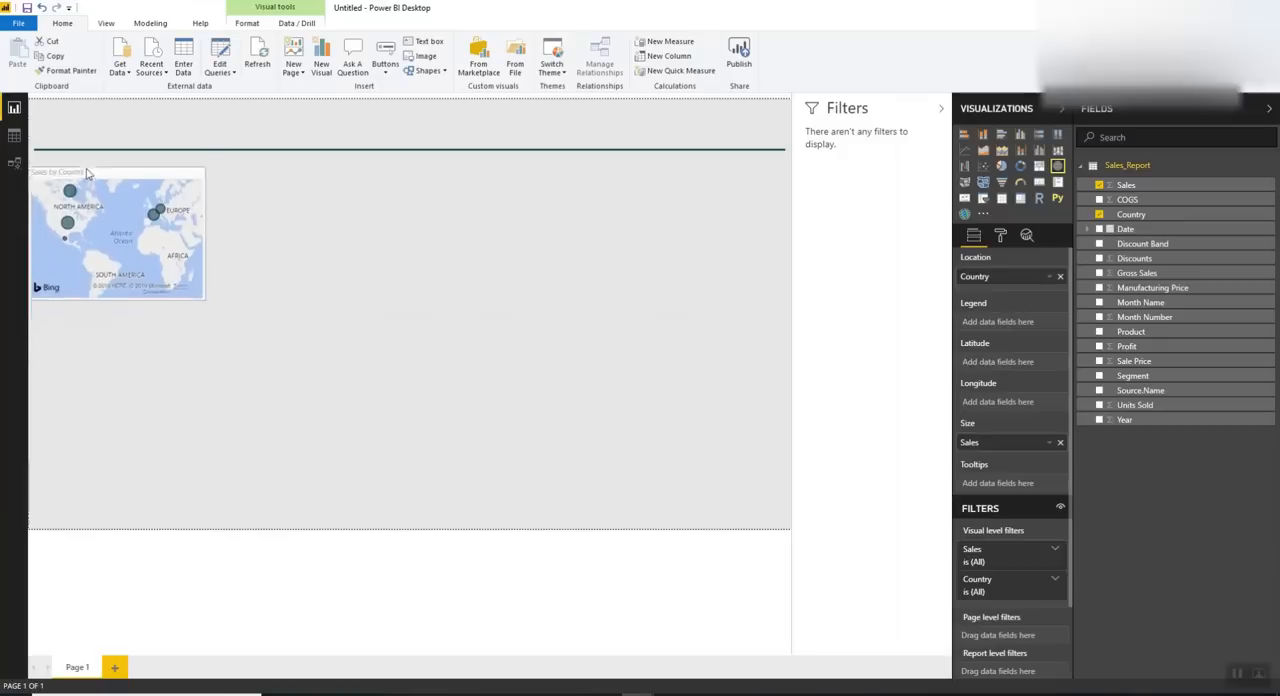
drag(206, 290, 210, 305)
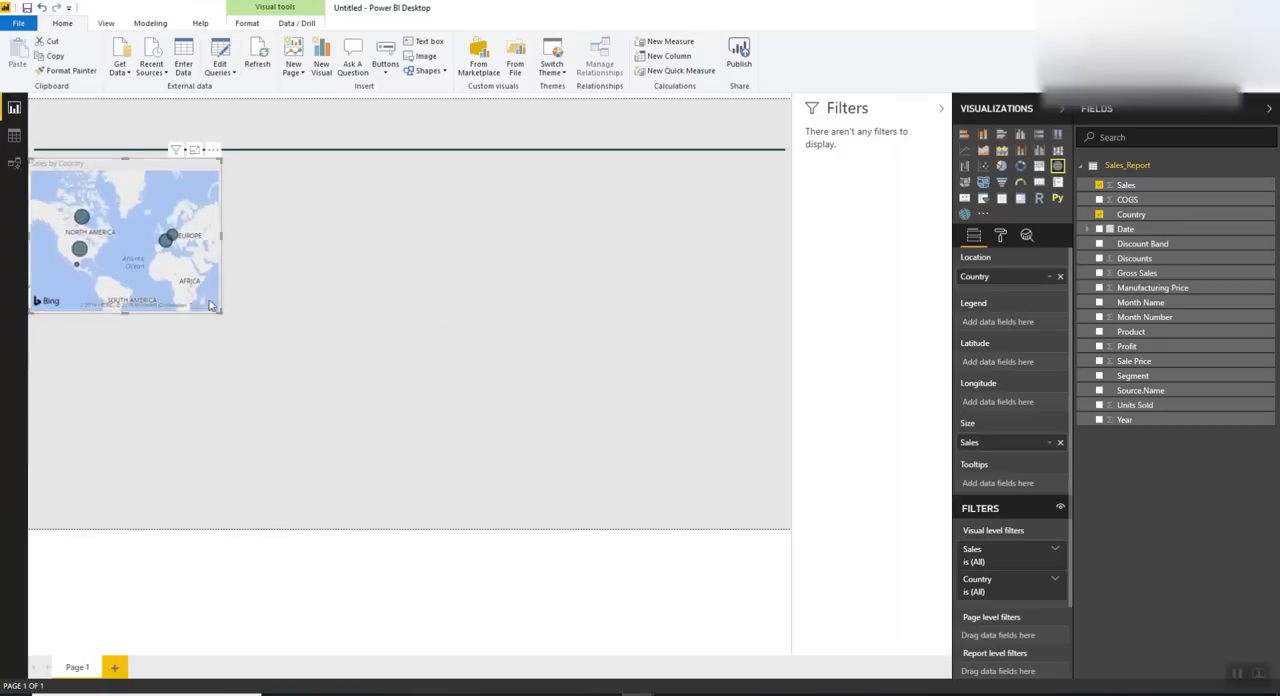
click(1019, 135)
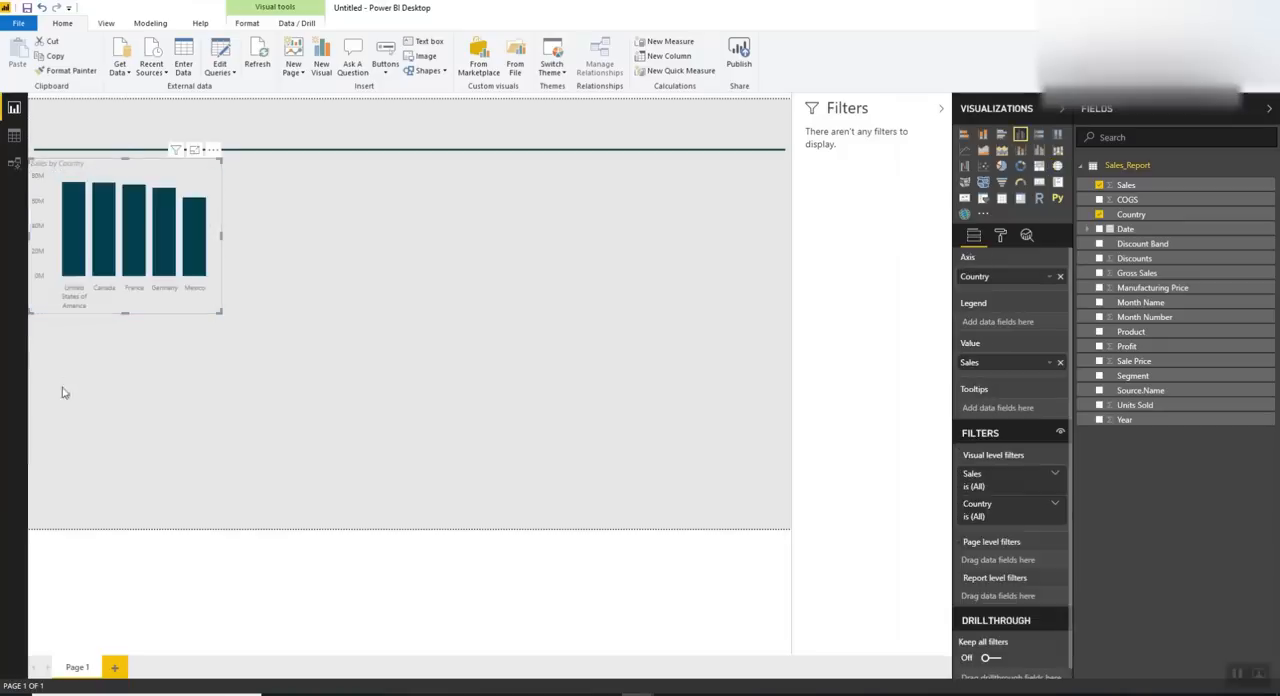
drag(220, 311, 262, 312)
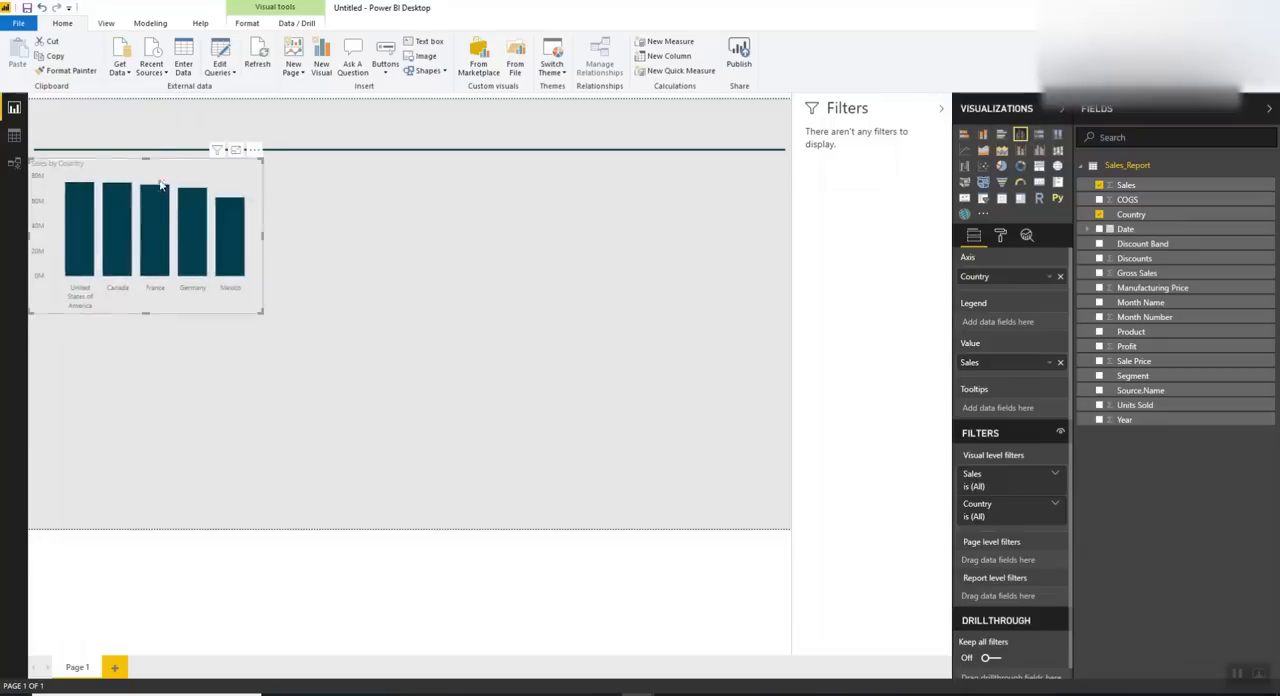
Duplicate the Sales by Country chart, place the copy directly below it and replace its axis field with Product
key(ctrl+c)
key(ctrl+v)
drag(177, 178, 115, 333)
drag(1133, 334, 1017, 279)
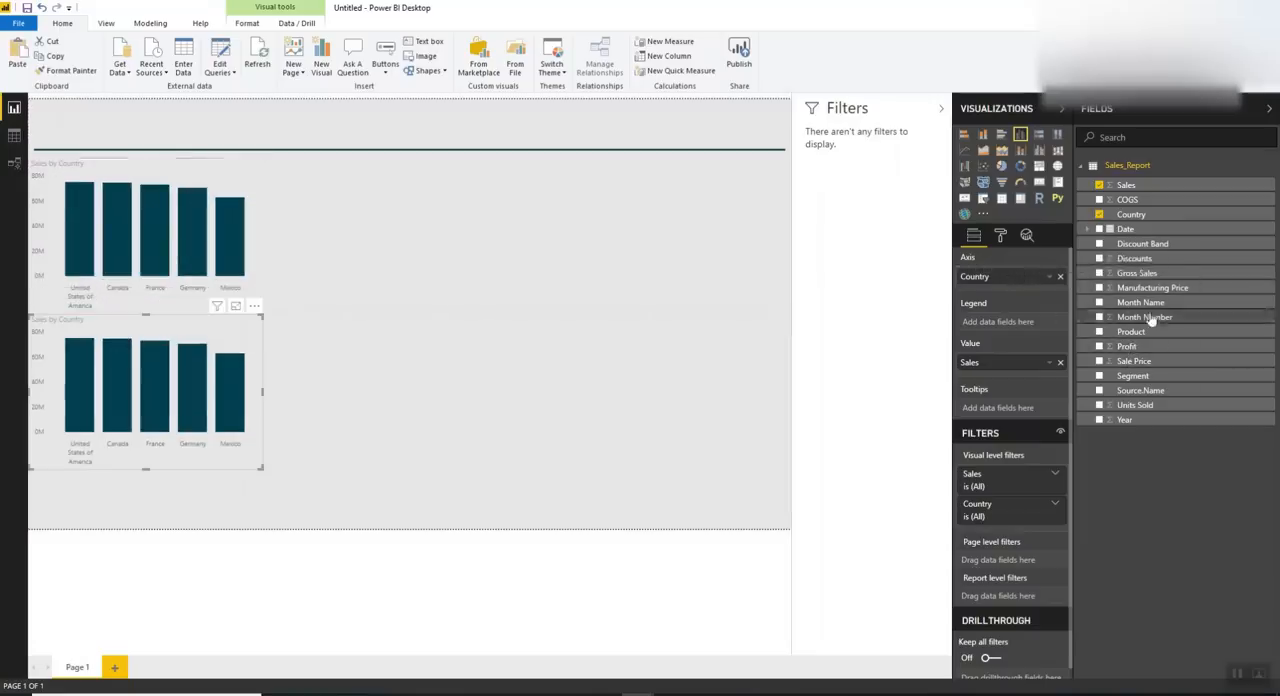
drag(1128, 335, 1022, 277)
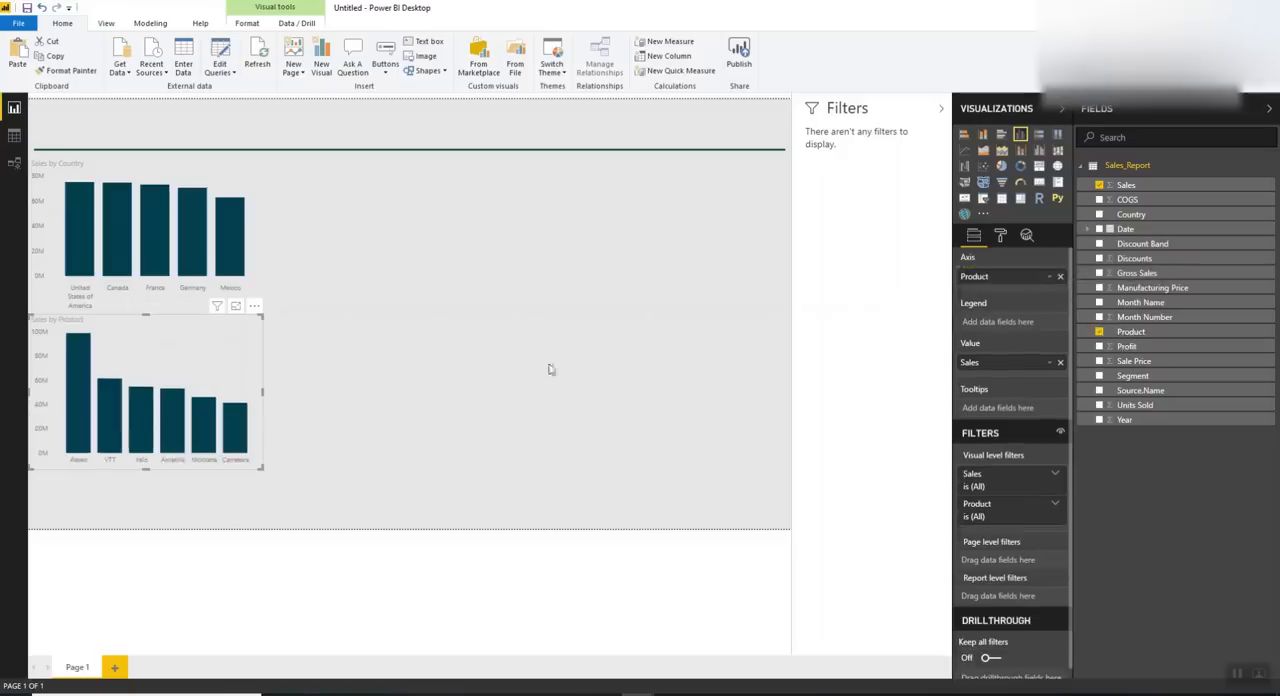
Convert the Sales by Product chart to a taller clustered bar chart and colour its bars pink
click(1001, 136)
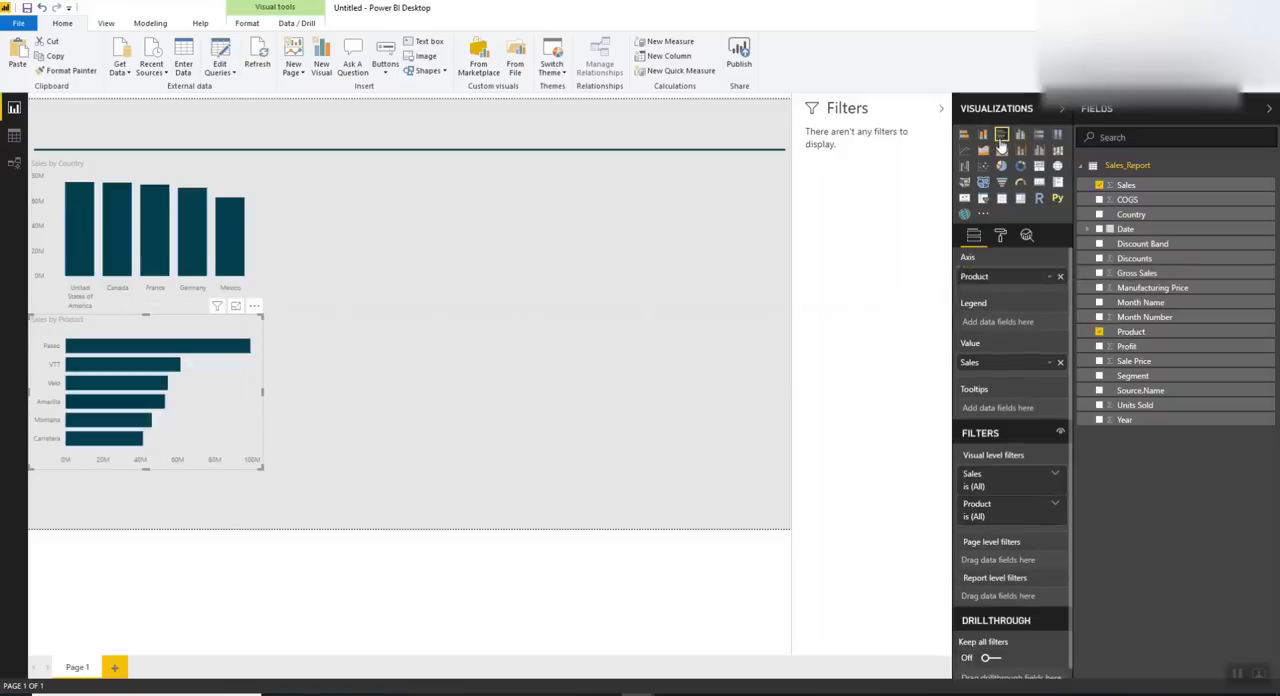
drag(146, 466, 148, 493)
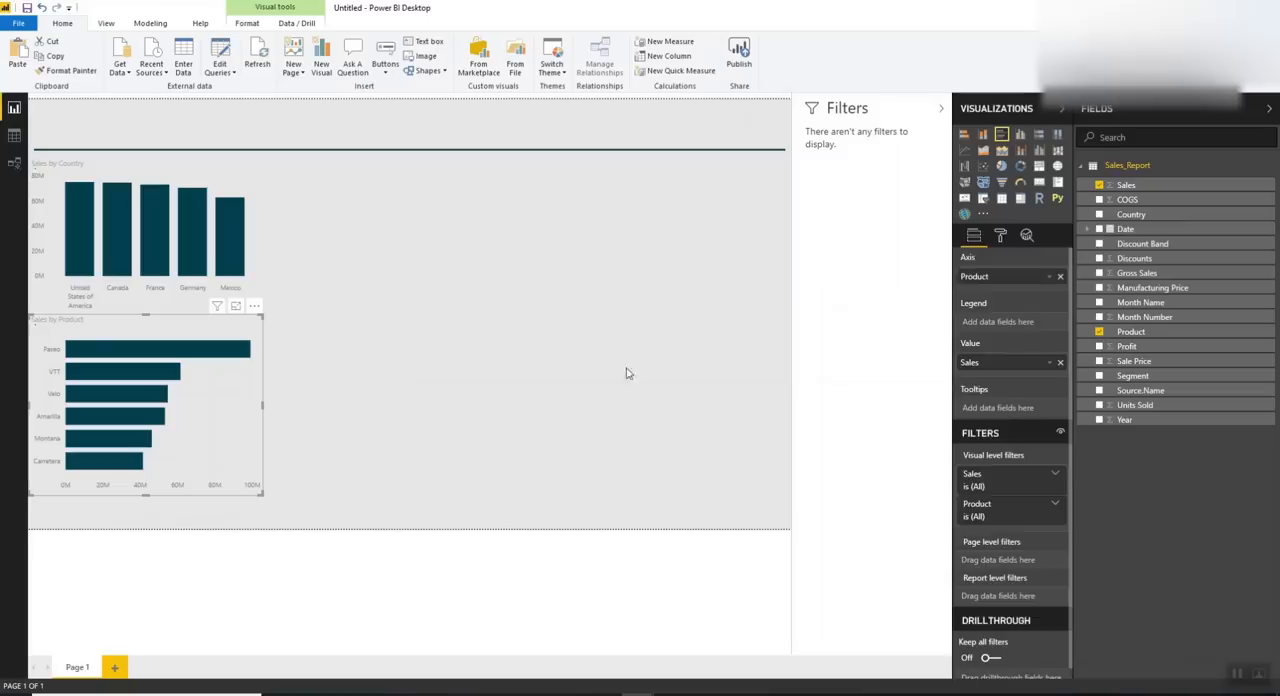
click(1000, 236)
click(1005, 360)
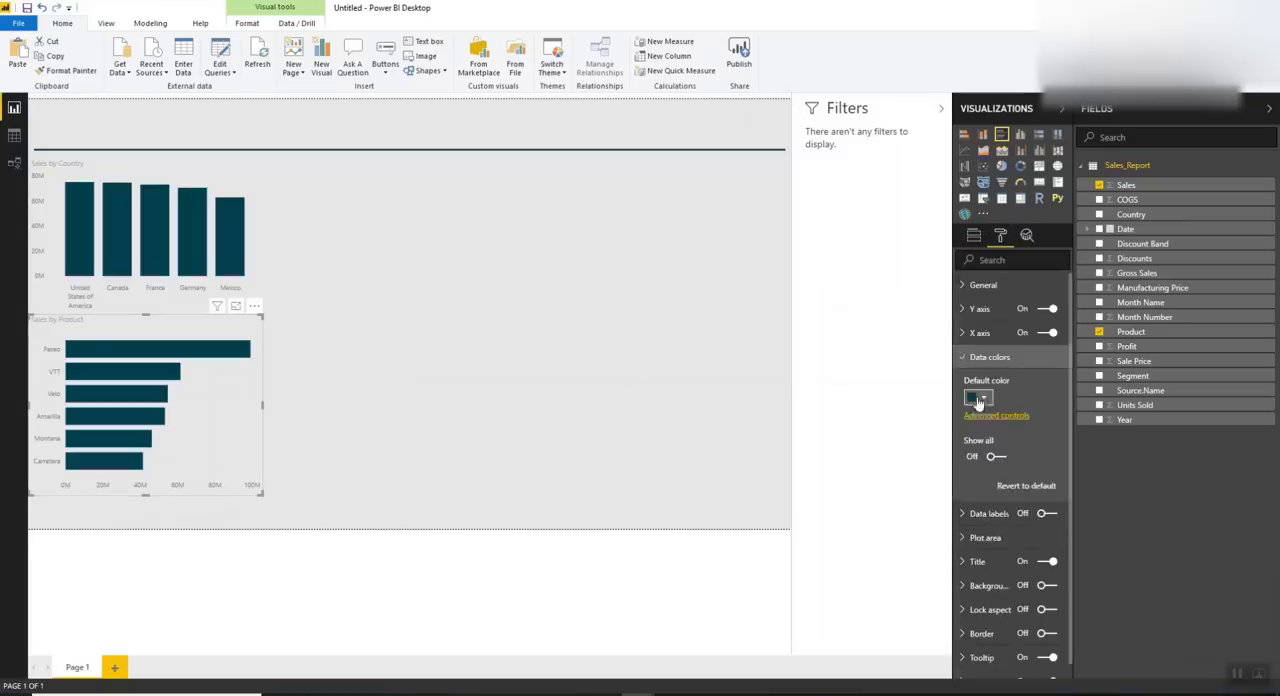
click(977, 397)
click(1008, 432)
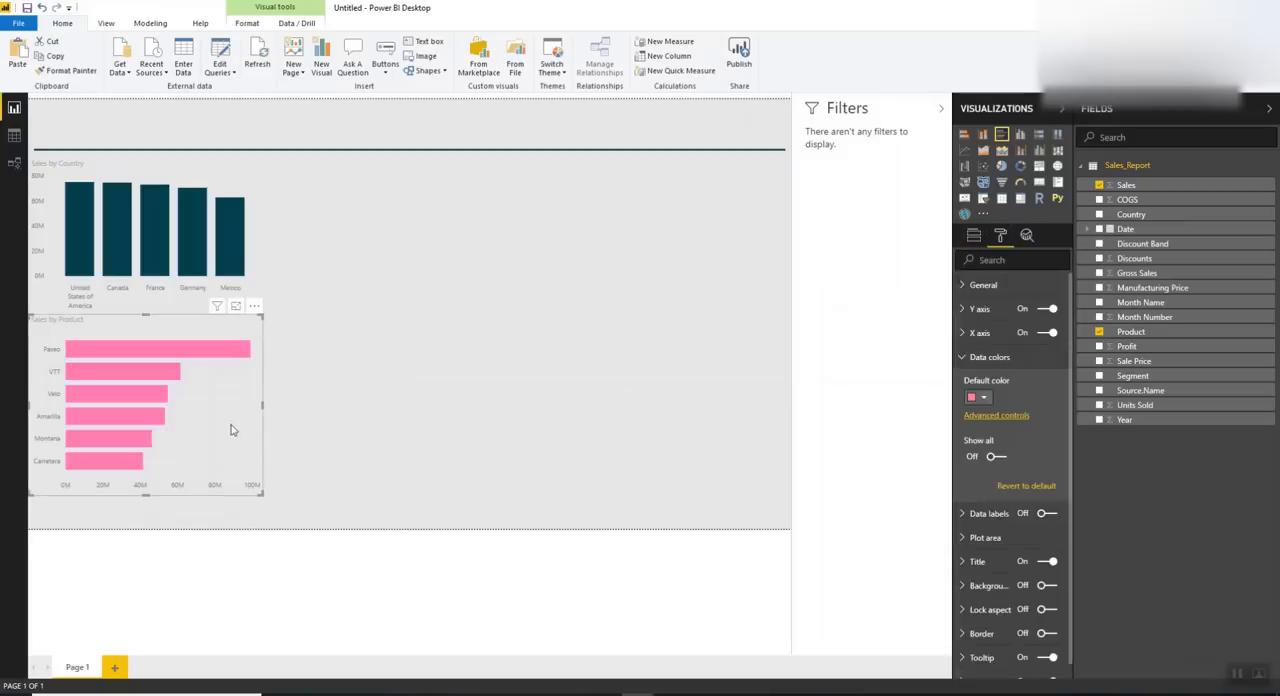
Narrow the Sales by Product and Sales by Country charts to the same width
drag(260, 409, 237, 408)
click(246, 218)
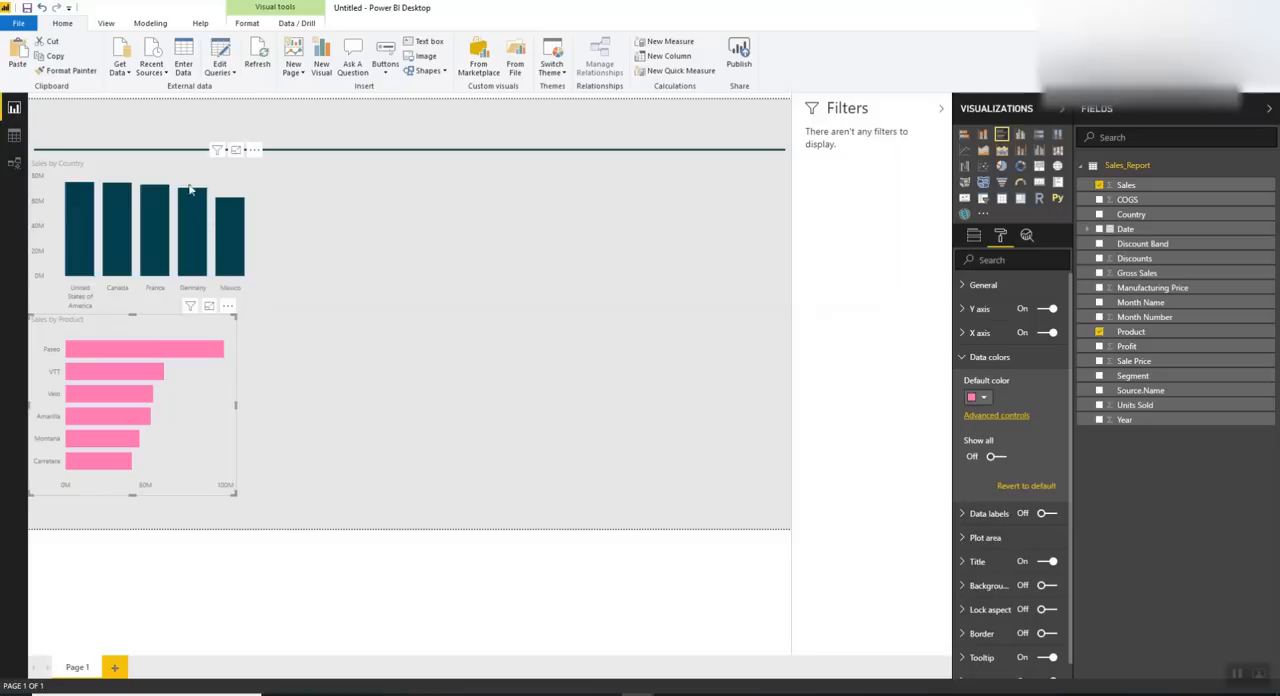
drag(262, 237, 234, 238)
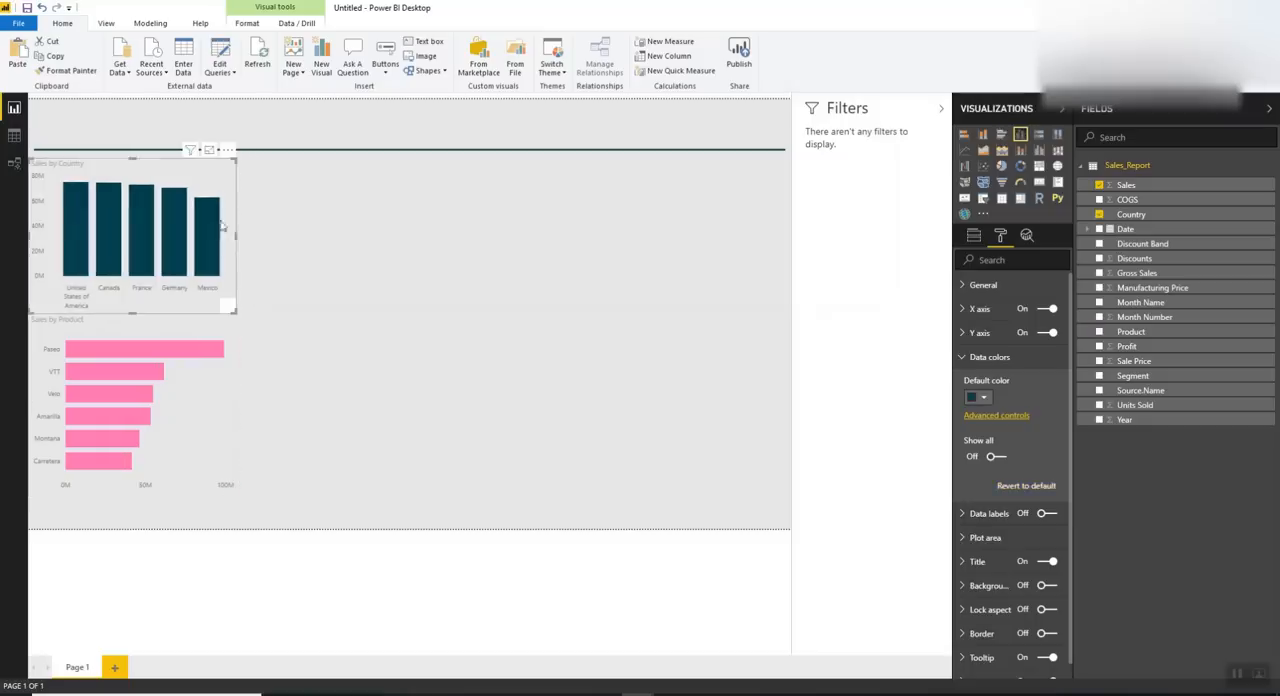
Add an empty line chart beneath the header line, filling the space beside the Sales by Country chart
click(633, 280)
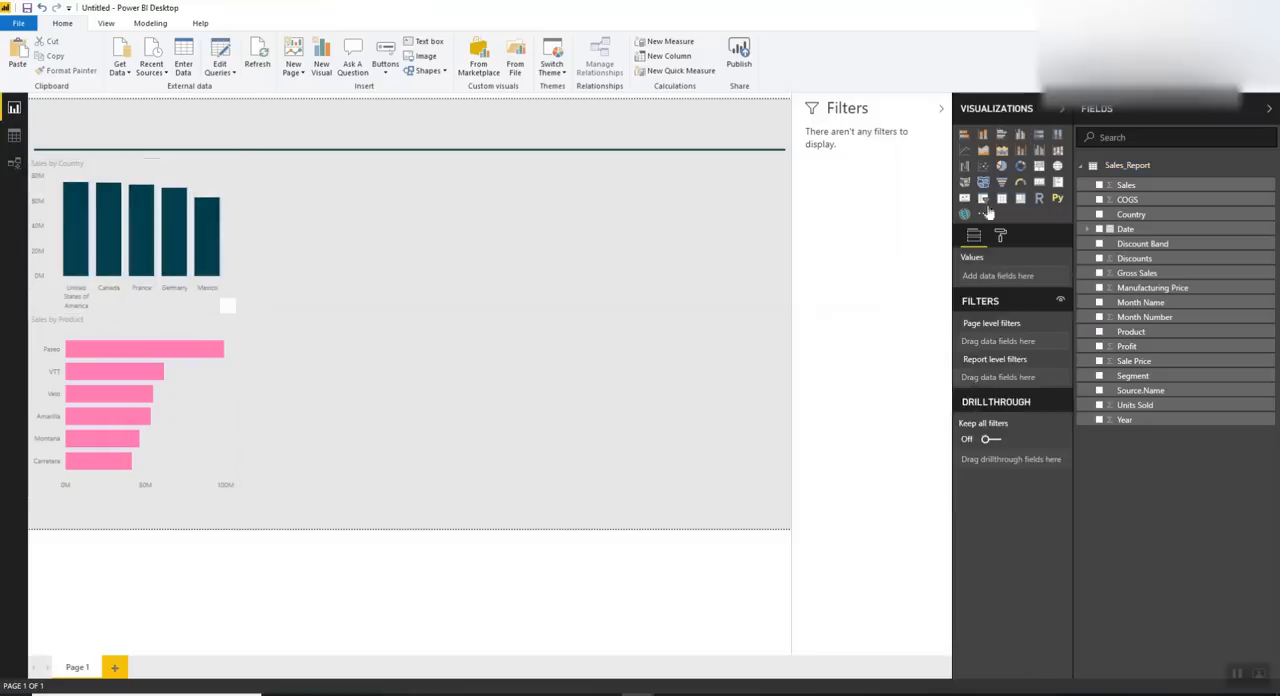
click(964, 150)
drag(513, 200, 513, 158)
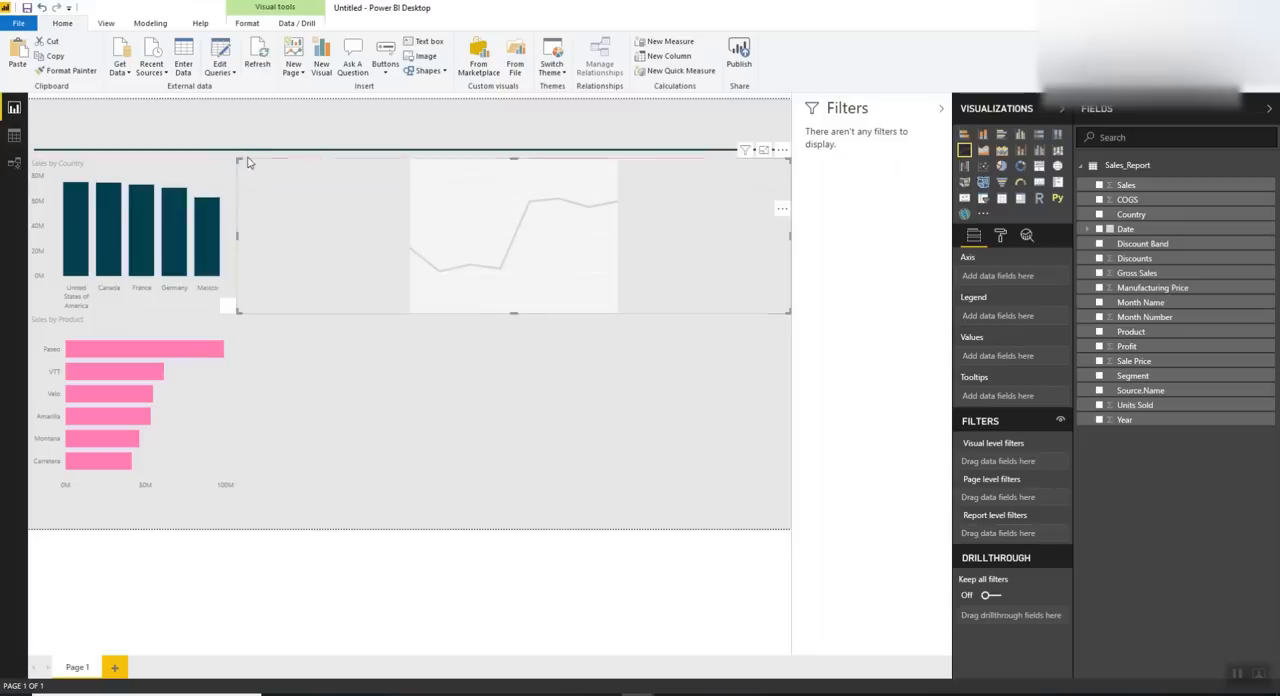
Switch to the finished Sales_Report_Video report and show its list of tables and fields
mouse_move(608, 686)
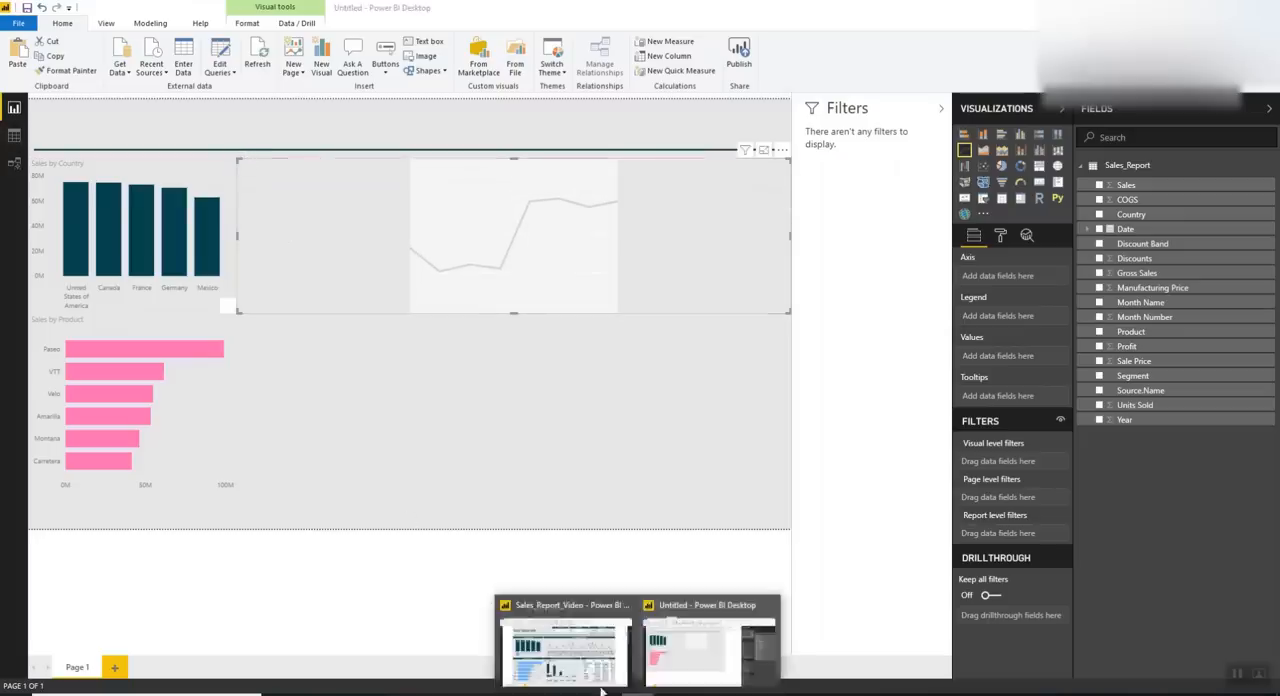
click(538, 653)
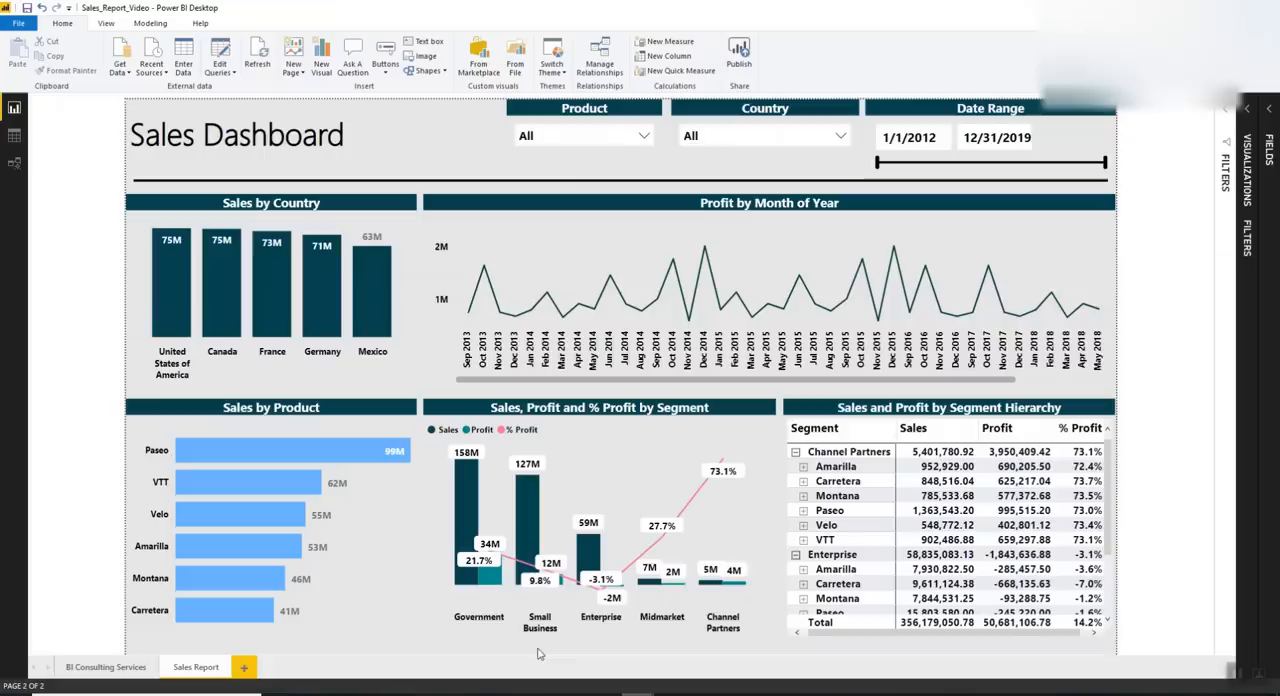
click(1268, 138)
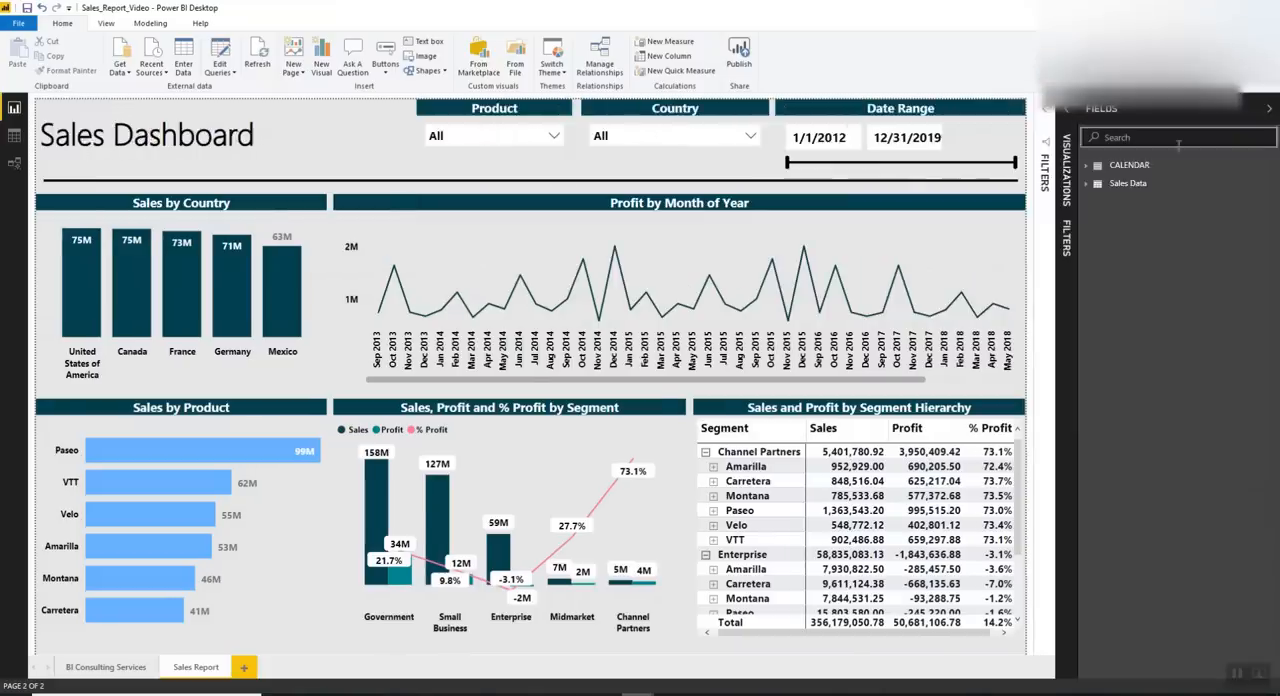
Expand the CALENDAR table in the Sales_Report_Video report and copy its DAX table formula
click(1130, 165)
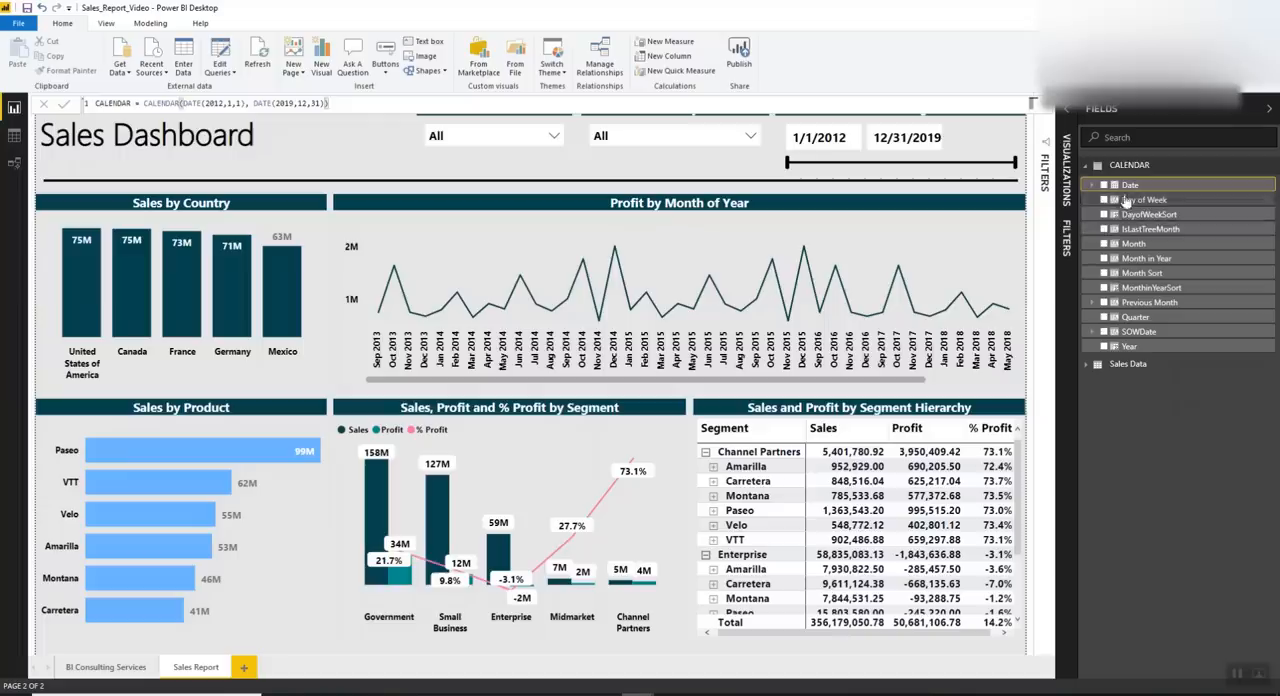
click(1140, 200)
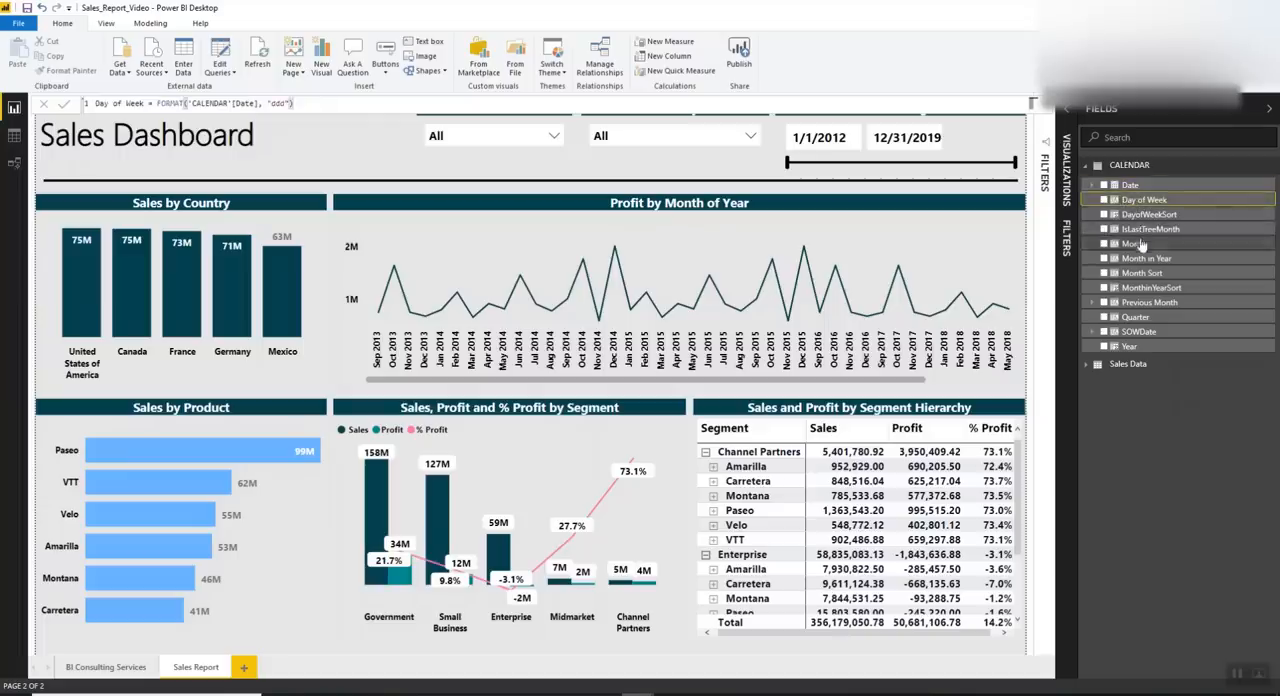
click(1130, 185)
click(337, 103)
shift+click(93, 108)
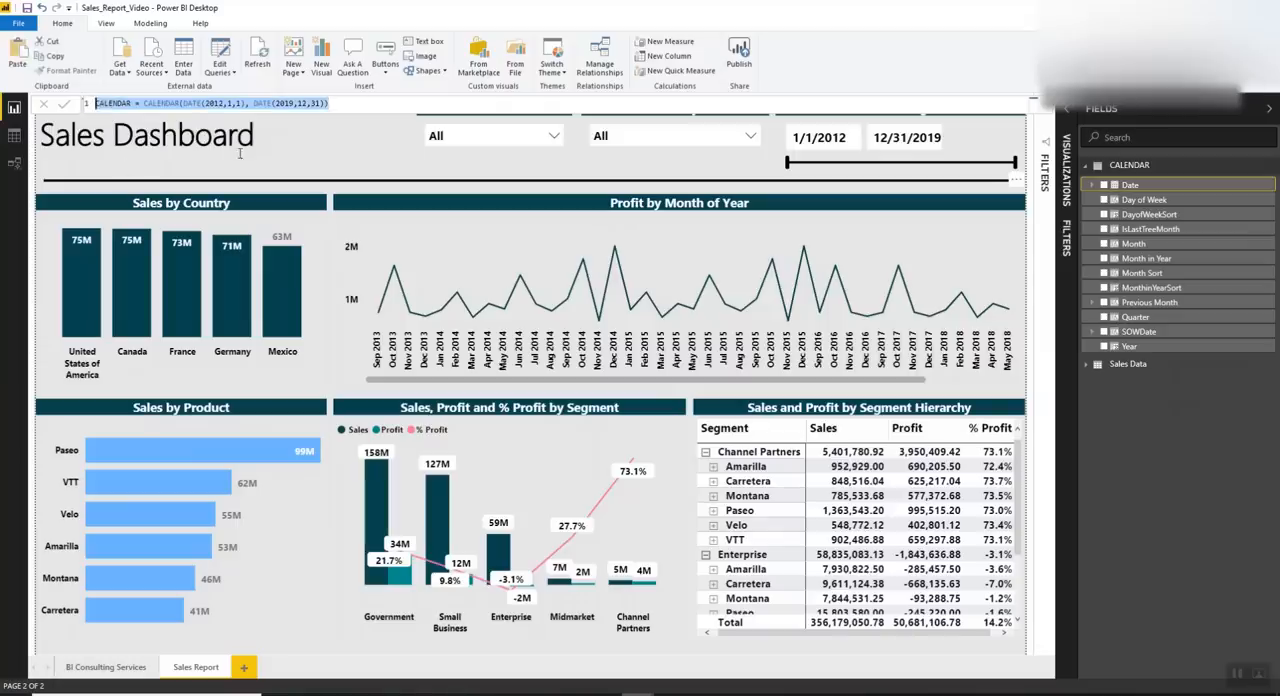
click(343, 103)
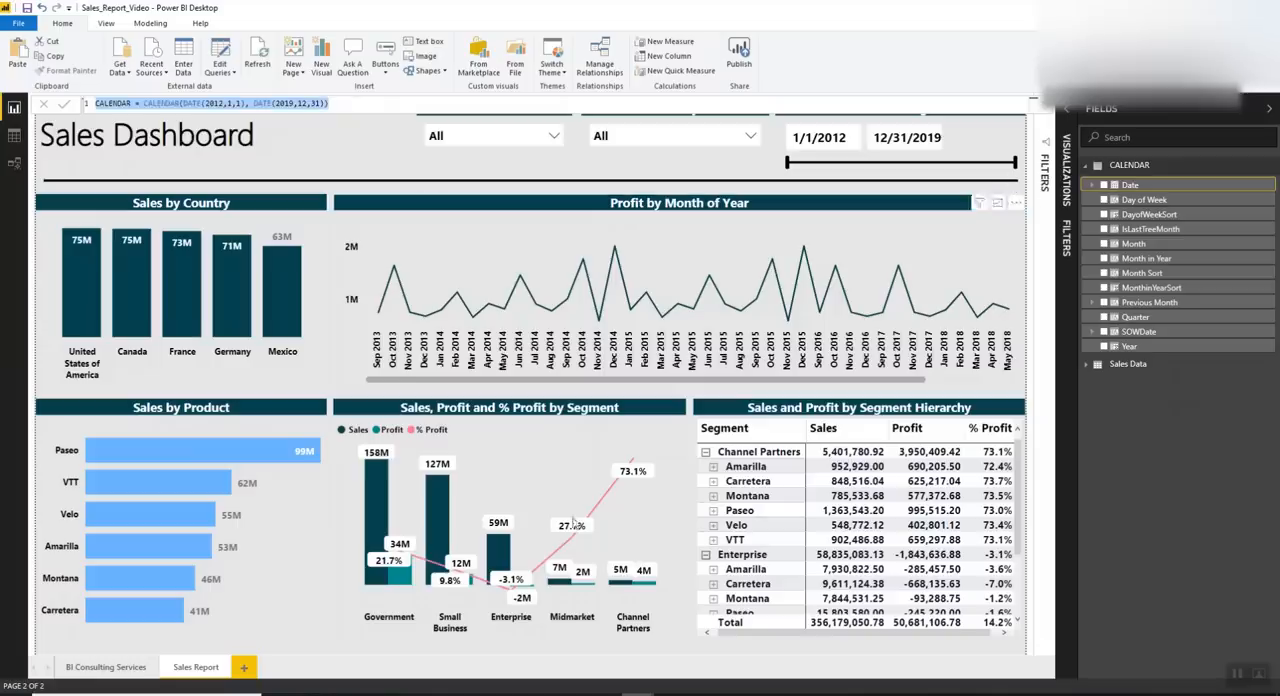
Switch to the Untitled report and create a calculated table with the formula CALENDAR = CALENDAR(DATE(2012,1,1), DATE(2019,12,31))
mouse_move(620, 693)
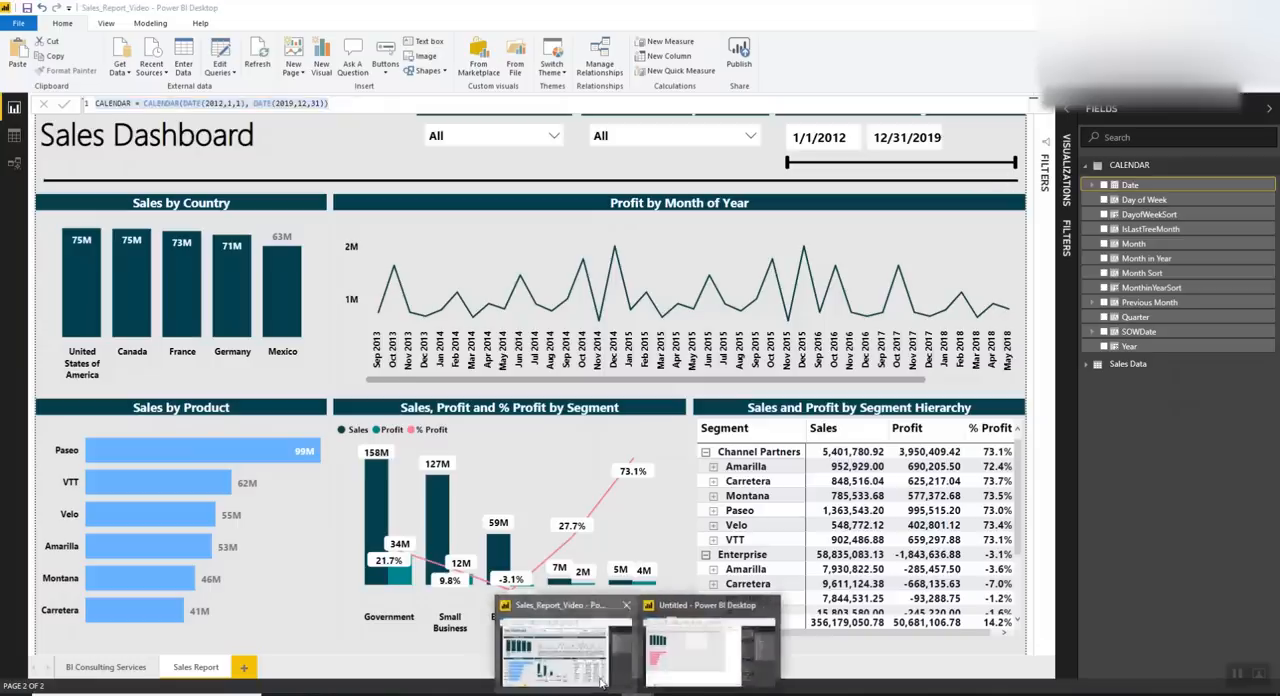
click(670, 655)
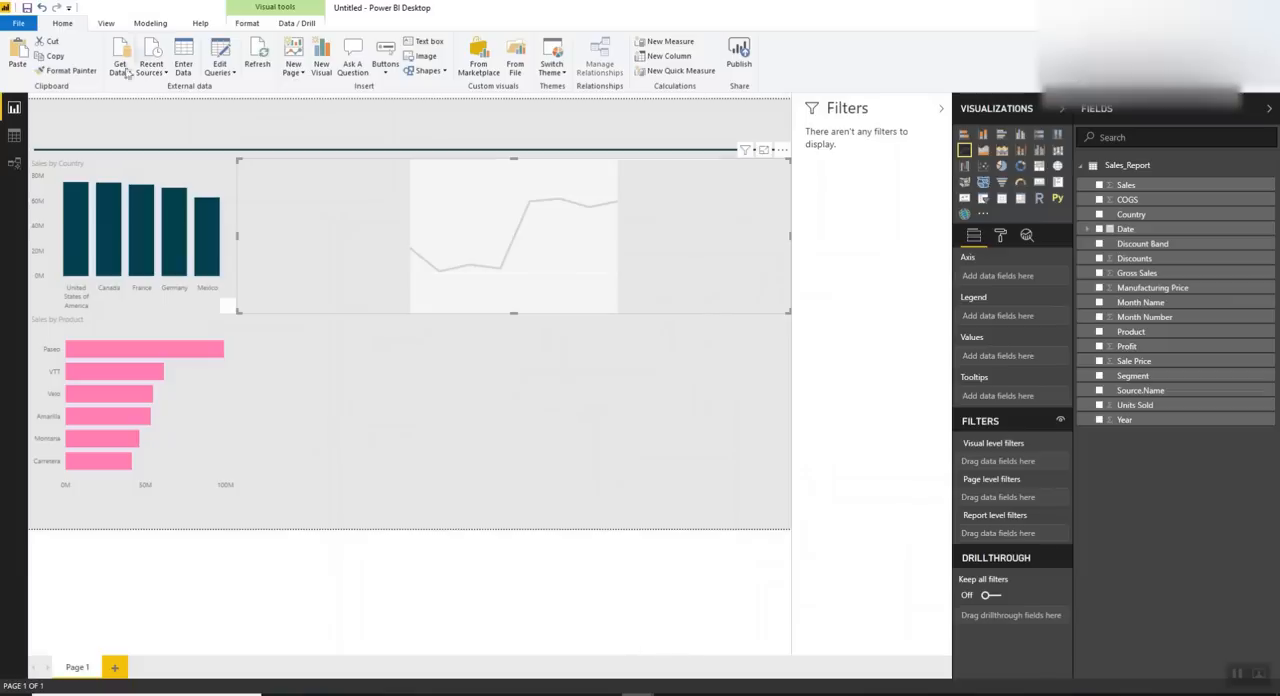
click(152, 25)
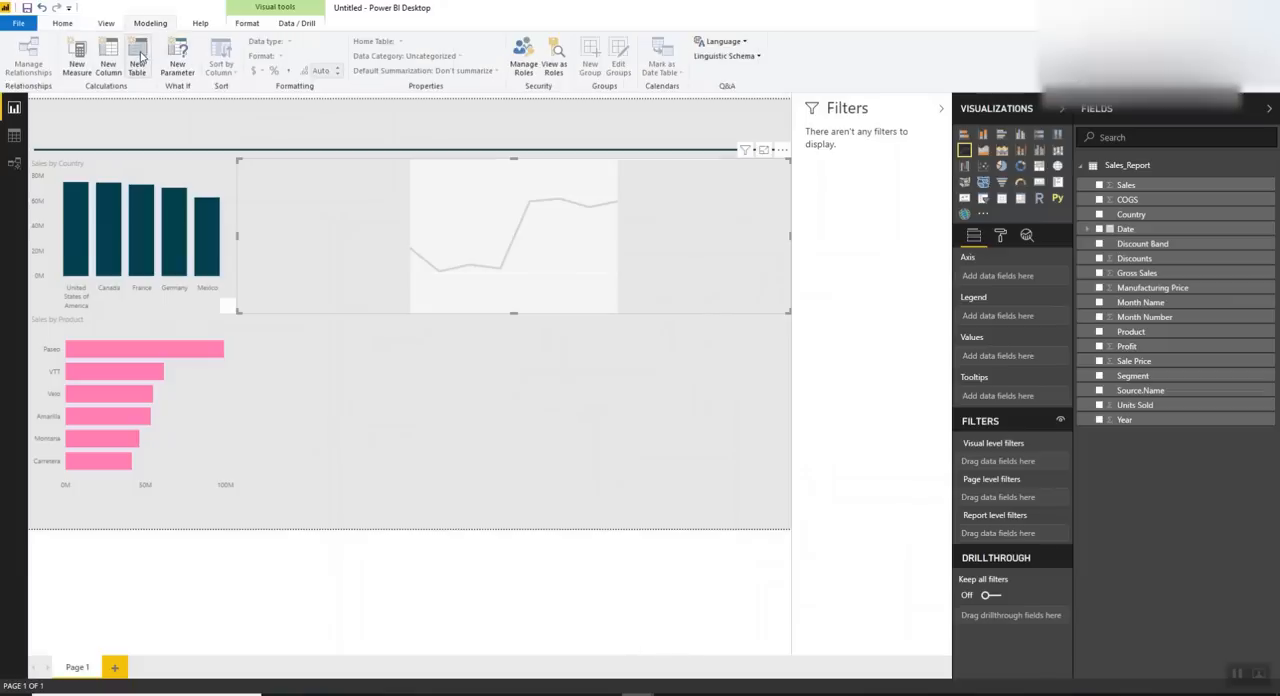
click(140, 66)
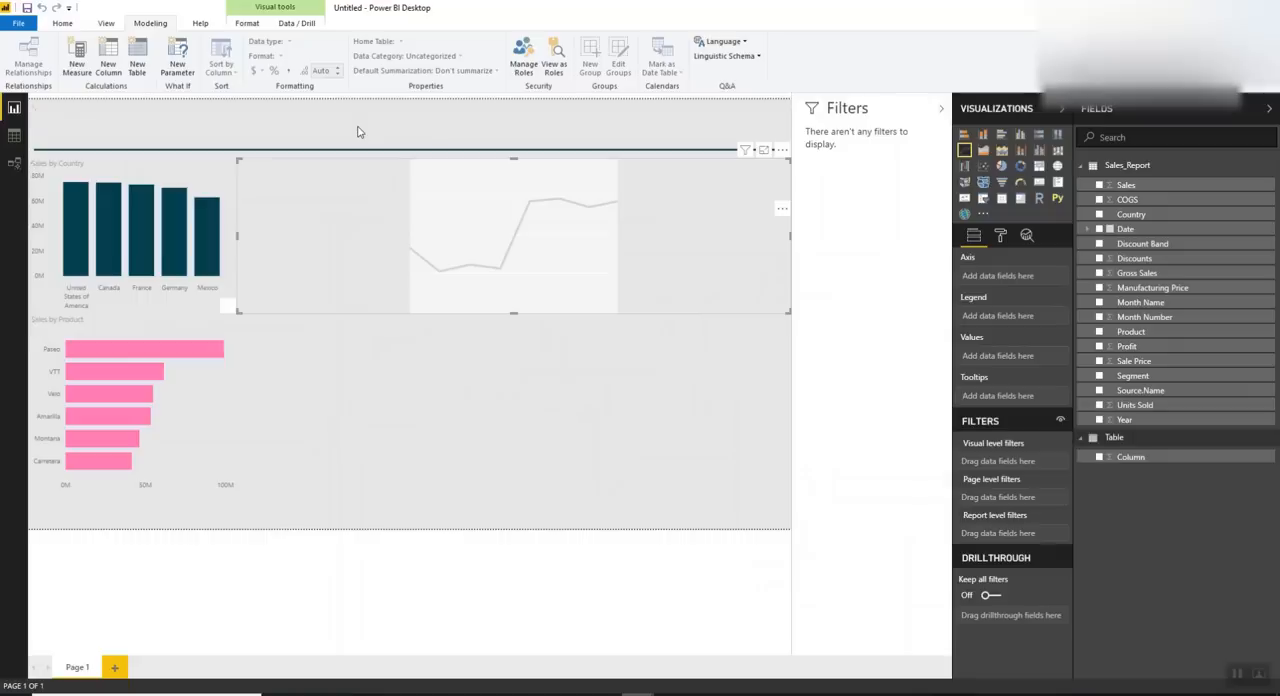
key(ctrl+v)
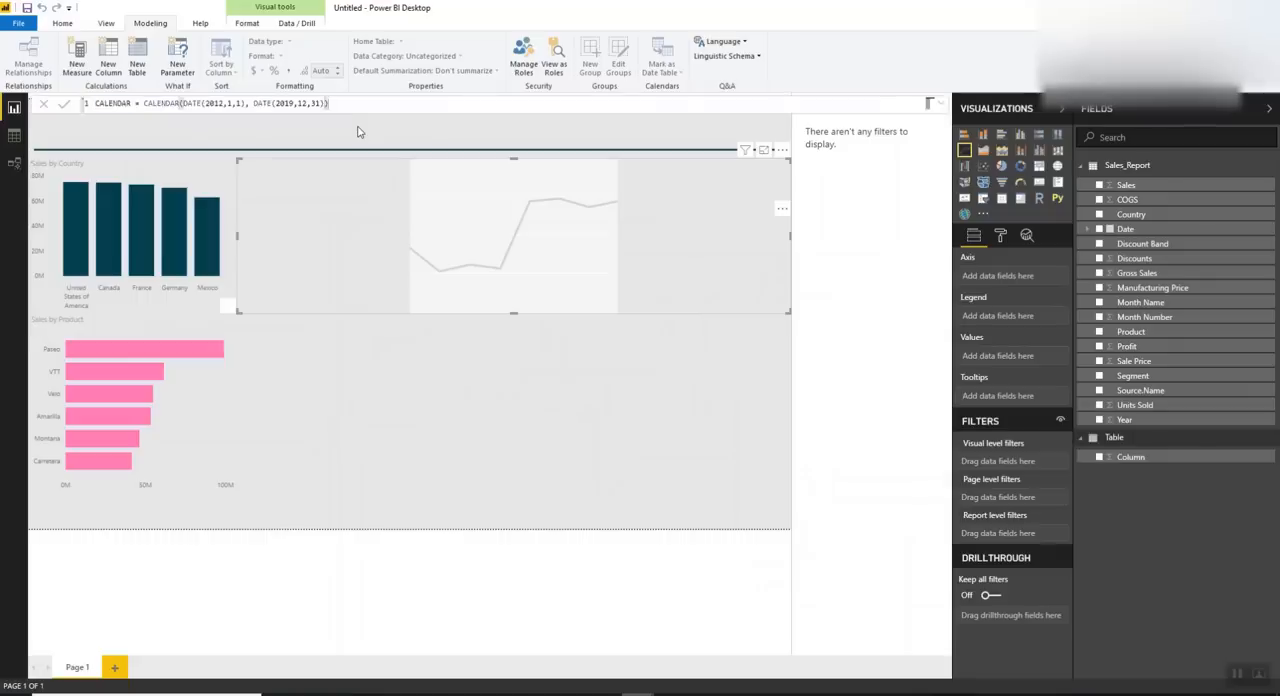
click(60, 107)
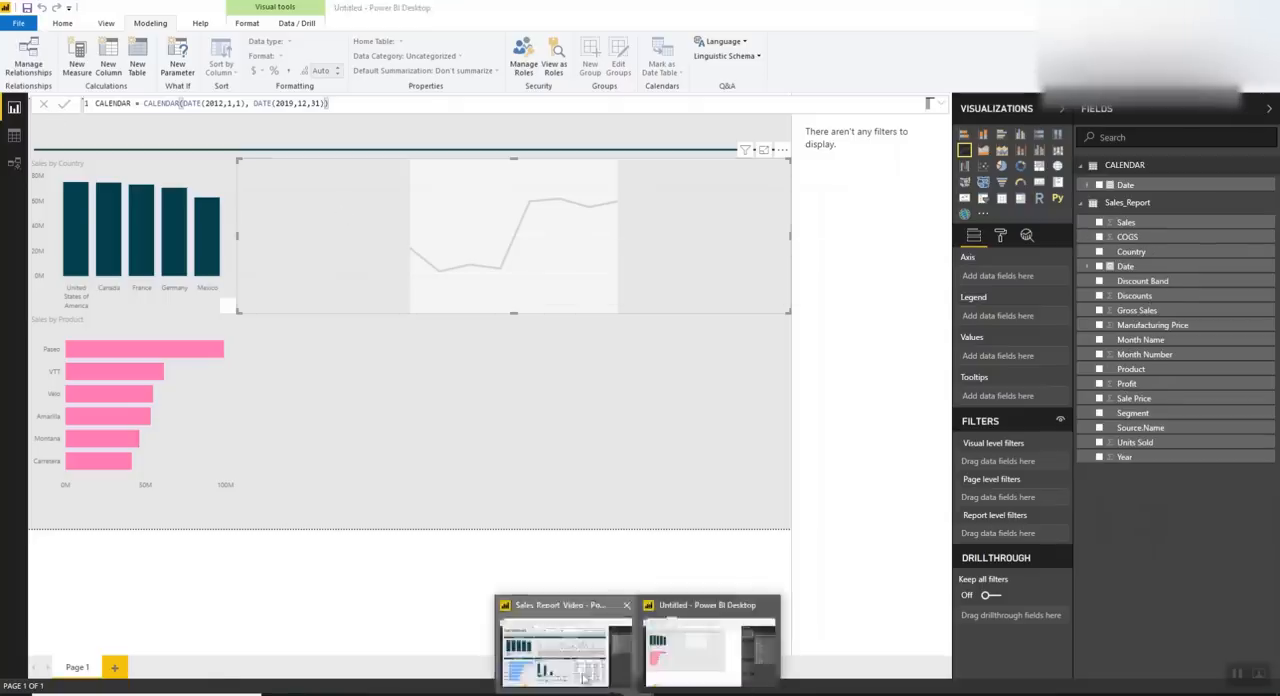
Return to the Sales_Report_Video report and copy the formula of the CALENDAR table's Month column
click(585, 678)
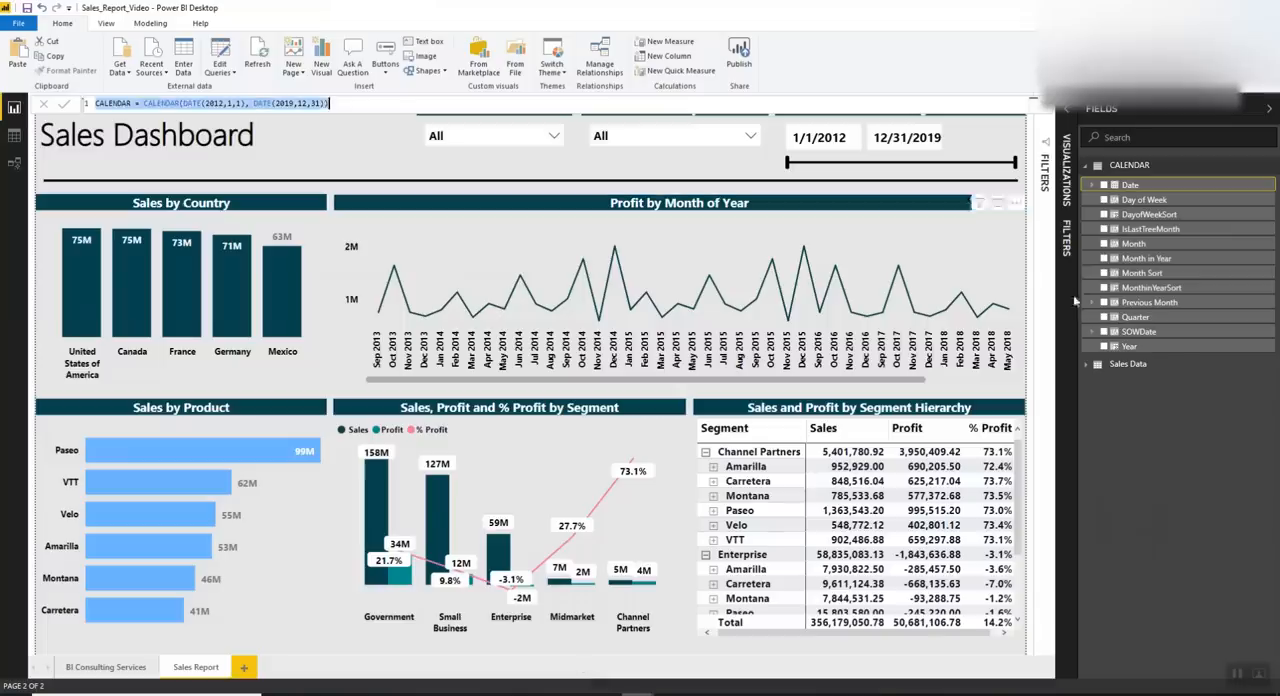
click(1140, 245)
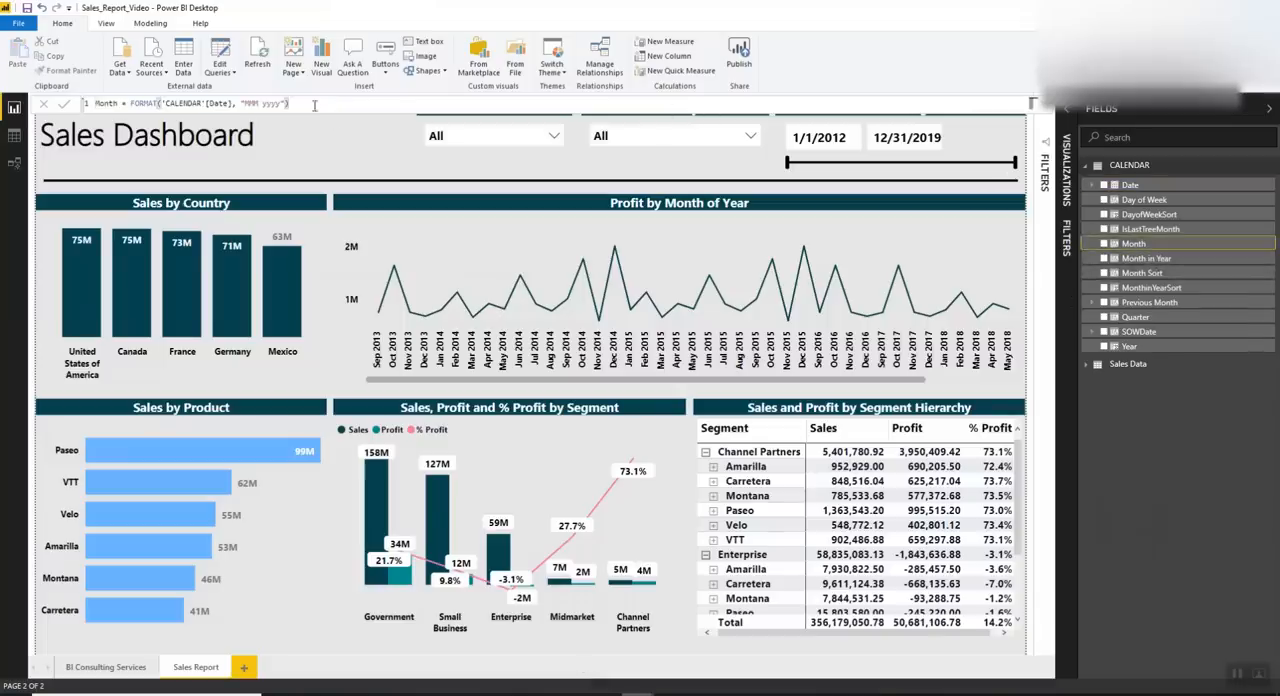
drag(316, 107, 14, 106)
key(ctrl+c)
click(622, 692)
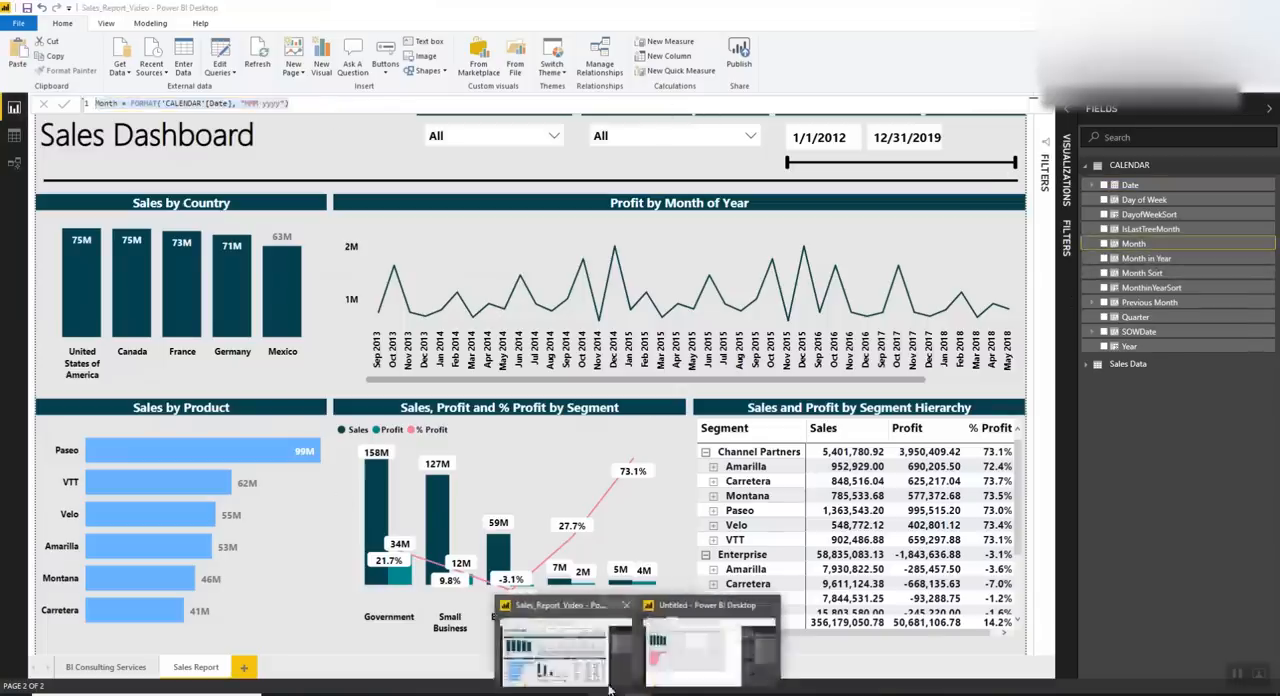
mouse_move(527, 690)
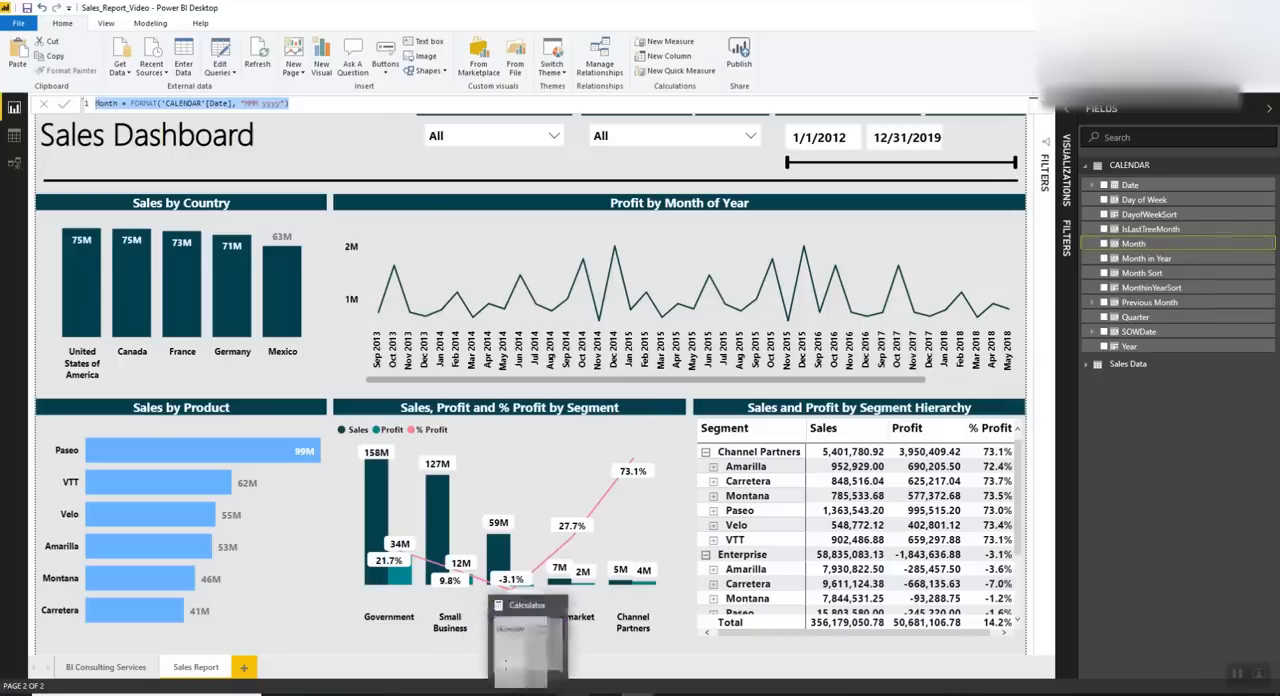
In the Untitled report, add a calculated column to CALENDAR with the formula Month = FORMAT('CALENDAR'[Date], "MMM yyyy")
click(643, 692)
click(695, 660)
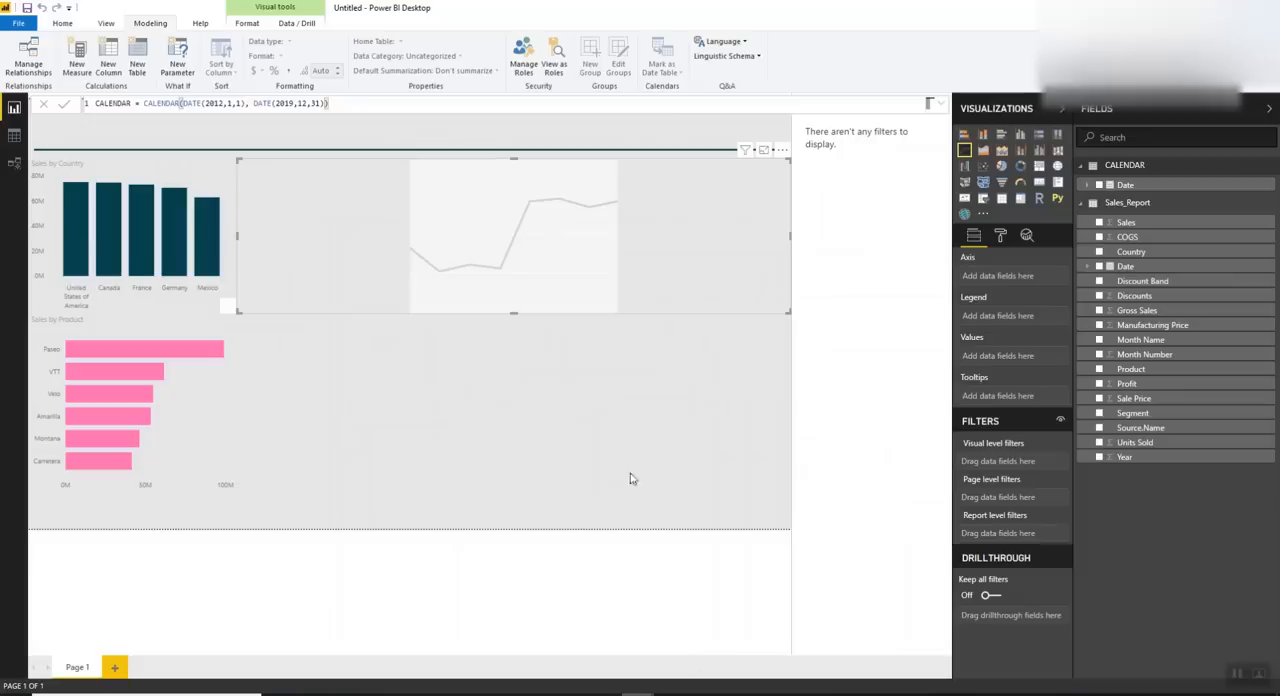
click(108, 65)
key(ctrl+a)
key(ctrl+v)
click(62, 106)
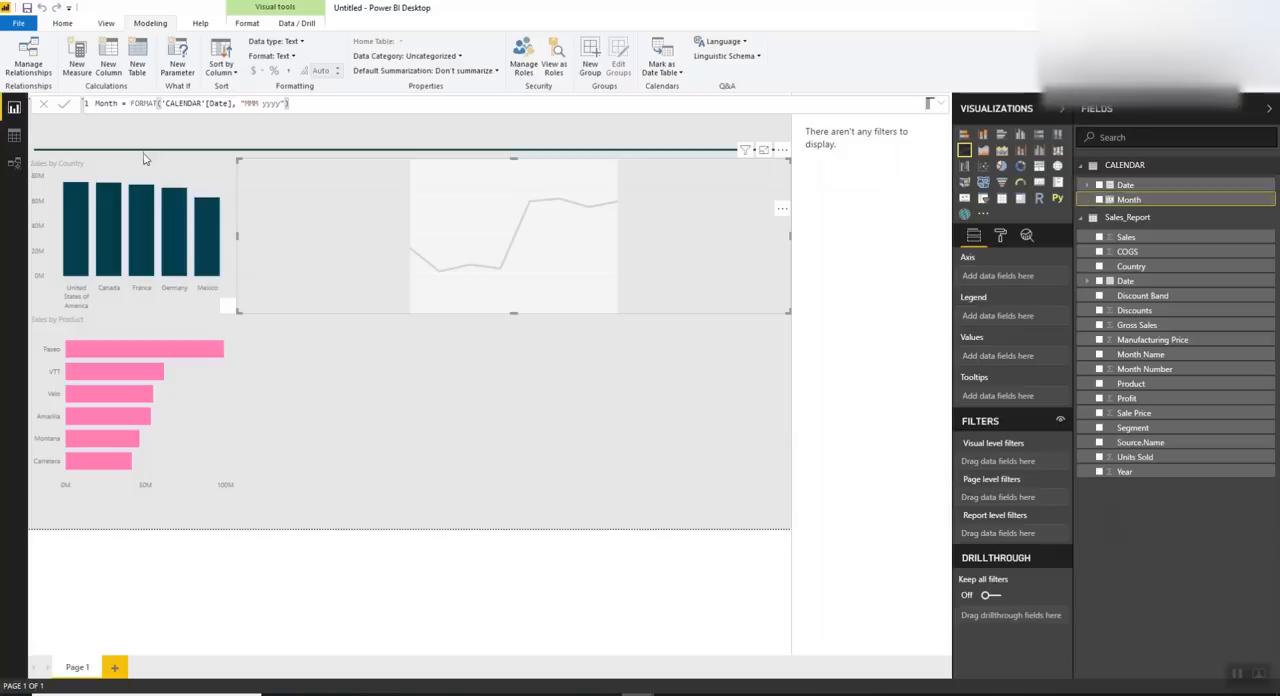
Switch to the Sales_Report_Video report and copy the formula of the CALENDAR table's Month Sort column
mouse_move(612, 687)
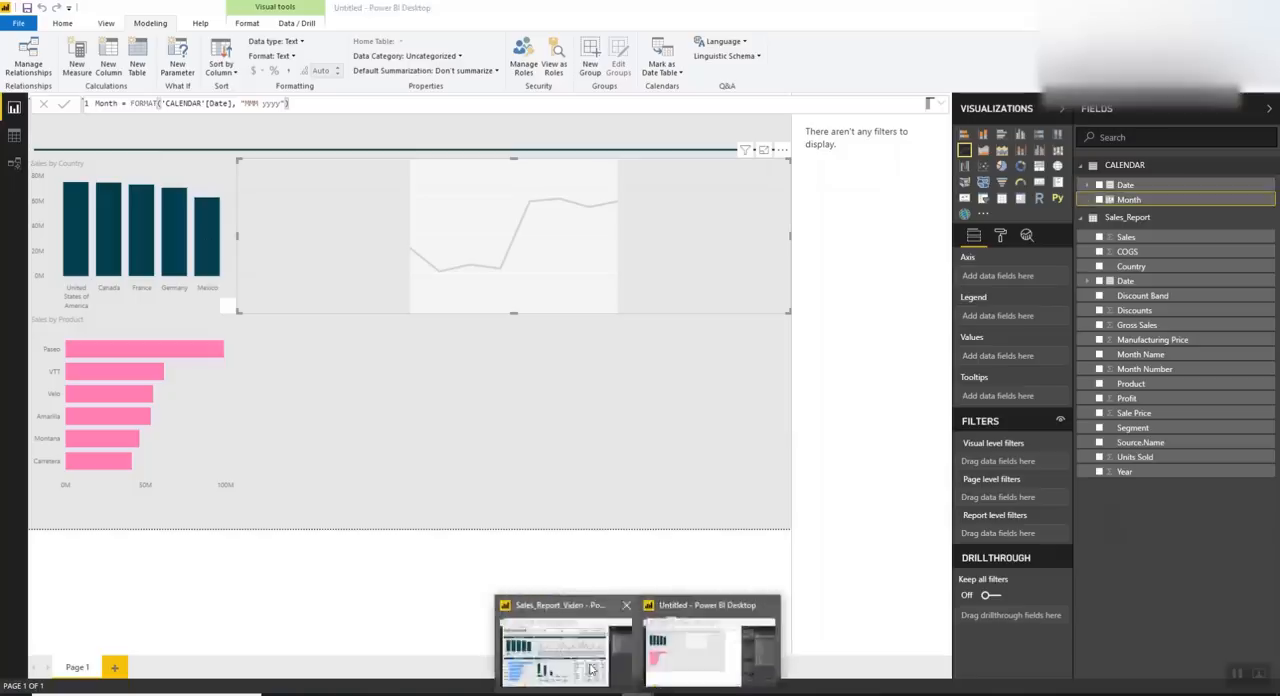
click(591, 668)
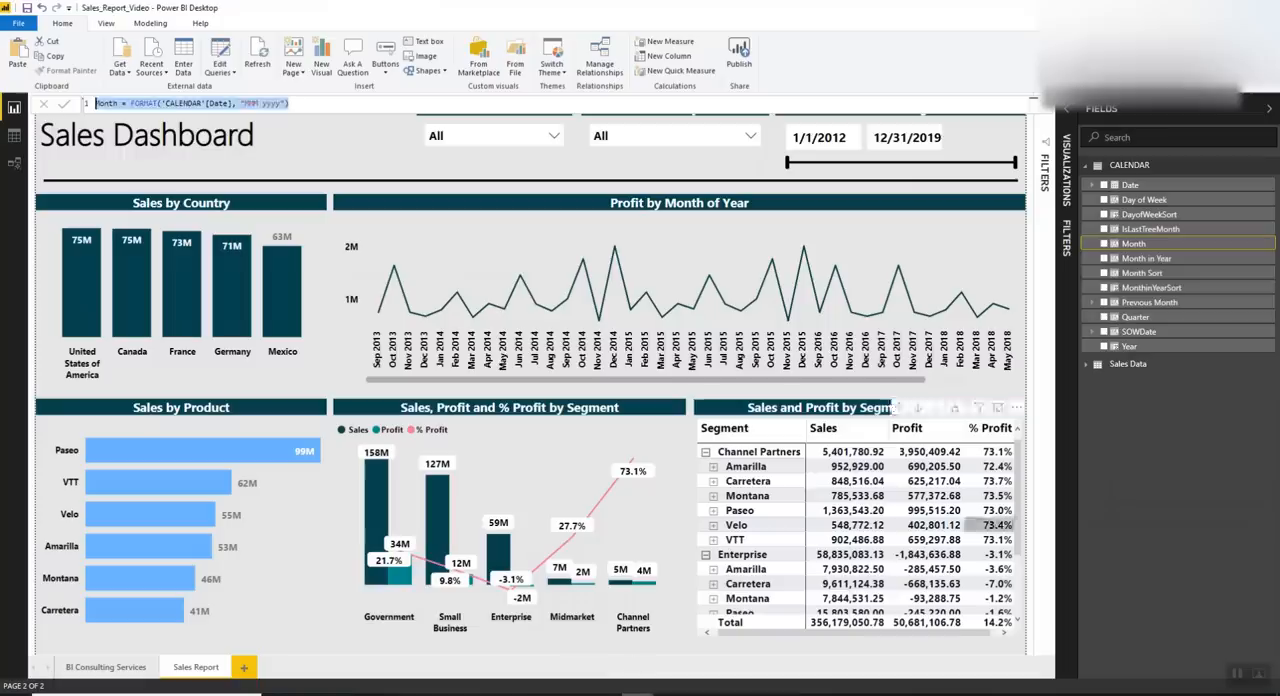
click(1136, 275)
drag(314, 104, 97, 118)
key(ctrl+c)
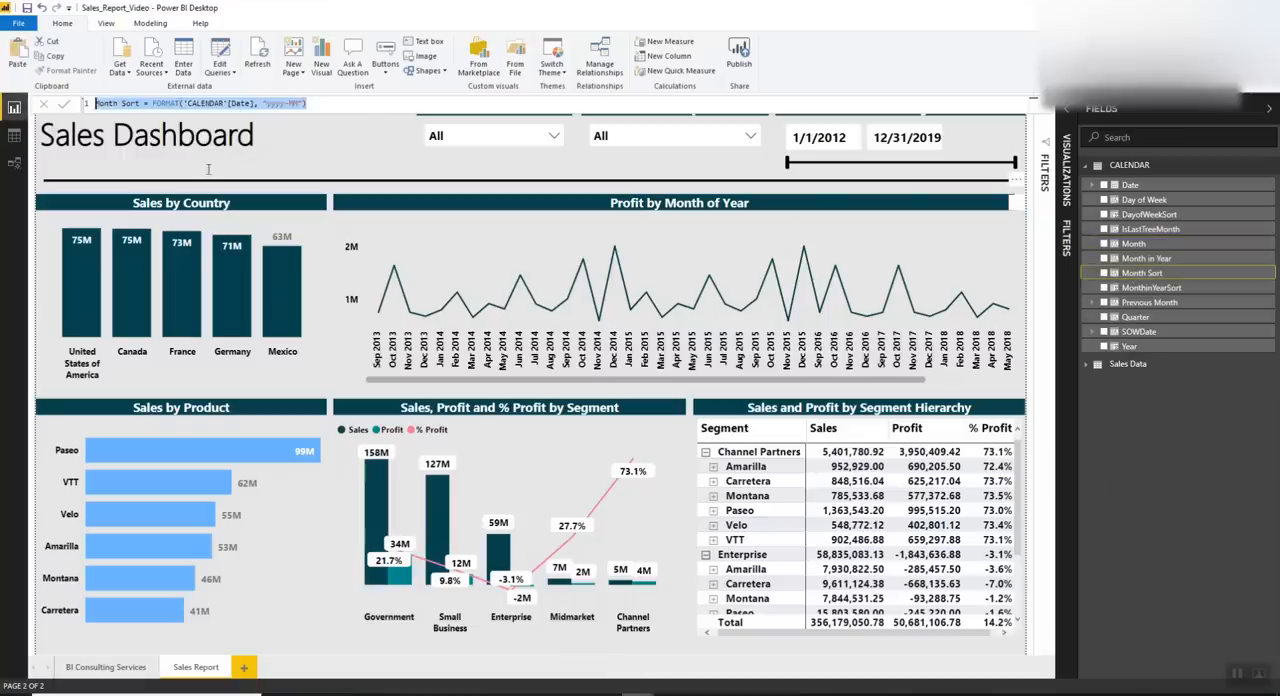
Back in the Untitled report, add a calculated column to CALENDAR with the formula Month Sort = FORMAT('CALENDAR'[Date], "yyyy-MM")
mouse_move(640, 690)
click(700, 655)
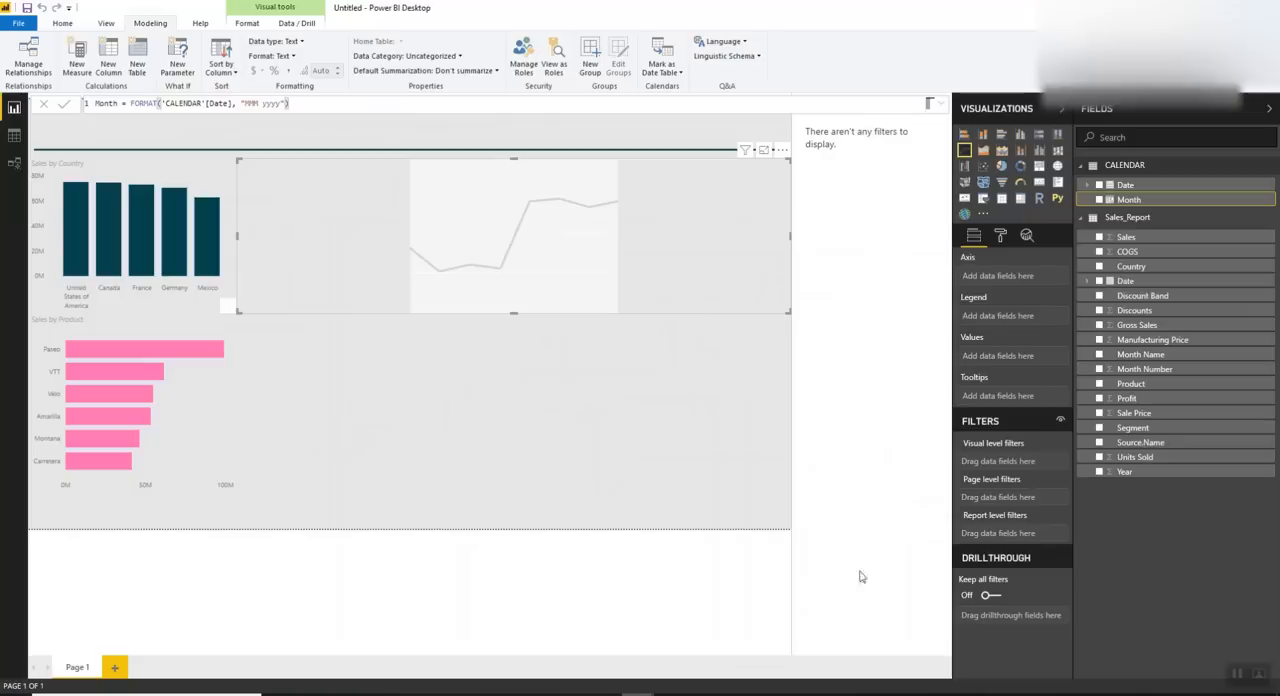
click(113, 63)
key(ctrl+v)
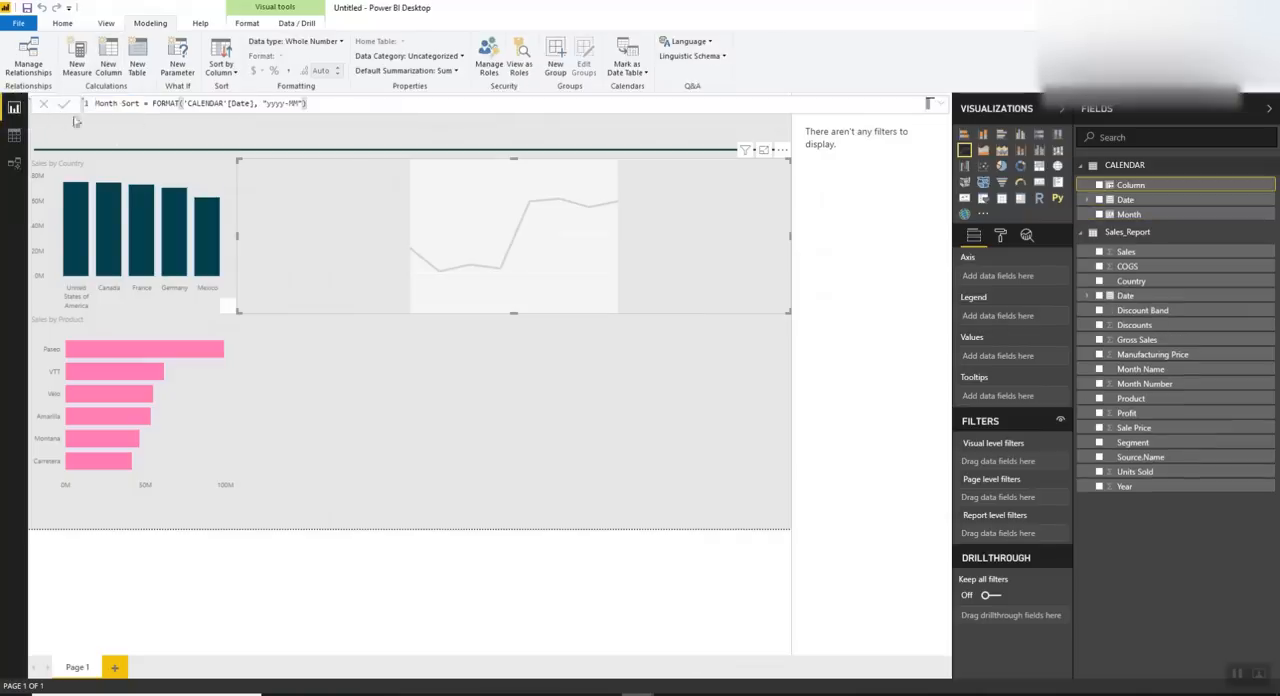
click(63, 104)
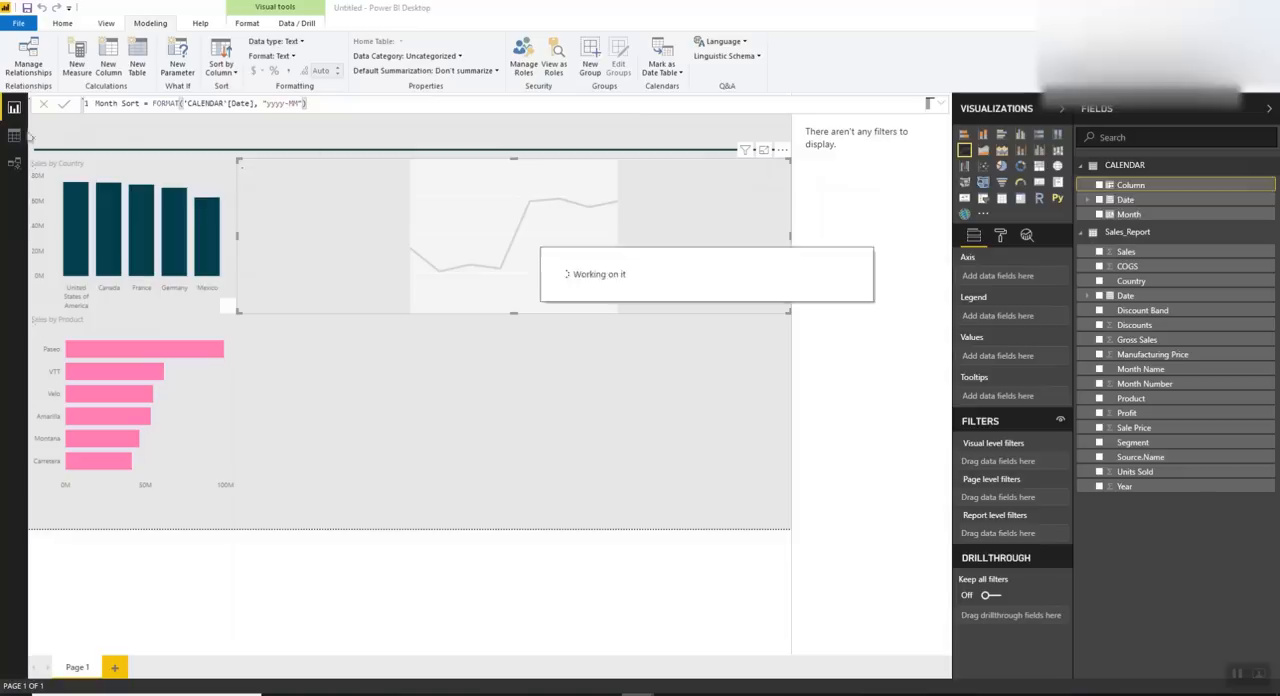
Sort the CALENDAR table's Month column by the Month Sort column
click(1130, 200)
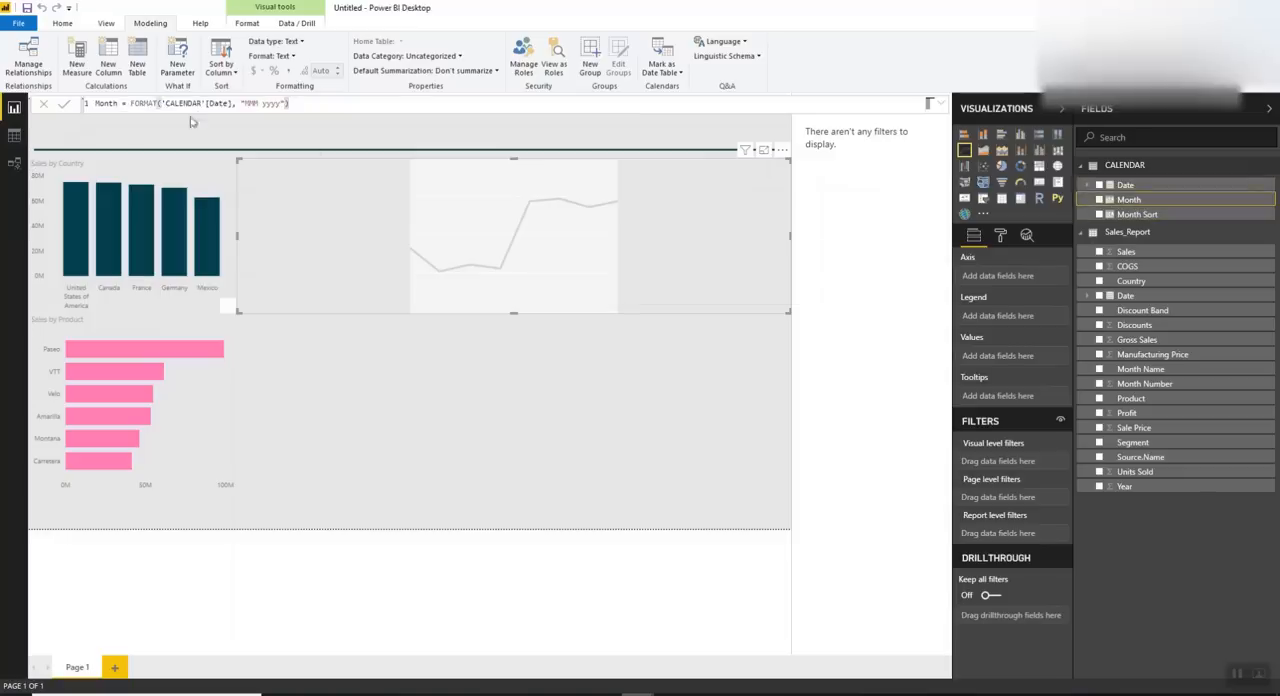
click(221, 68)
click(199, 119)
Relate the Date column of Sales_Report to the Date column of CALENDAR in the model and check the relationship's settings
click(14, 162)
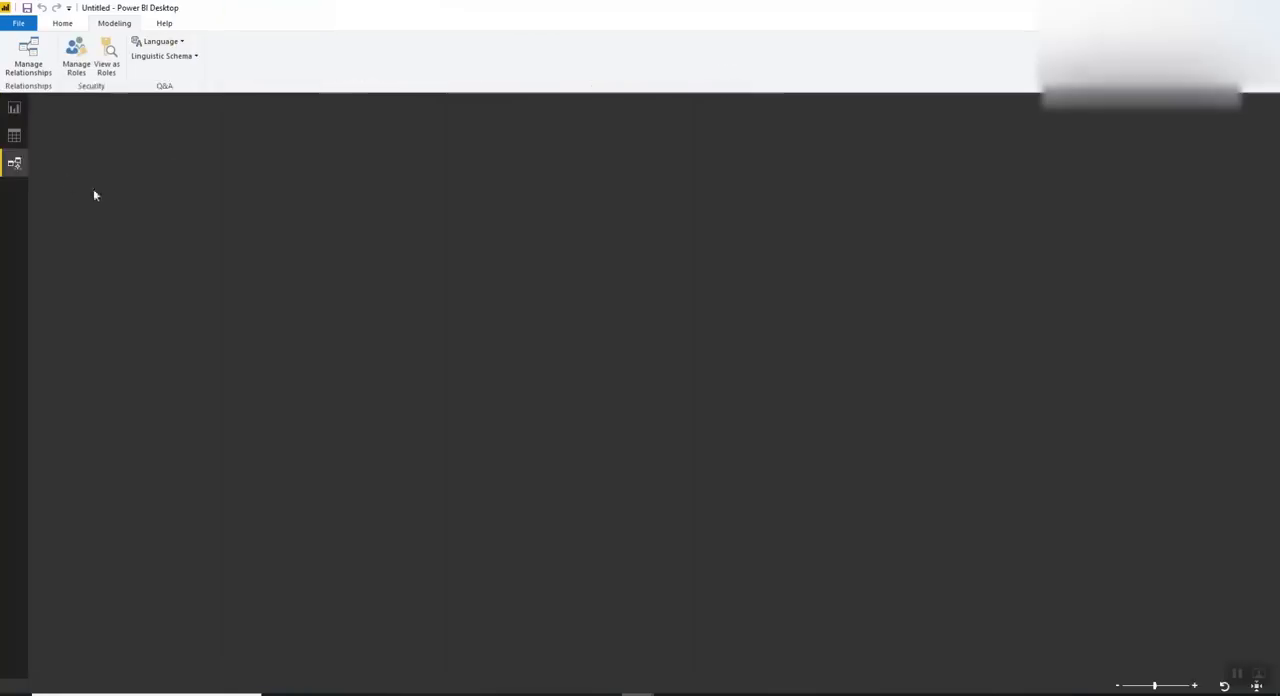
drag(116, 181, 279, 145)
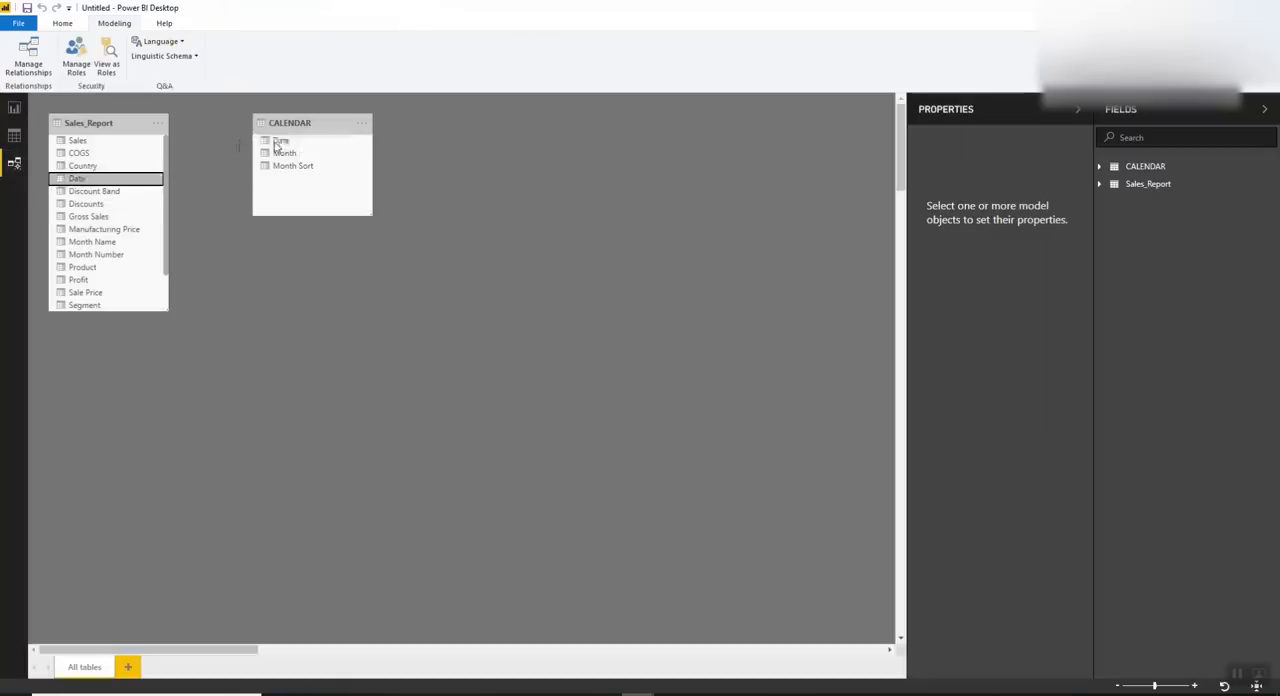
double_click(209, 190)
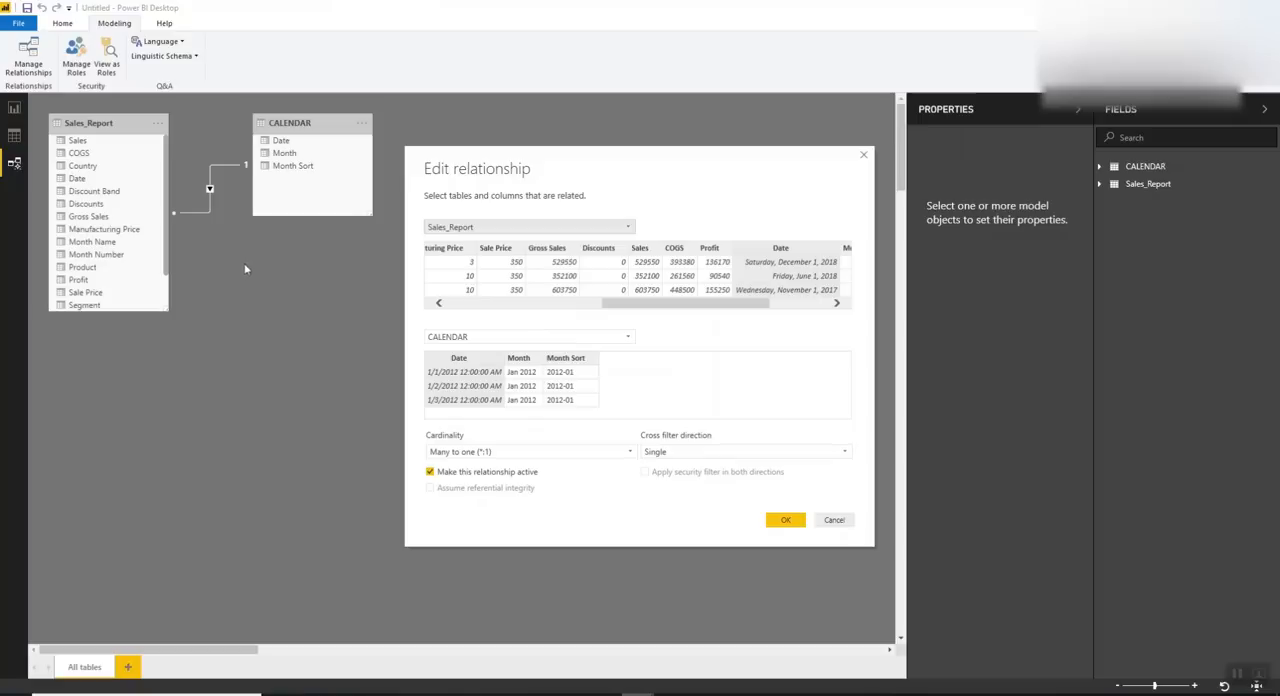
click(834, 520)
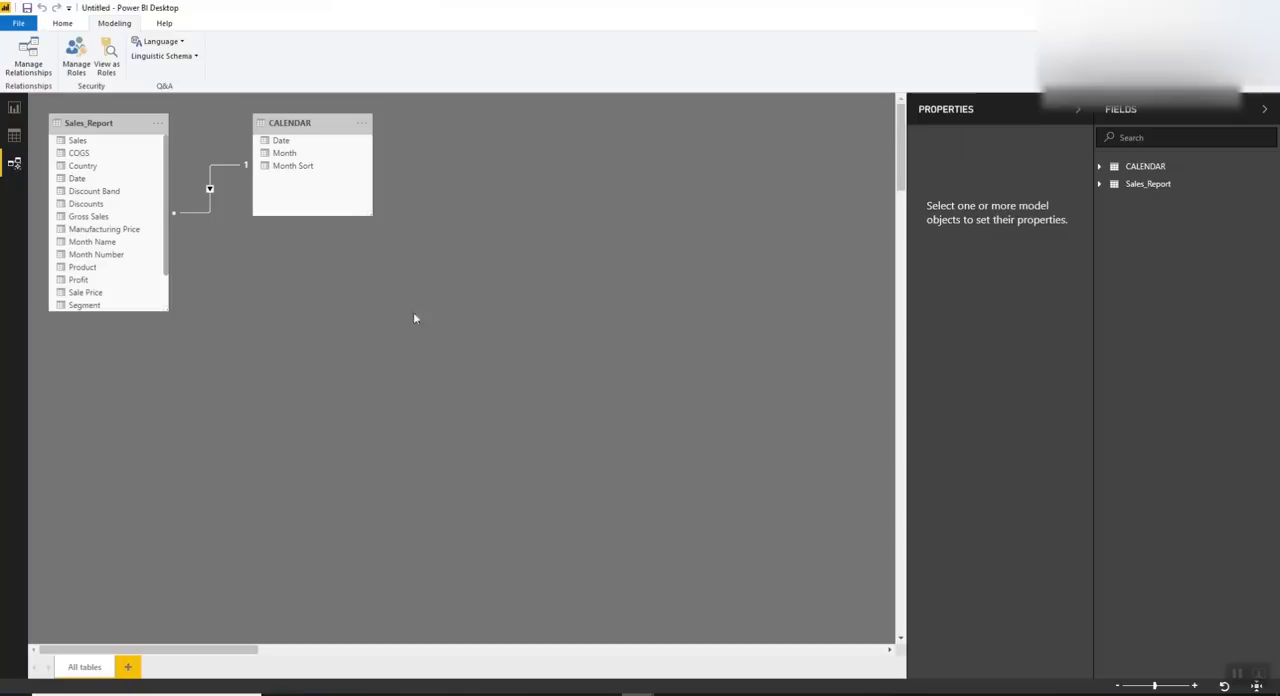
In the report view, plot Sales by the CALENDAR table's Month on the empty line chart
click(10, 107)
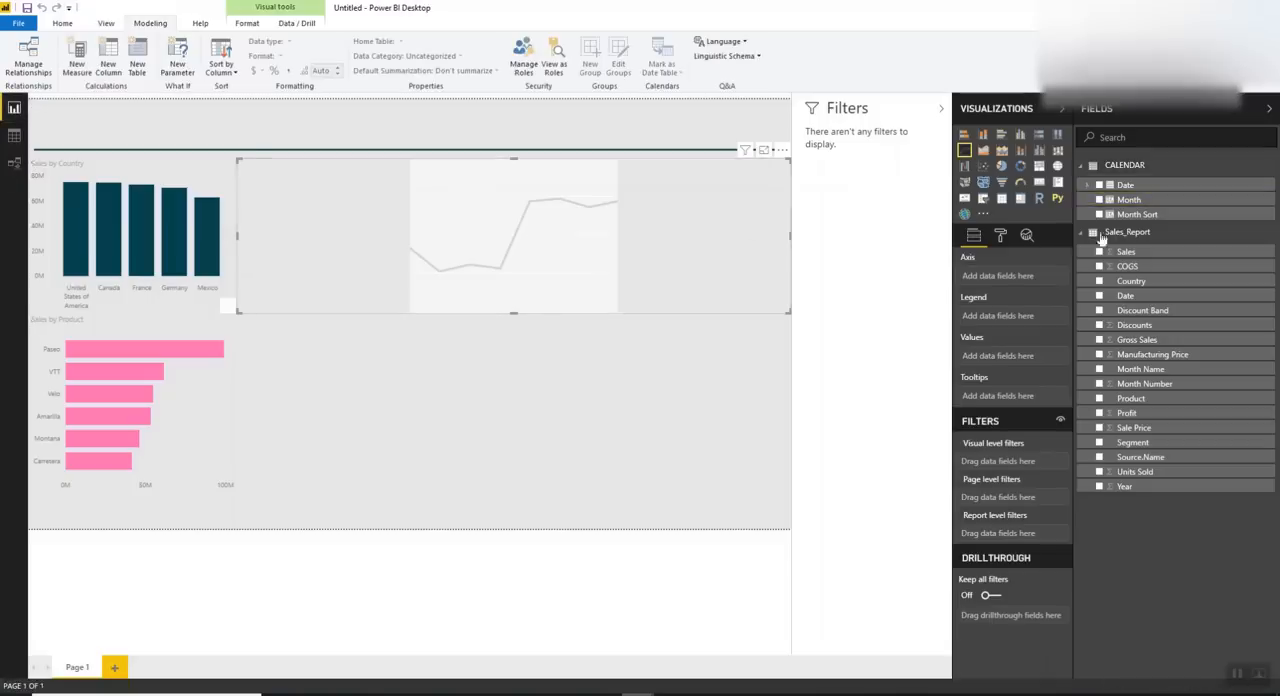
drag(1135, 203, 1008, 274)
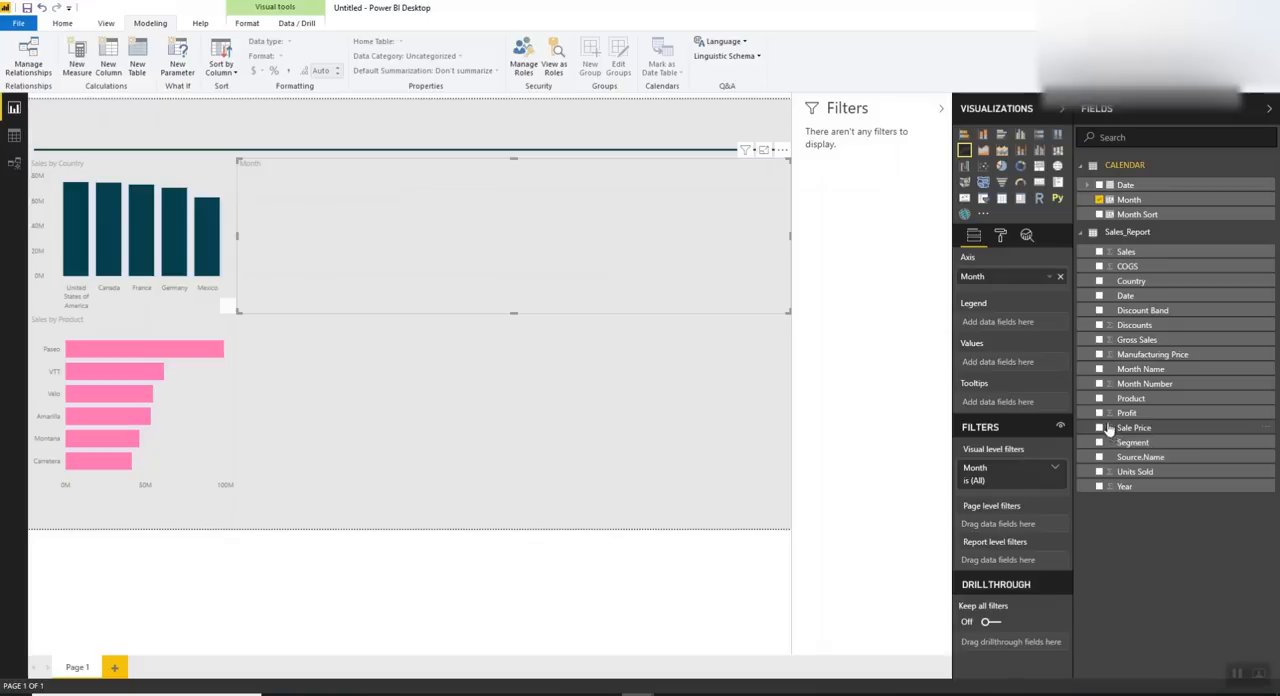
click(1100, 251)
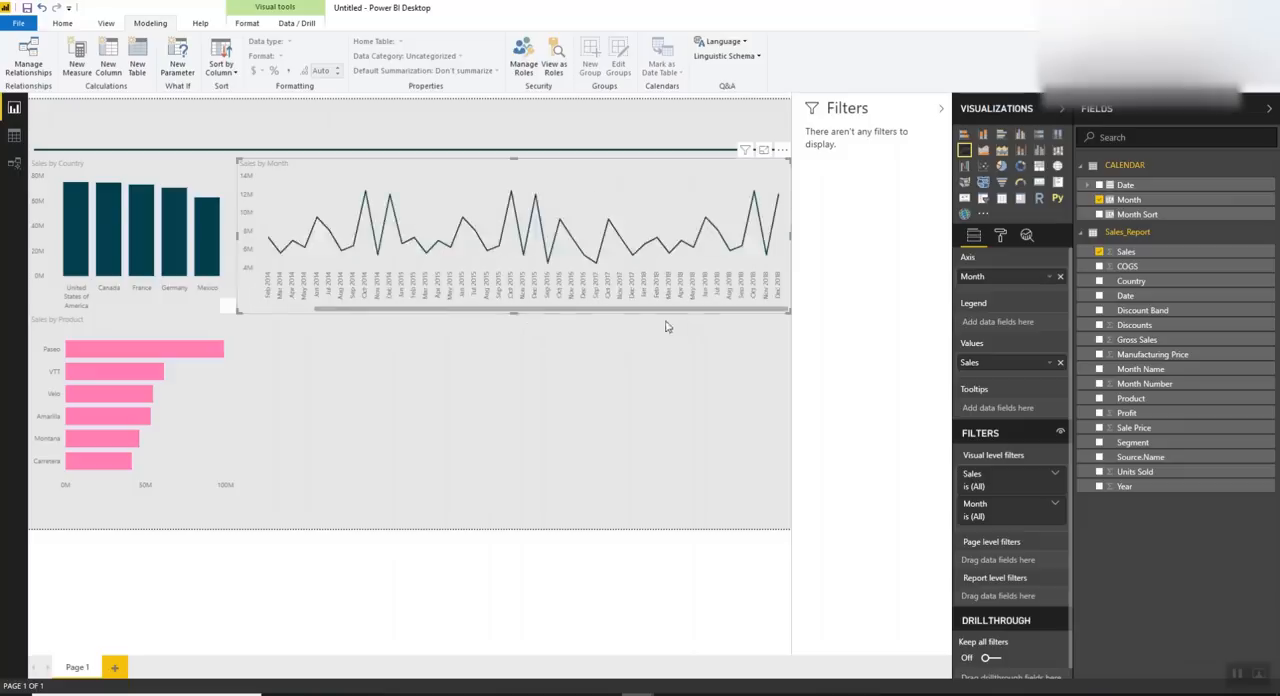
click(408, 371)
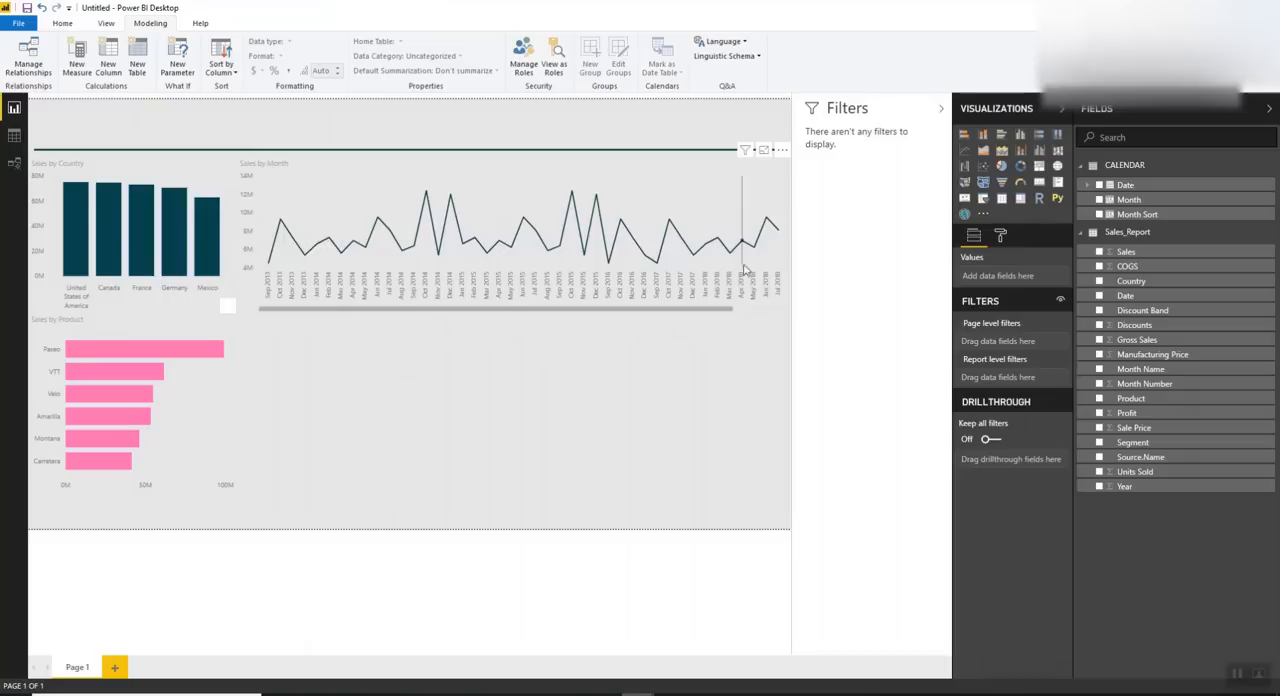
Duplicate the Sales by Month line chart and place the copy directly beneath the original
click(489, 170)
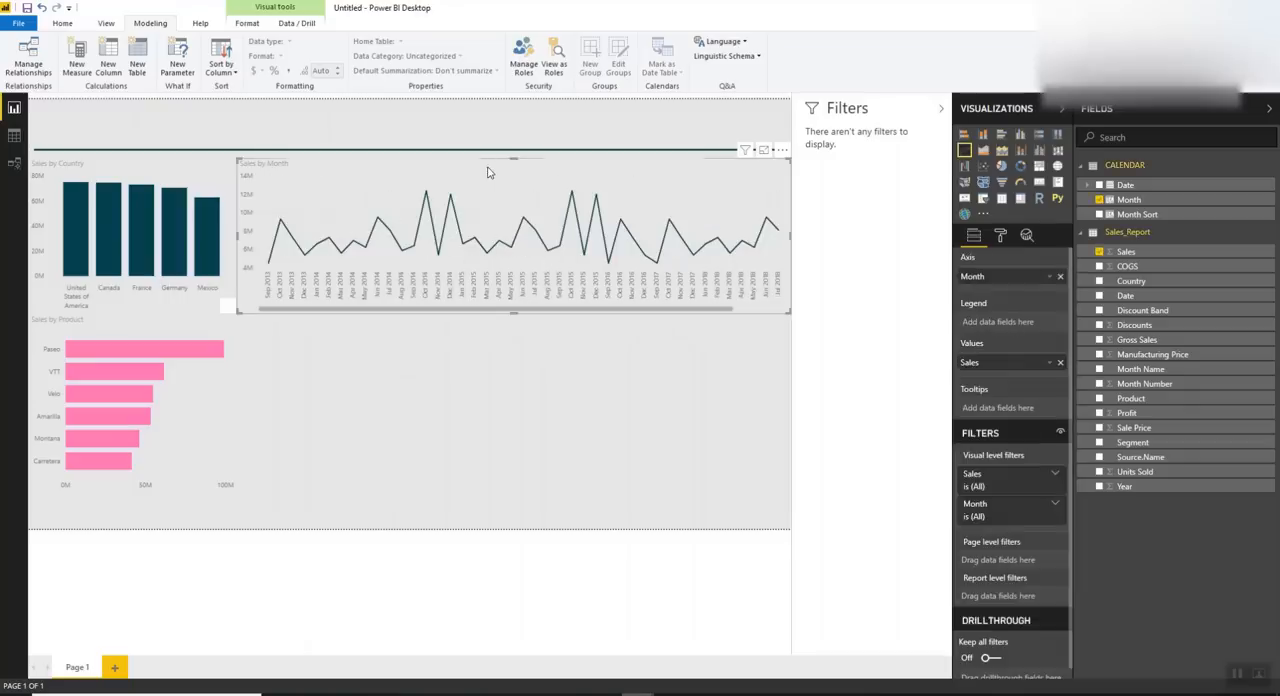
key(ctrl+c)
key(ctrl+v)
drag(489, 172, 502, 327)
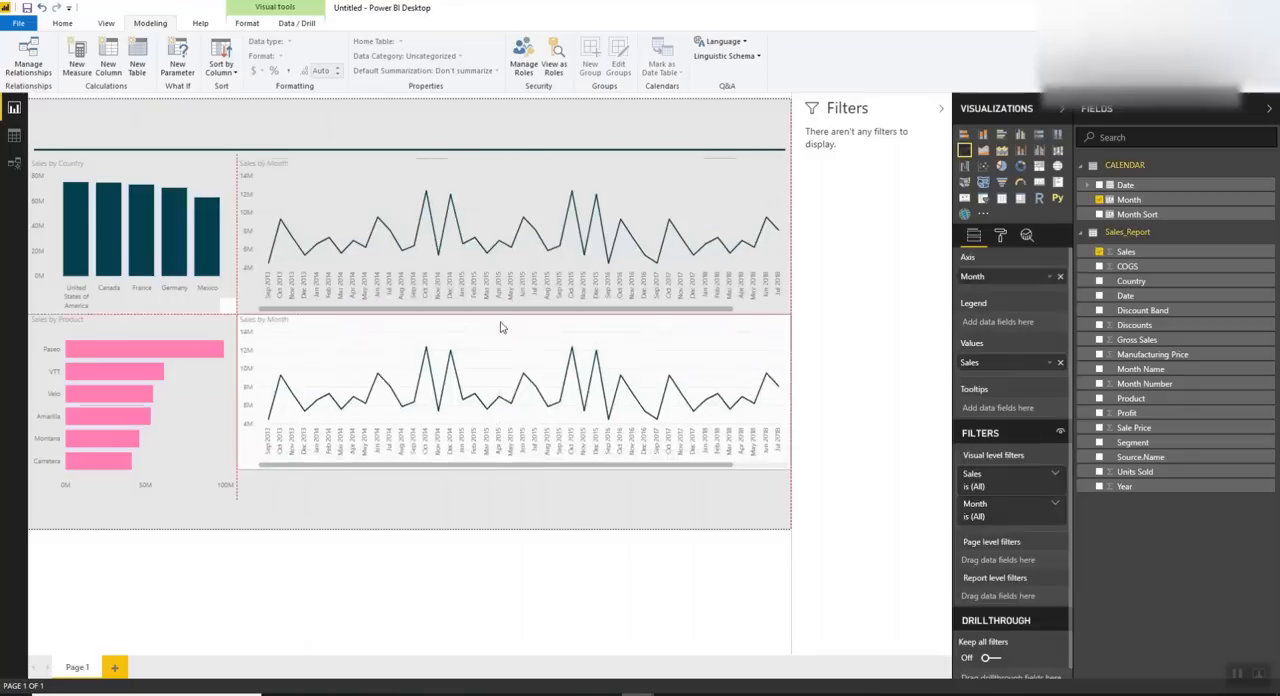
Replace Sales with Profit as the value of the duplicated line chart in the lower row
drag(1126, 412, 1040, 372)
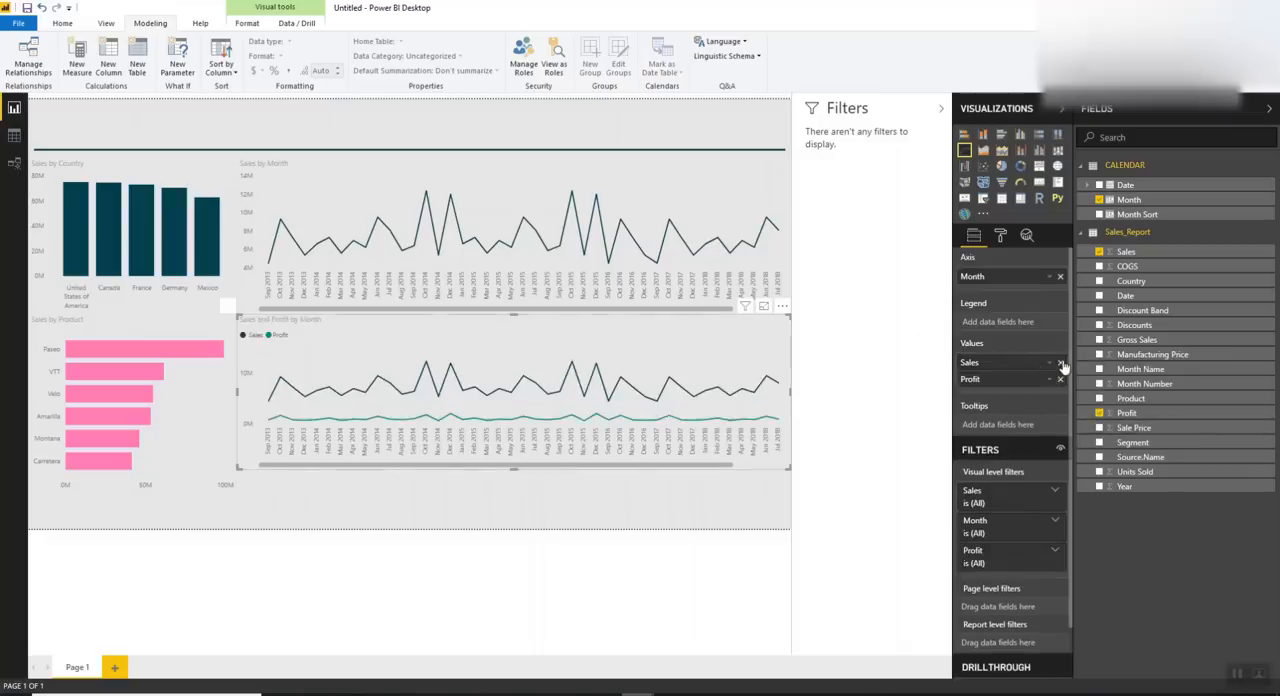
click(1061, 363)
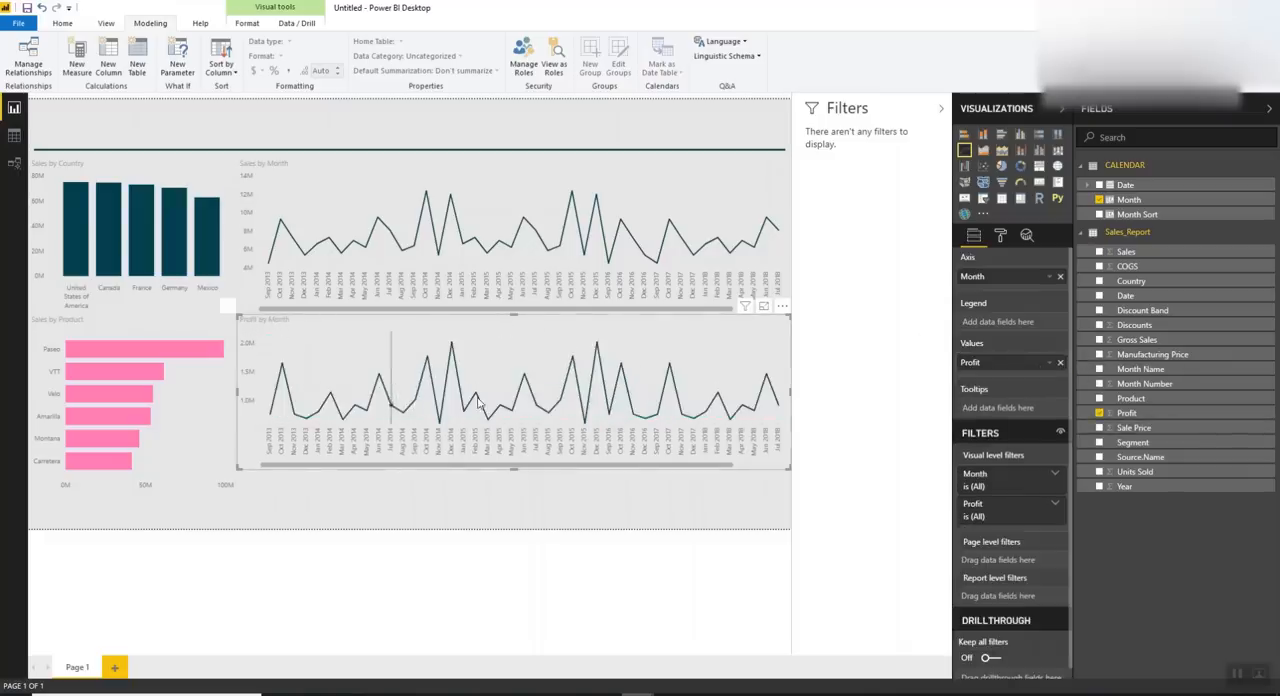
scroll(320, 417, down, 3)
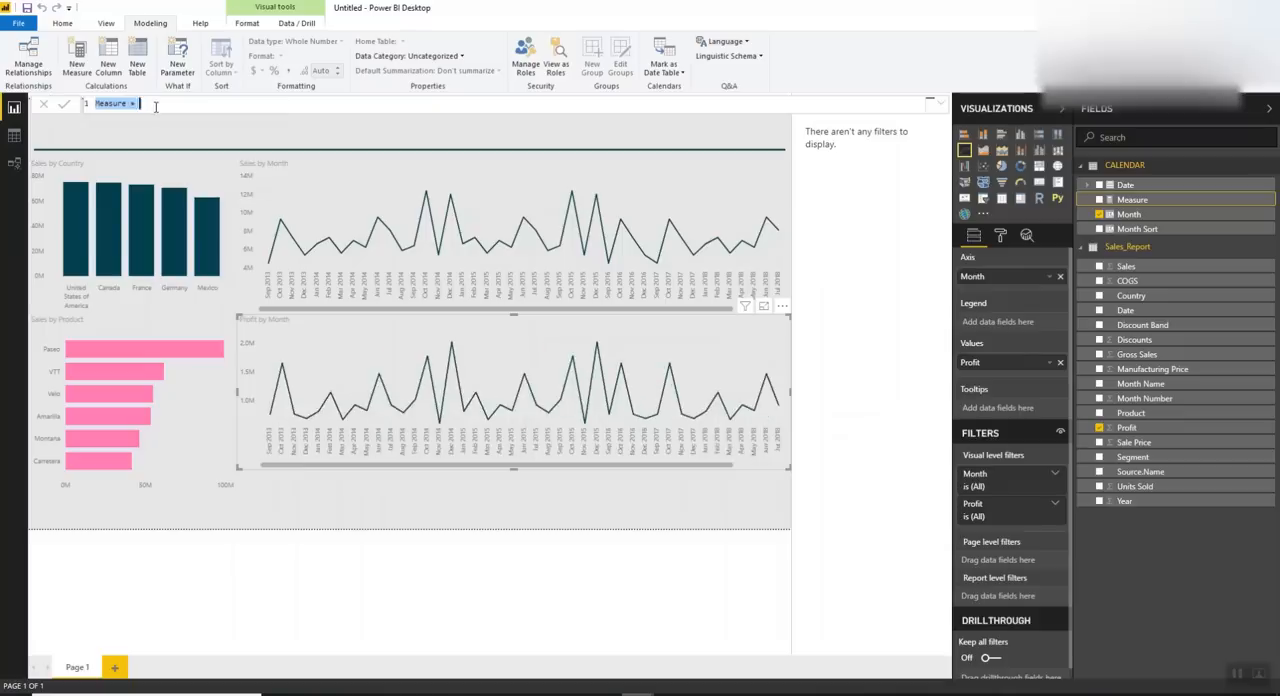
Create the measure % Profit = CALCULATE(SUM(Sales_Report[Profit])/SUM(Sales_Report[ Sales]))
text(MCALCULATE(SUM()
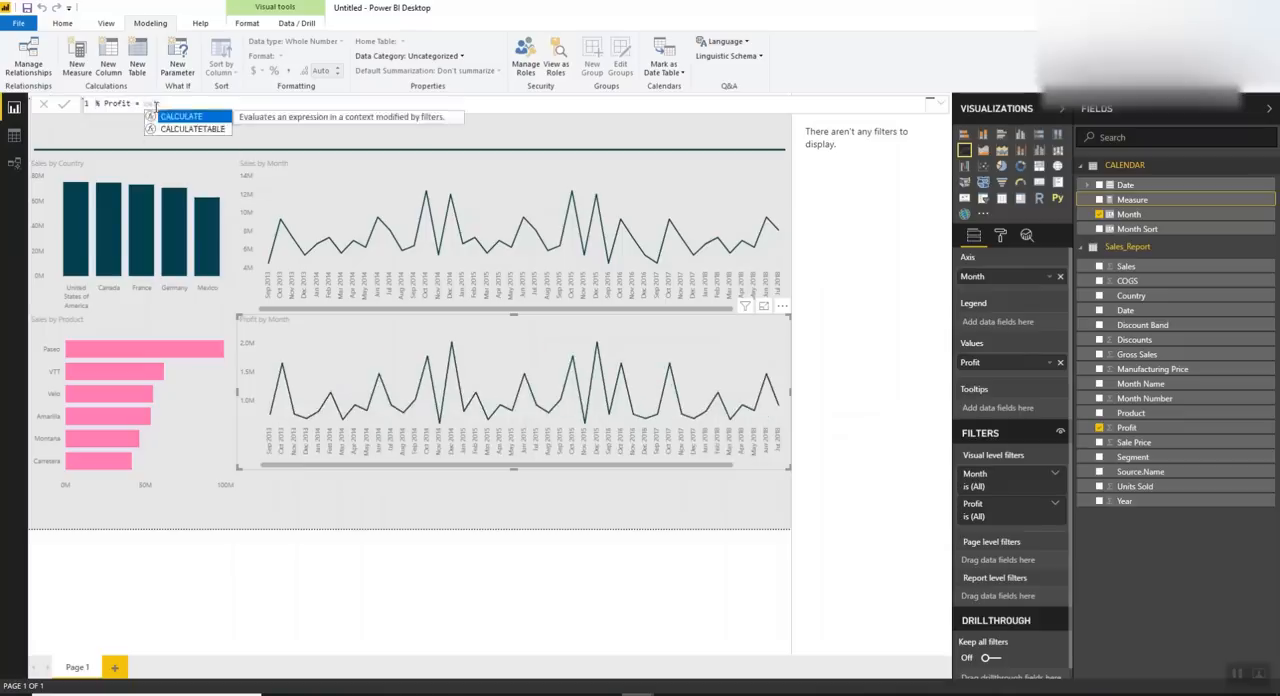
text(prof)
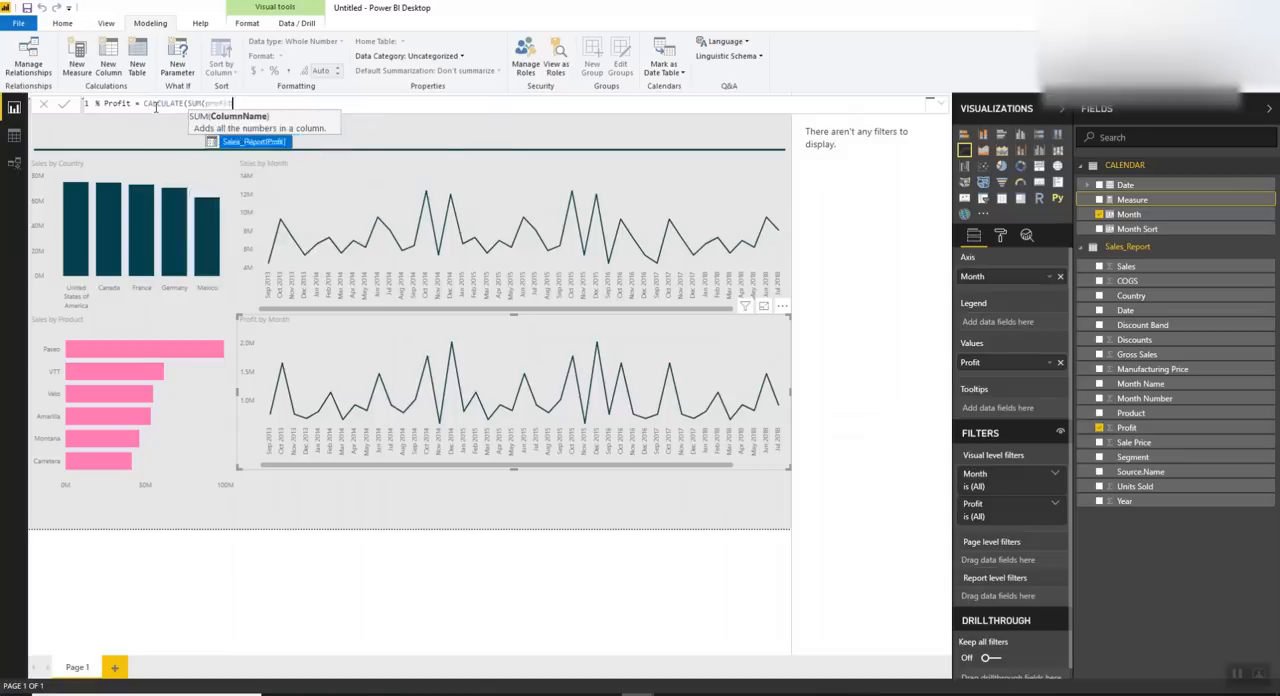
key(Tab)
text())
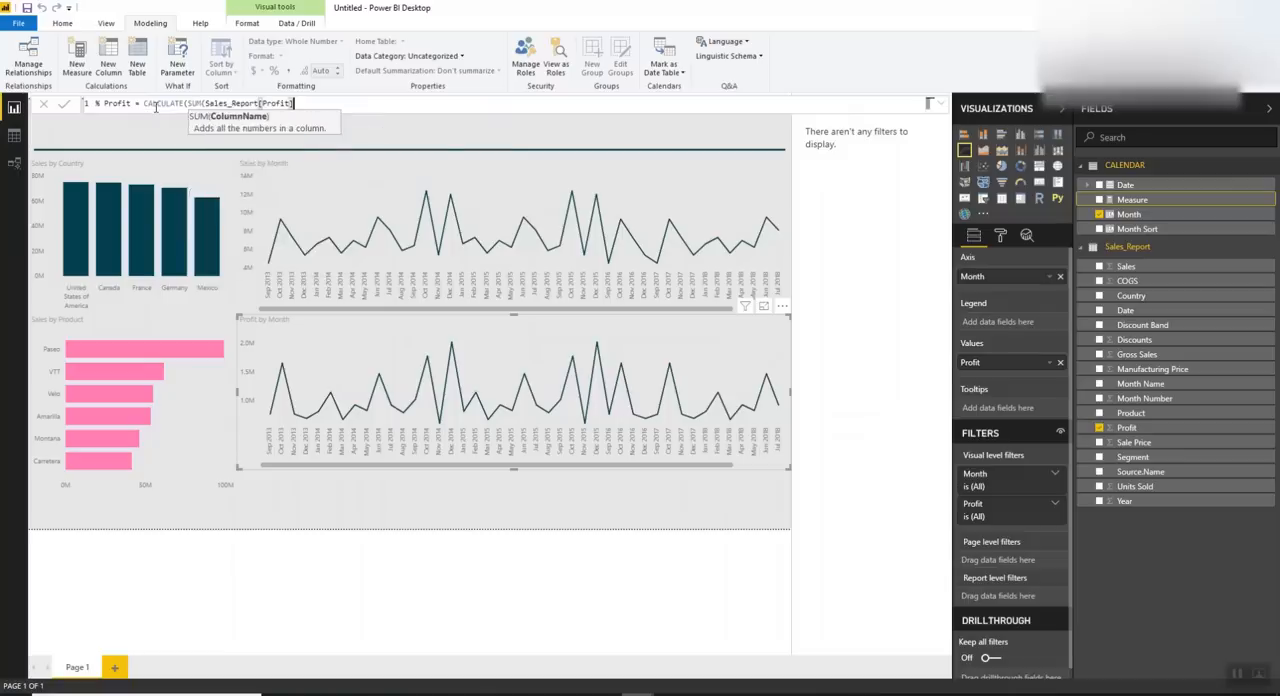
text())
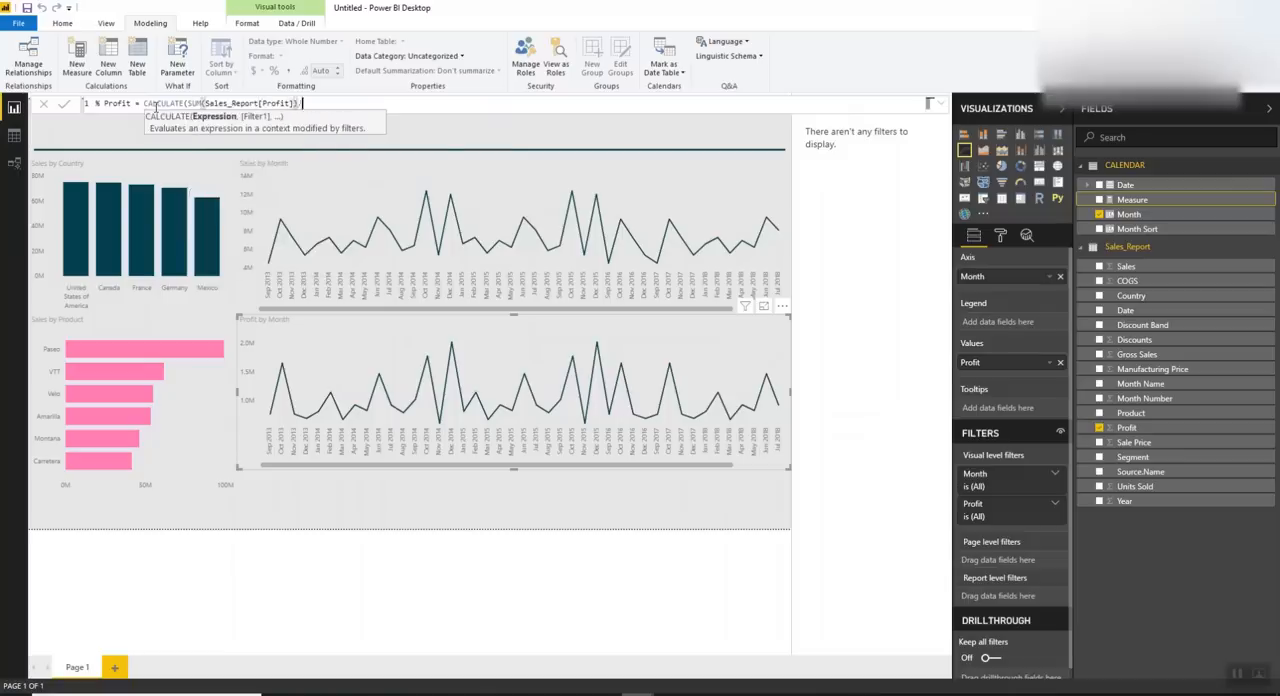
text(/SUM()
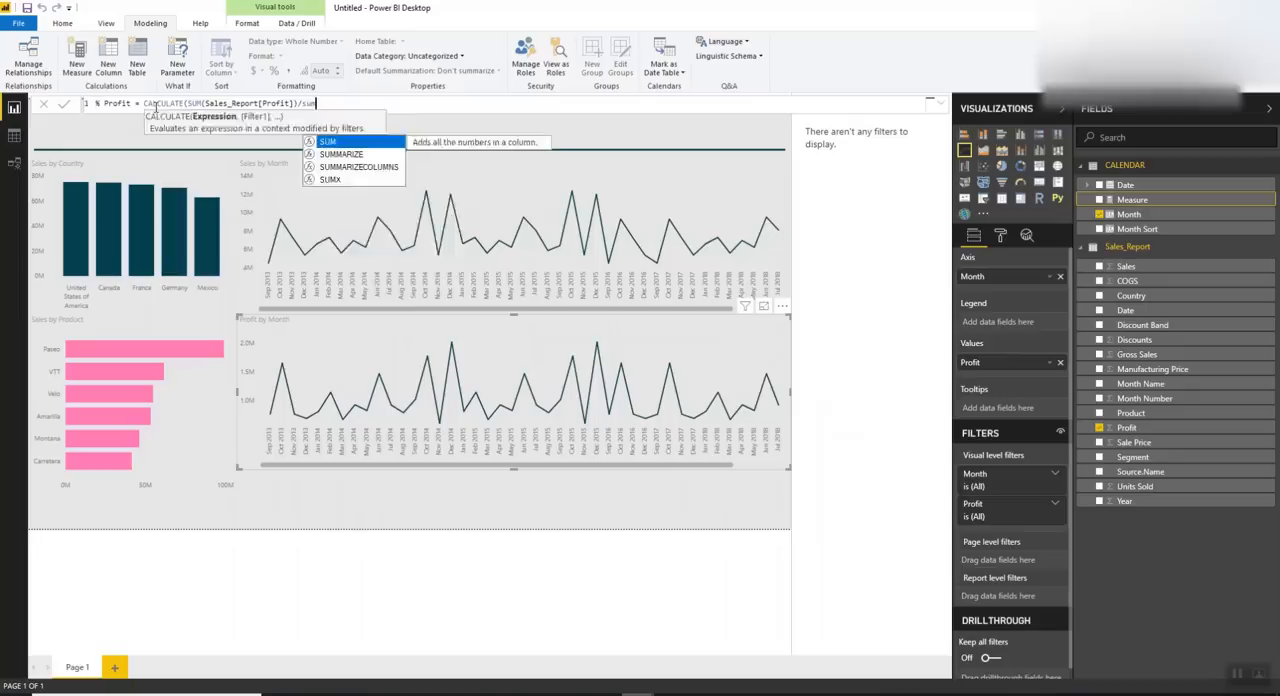
text(sales)
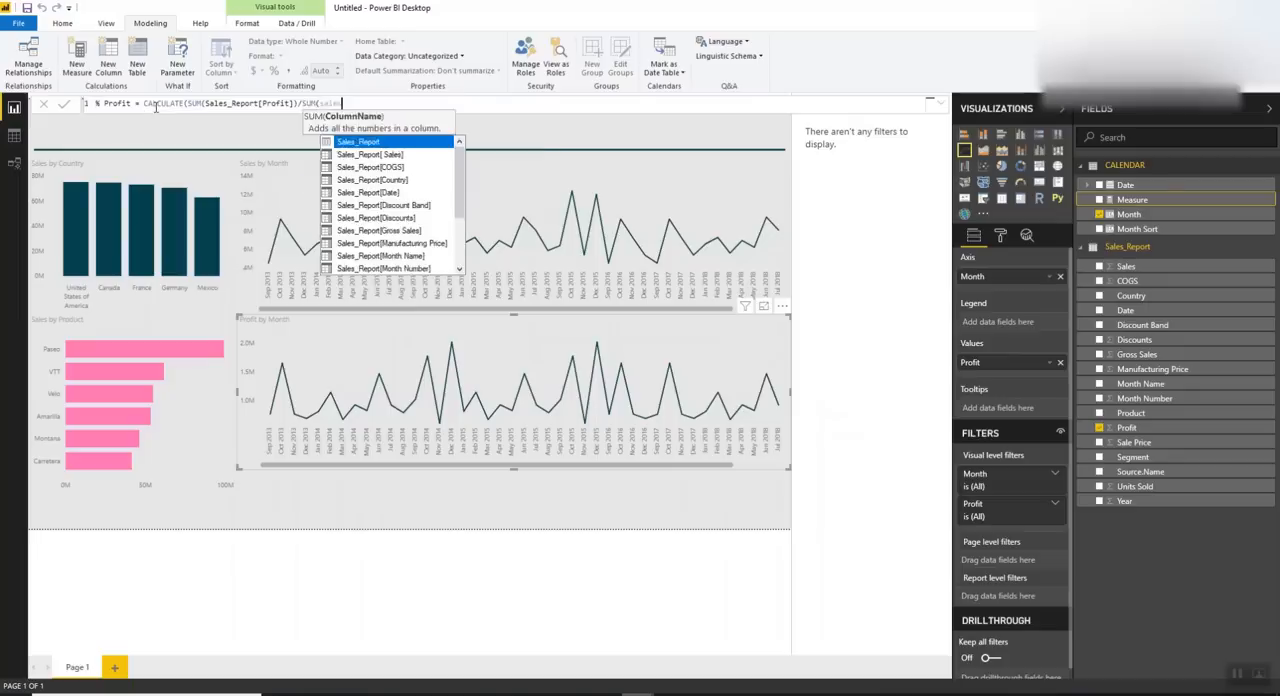
key(Down)
key(Tab)
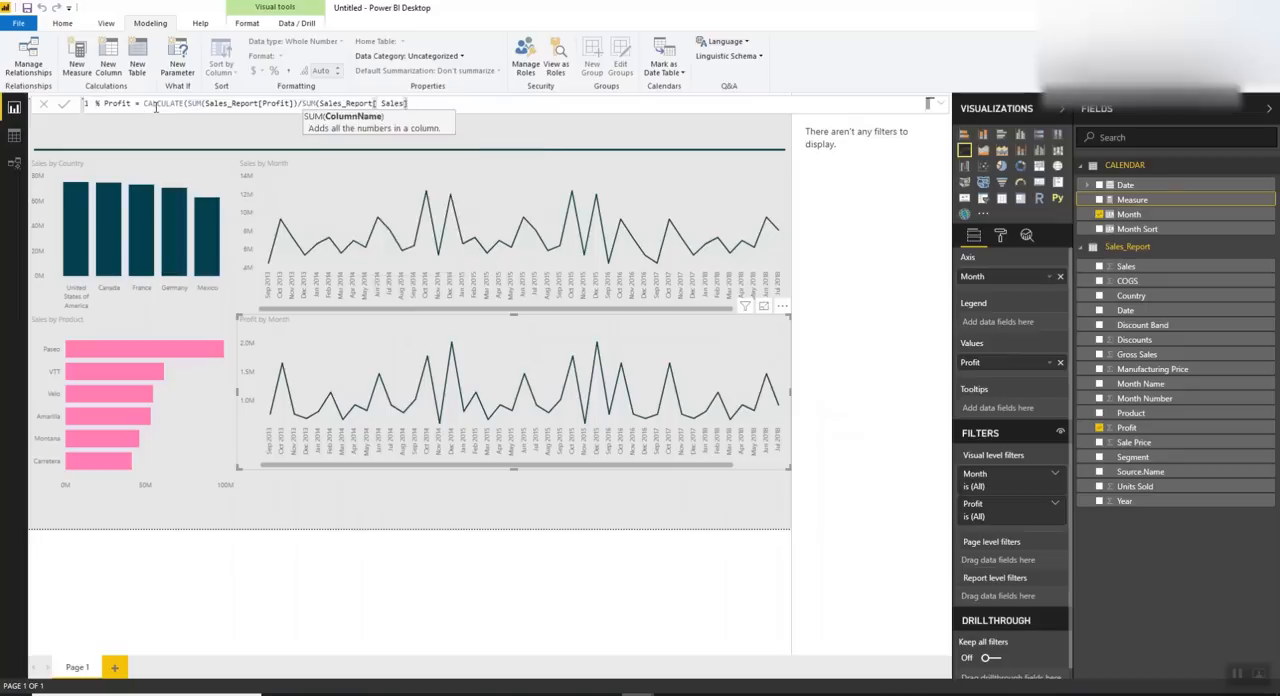
text())
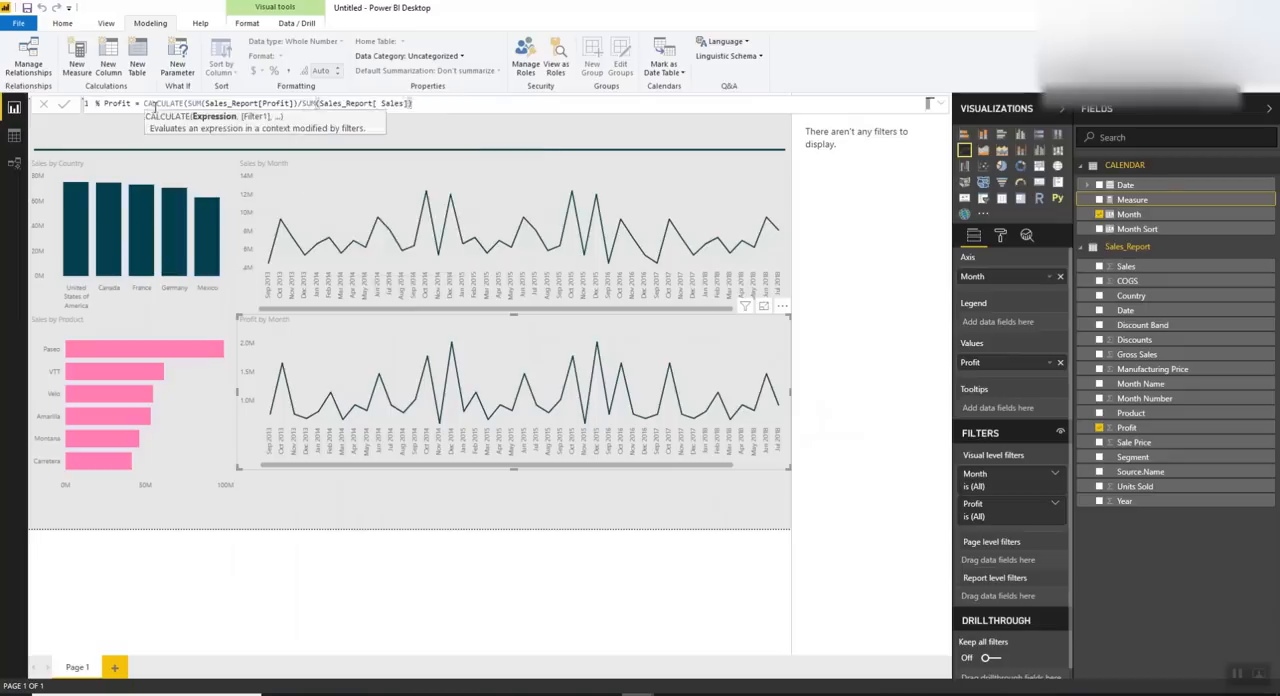
click(63, 104)
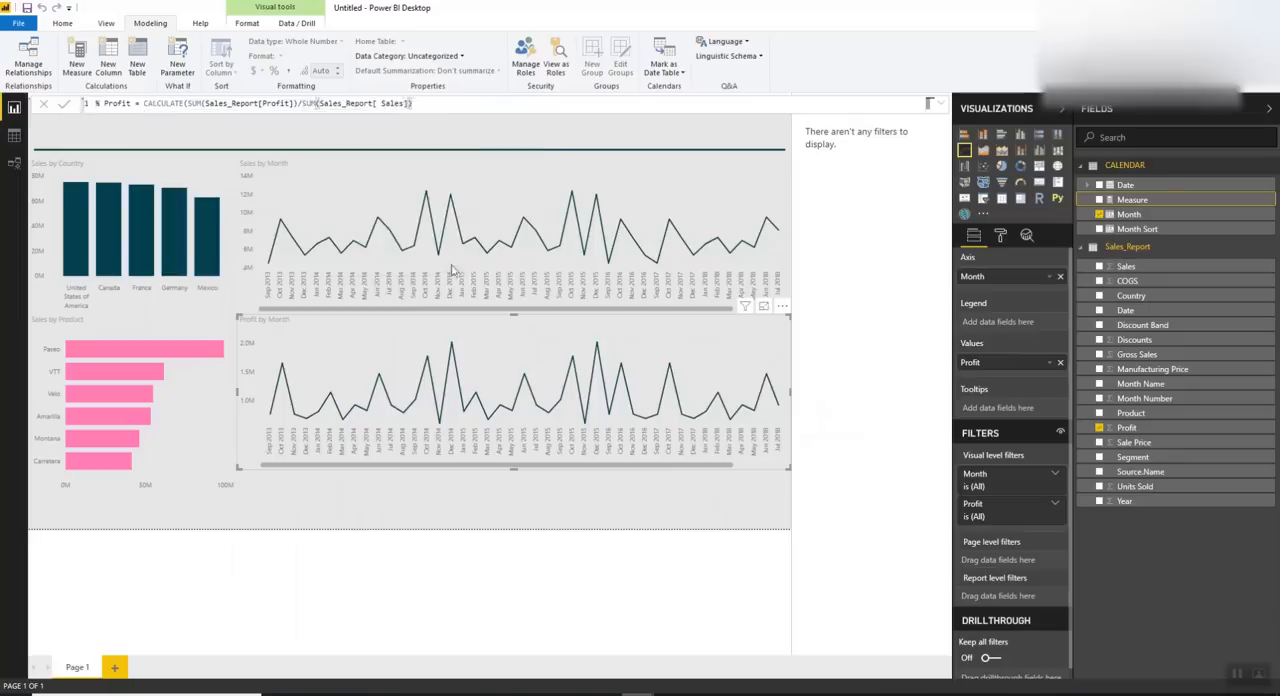
Convert the Profit by Month line chart into a table and add the Sales and % Profit fields to it
click(1001, 198)
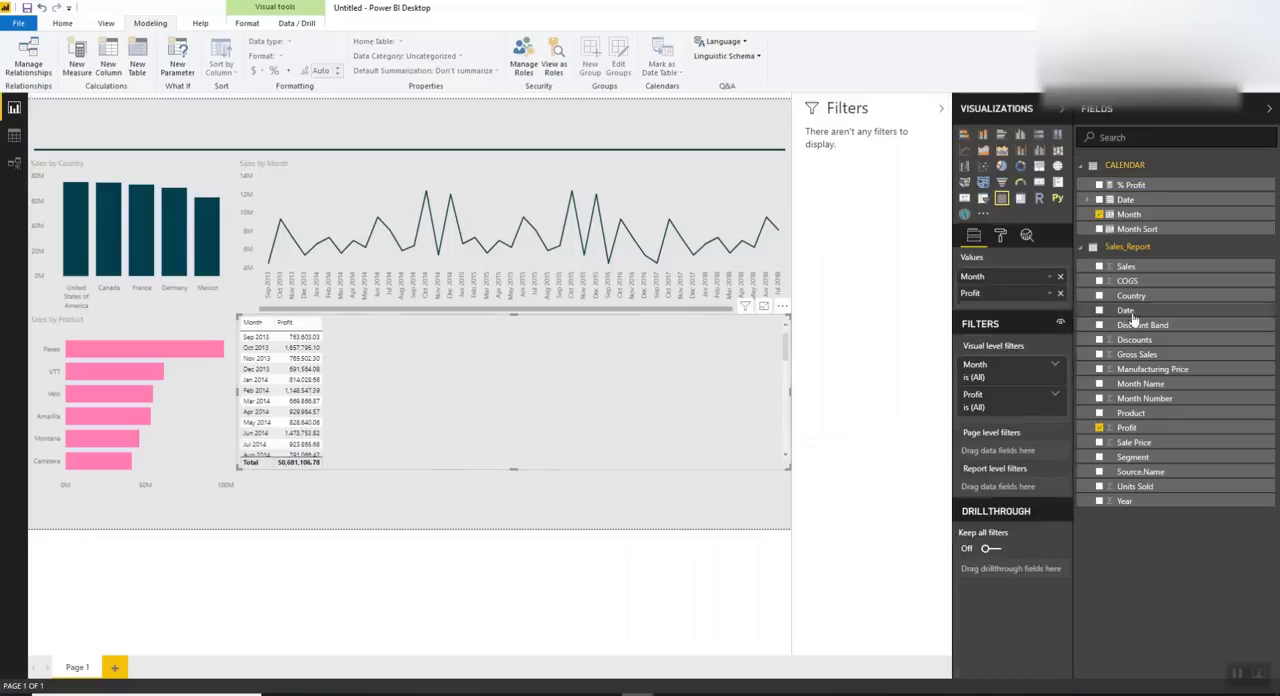
drag(1120, 267, 1040, 293)
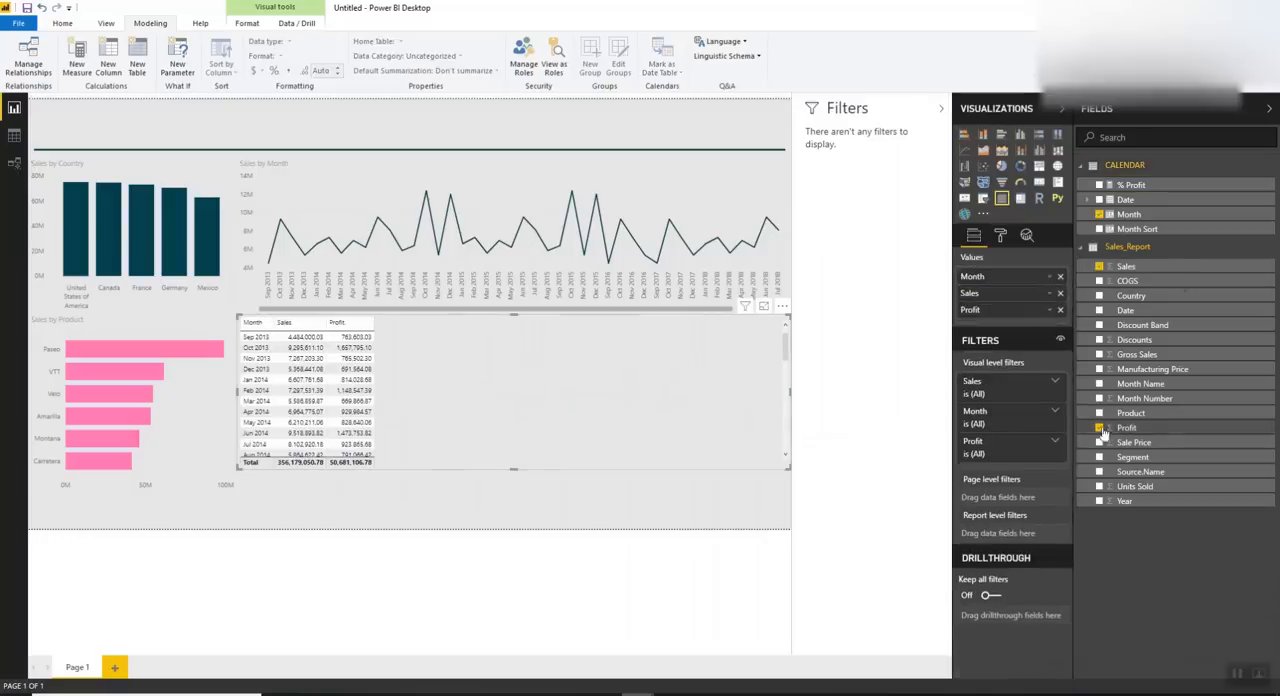
click(1124, 166)
click(1124, 168)
click(1120, 186)
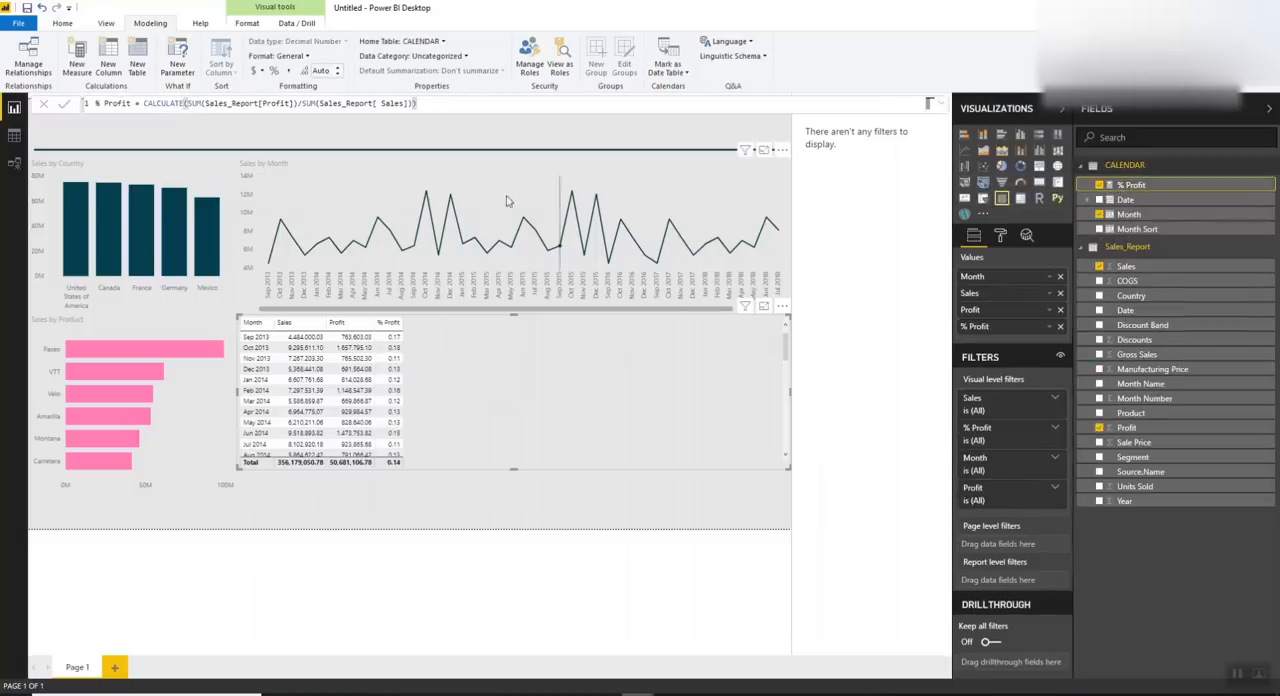
Format the % Profit measure as a percentage and change its home table to Sales_Report
click(273, 71)
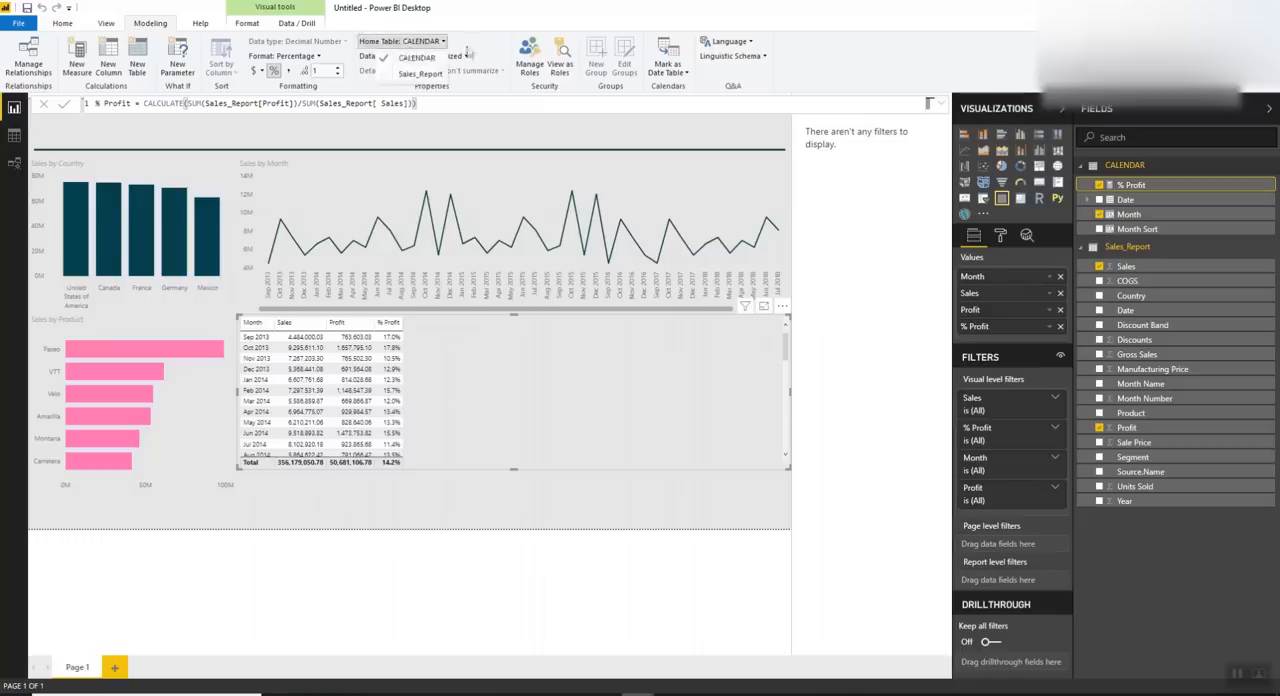
click(419, 43)
click(406, 75)
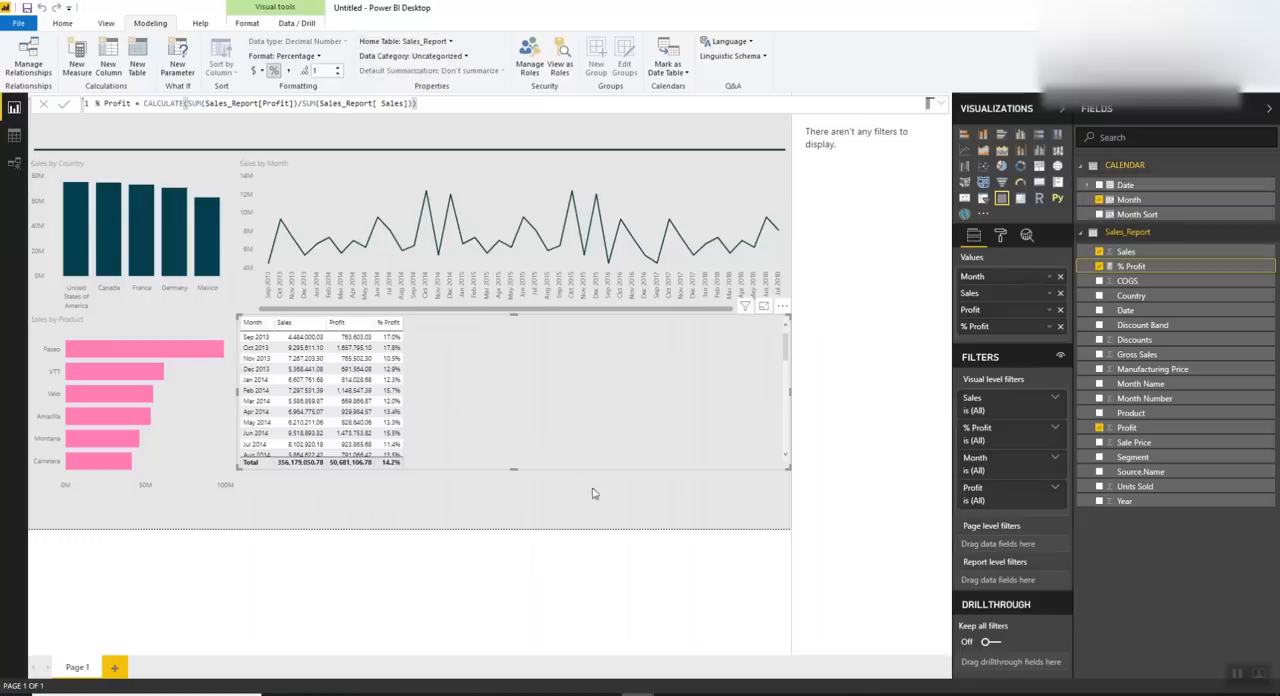
Extend the monthly sales and profit table downward and pull its left edge slightly inward
drag(513, 471, 508, 515)
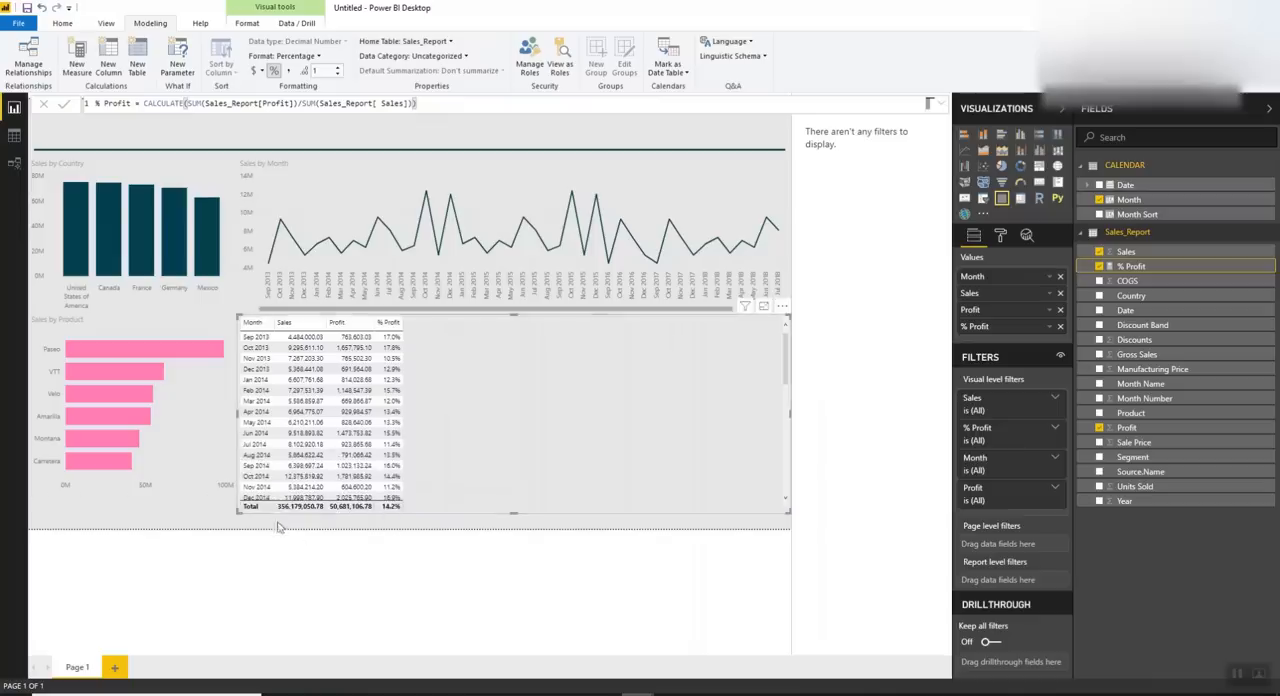
drag(236, 418, 245, 417)
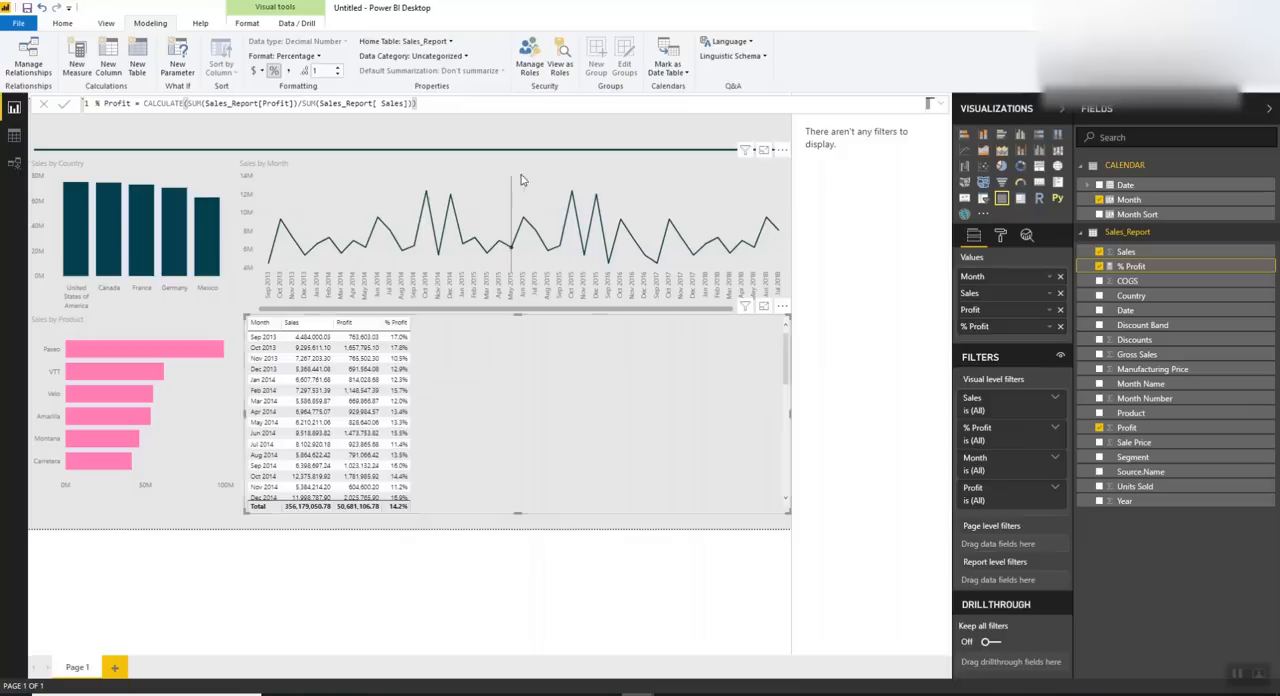
Try % Profit as the value of the Sales by Month line chart and restore Sales in its place
click(620, 205)
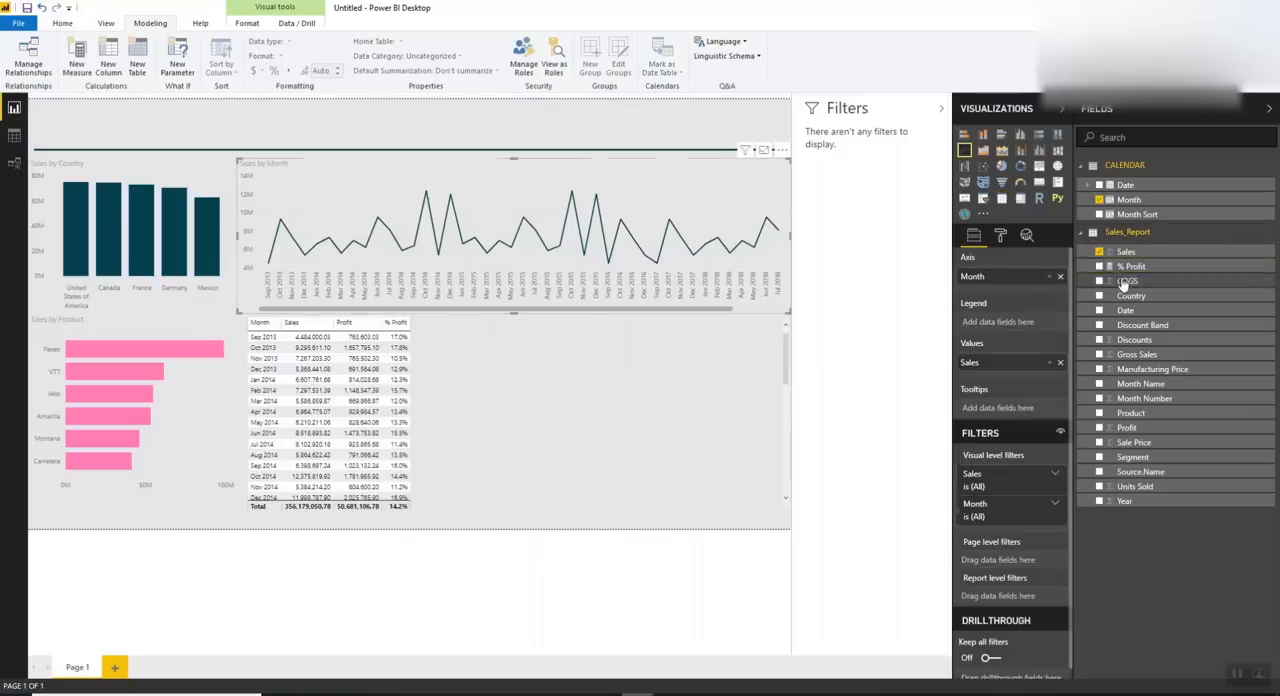
drag(1125, 266, 1057, 385)
click(1059, 381)
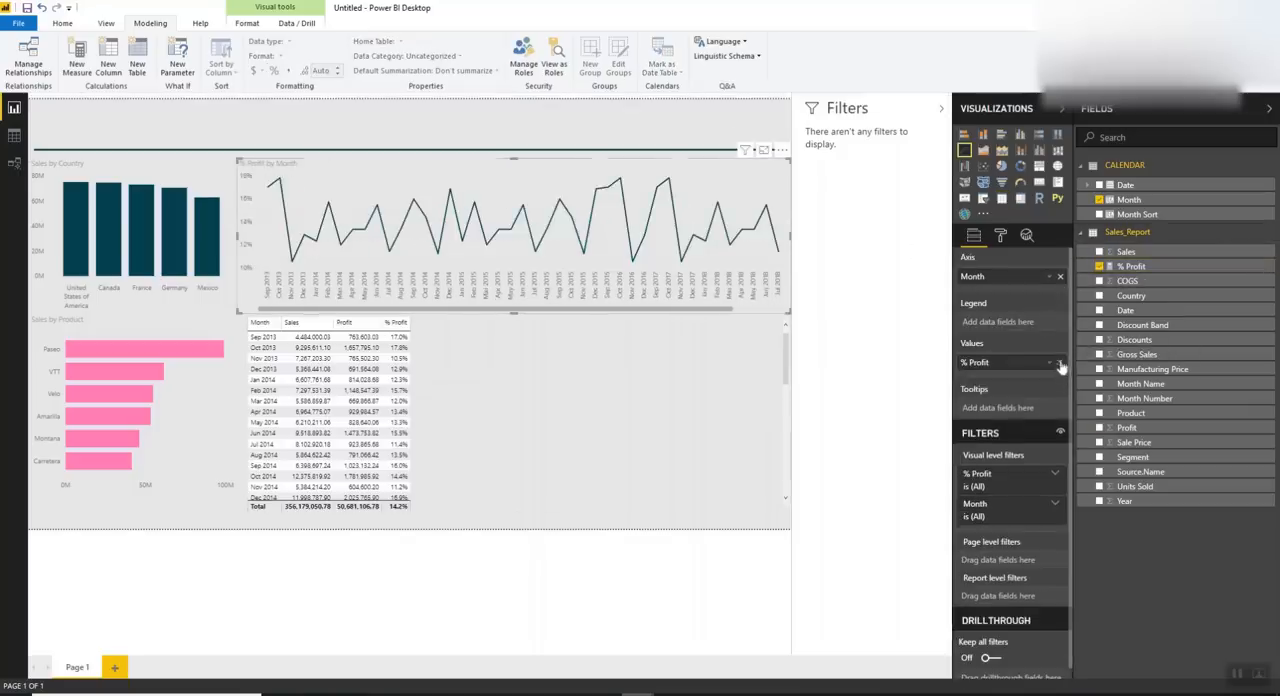
click(1060, 364)
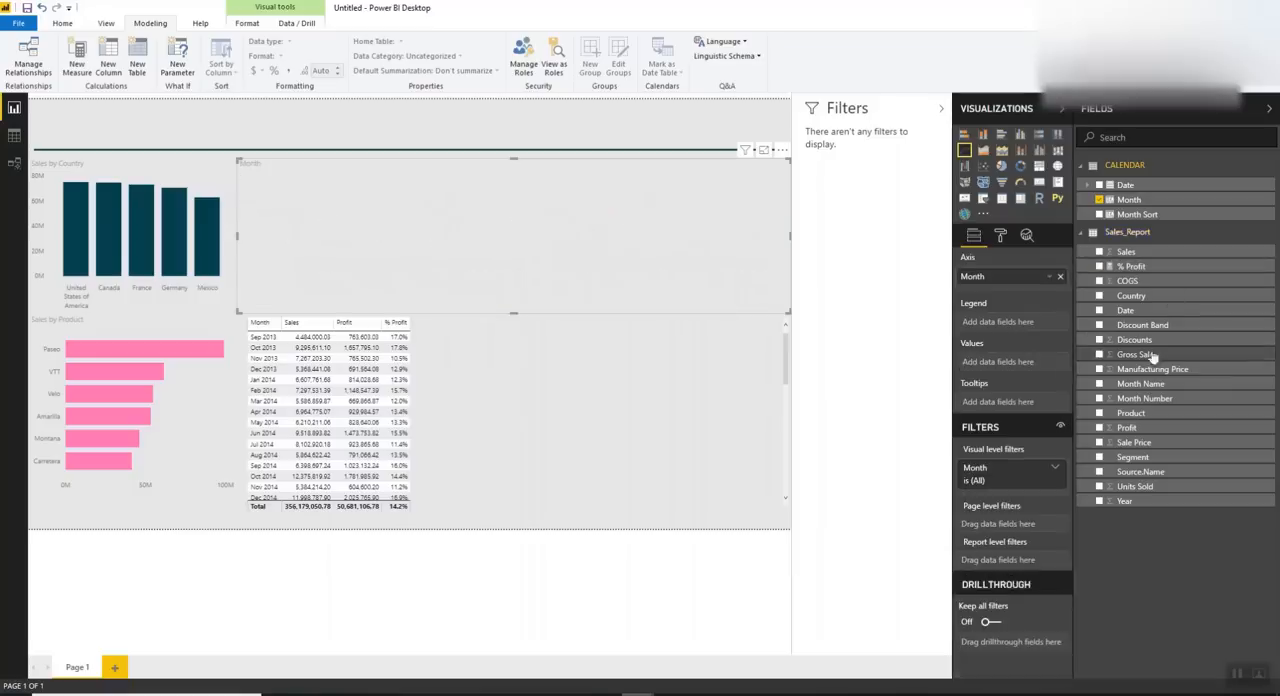
drag(1113, 259, 975, 362)
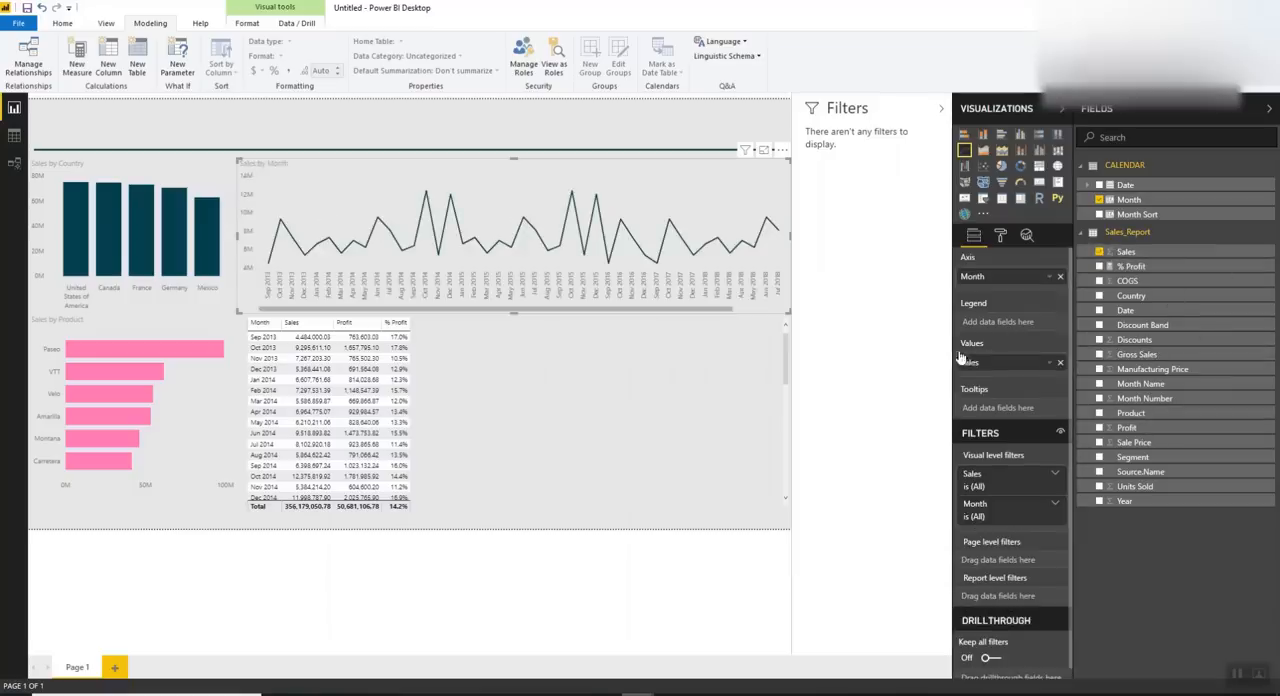
Delete the monthly sales and profit table and fine-tune the placement of the Sales by Month line chart
click(490, 375)
key(Delete)
drag(437, 188, 434, 179)
drag(418, 310, 457, 318)
click(341, 190)
drag(239, 238, 239, 241)
Duplicate the Sales by Month line chart, place the copy beneath the original and narrow it to about half the width
key(ctrl+c)
key(ctrl+v)
drag(445, 175, 447, 341)
drag(789, 406, 503, 406)
drag(366, 512, 405, 507)
Add a table of the Segment field in the empty space beside the narrowed line chart
click(610, 448)
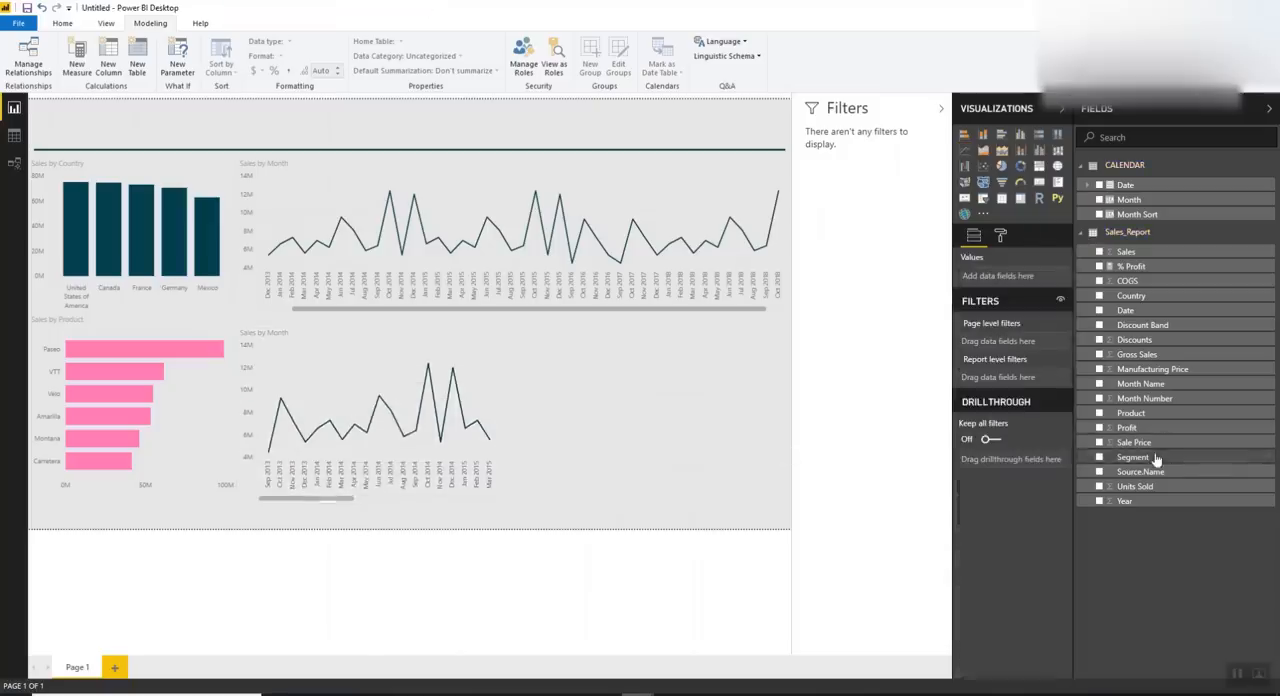
click(1099, 457)
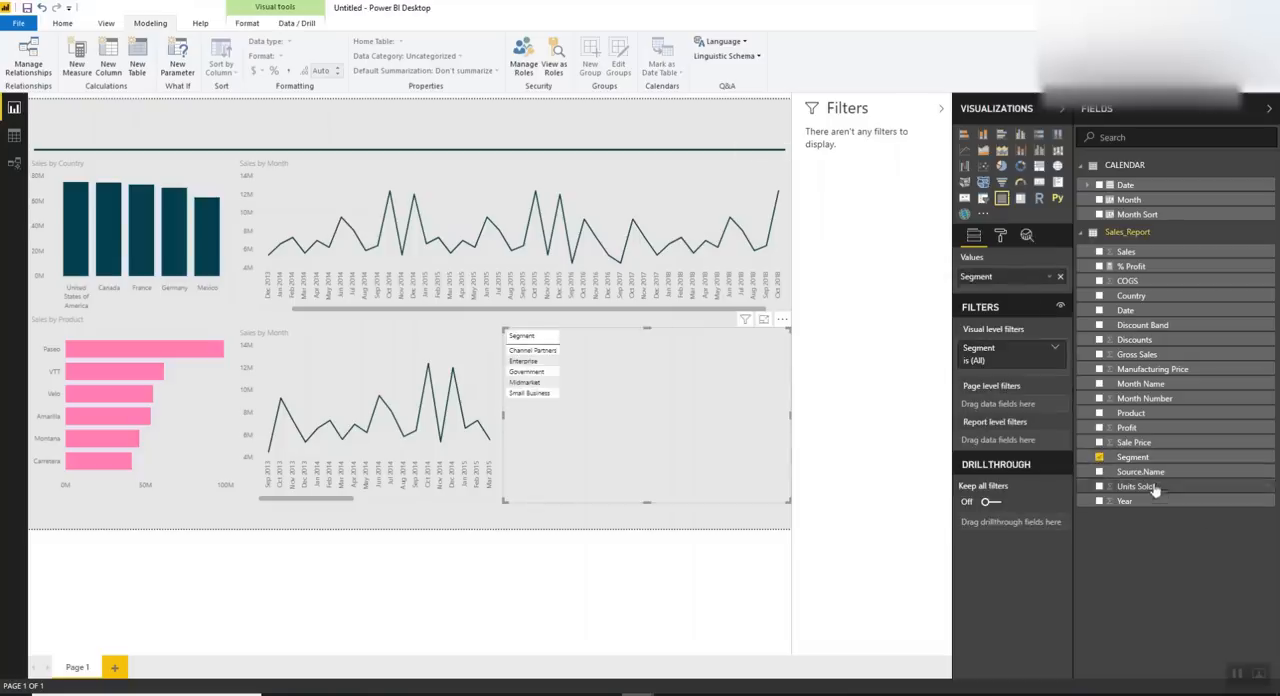
Examine the segment matrix and its row hierarchy in the finished Sales_Report_Video report, and return to the untitled report
mouse_move(660, 688)
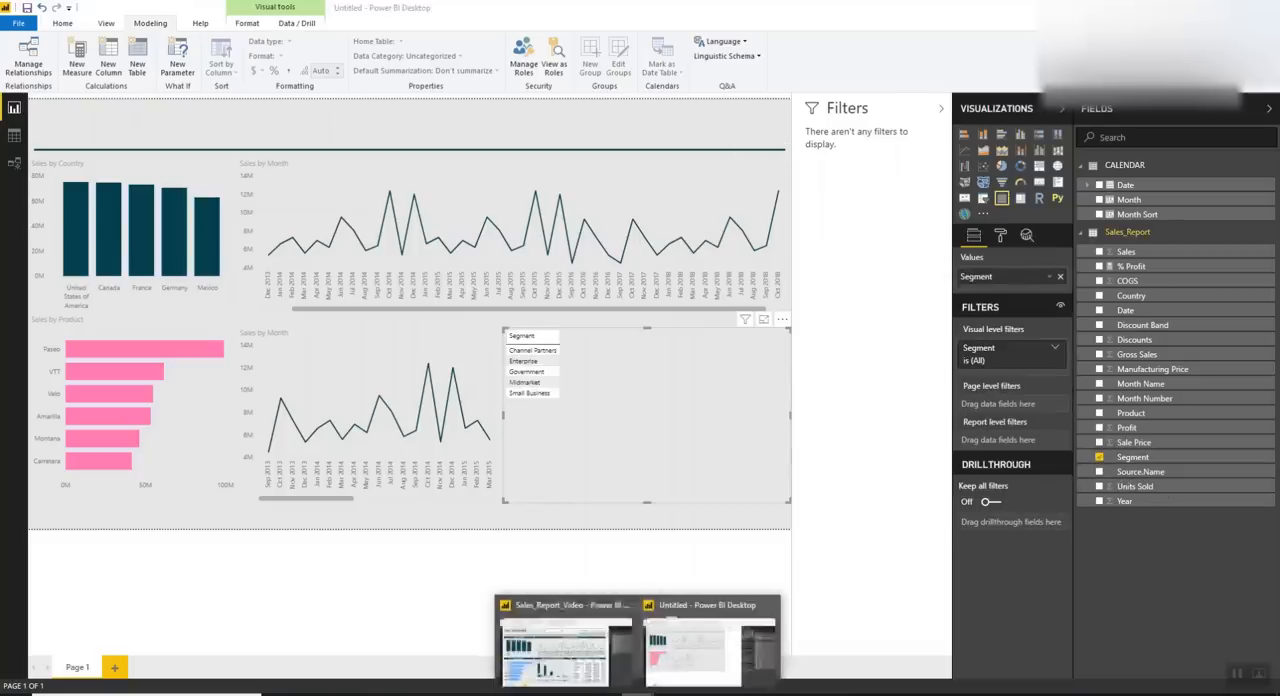
click(593, 628)
click(751, 410)
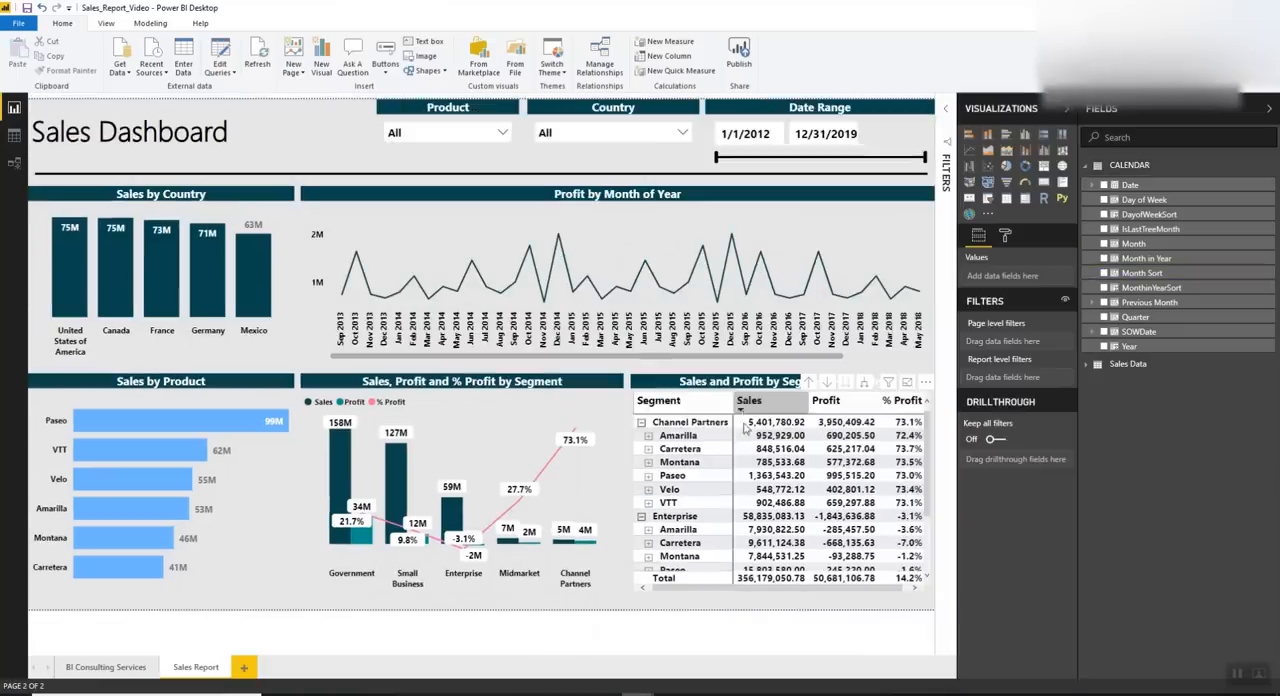
click(729, 386)
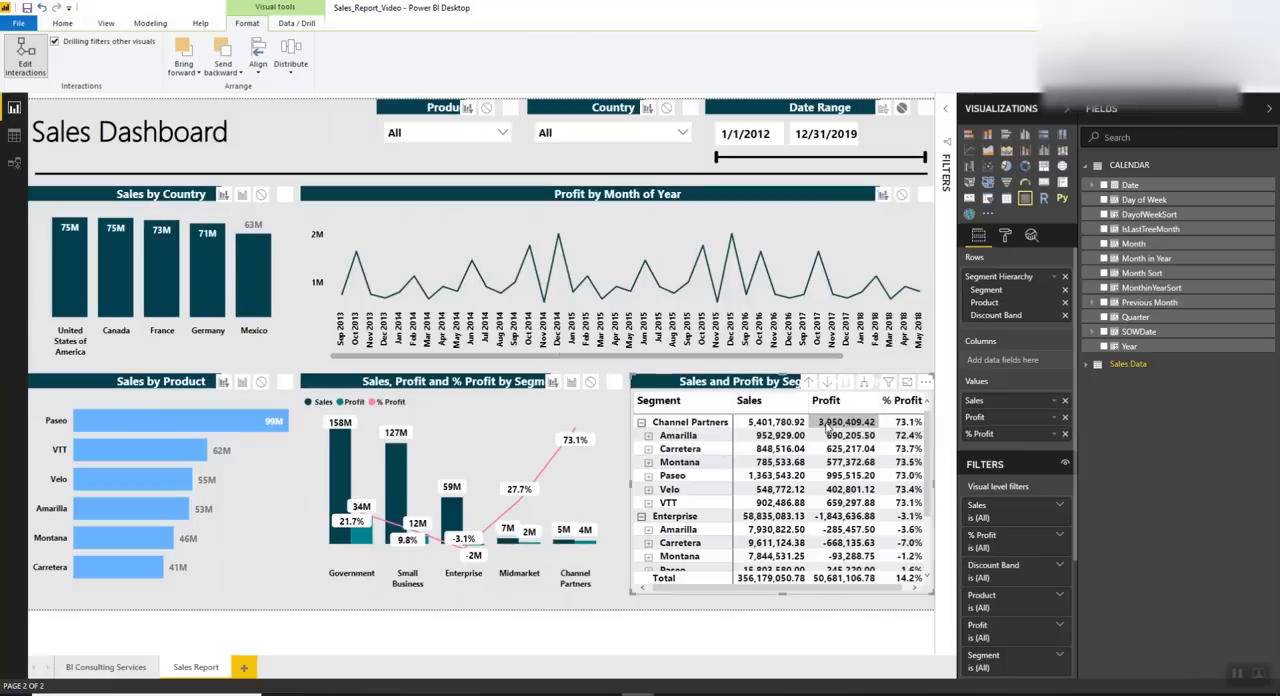
scroll(760, 500, down, 3)
scroll(737, 488, up, 3)
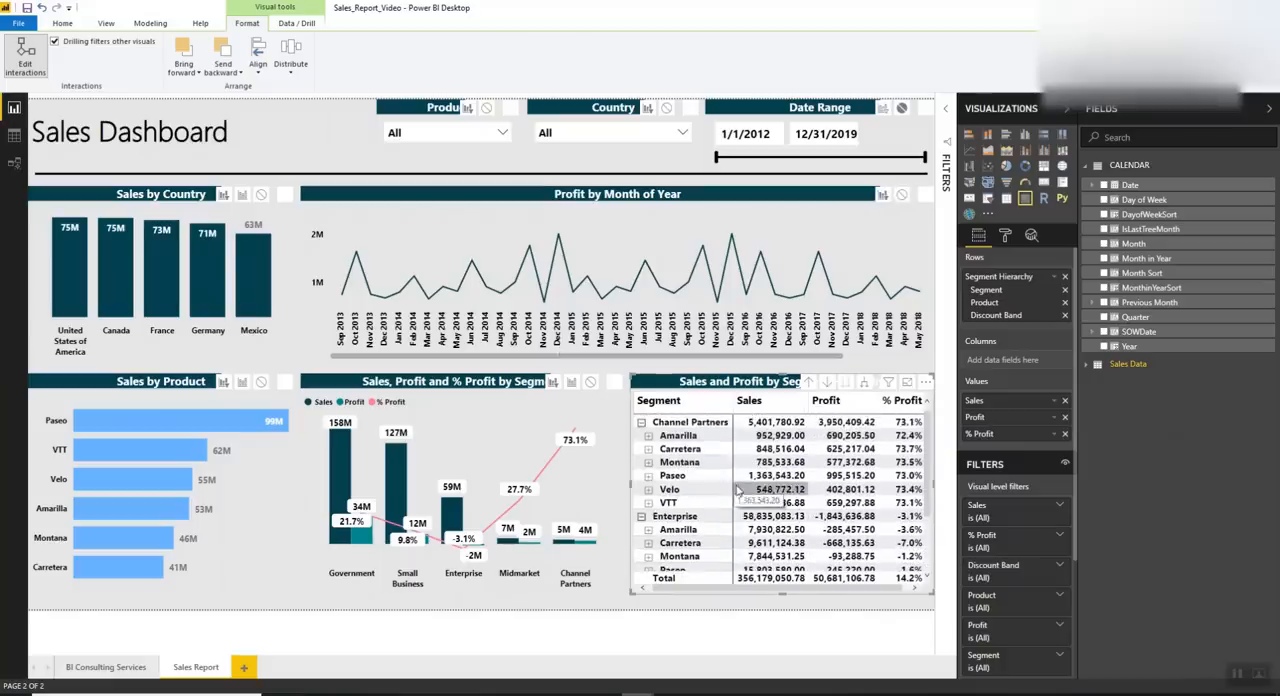
mouse_move(668, 693)
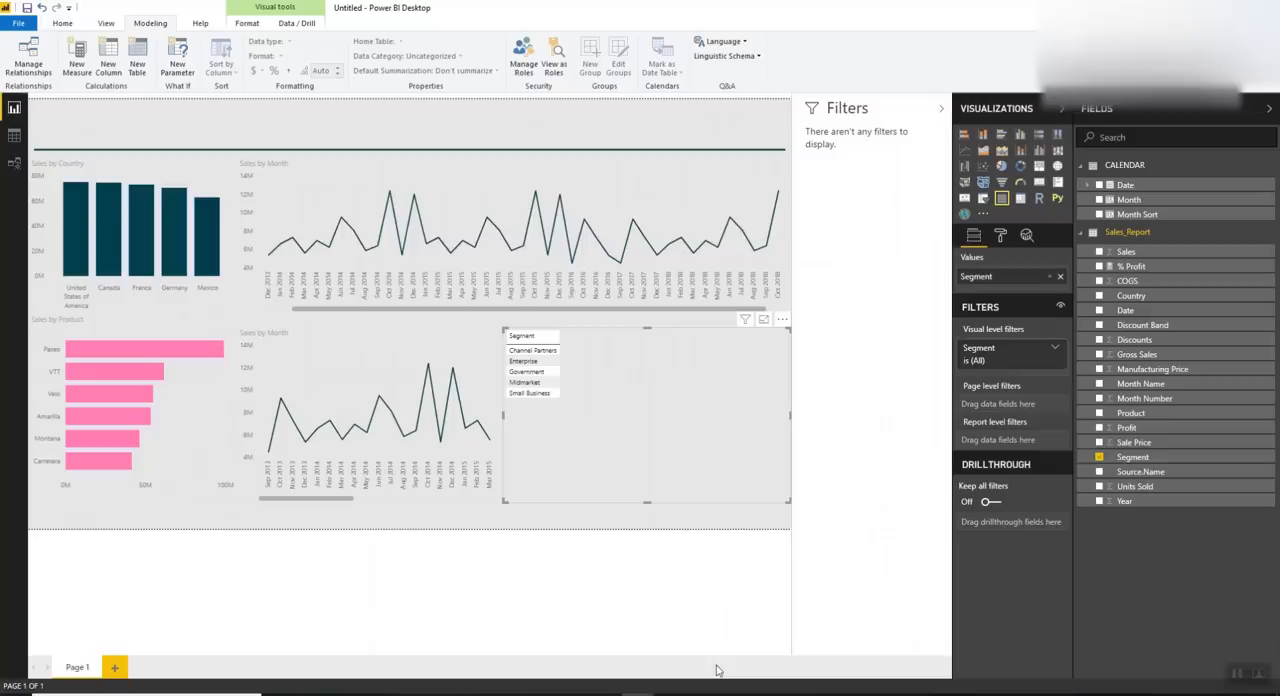
click(724, 666)
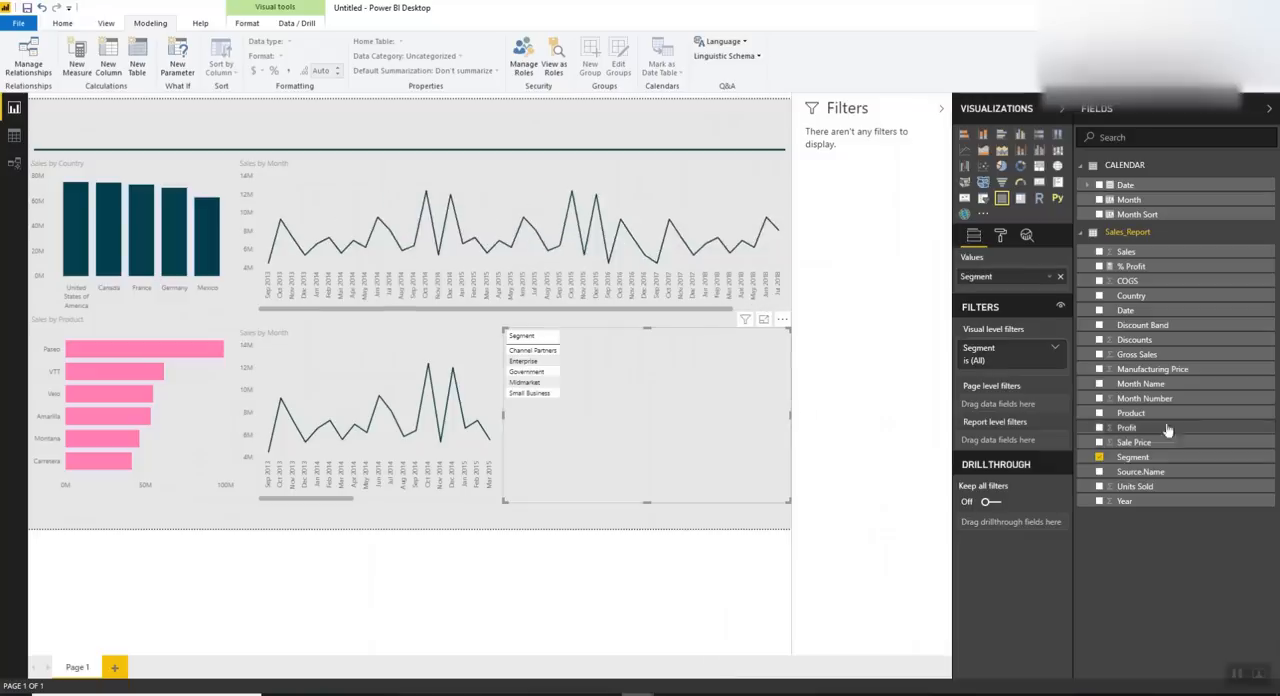
Create a hierarchy from the Segment field of Sales_Report and add Product as its second level
right_click(1266, 463)
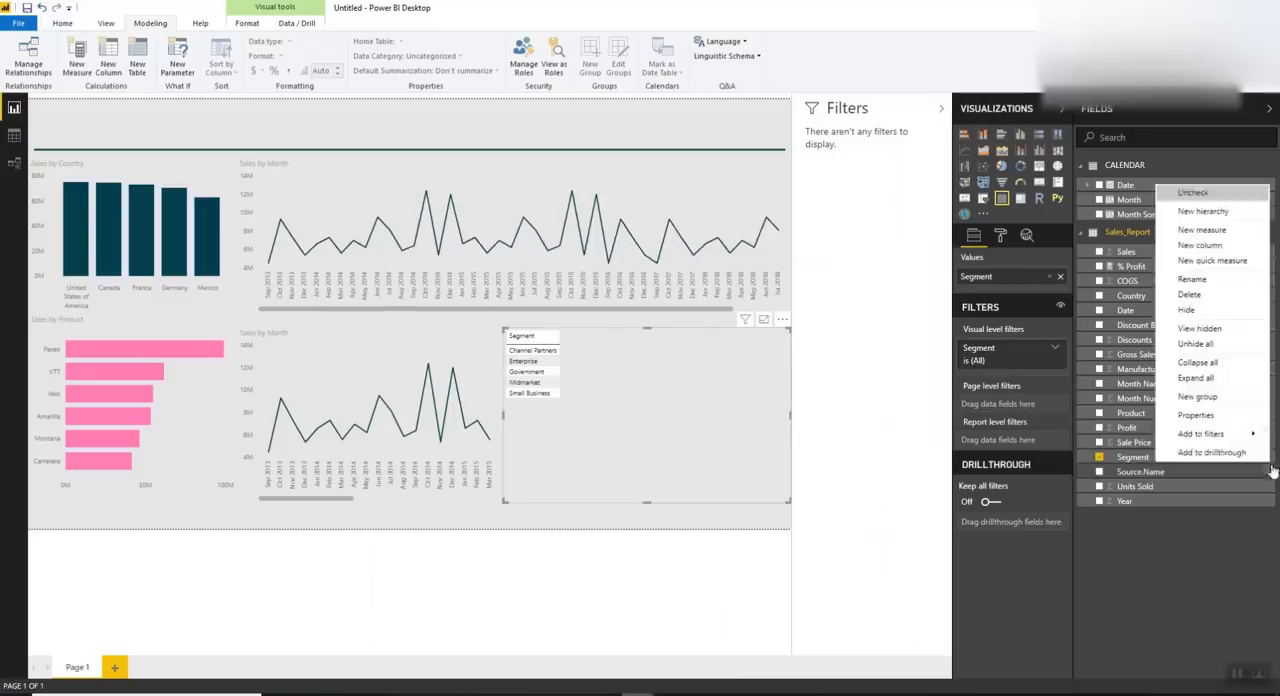
click(1224, 211)
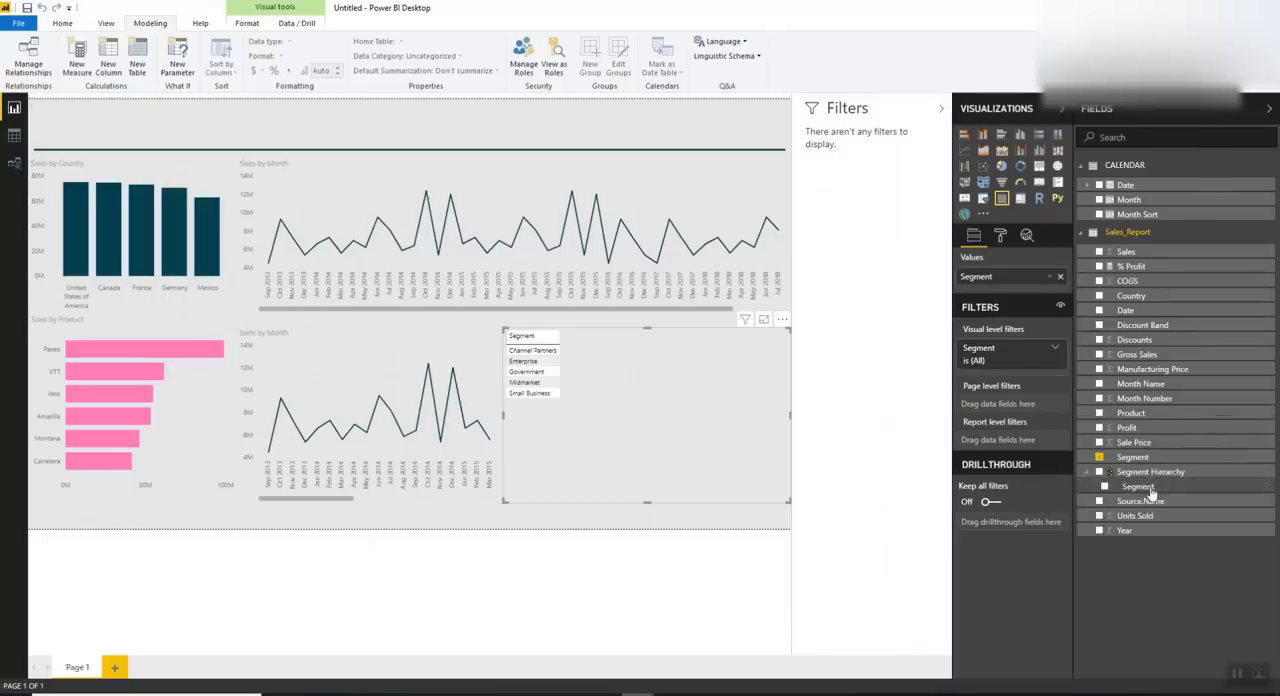
right_click(1265, 417)
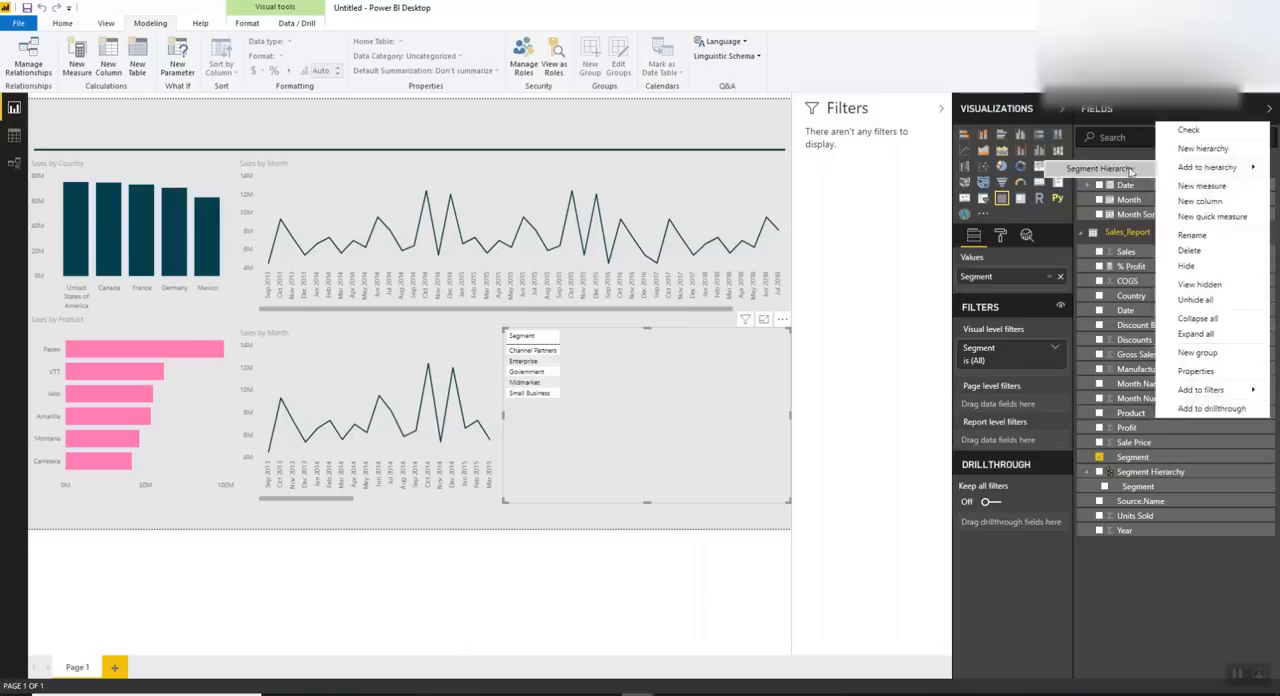
click(1085, 170)
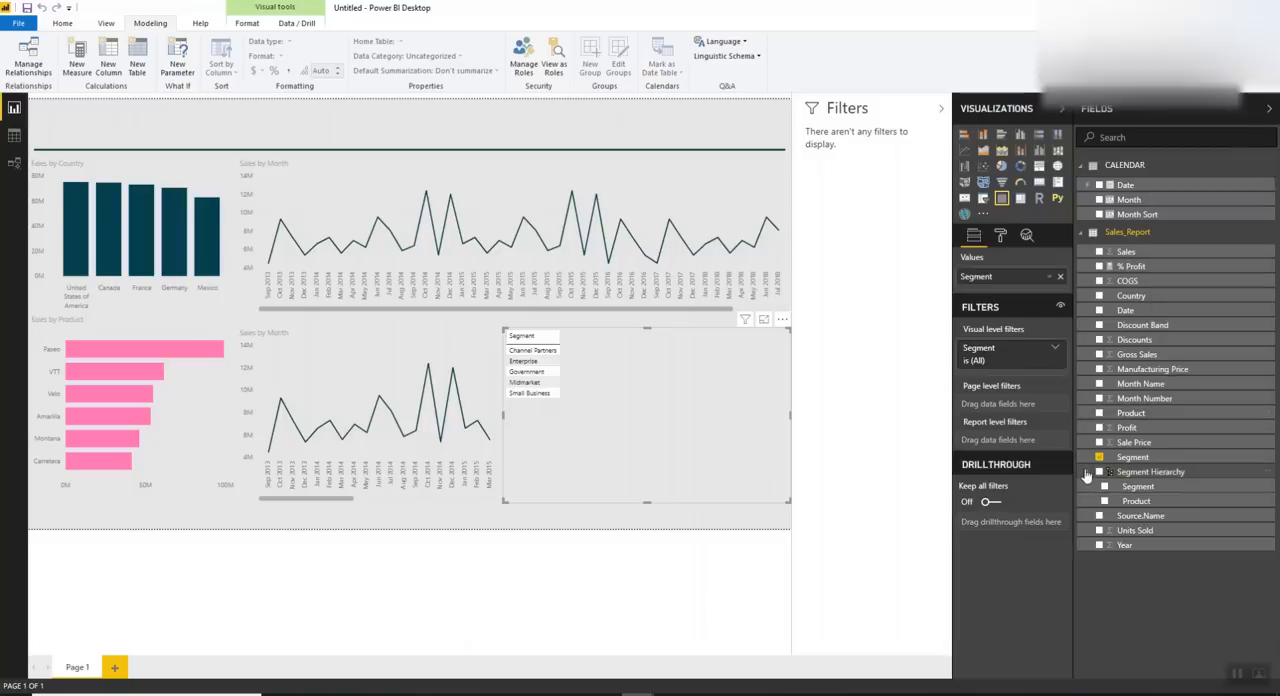
Add Discount Band as the third level of the Segment Hierarchy
right_click(1265, 328)
mouse_move(1171, 372)
click(1063, 371)
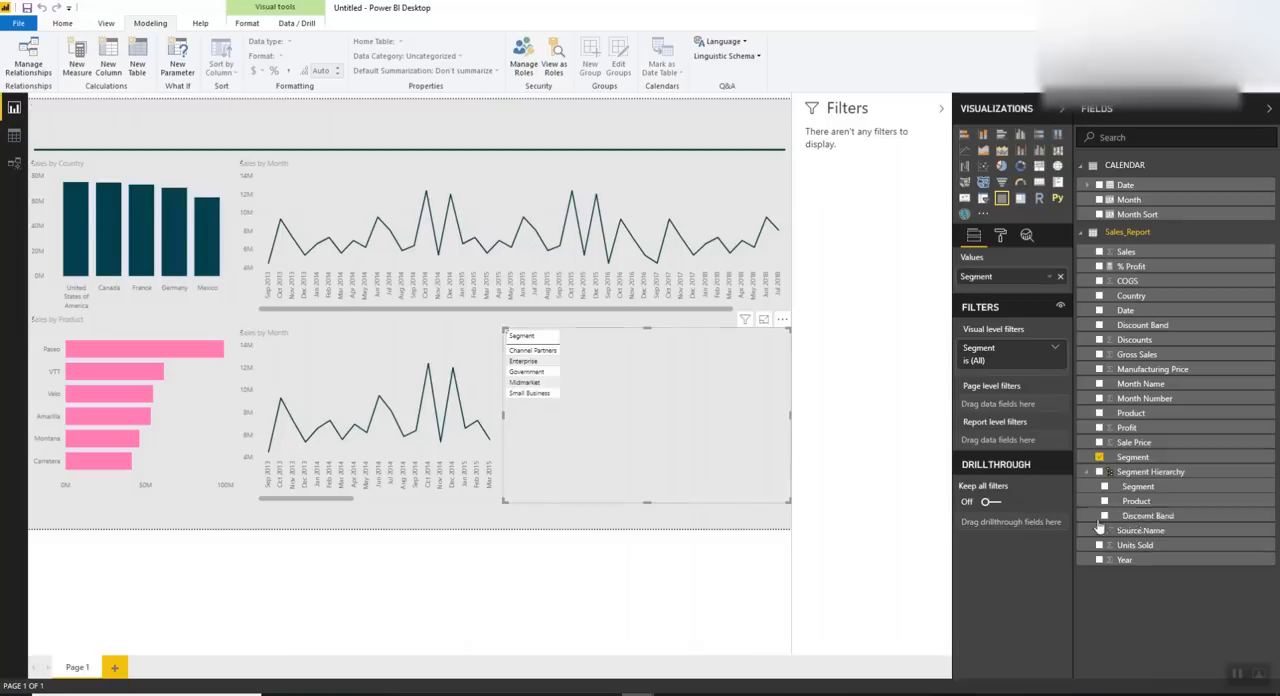
Replace the table's Segment field with the full Segment Hierarchy and convert the table to a matrix
drag(1137, 471, 1020, 280)
drag(985, 344, 921, 392)
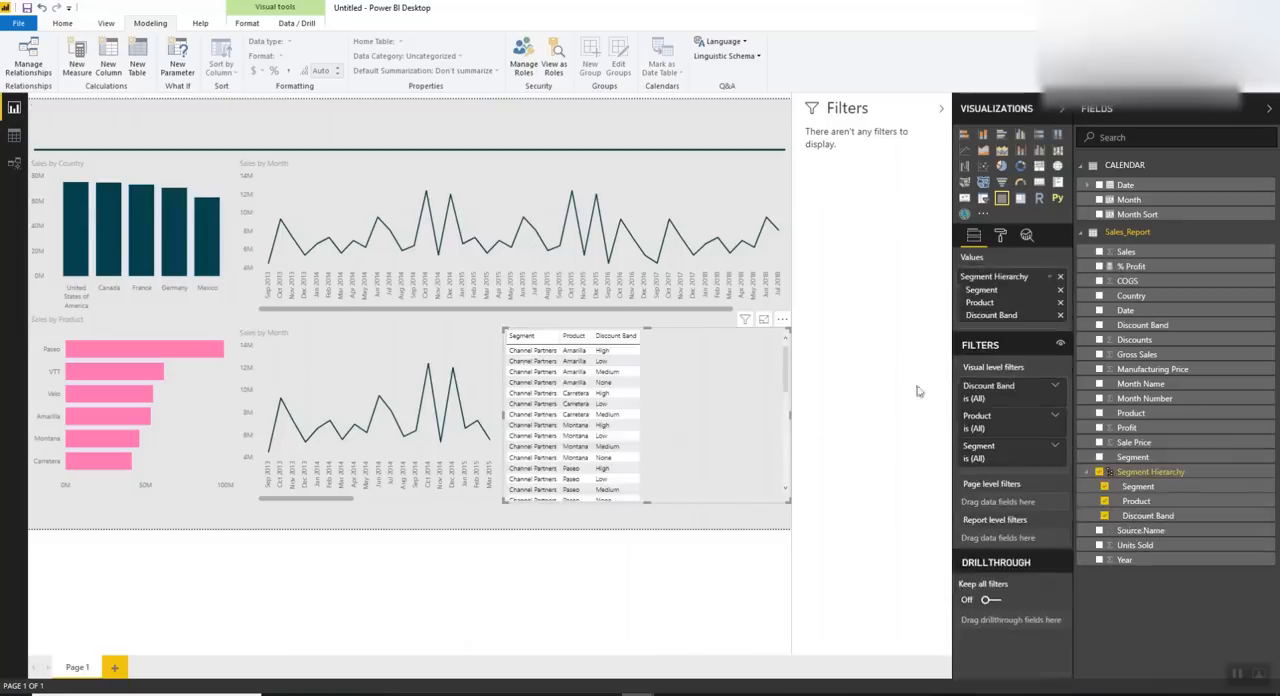
click(1020, 197)
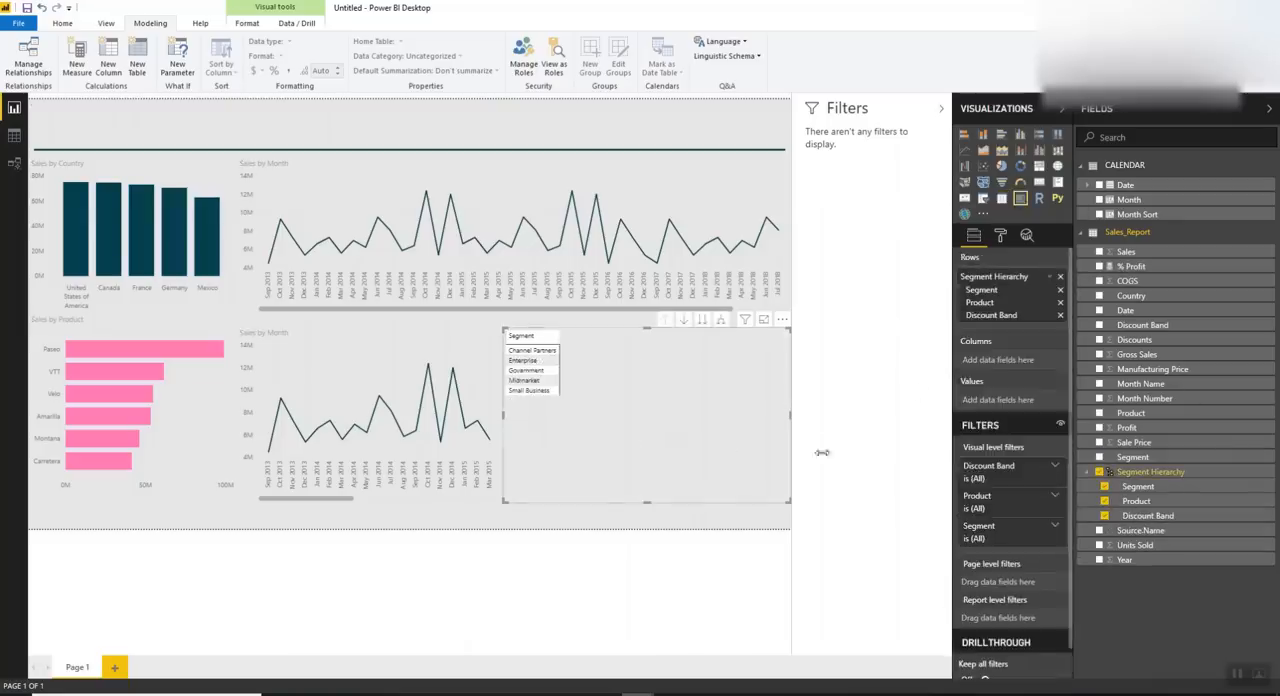
Add Sales, Profit and % Profit, in that order, as the matrix's values
drag(1156, 263, 1013, 404)
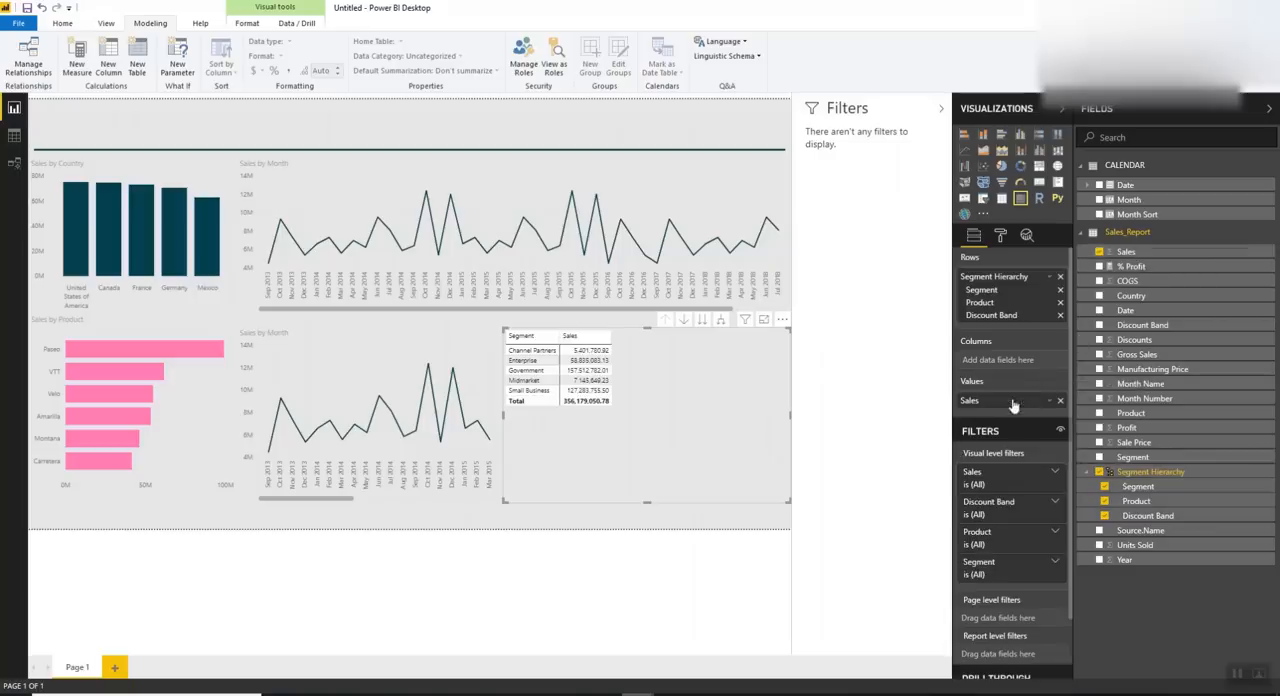
drag(1112, 428, 1010, 412)
drag(1125, 267, 1000, 425)
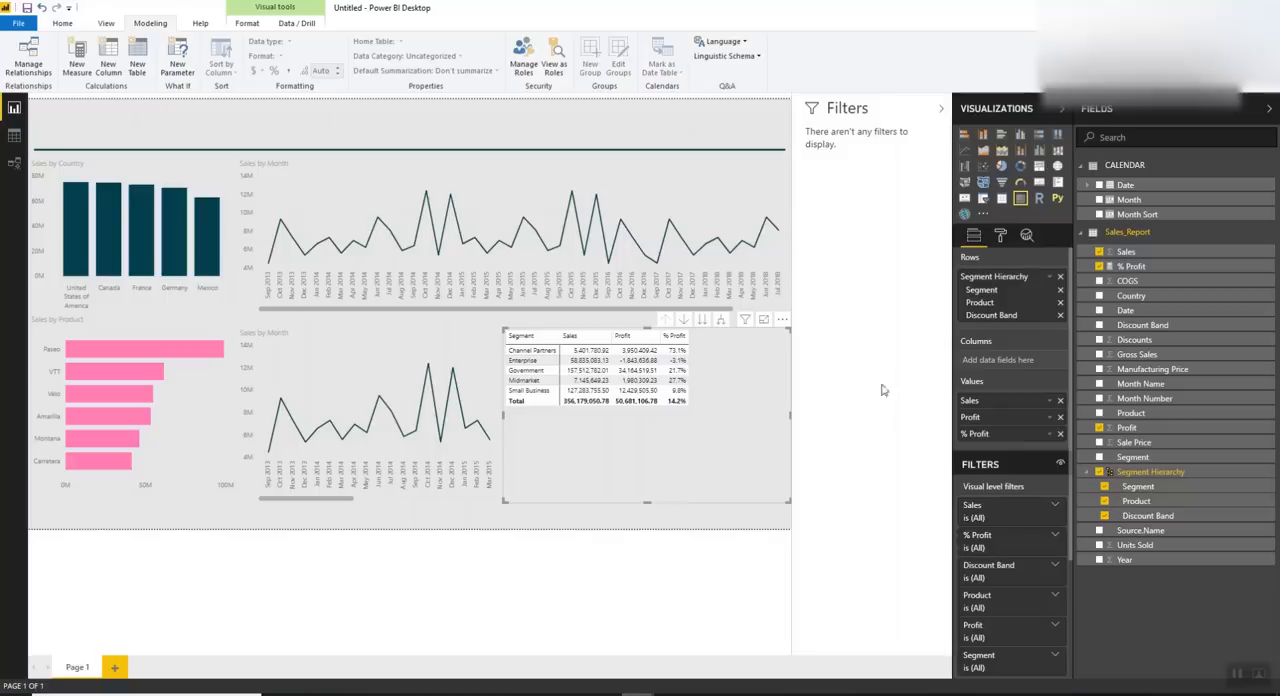
Look through the matrix's General, Style, Values and Subtotals formatting options for the row expand icons setting
click(1000, 234)
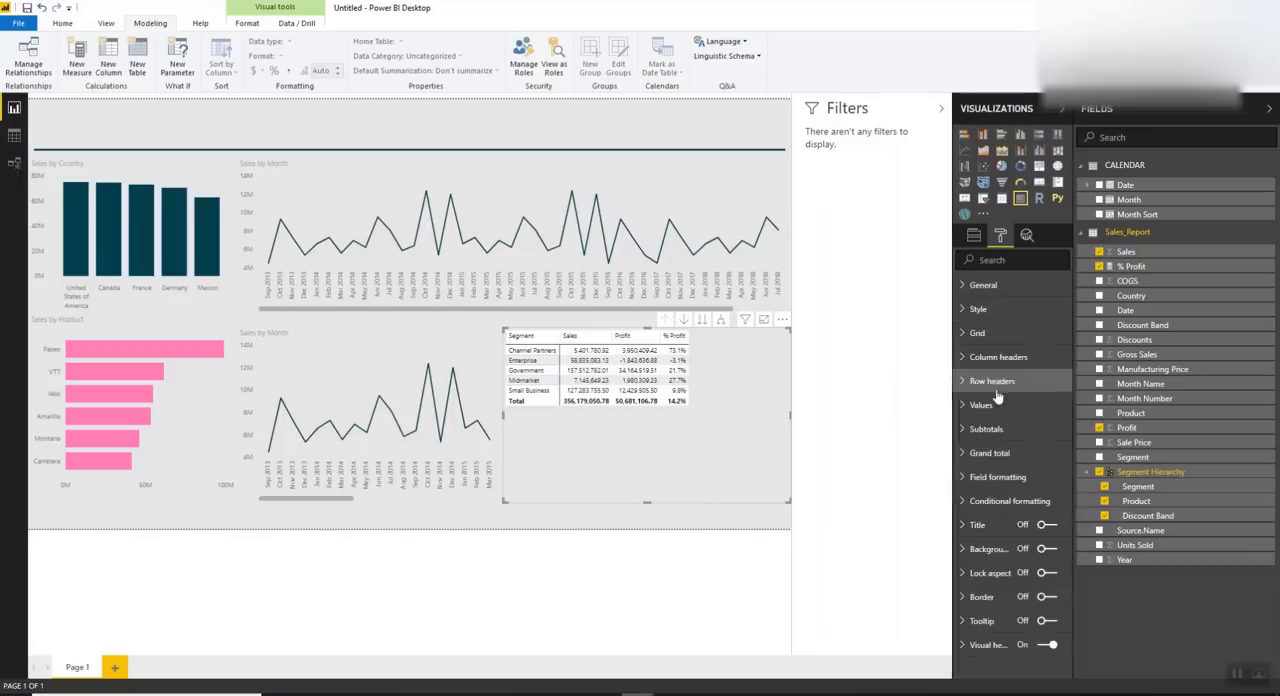
click(1004, 406)
click(1003, 406)
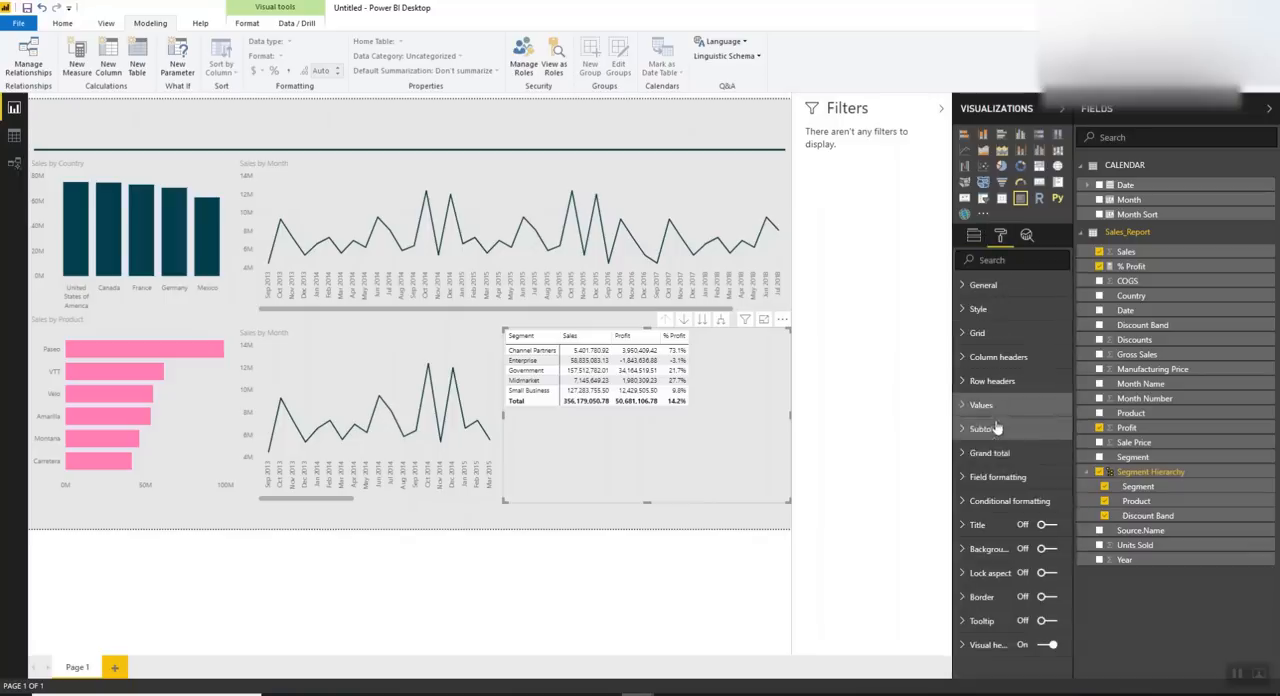
click(998, 405)
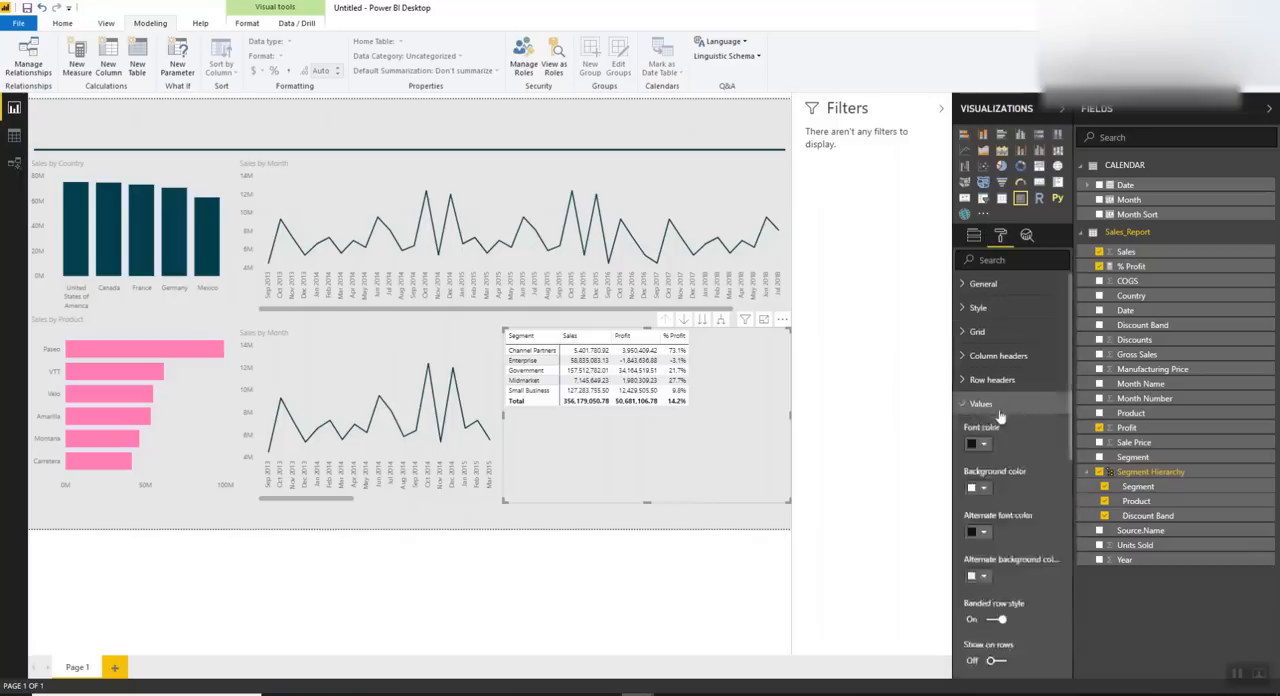
scroll(998, 417, down, 3)
scroll(998, 417, up, 5)
click(986, 287)
click(988, 292)
click(983, 313)
click(983, 313)
click(988, 411)
click(986, 429)
click(986, 429)
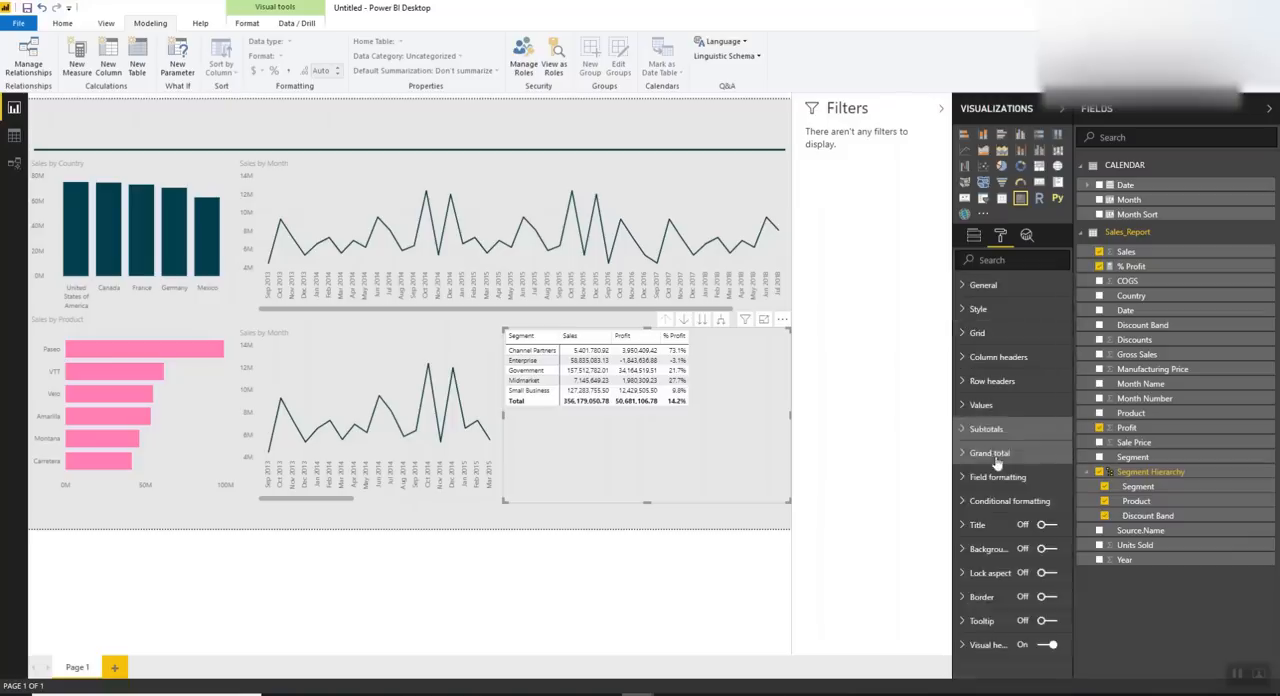
Examine the matrix's field formatting and conditional formatting options
click(998, 478)
scroll(1012, 470, down, 3)
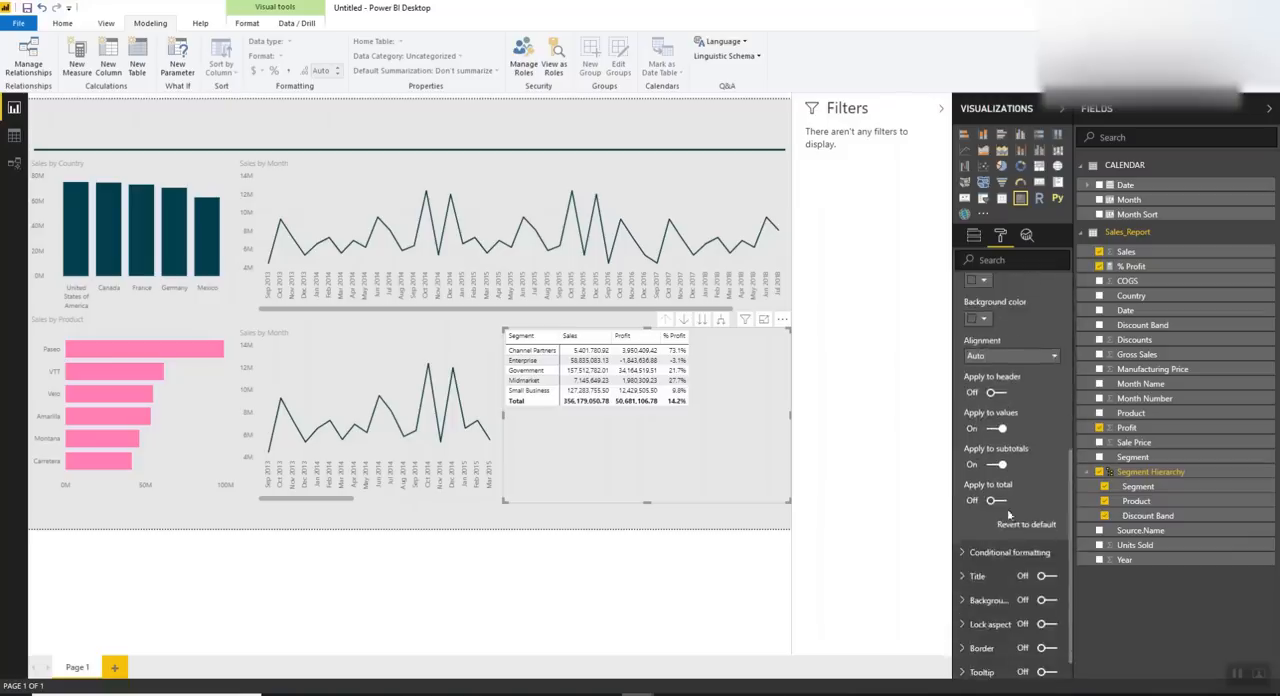
scroll(1008, 514, up, 3)
click(995, 419)
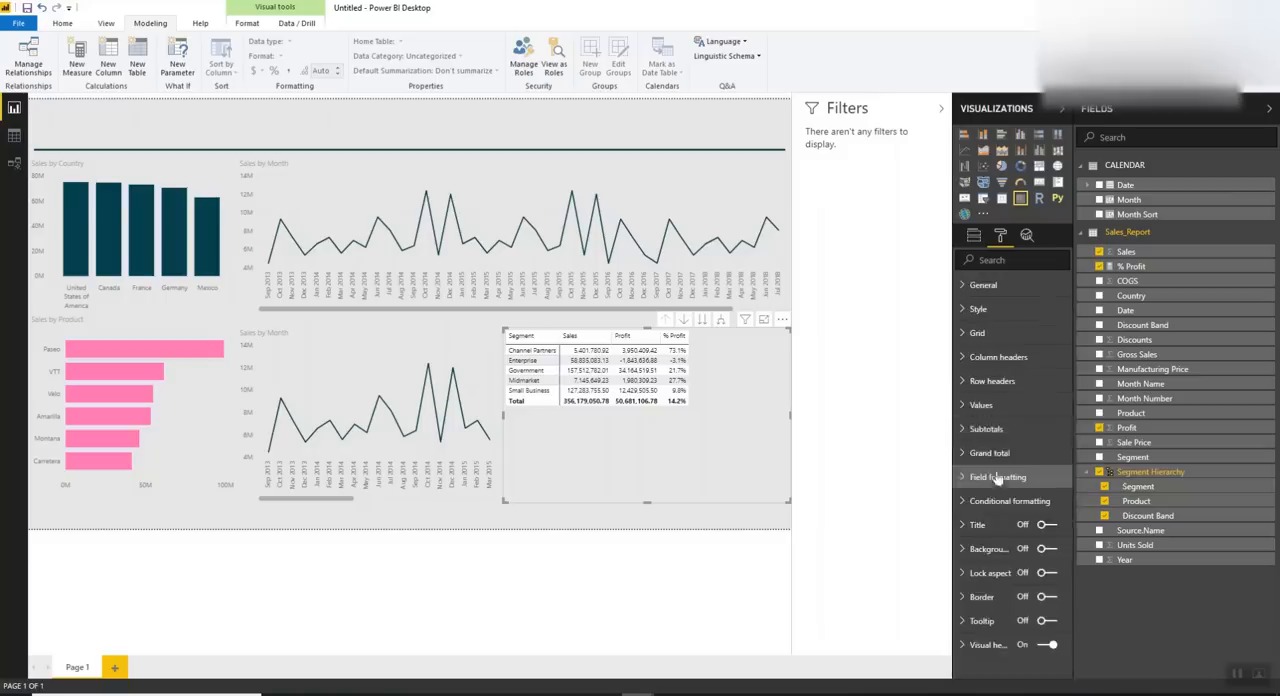
click(1000, 500)
scroll(1015, 478, down, 2)
scroll(1012, 468, up, 1)
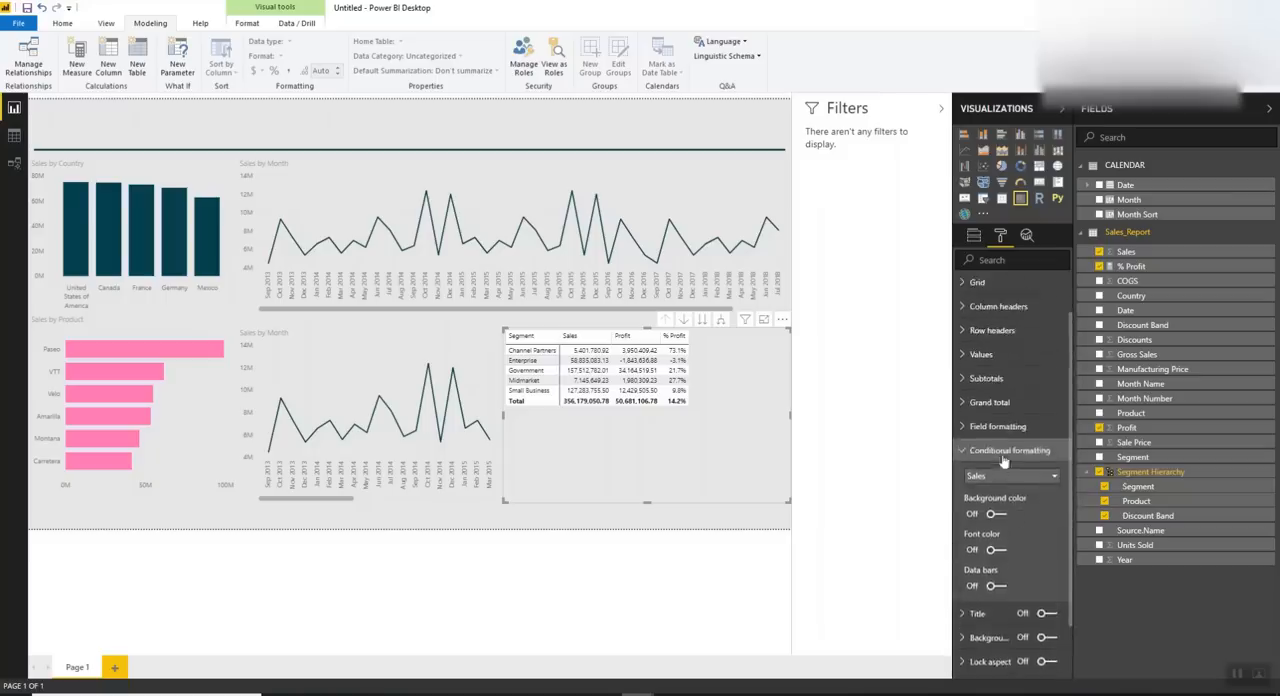
click(1004, 459)
click(1006, 479)
scroll(1010, 468, down, 3)
scroll(1012, 468, down, 2)
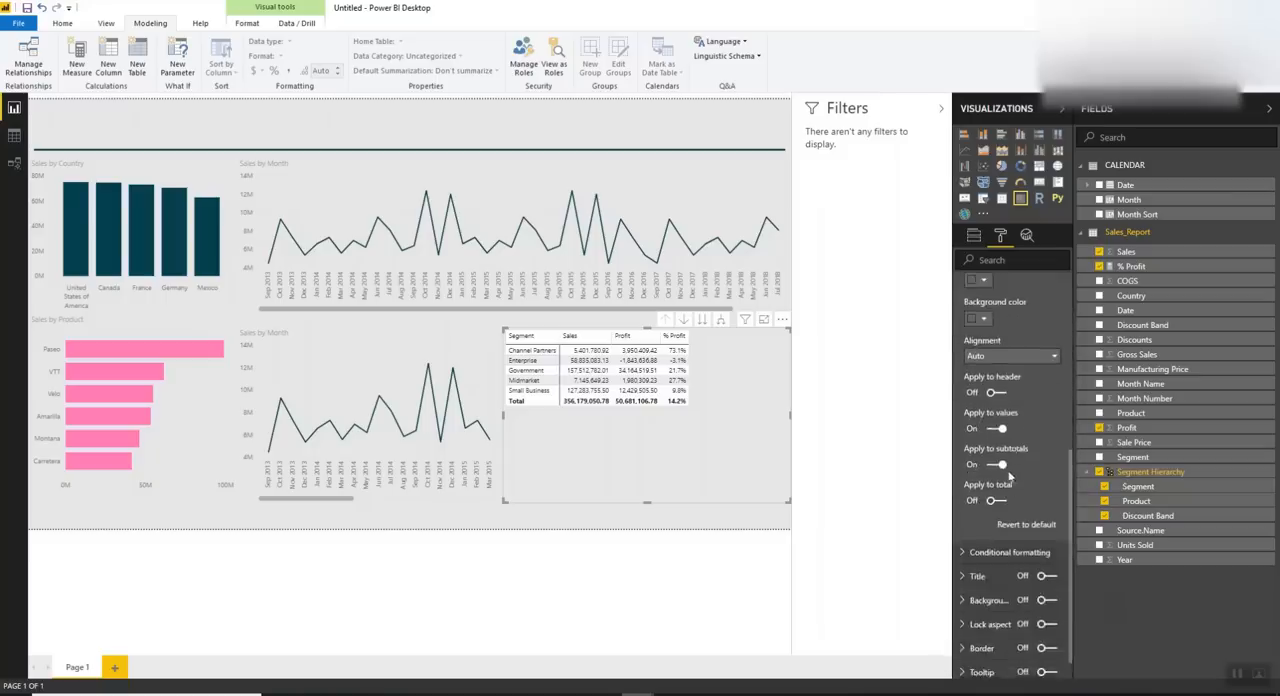
scroll(1000, 420, up, 4)
Recheck the matrix's values, column header, row header, subtotal and conditional formatting options for the expand icons setting
click(983, 363)
scroll(1003, 429, down, 2)
scroll(995, 420, up, 4)
click(985, 408)
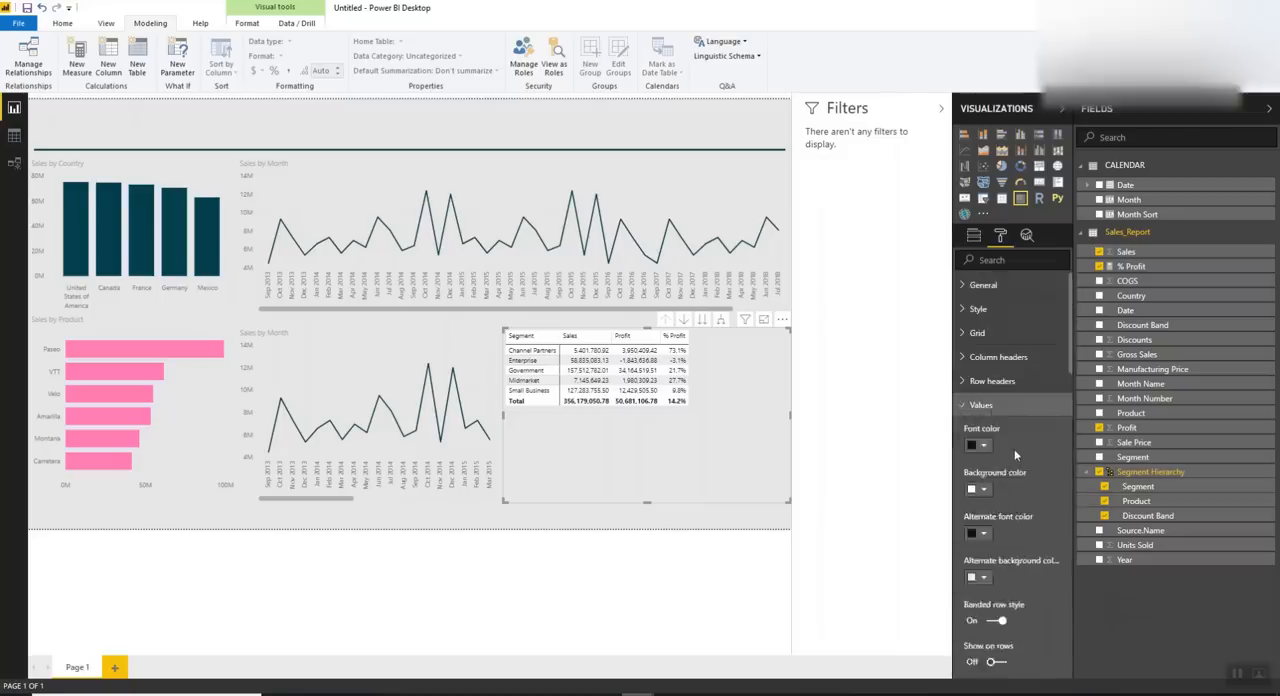
scroll(1014, 445, down, 3)
scroll(1000, 420, up, 4)
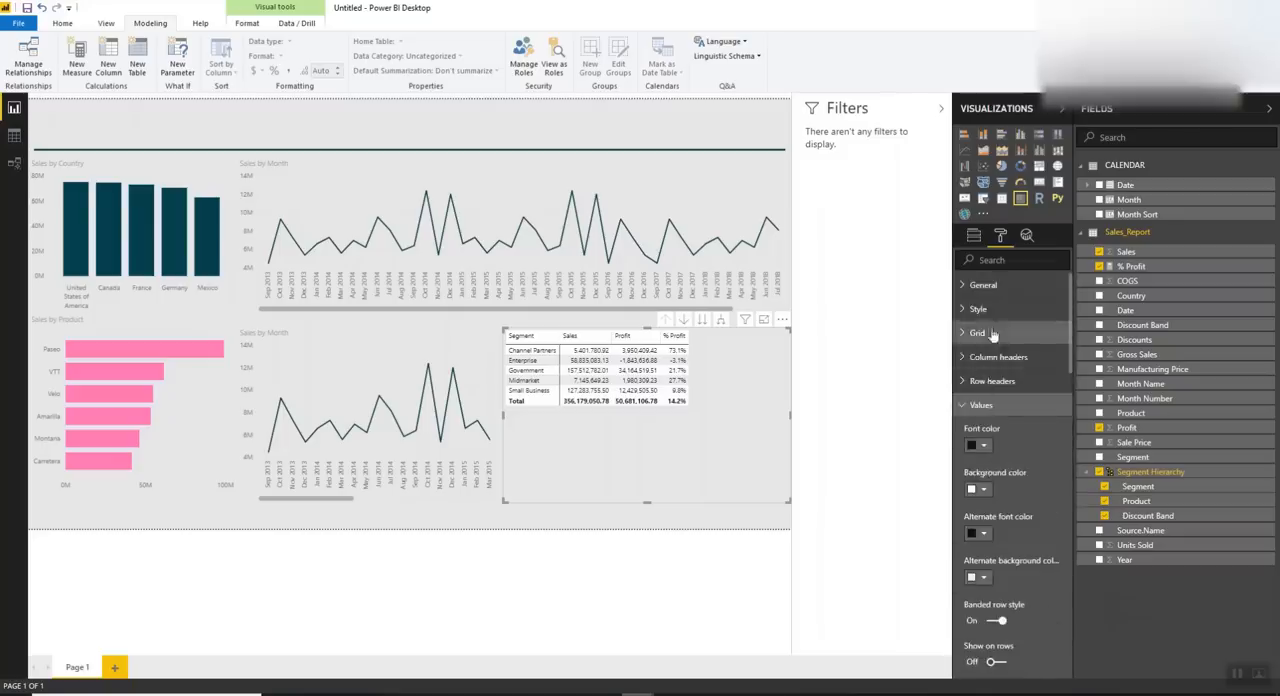
click(991, 315)
click(991, 316)
click(989, 360)
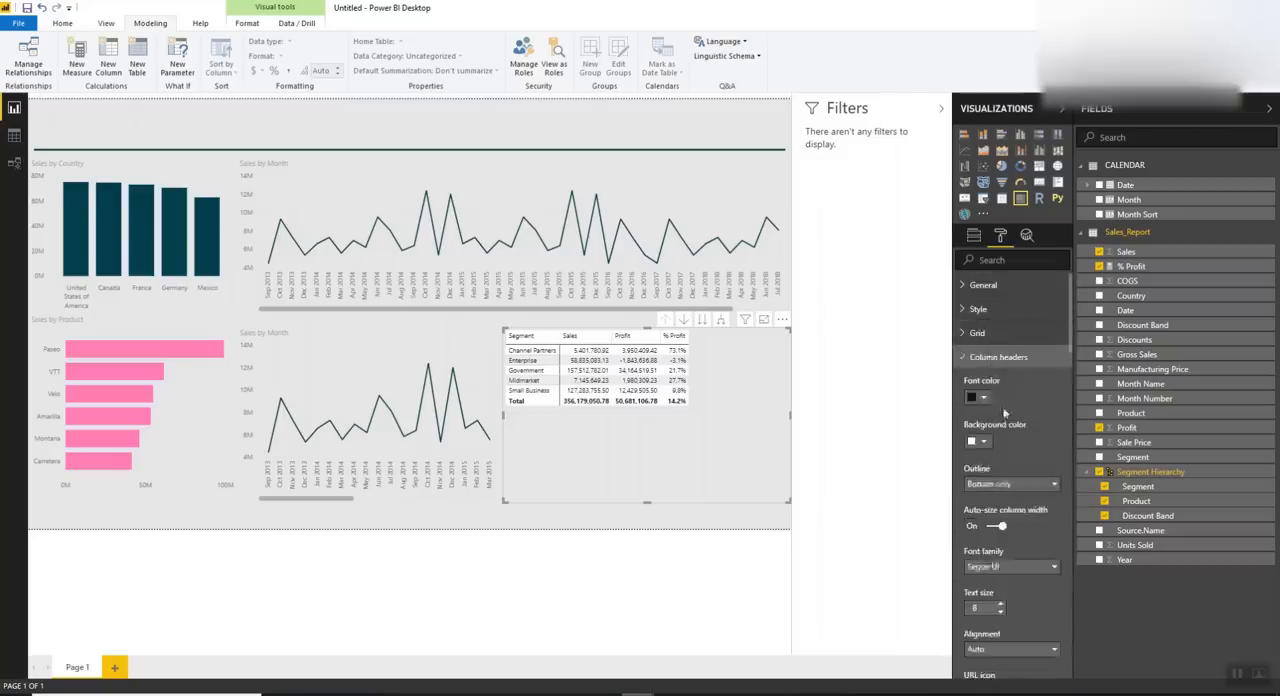
scroll(988, 378, down, 3)
scroll(986, 385, up, 3)
click(992, 362)
click(991, 382)
click(991, 386)
click(993, 406)
click(994, 409)
scroll(998, 433, down, 3)
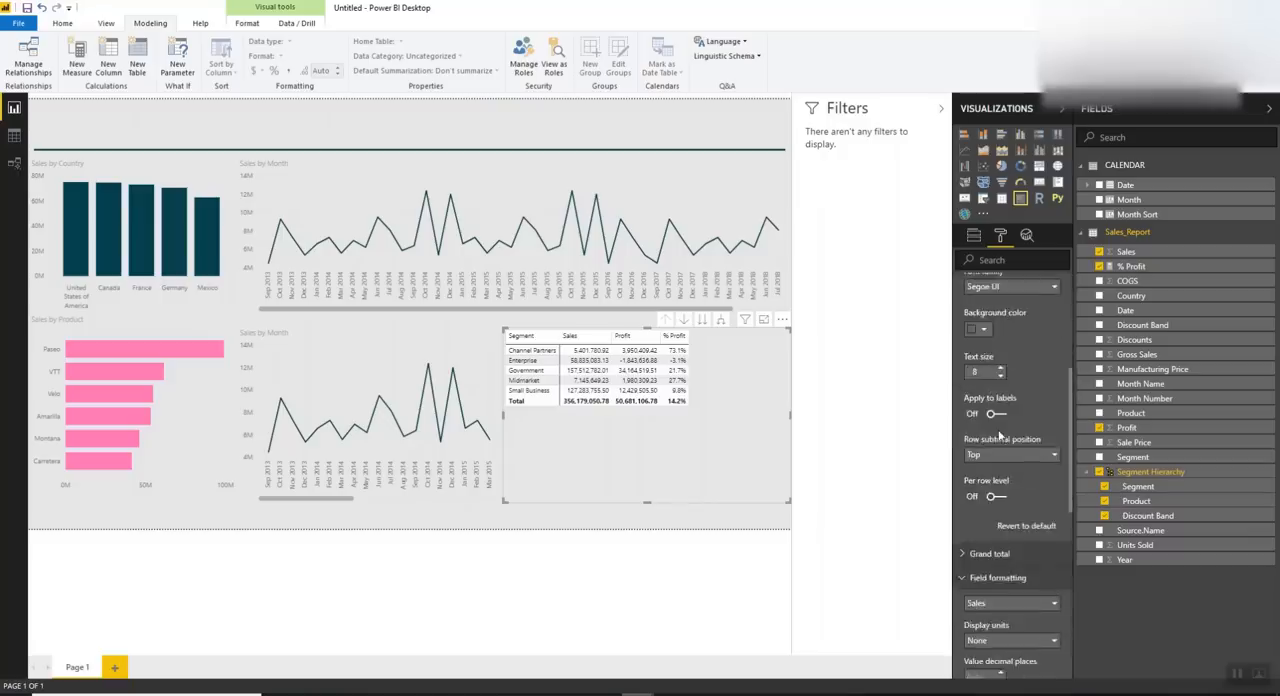
scroll(998, 433, up, 3)
click(988, 362)
scroll(1001, 440, down, 3)
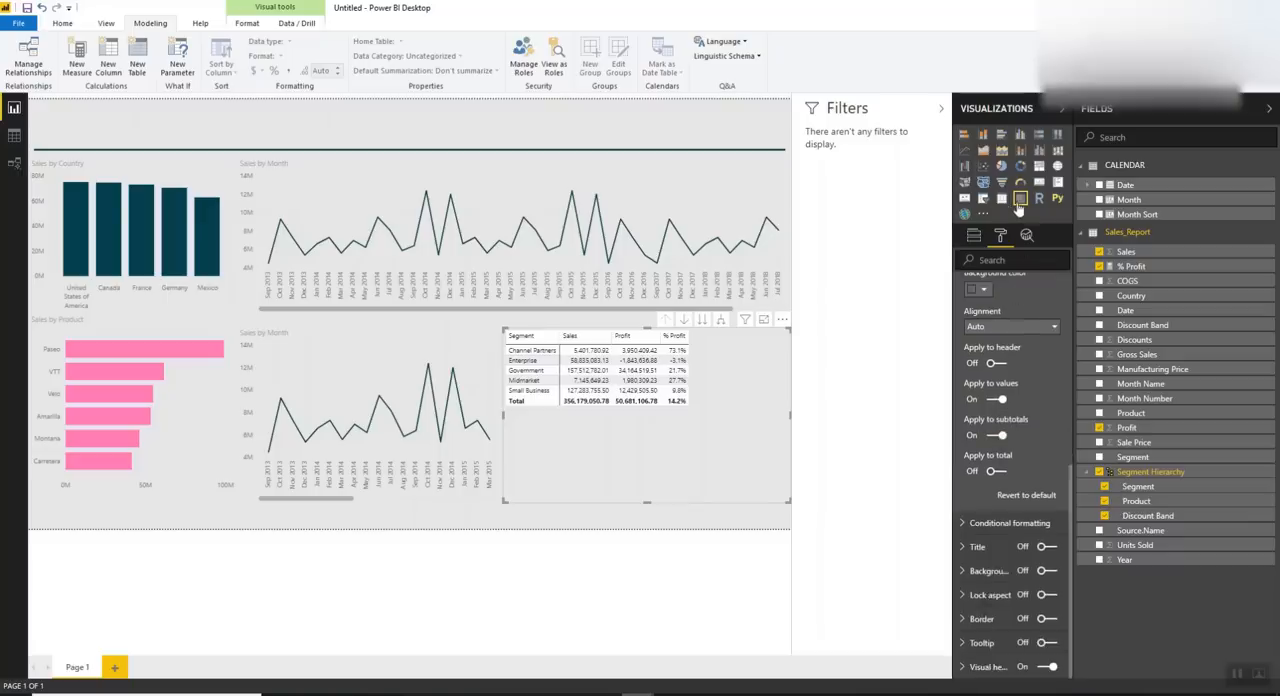
click(1015, 522)
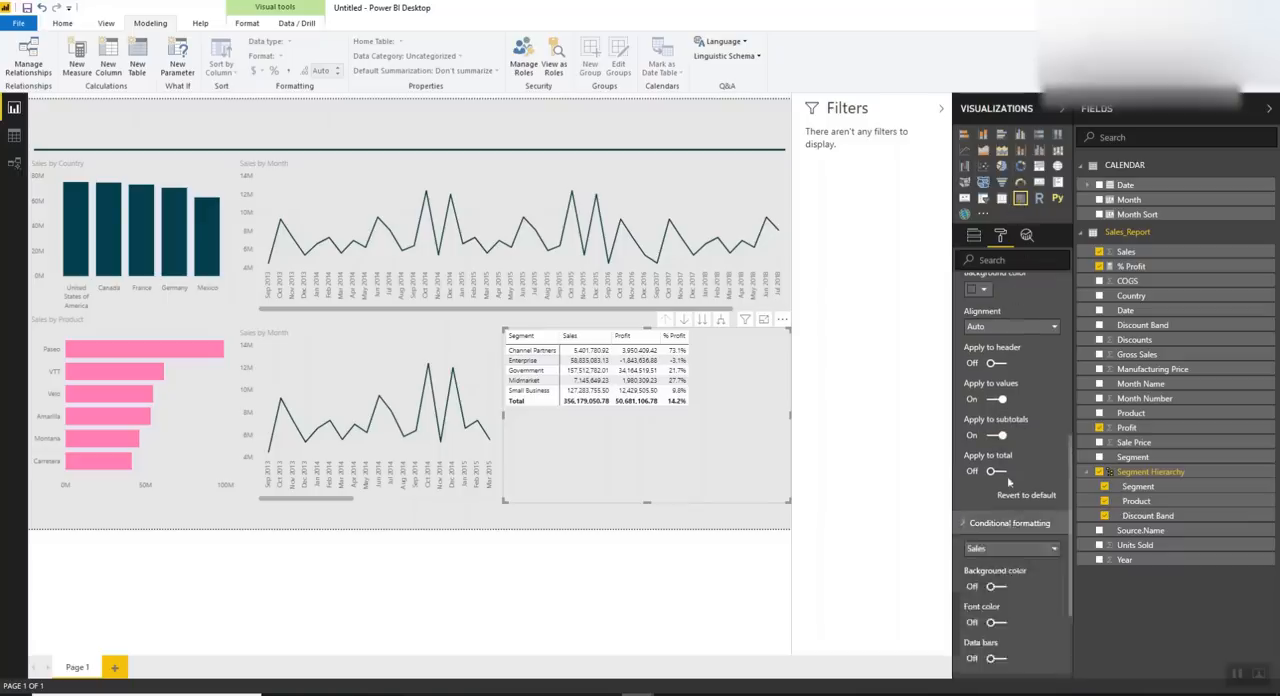
scroll(1002, 553, up, 6)
Turn on the +/- icons in the matrix's row headers and return to its field settings
click(991, 285)
scroll(990, 402, down, 2)
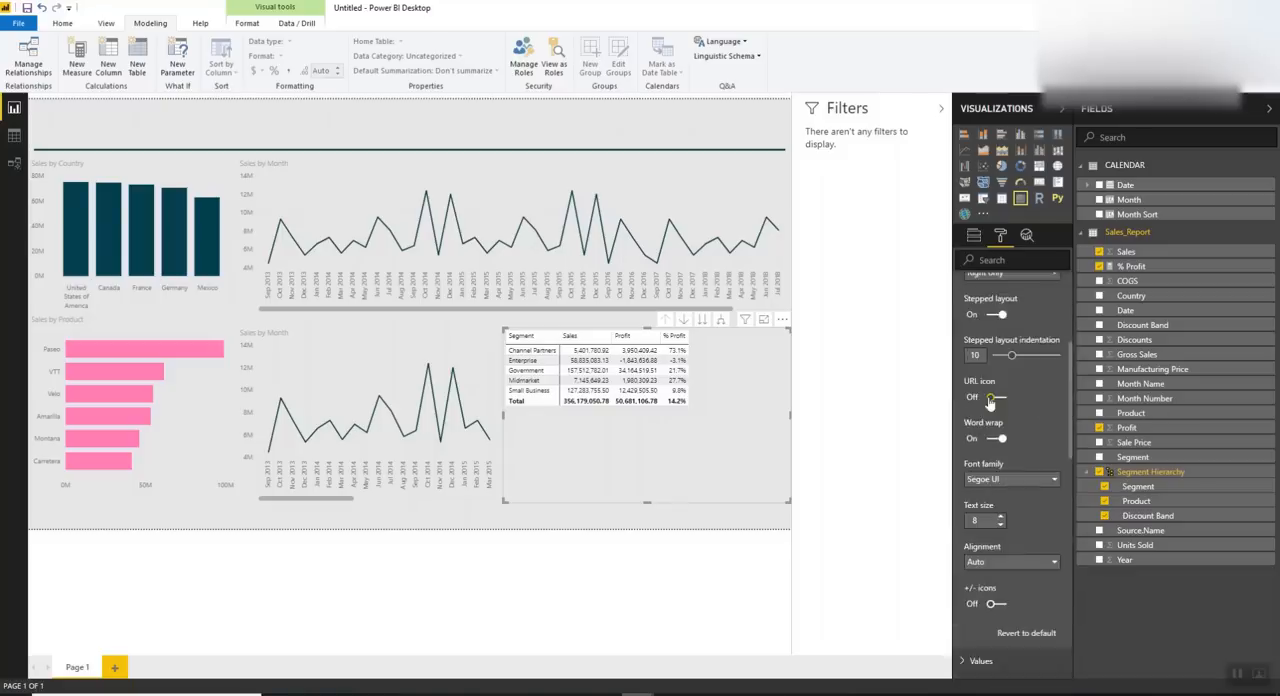
scroll(995, 600, up, 4)
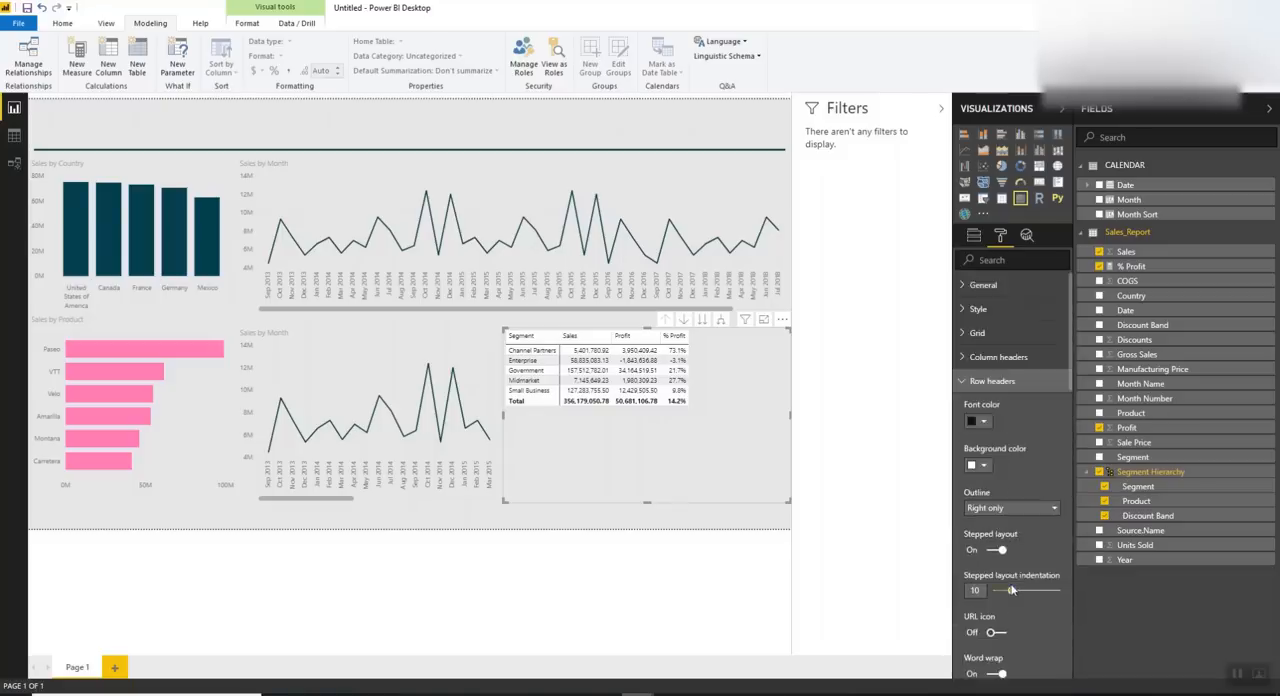
scroll(1008, 580, down, 3)
click(1000, 573)
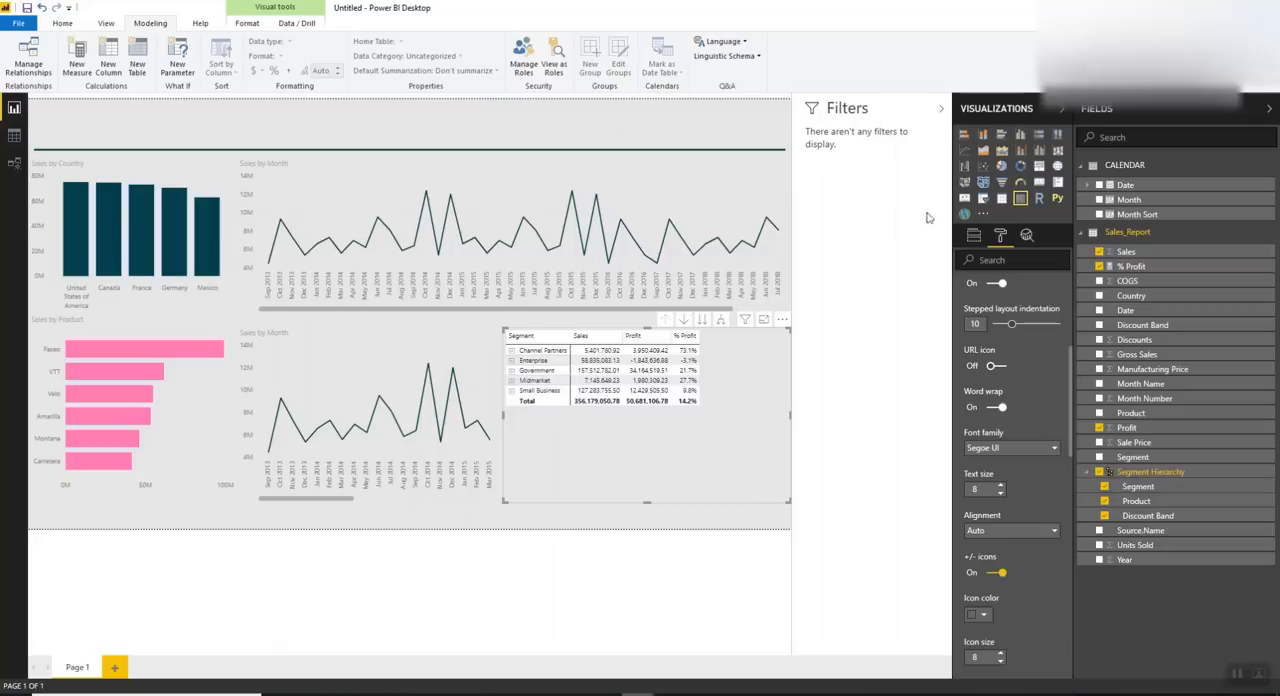
scroll(1020, 330, up, 5)
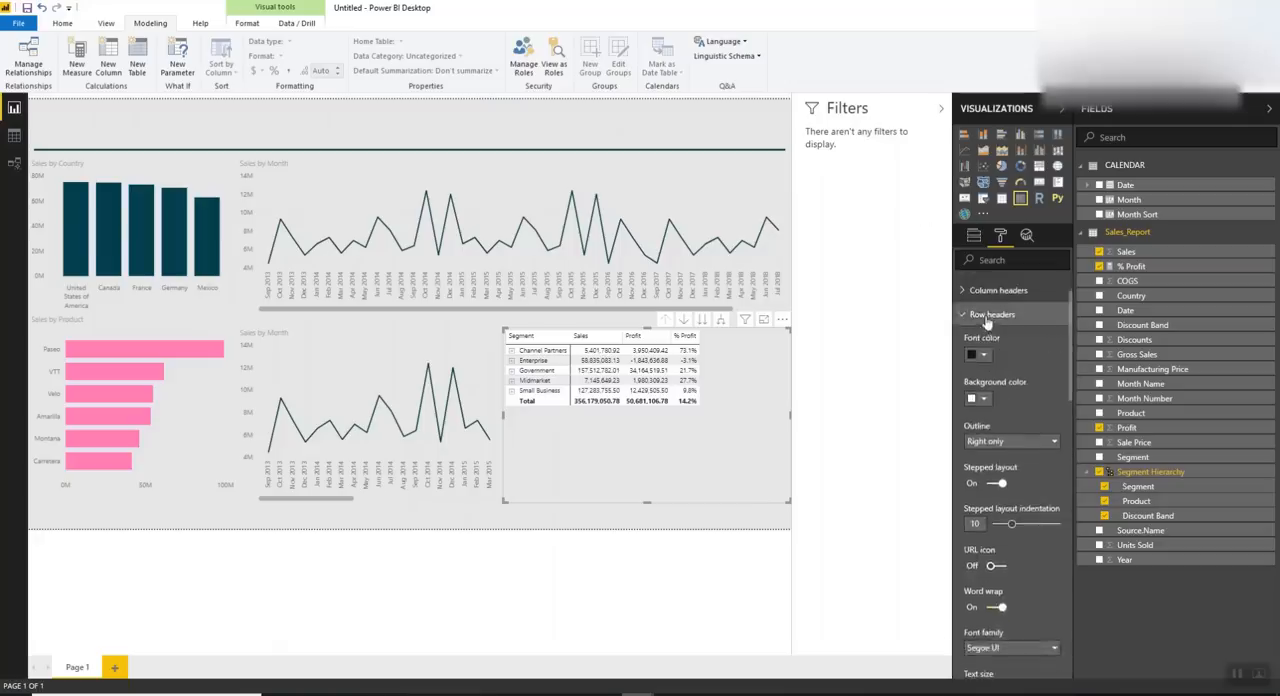
click(992, 314)
click(975, 242)
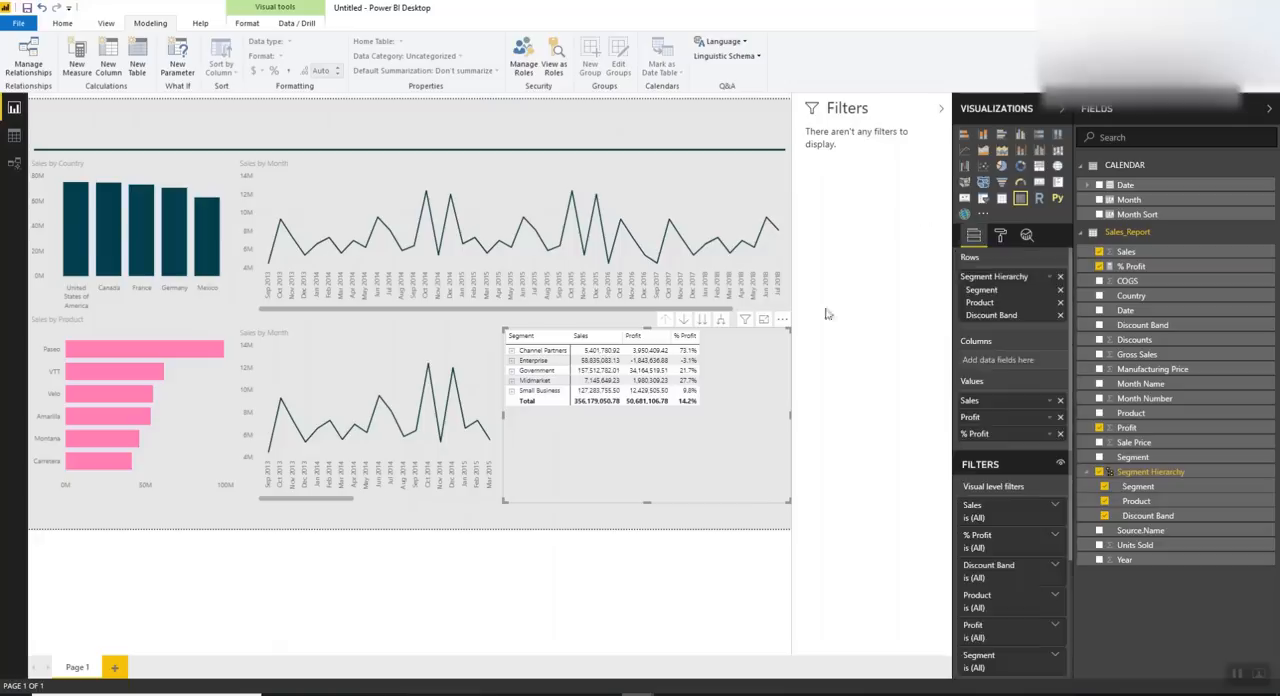
Expand Channel Partners, Amarilla, VTT and Enterprise in the matrix to inspect the hierarchy levels, and collapse them again
click(511, 351)
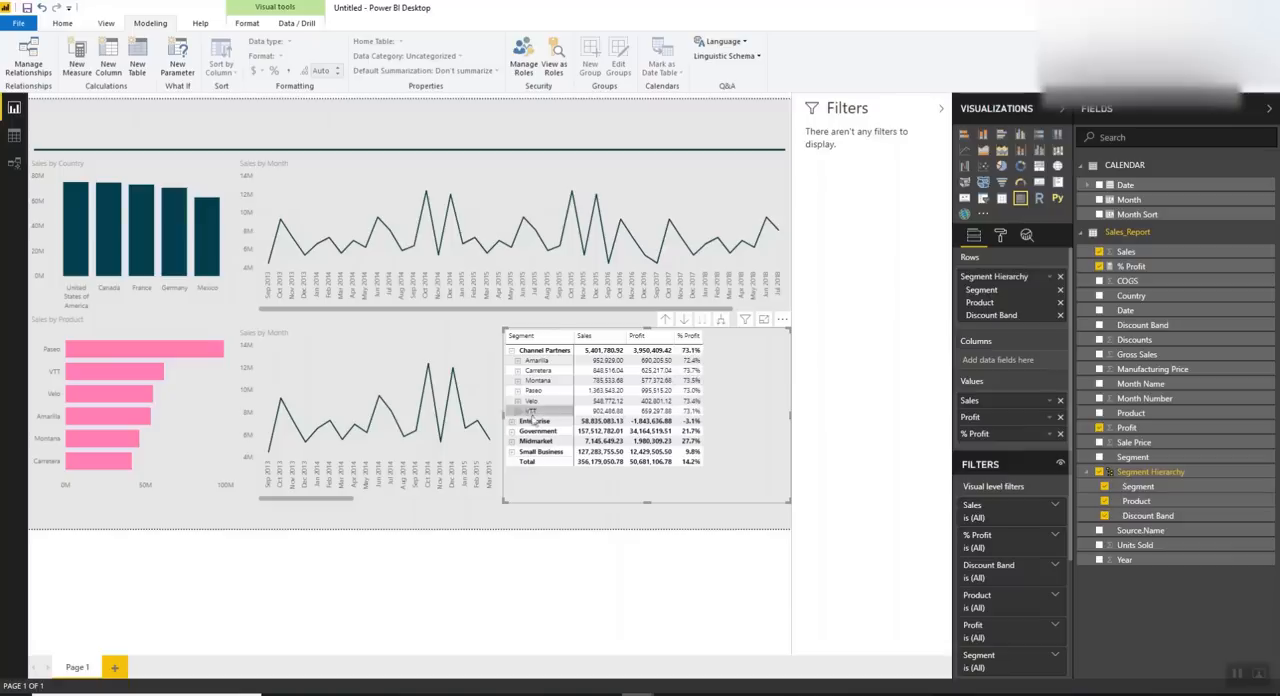
click(515, 361)
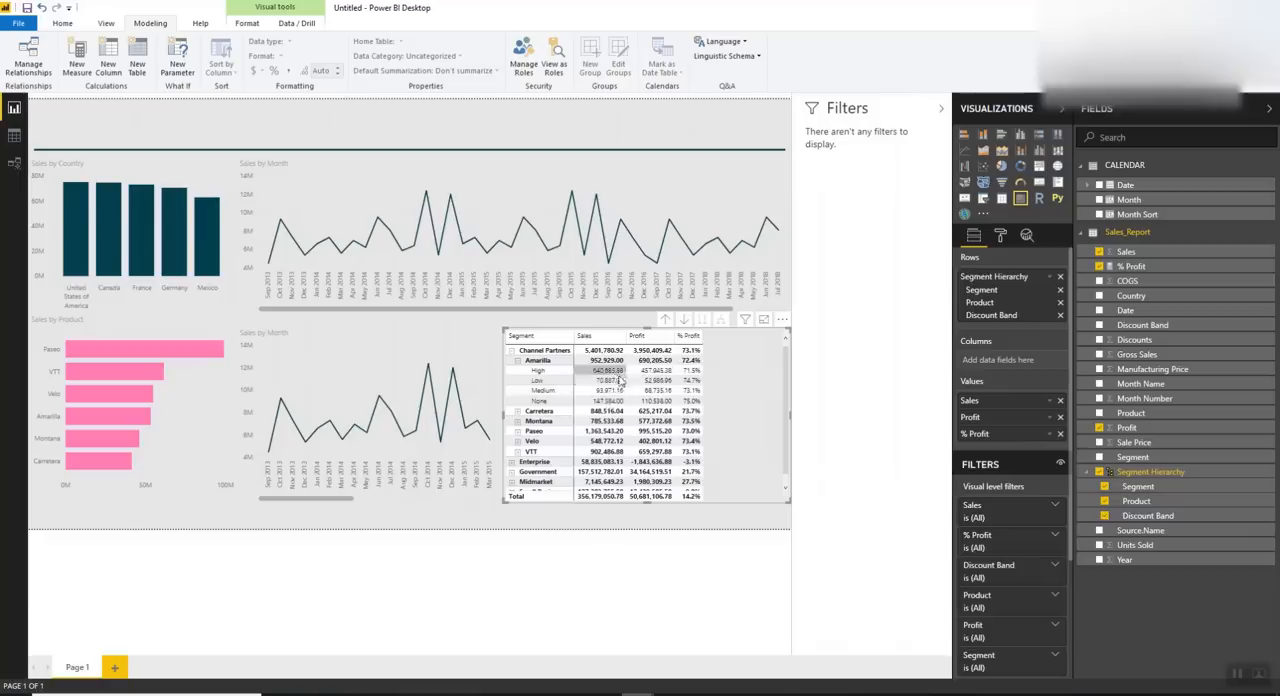
click(517, 362)
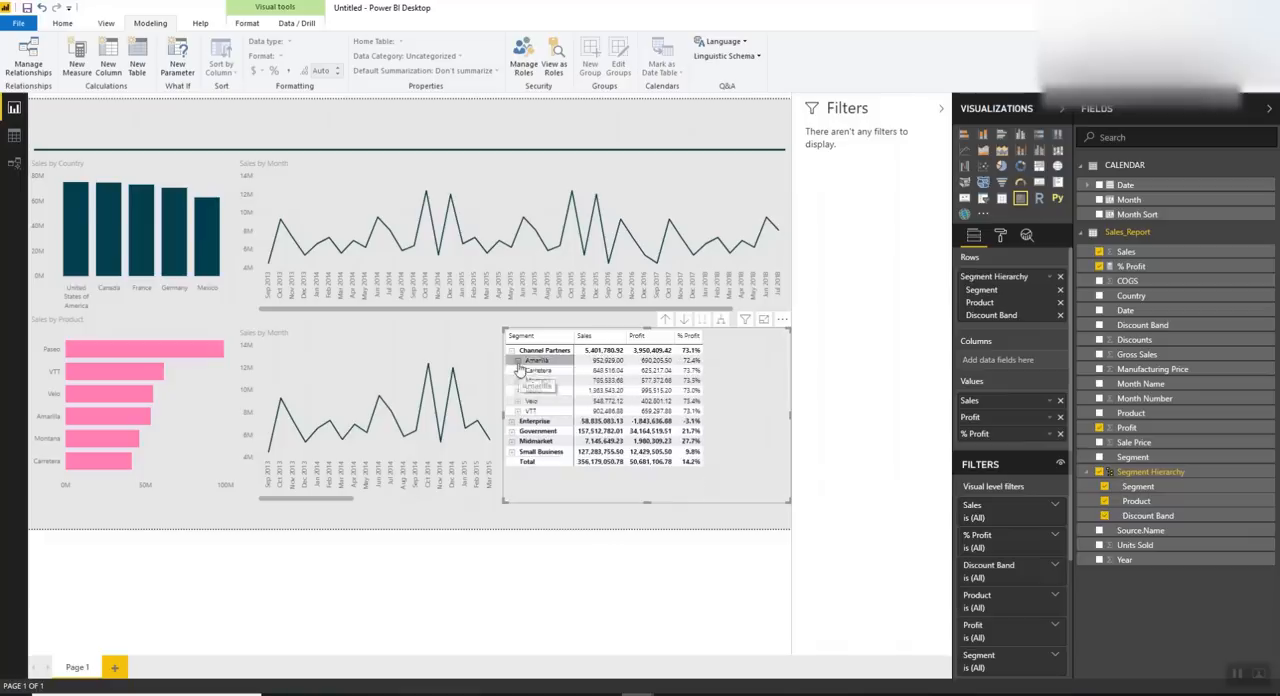
click(518, 411)
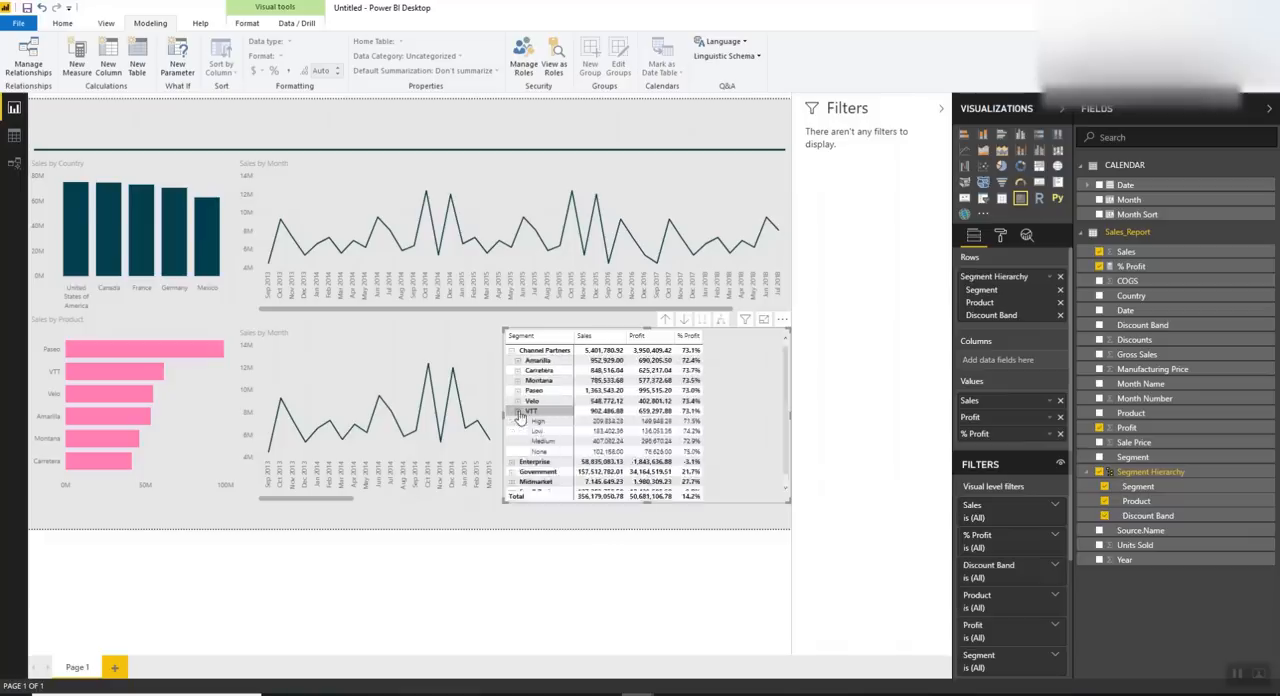
click(518, 411)
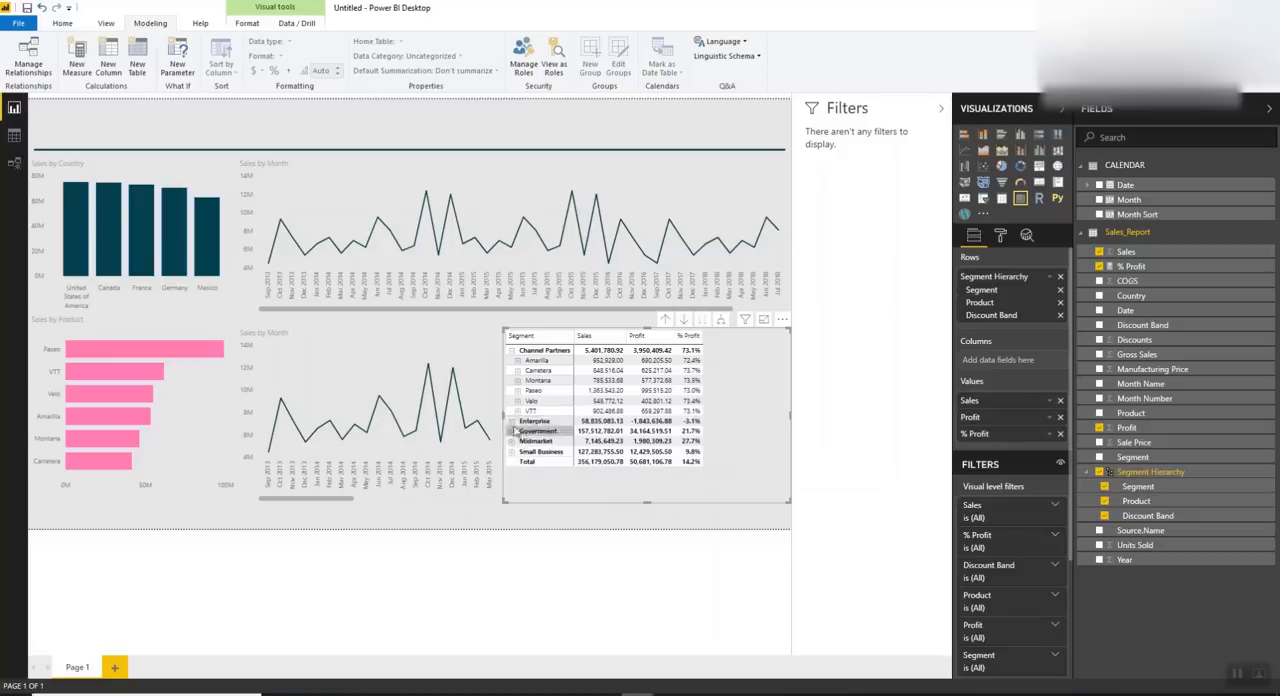
click(517, 421)
scroll(530, 420, down, 1)
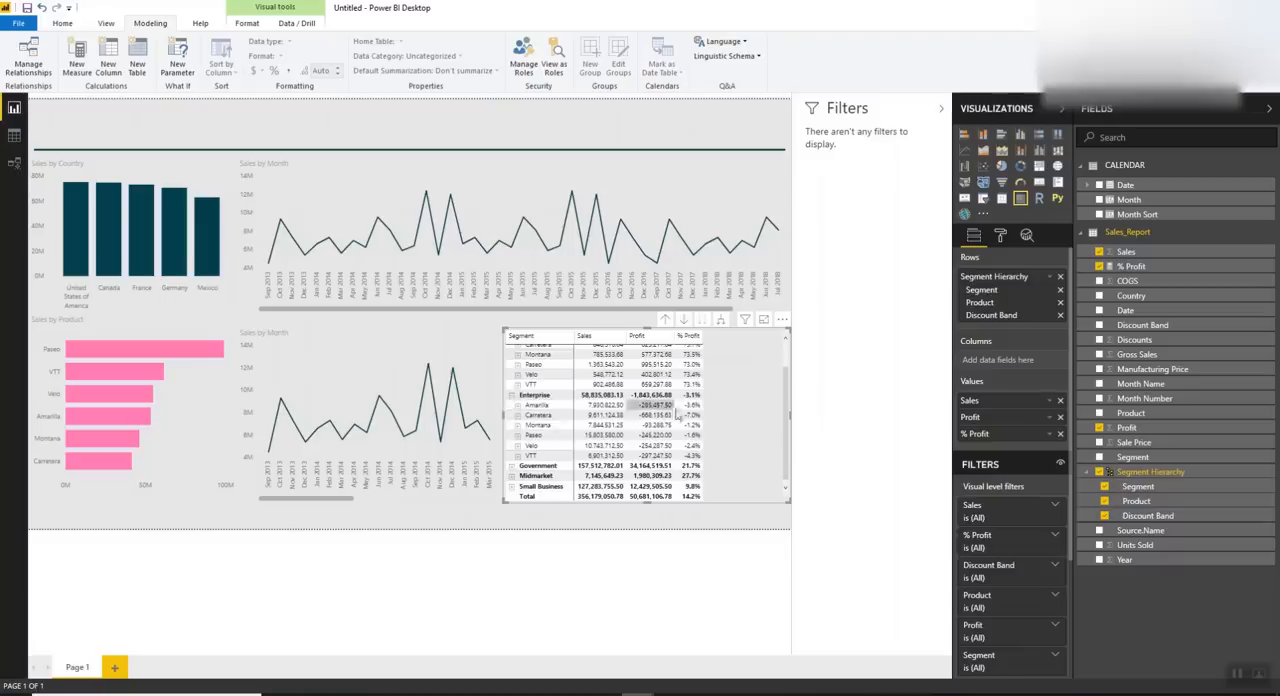
click(513, 397)
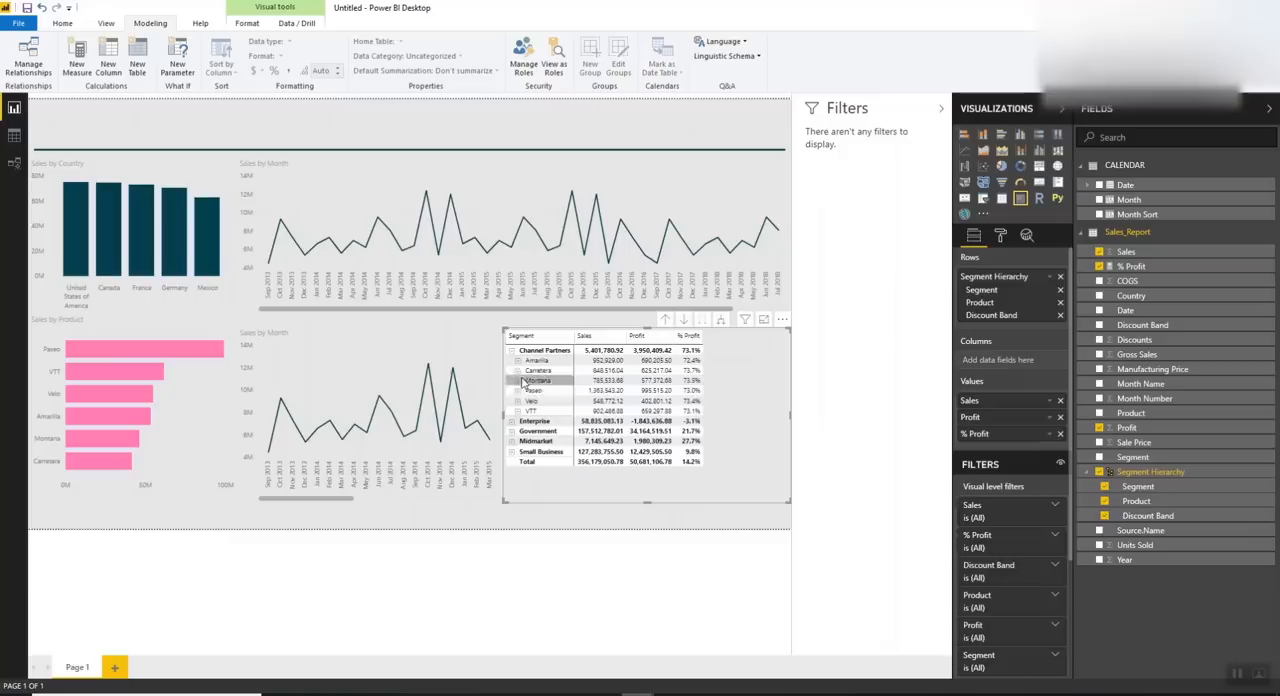
click(512, 351)
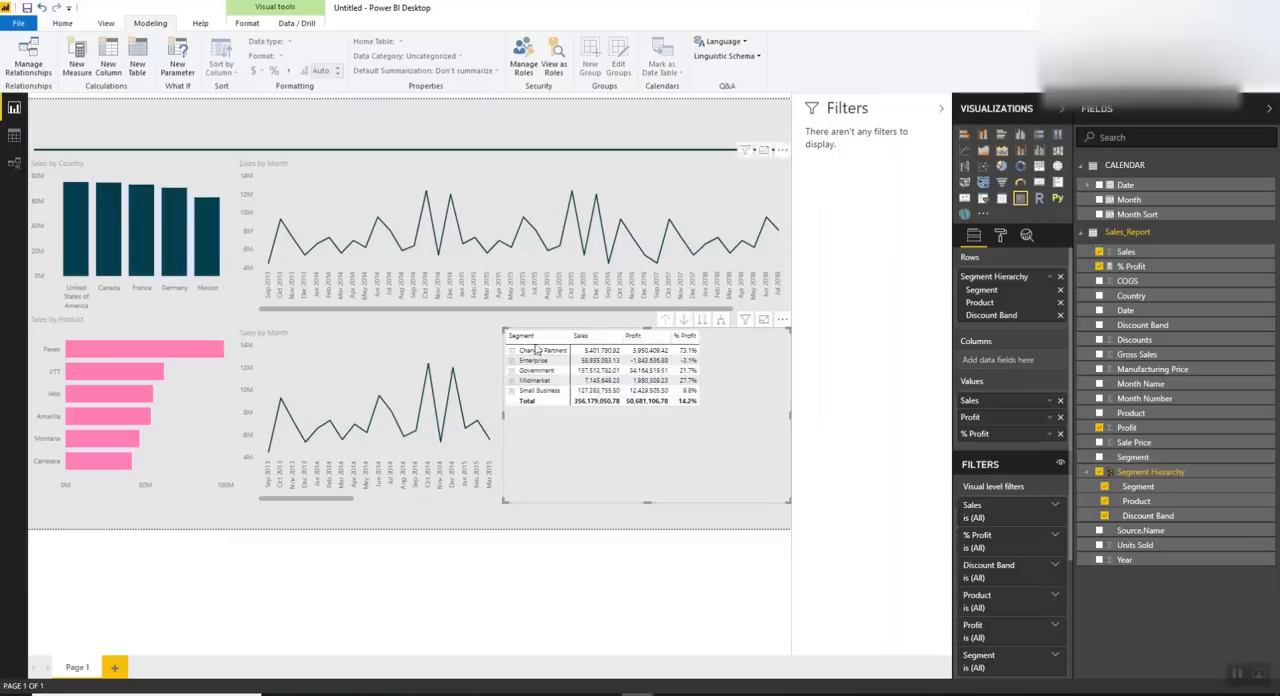
Delete the narrowed Sales by Month line chart beneath the original and select the matrix
click(401, 349)
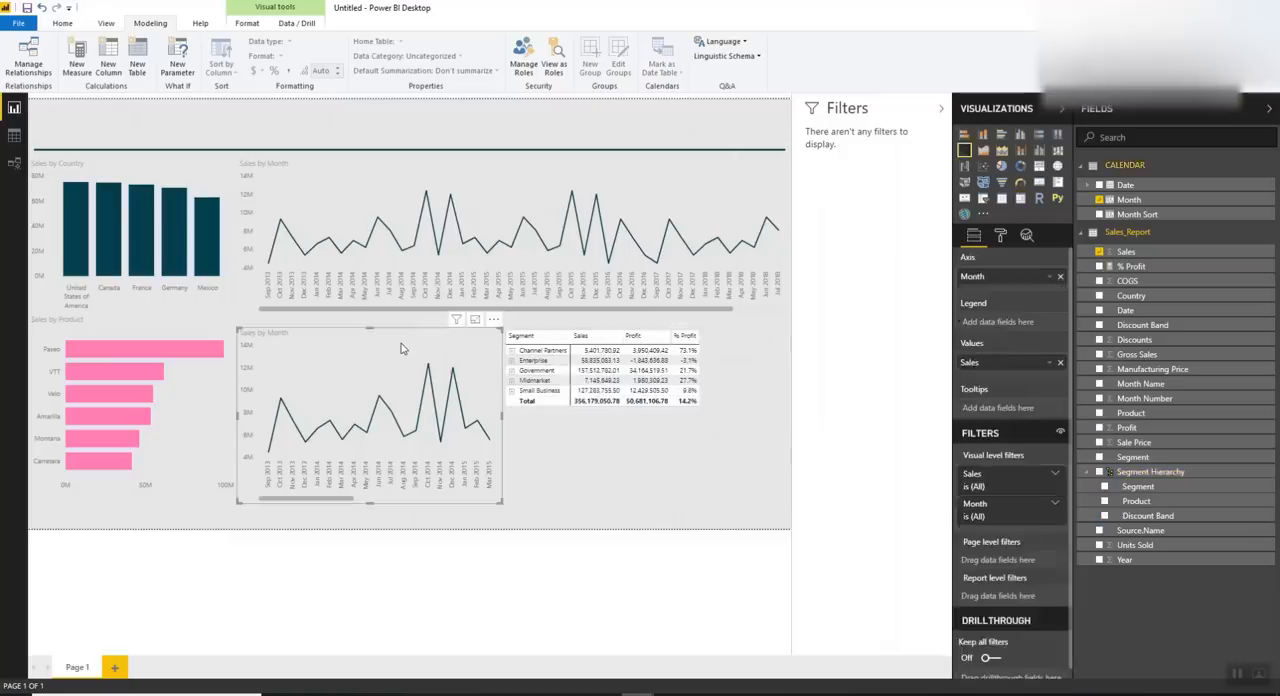
key(Delete)
click(620, 458)
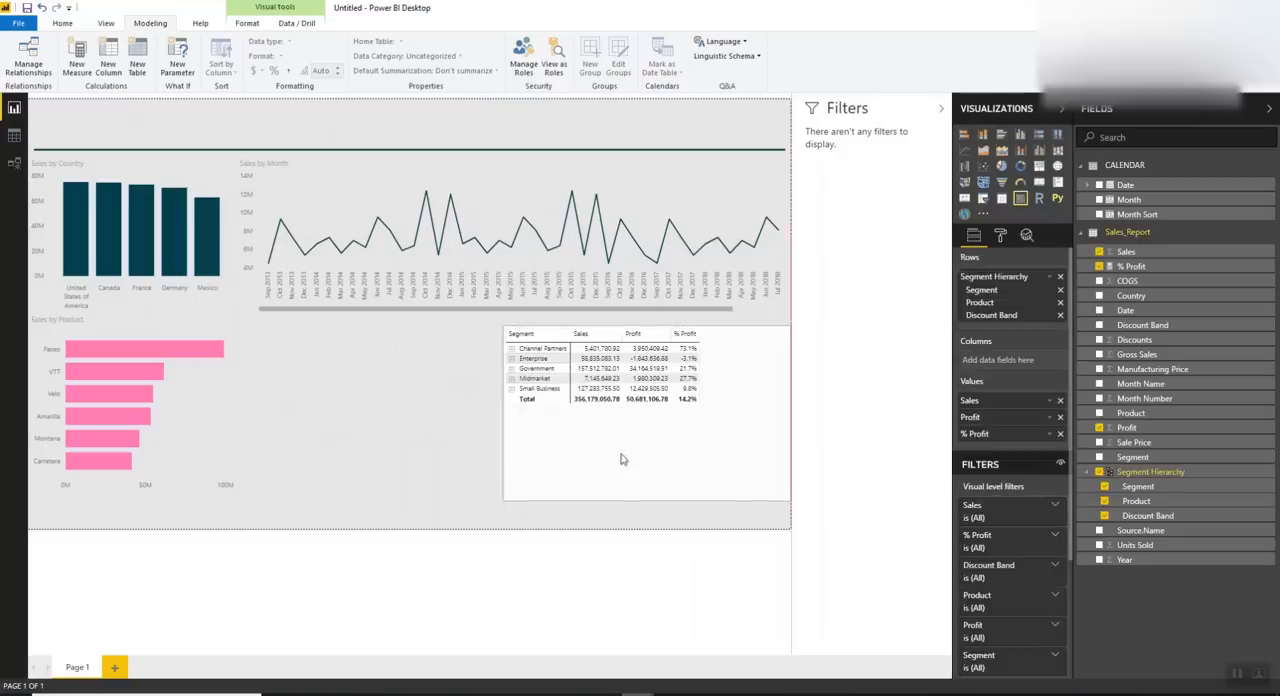
mouse_move(620, 690)
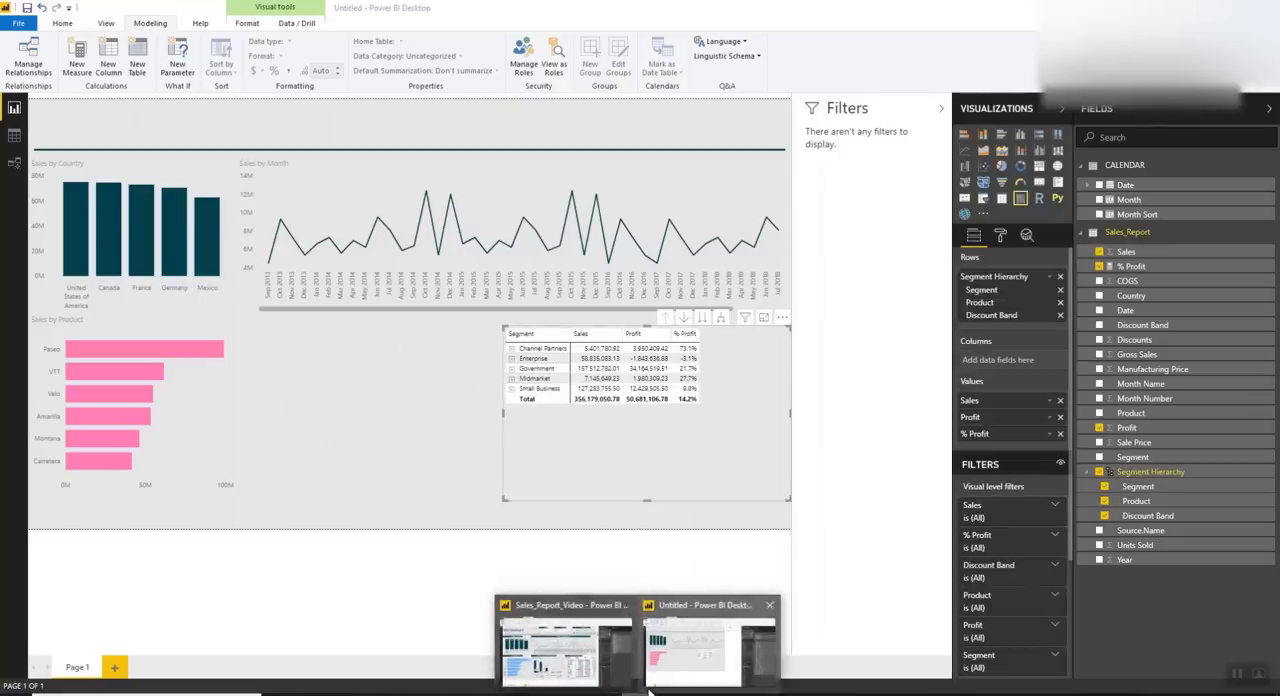
Check the dashboard layout in the Sales_Report_Video report and return to the untitled report
click(565, 645)
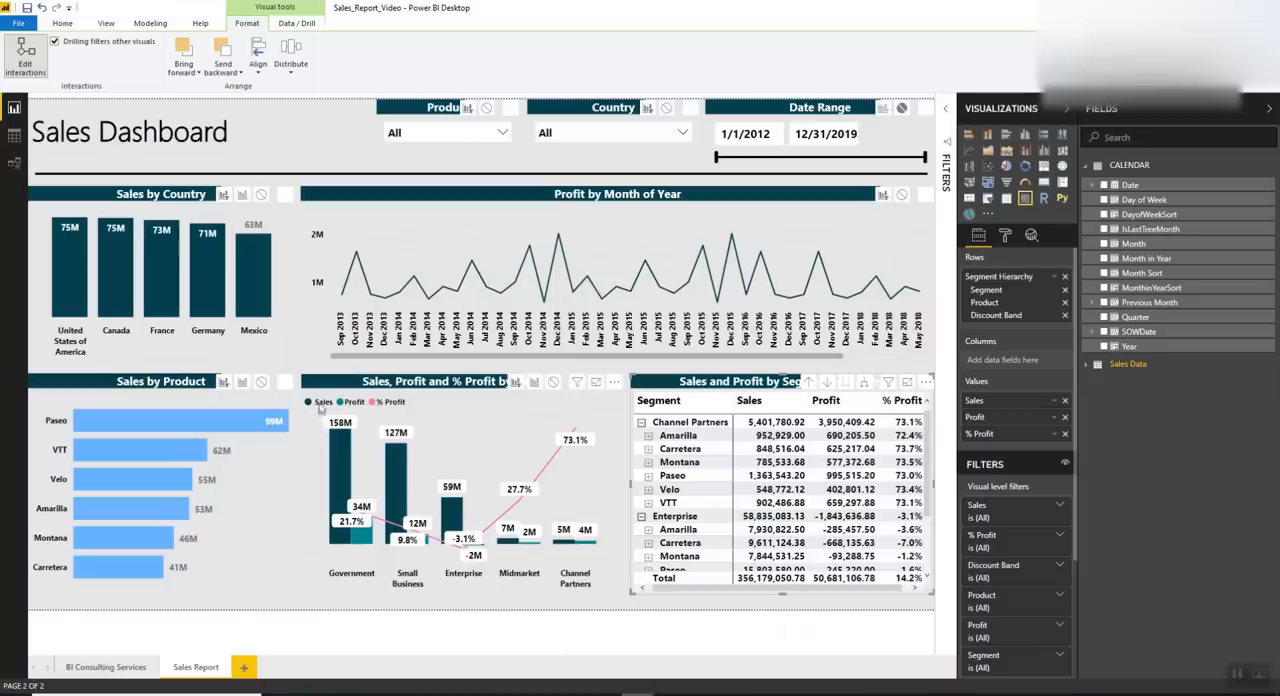
mouse_move(626, 690)
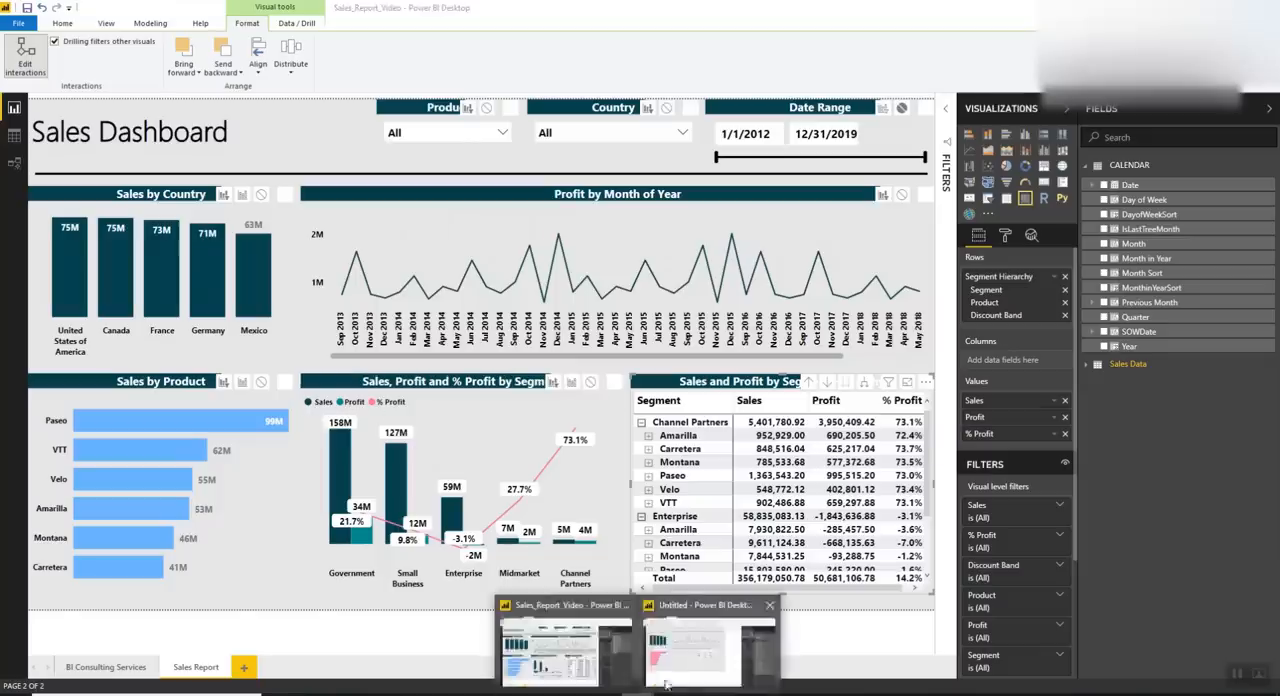
click(712, 640)
Add a line and clustered column chart of Sales and Profit by Segment Hierarchy (Segment, Product), with % Profit as the line
click(455, 458)
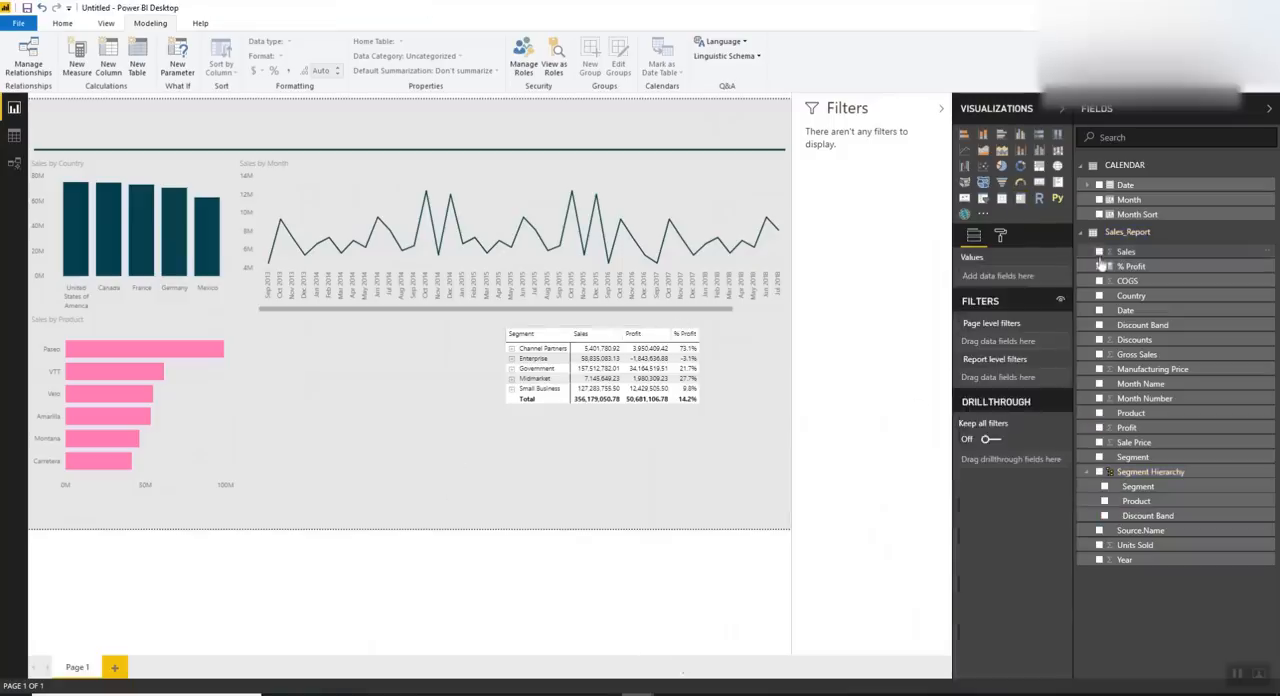
click(1100, 252)
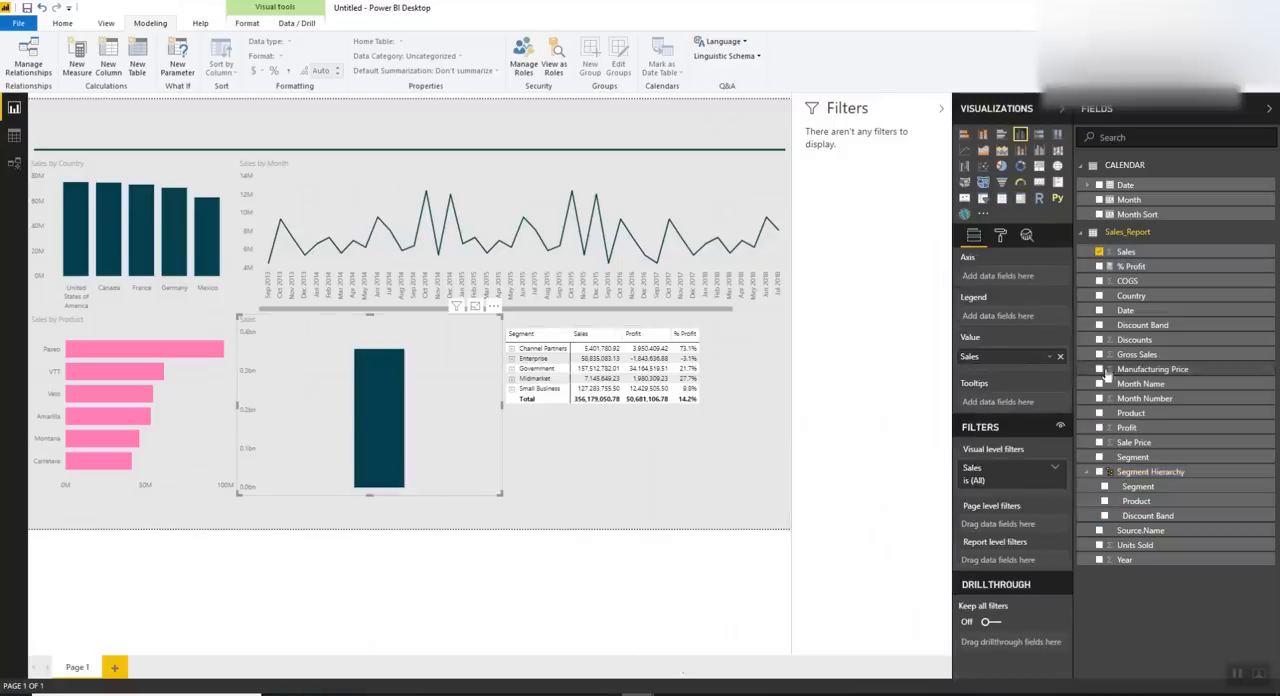
click(1100, 428)
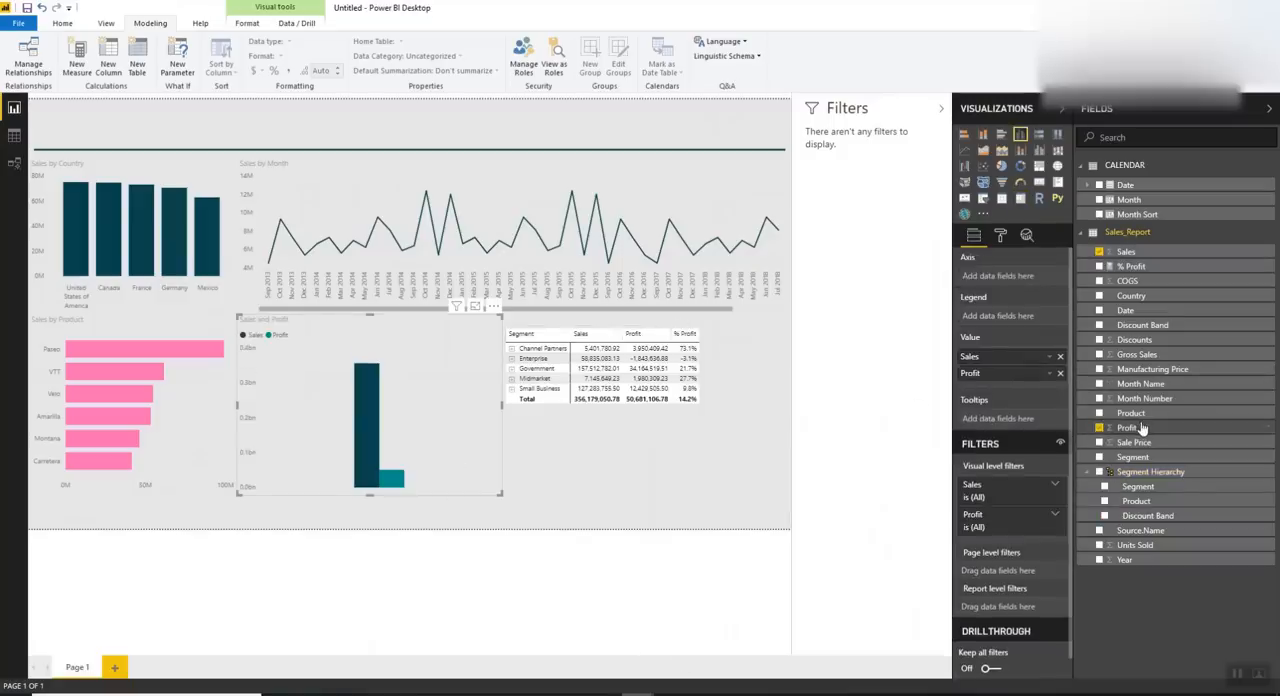
drag(1140, 501, 997, 283)
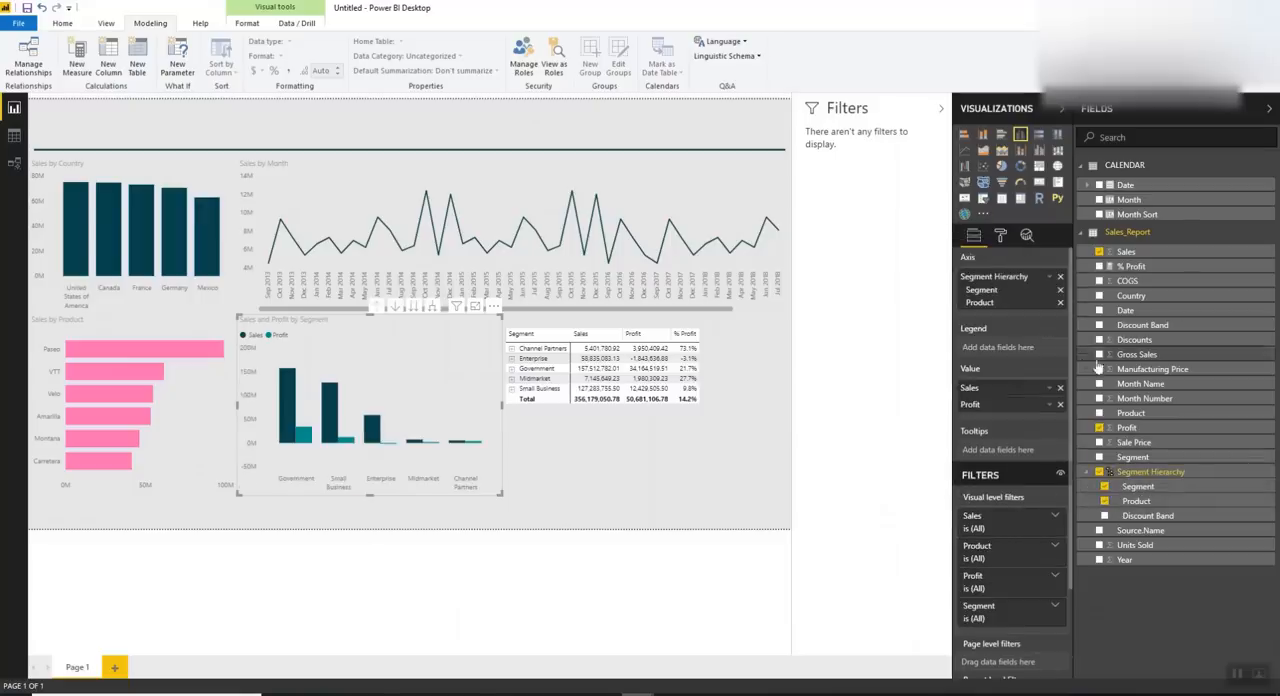
click(1039, 152)
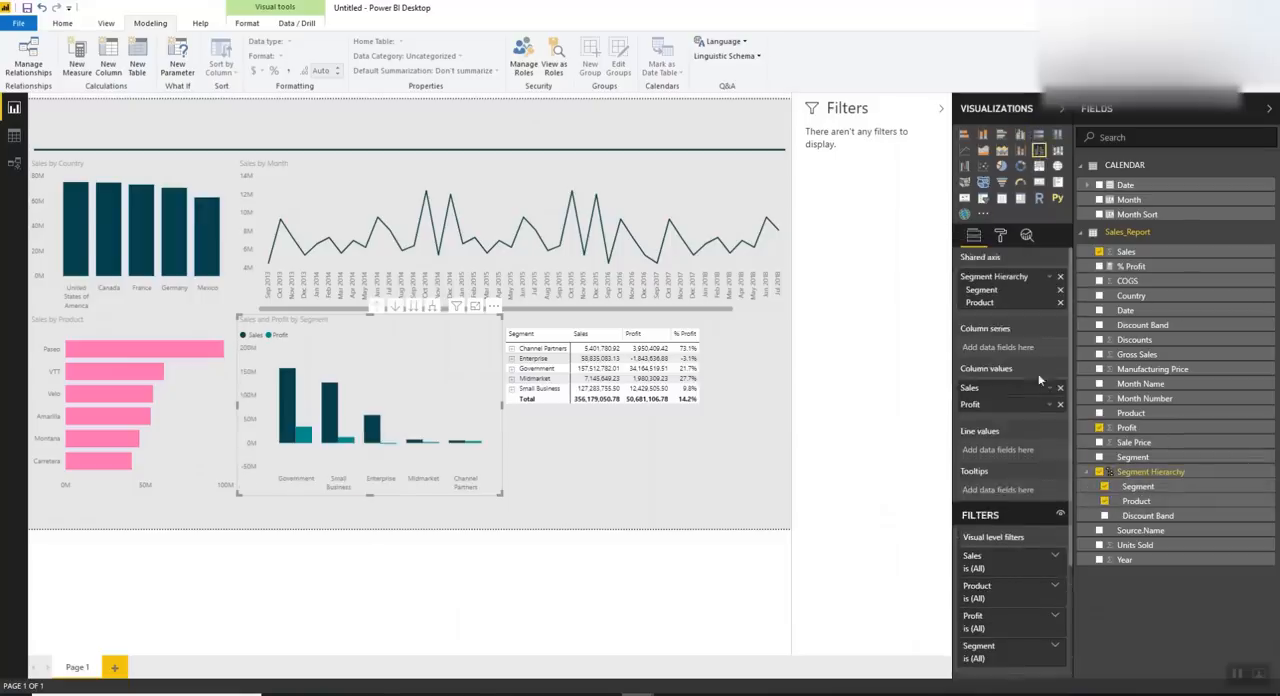
drag(1127, 268, 1000, 450)
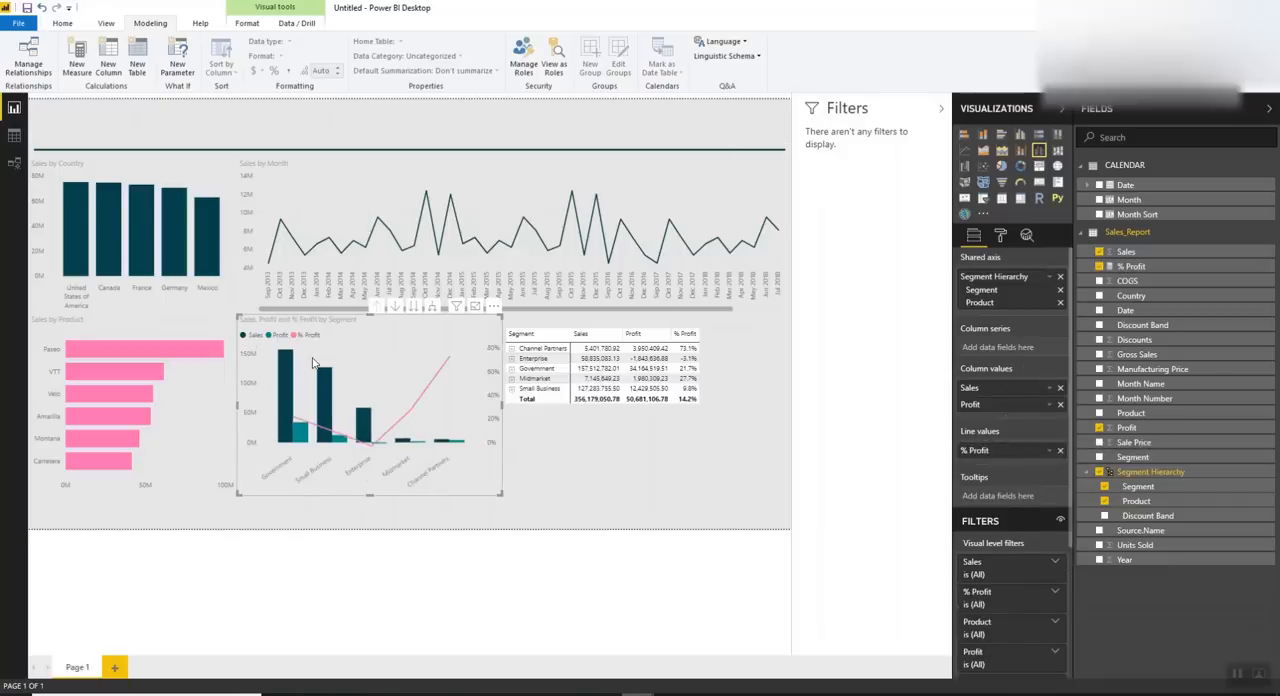
Test the default cross-highlighting by selecting United States of America in Sales by Country and clearing it
click(608, 446)
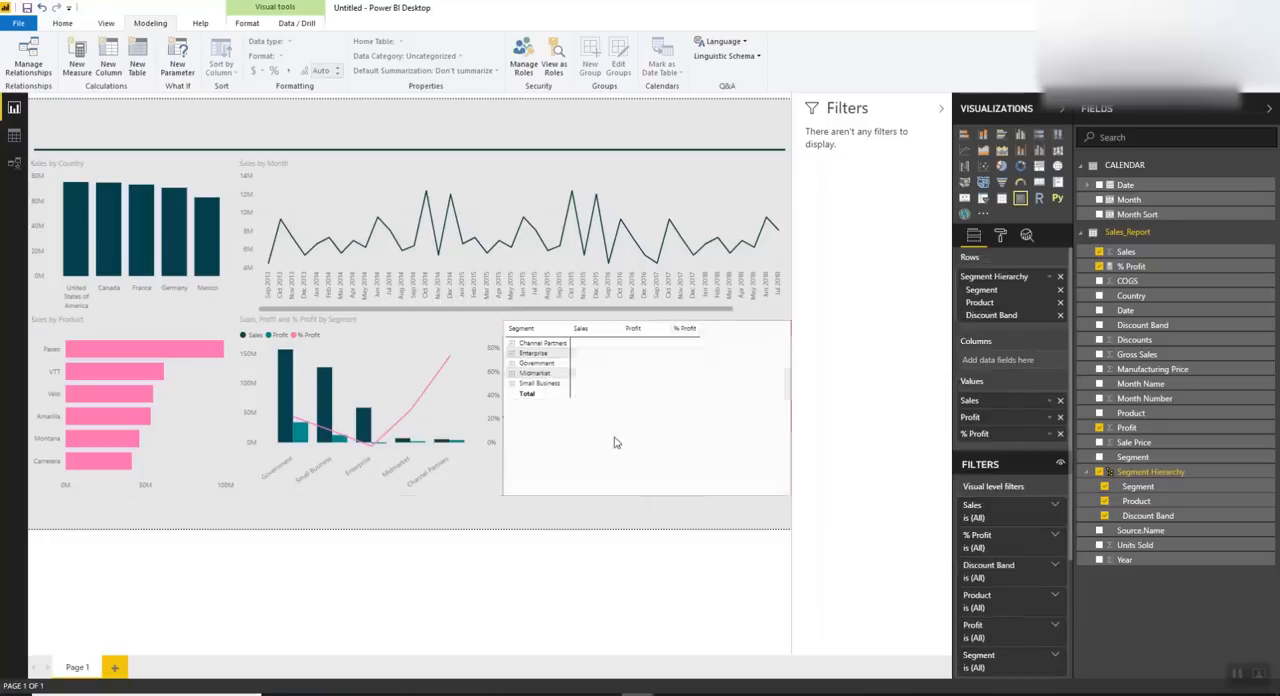
click(116, 186)
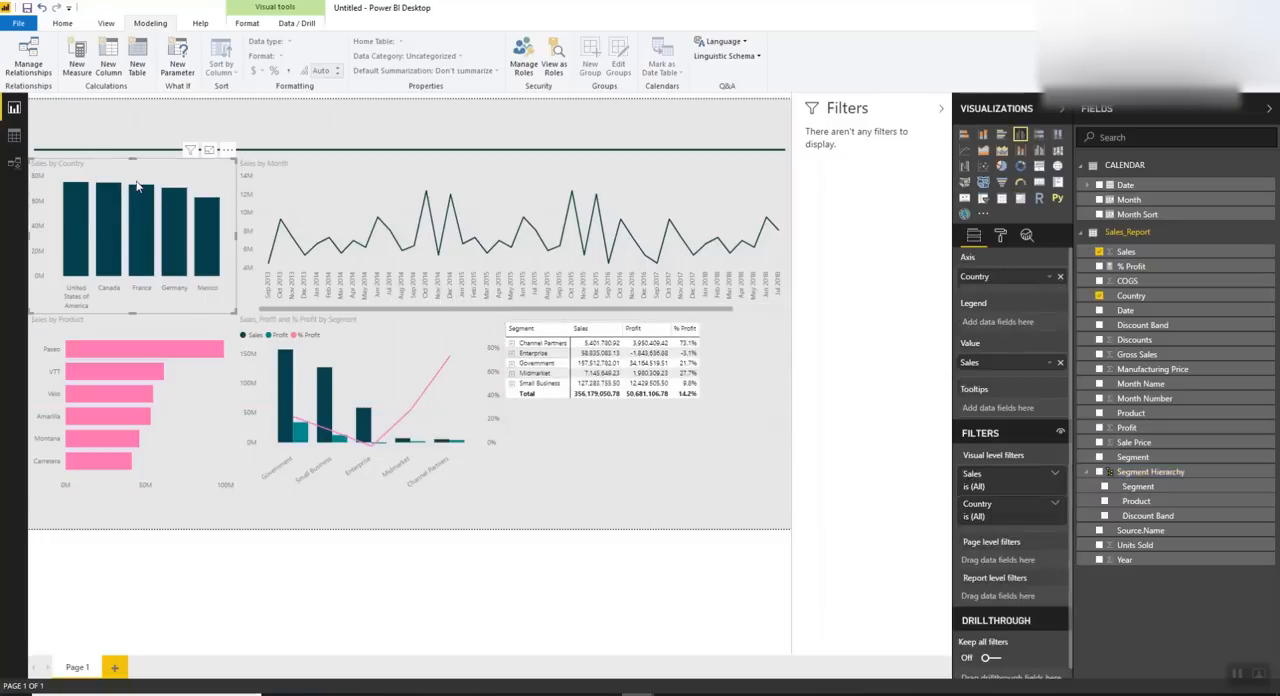
click(77, 212)
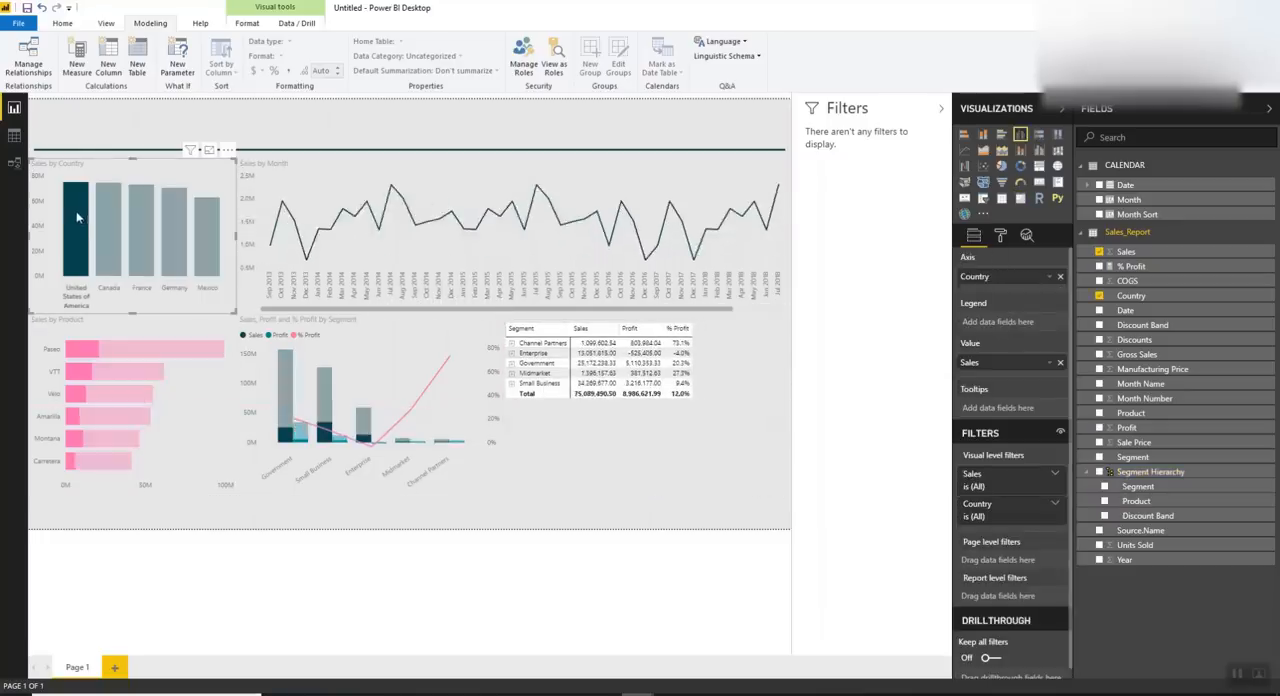
click(79, 213)
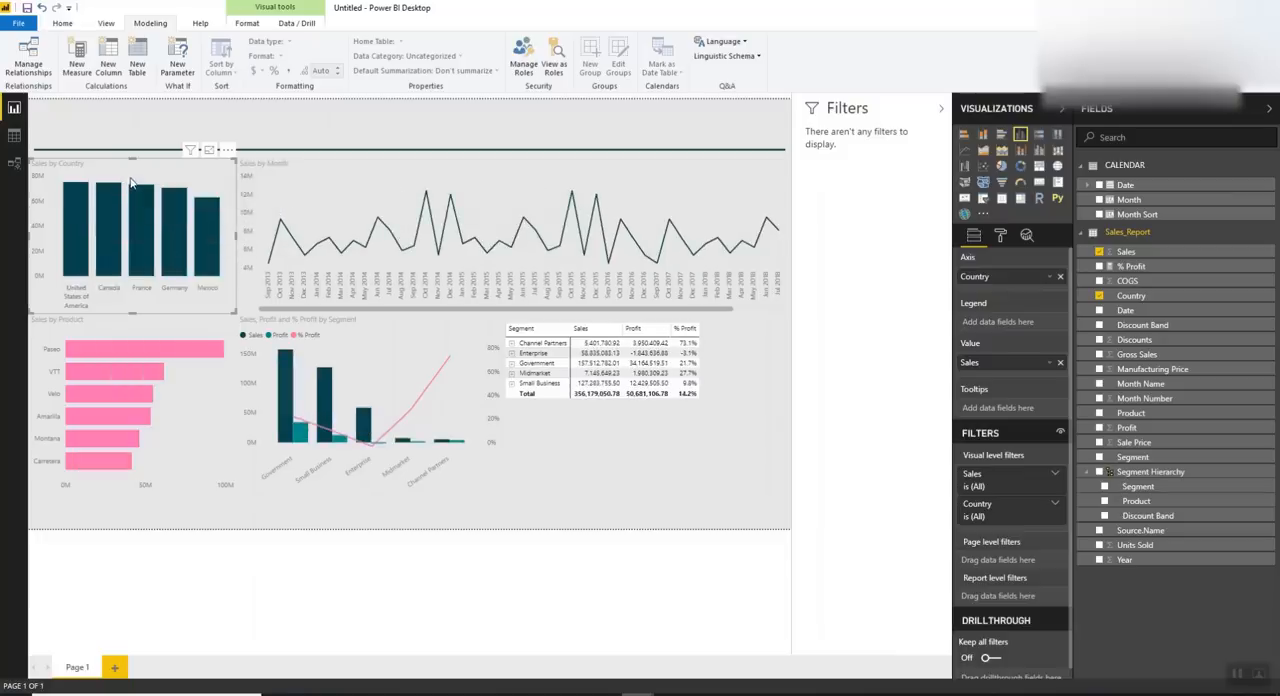
Select United States of America in Sales by Country and turn on interaction editing for the report's visuals
click(73, 208)
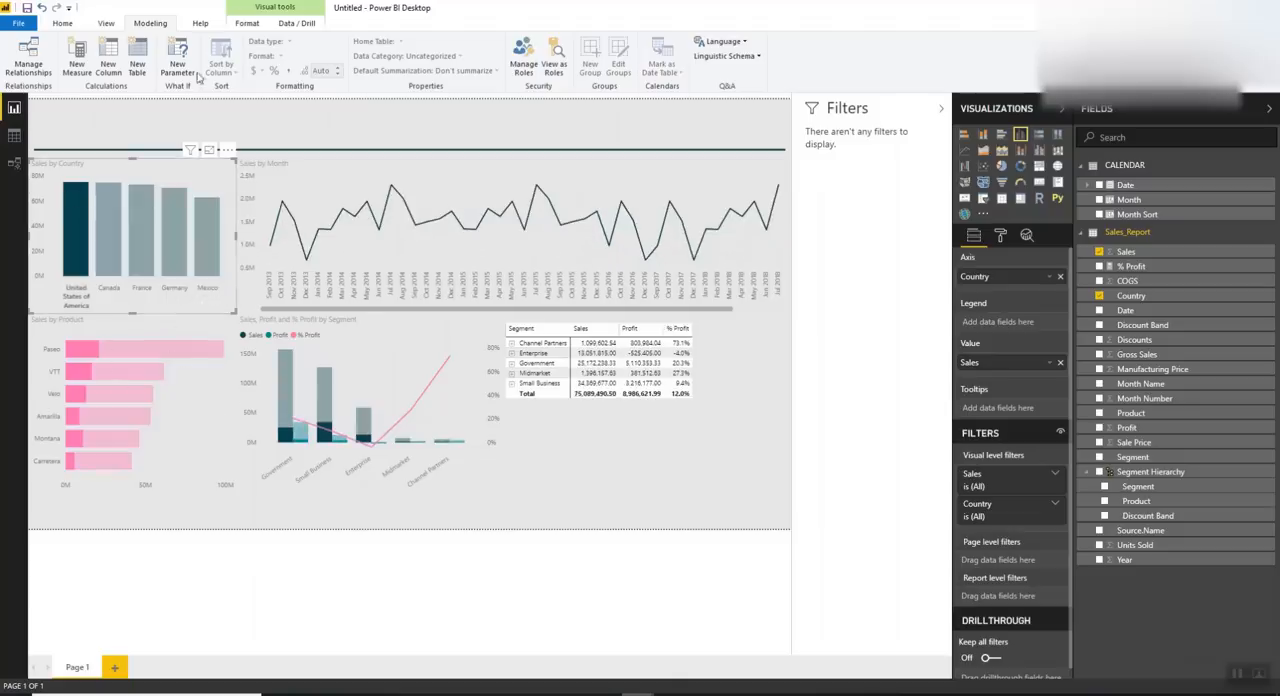
click(246, 23)
click(25, 57)
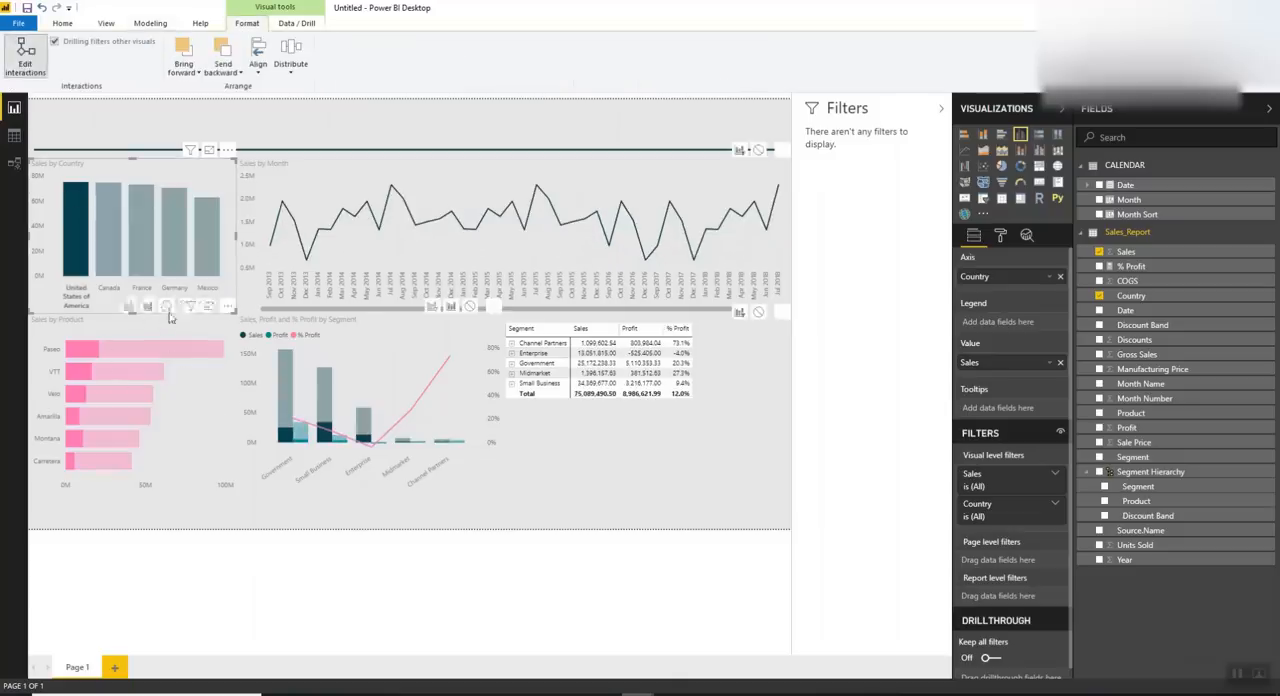
click(154, 327)
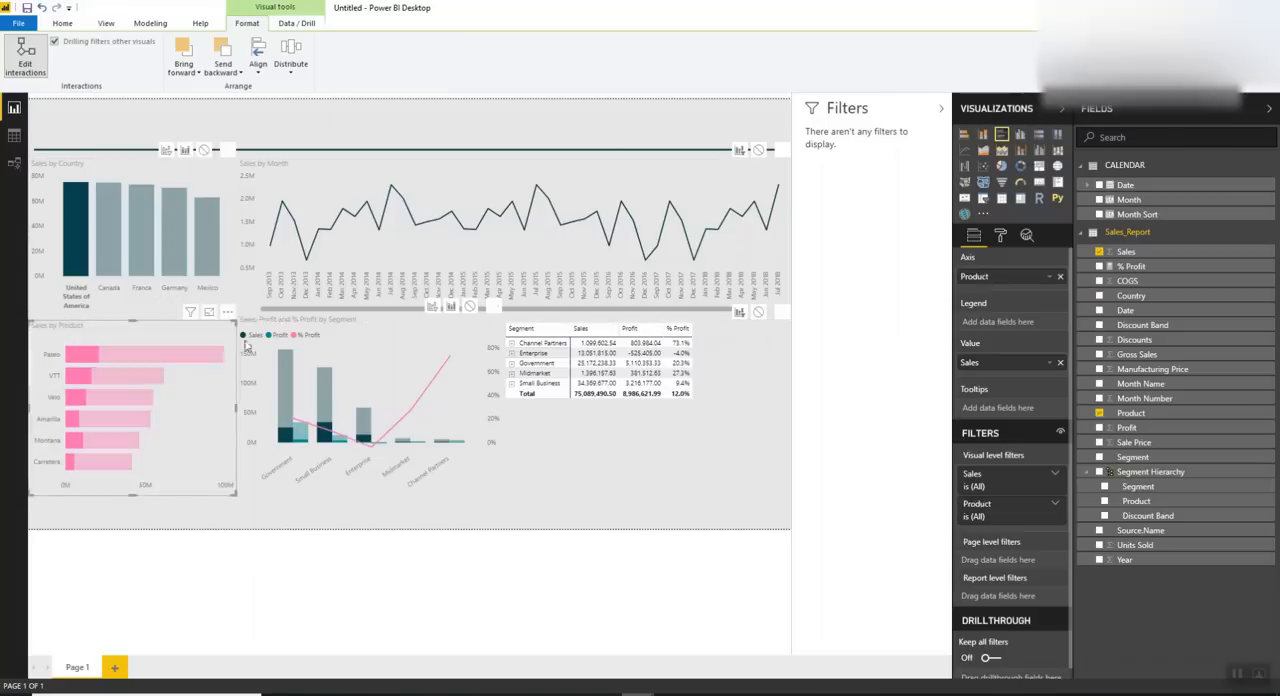
click(313, 343)
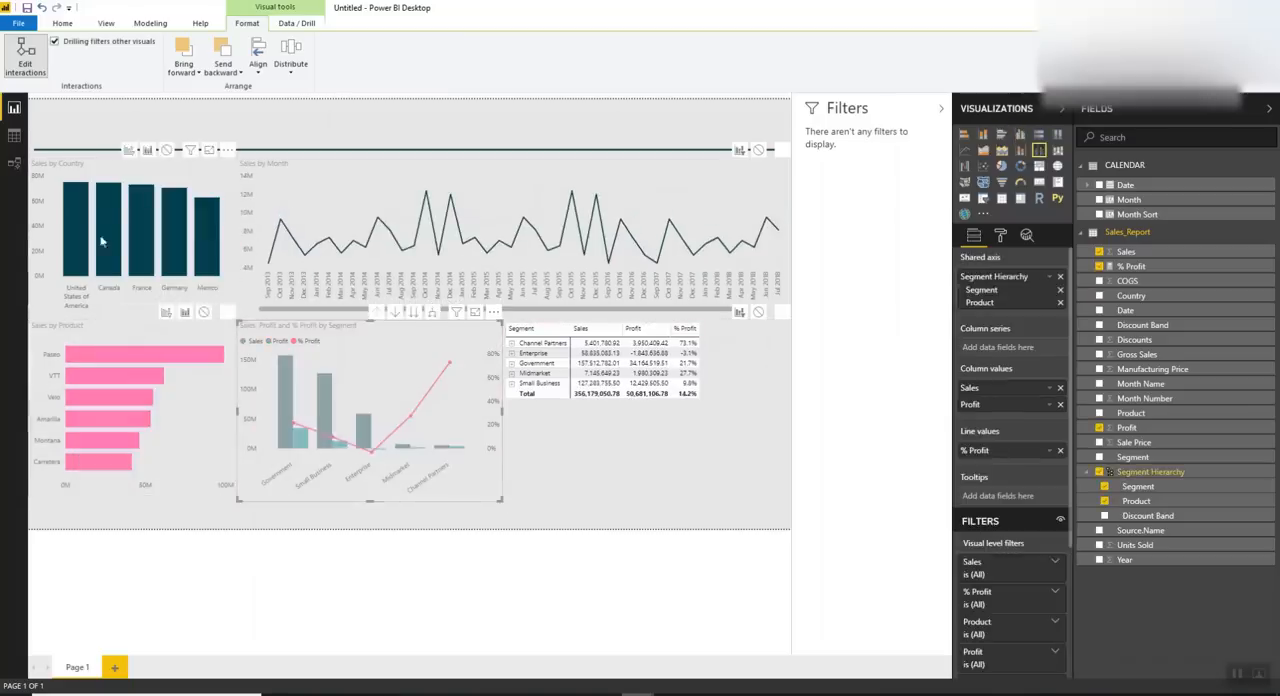
With Canada selected, make Sales by Country filter the Sales by Product chart and the segment combo chart instead of highlighting them
click(102, 194)
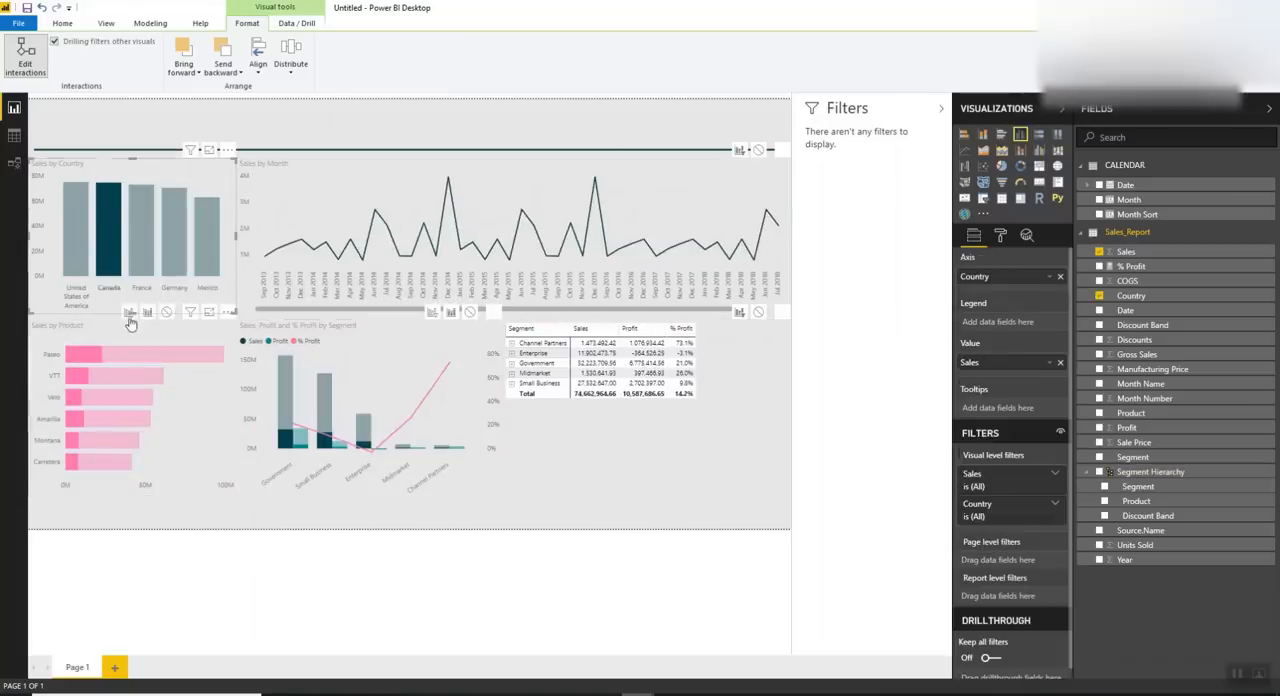
click(130, 312)
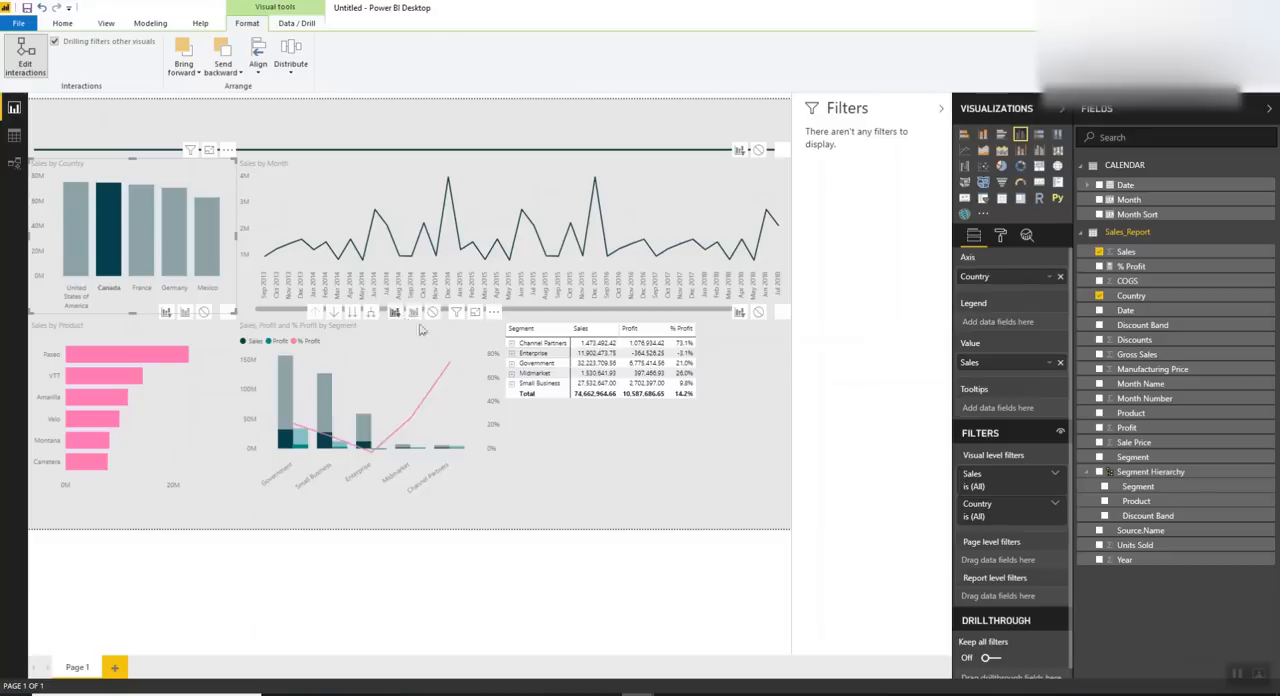
click(396, 312)
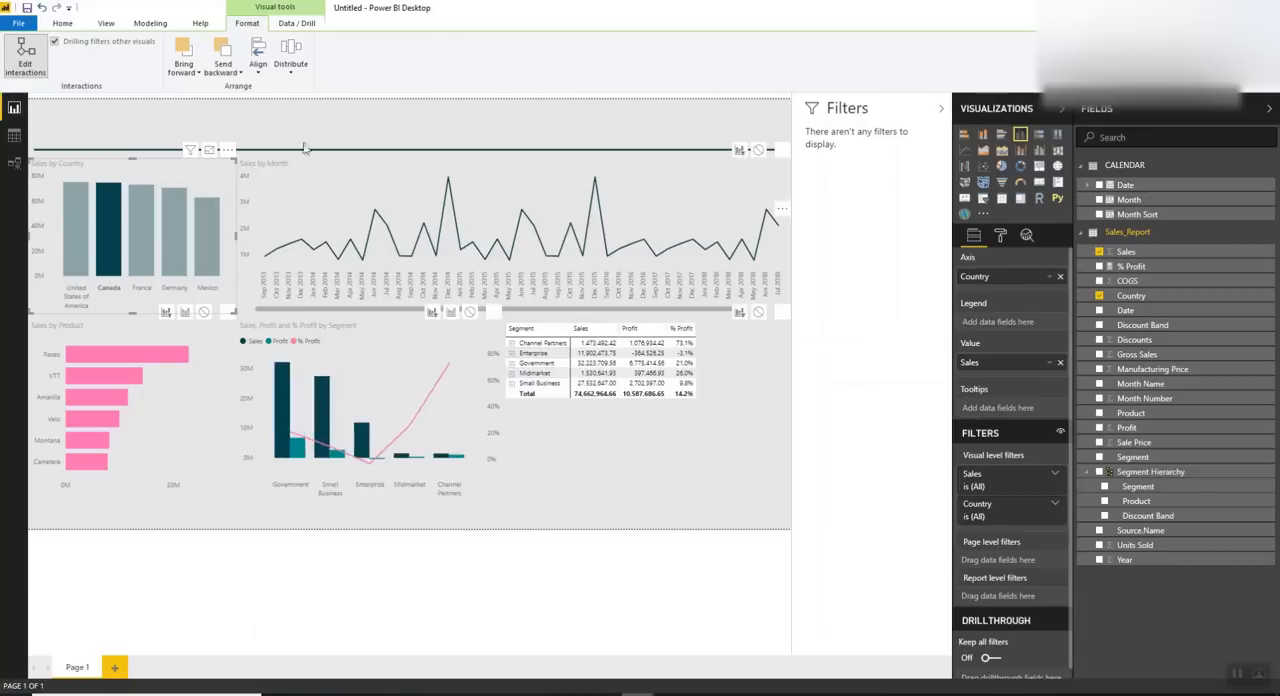
Make Sales by Product filter the Sales by Country chart and the segment combo chart, and test it with VTT
click(182, 413)
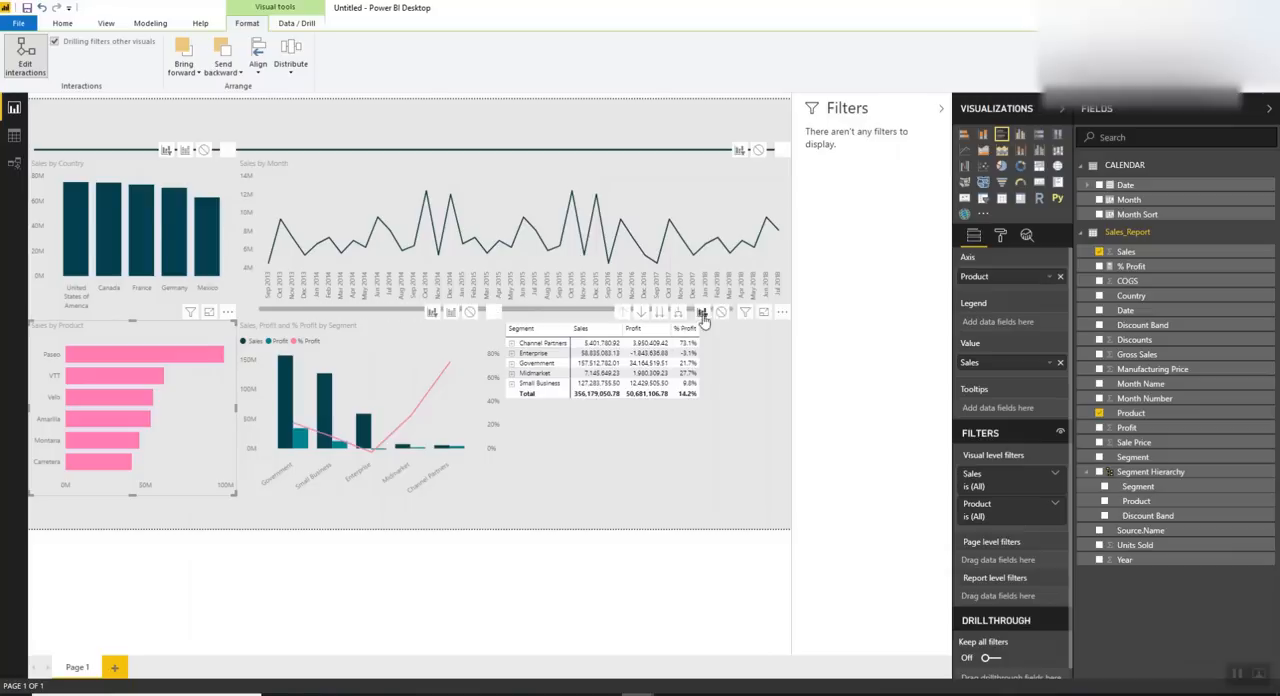
click(102, 381)
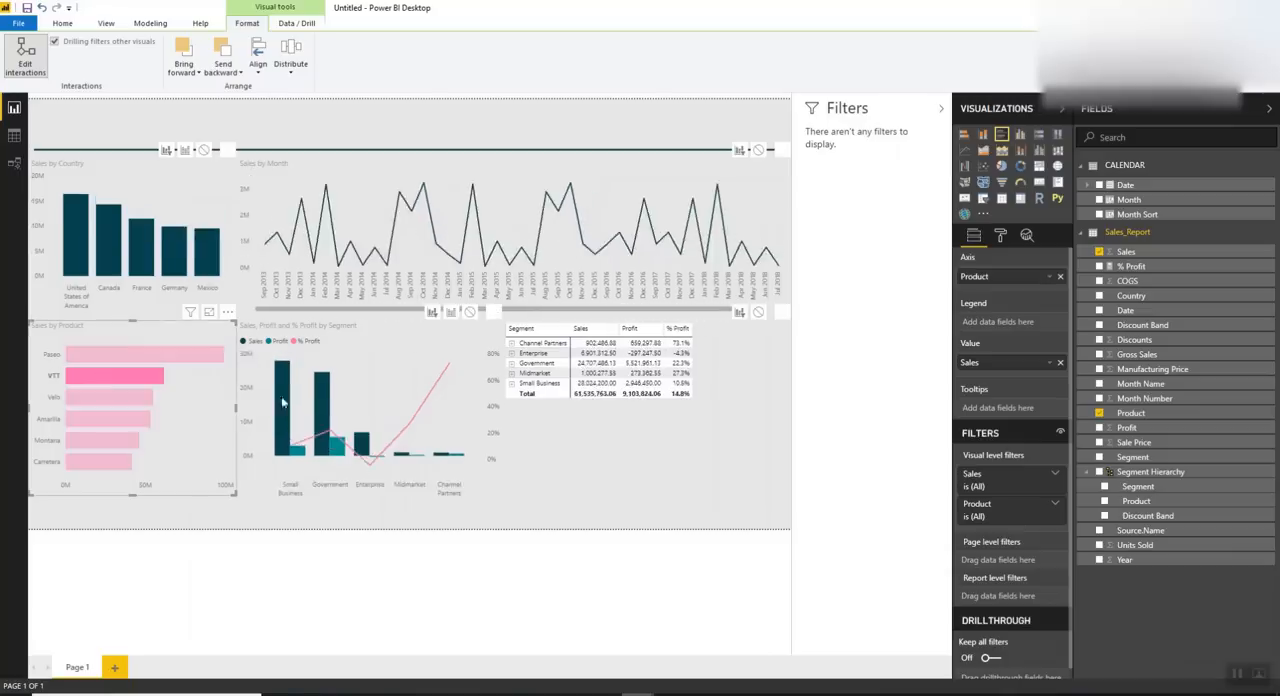
click(102, 379)
With Government selected in the segment combo chart, make it filter Sales by Country and Sales by Product, and clear the selection
click(290, 400)
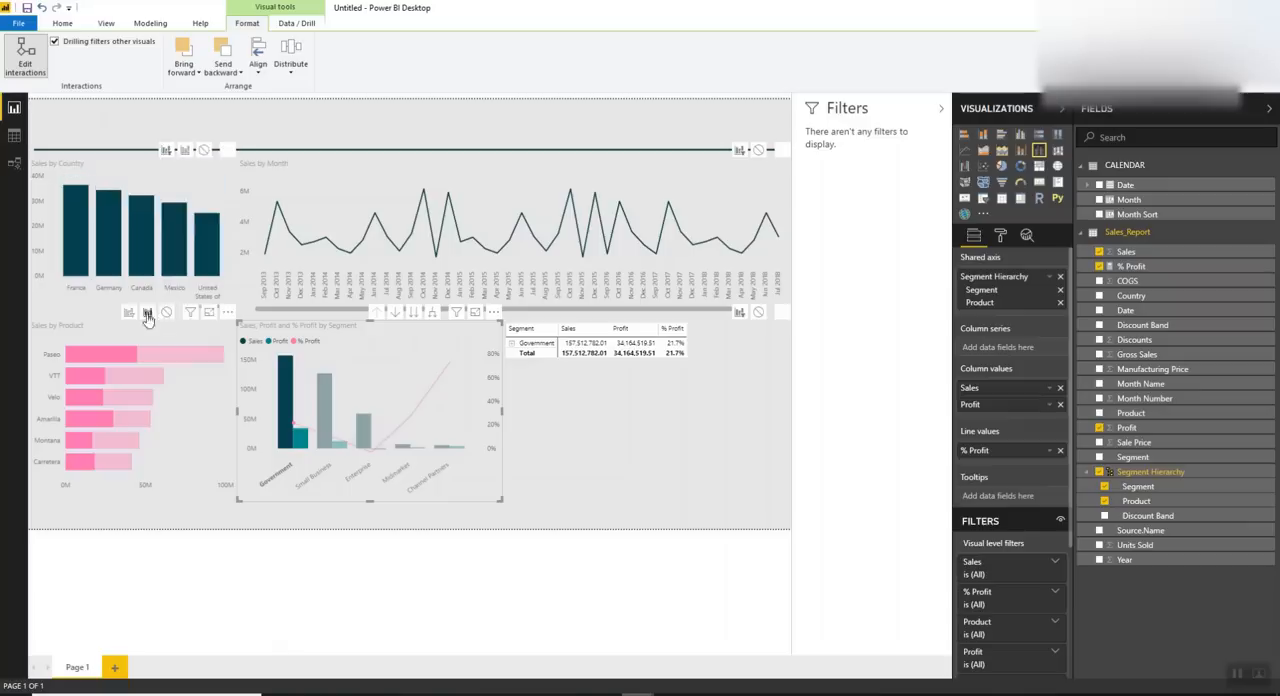
click(131, 314)
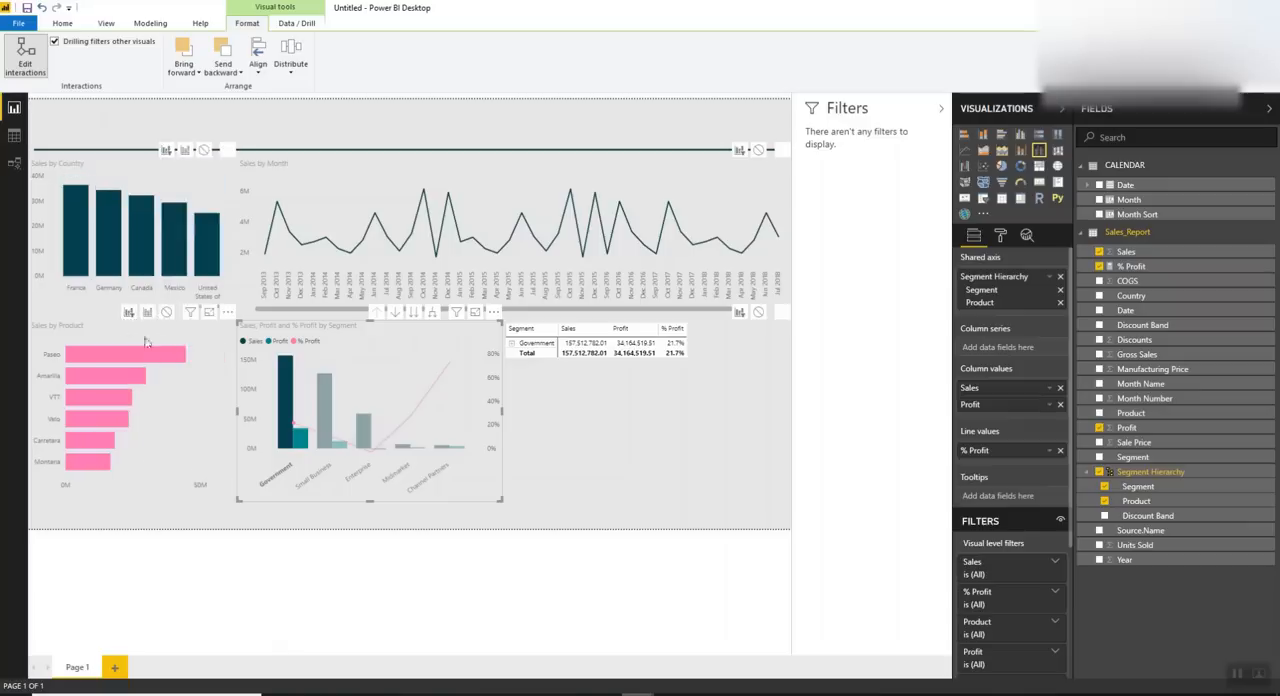
click(455, 415)
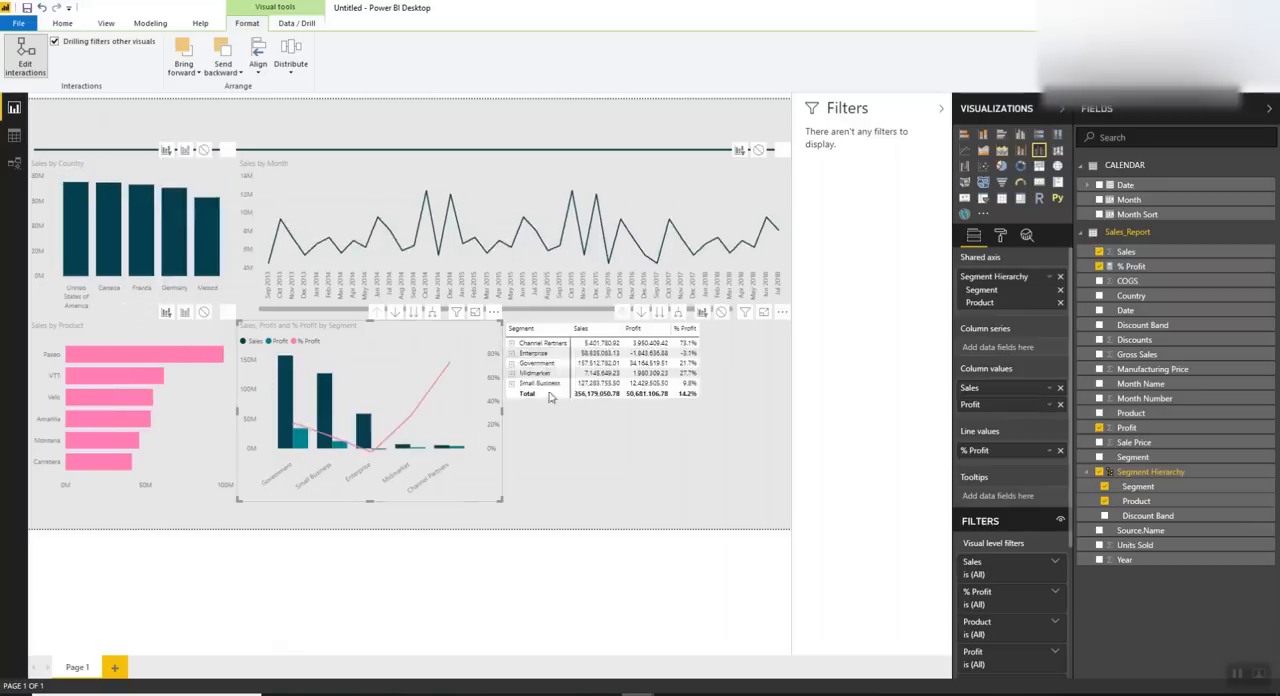
With Government selected in the matrix, make it filter the country, product and segment combo charts, and clear the selection
click(537, 362)
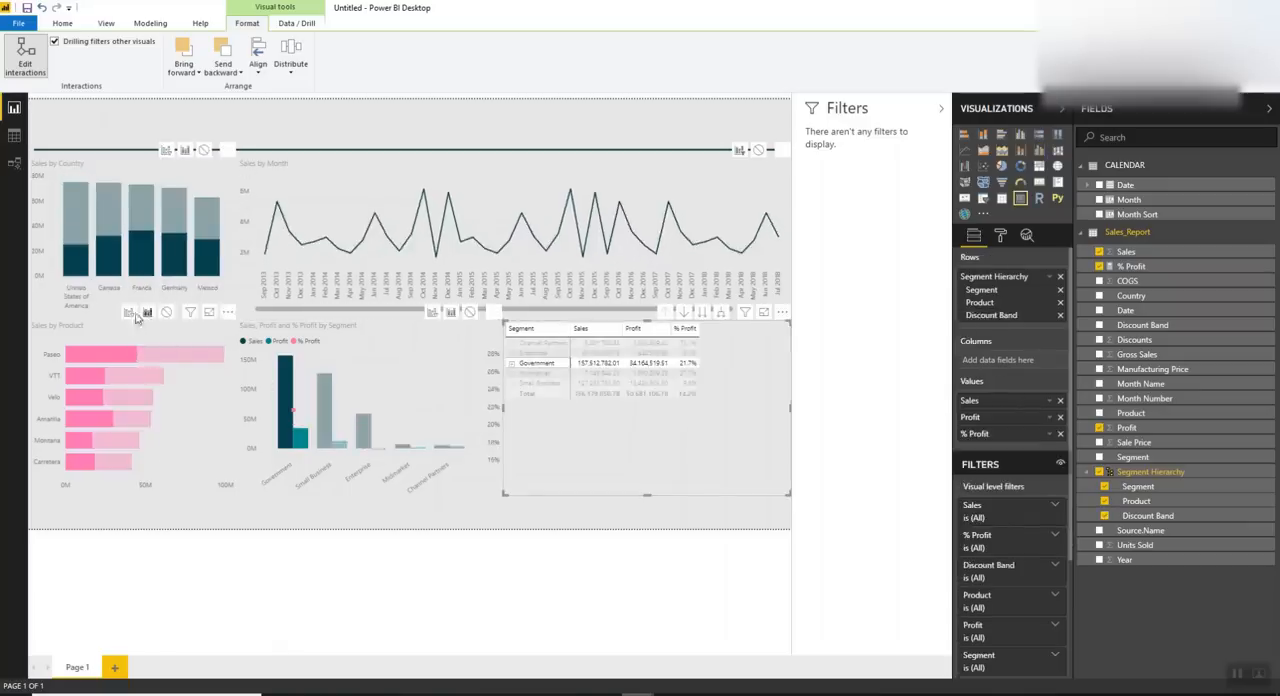
click(130, 154)
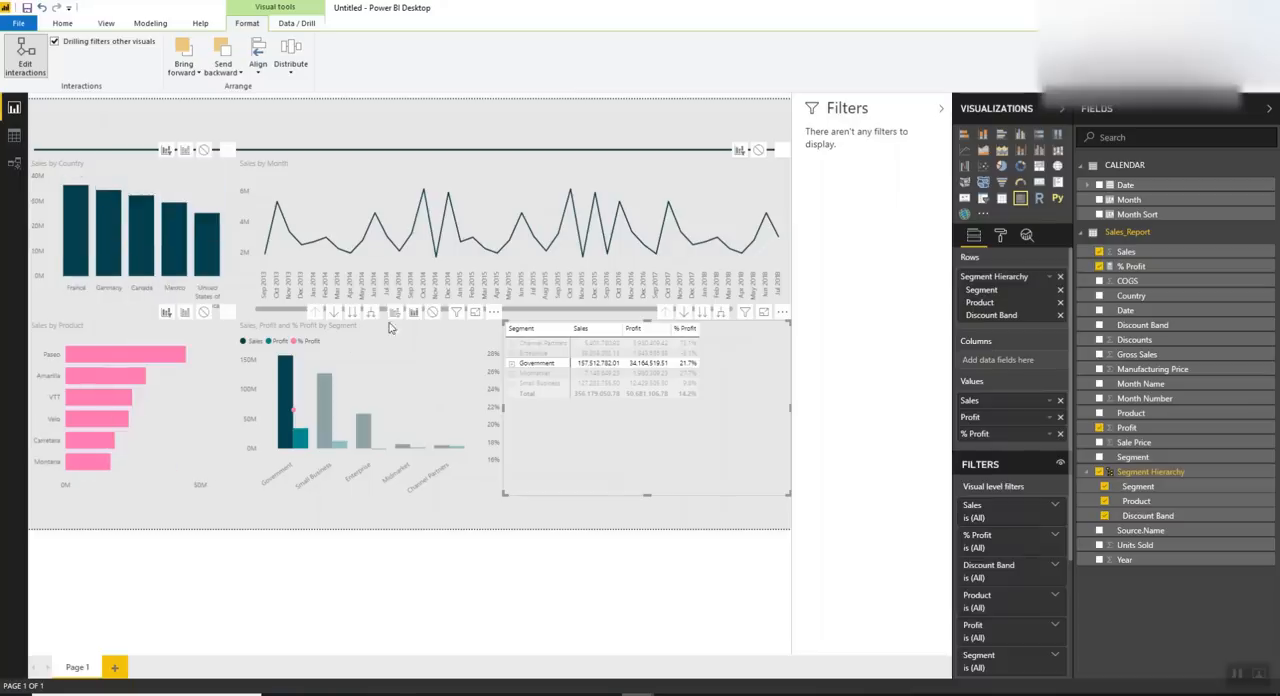
click(394, 313)
click(622, 446)
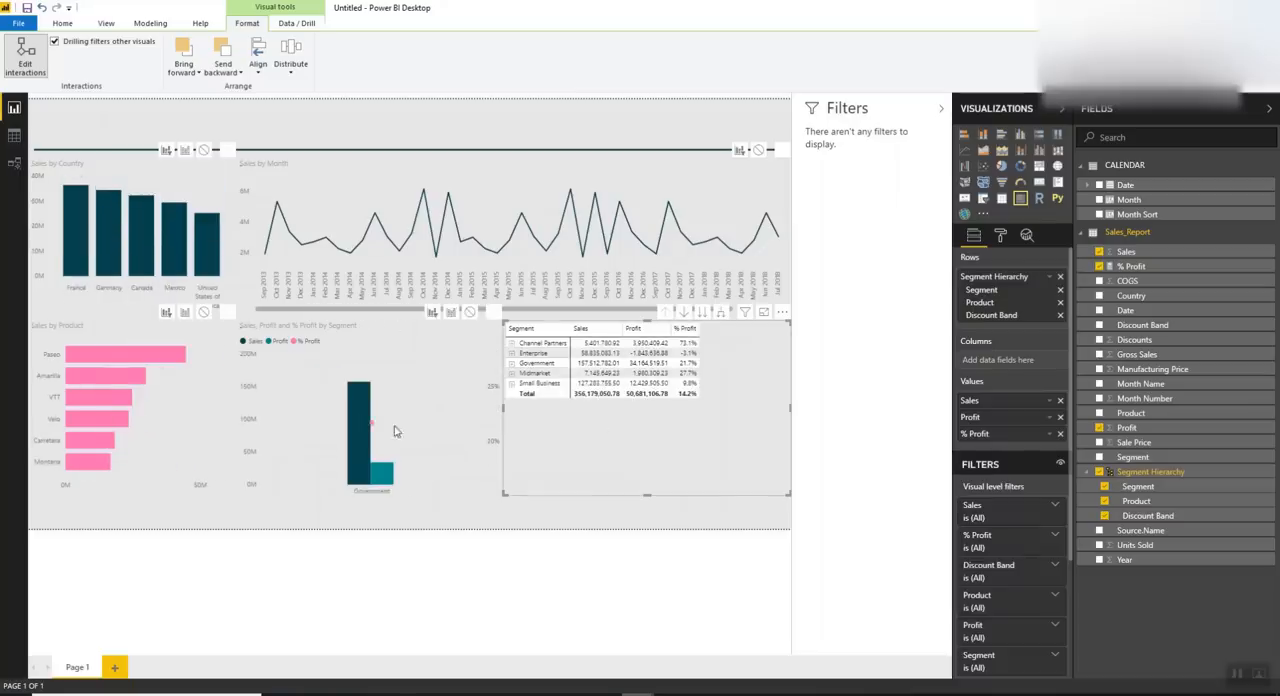
With Nov 2014 selected, make Sales by Month filter the country, product and segment combo charts
click(437, 295)
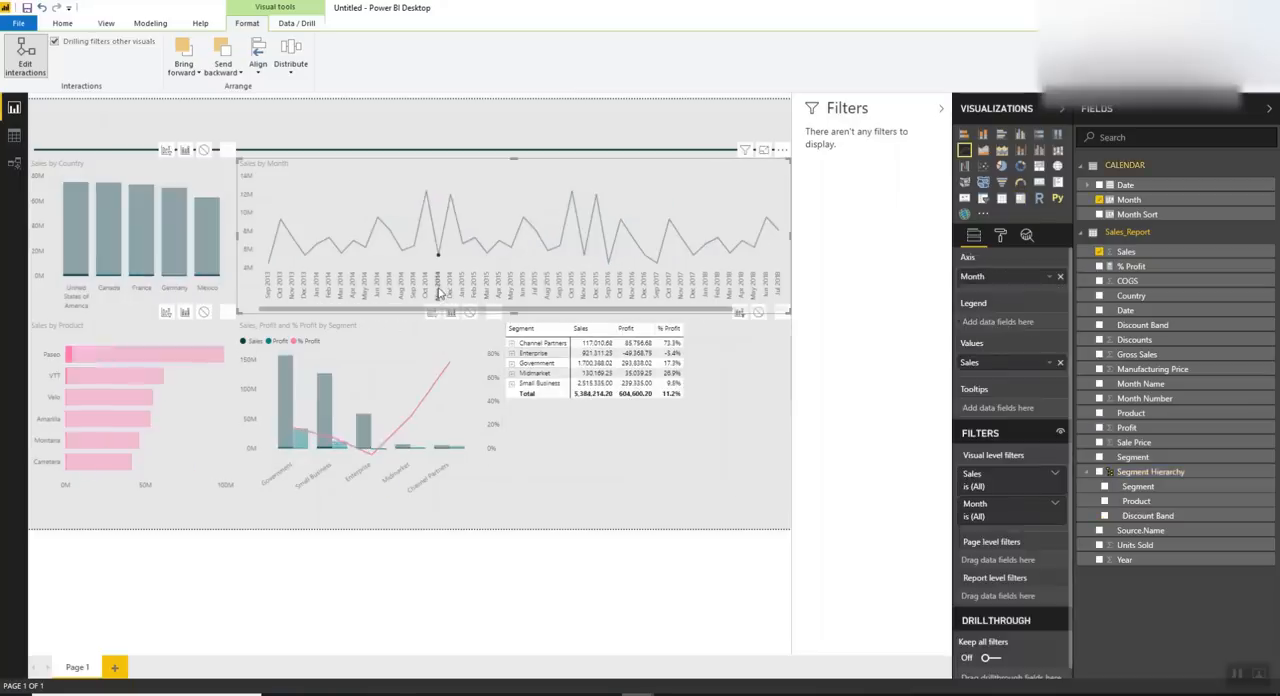
click(166, 150)
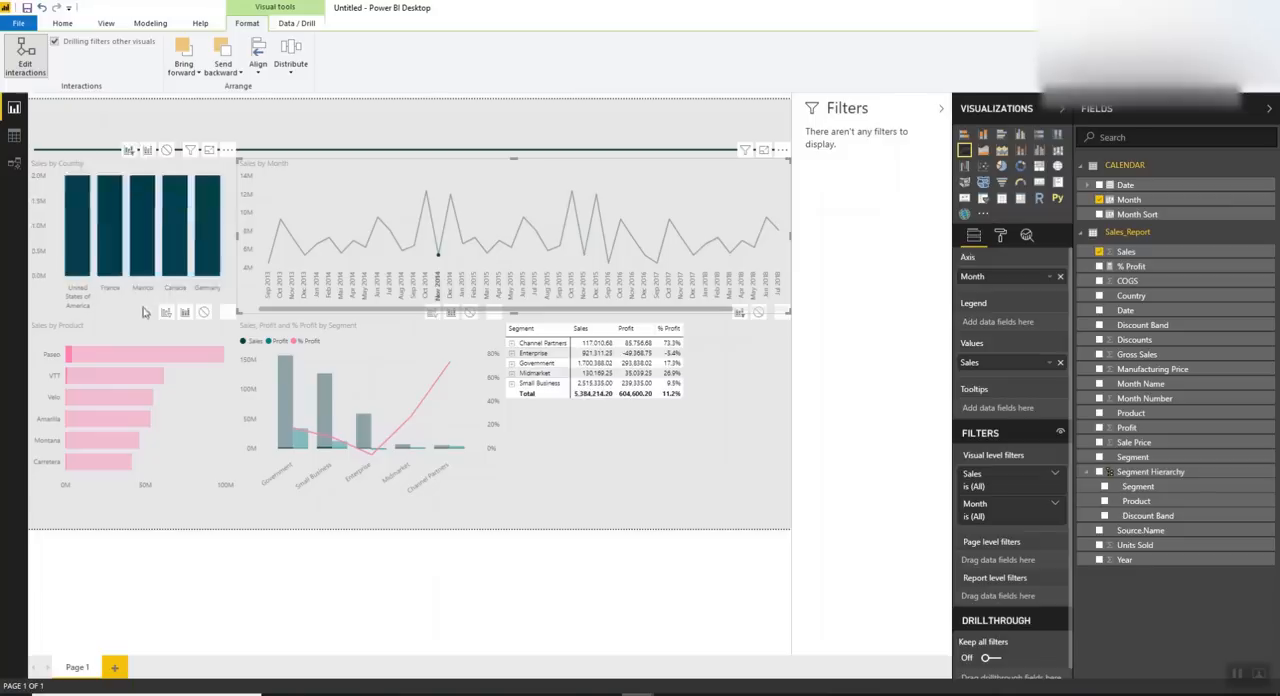
click(164, 313)
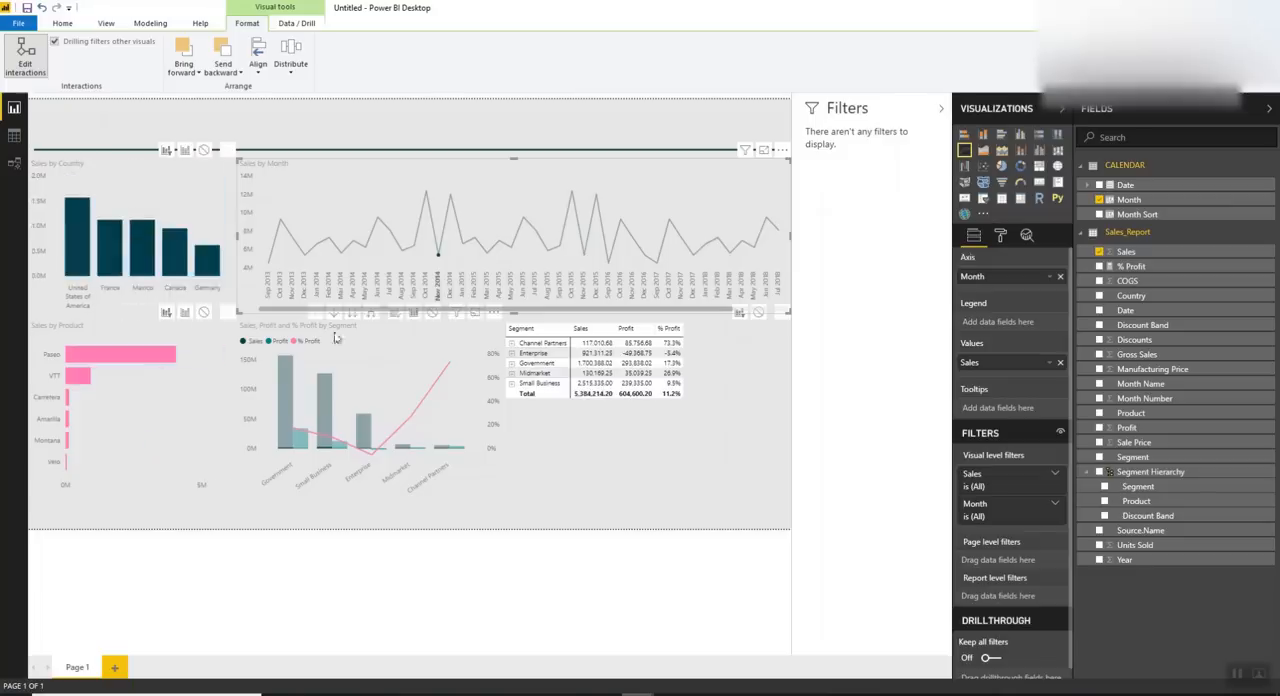
click(396, 315)
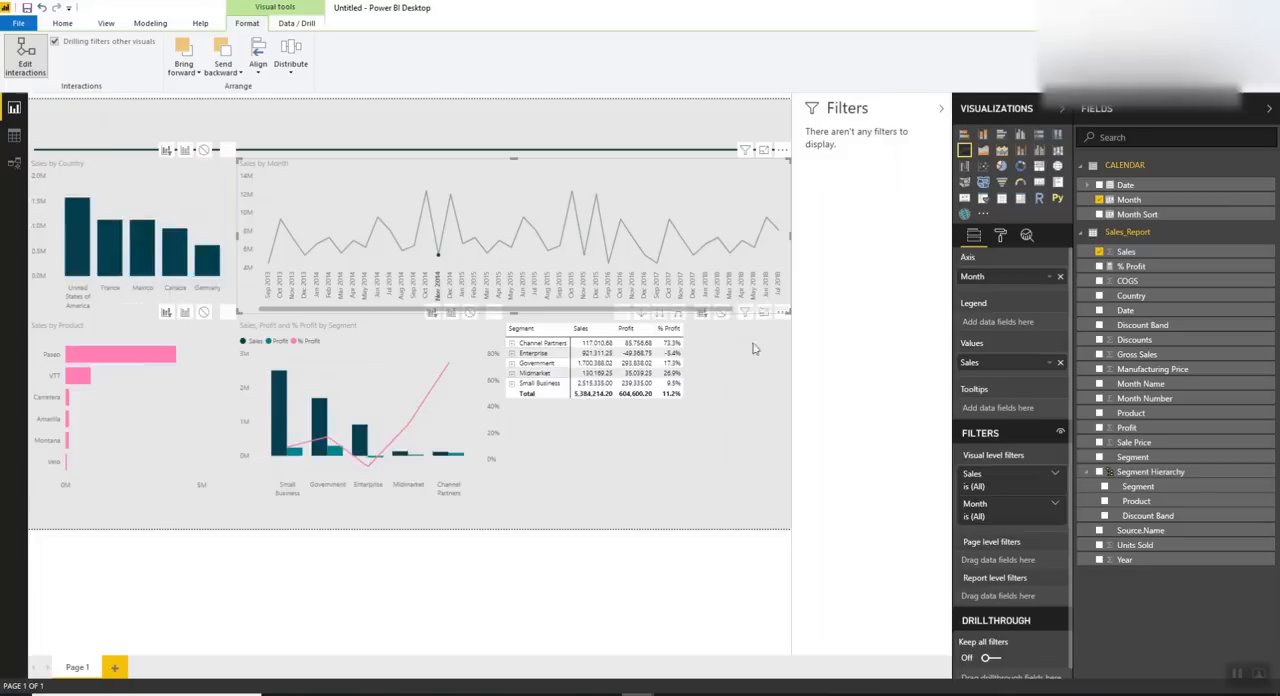
Test the Sales by Month filtering by selecting Nov 2017 and Oct 2017, and return to the matrix
click(683, 287)
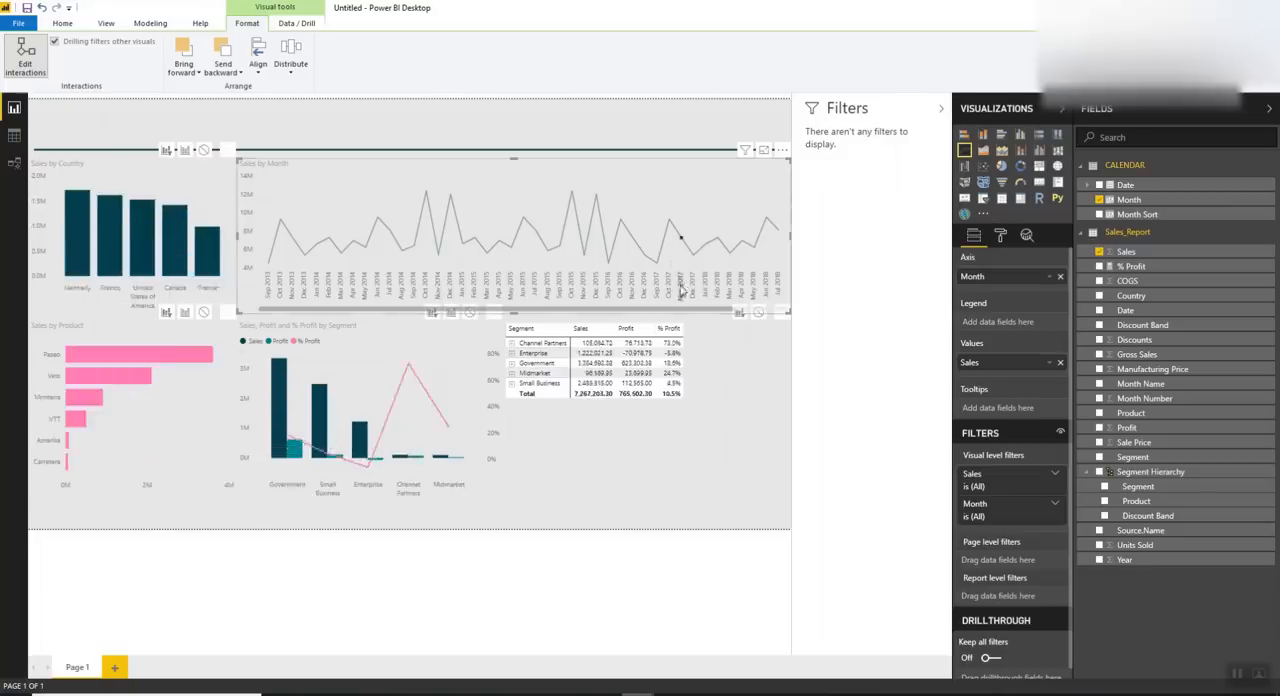
click(669, 288)
click(718, 366)
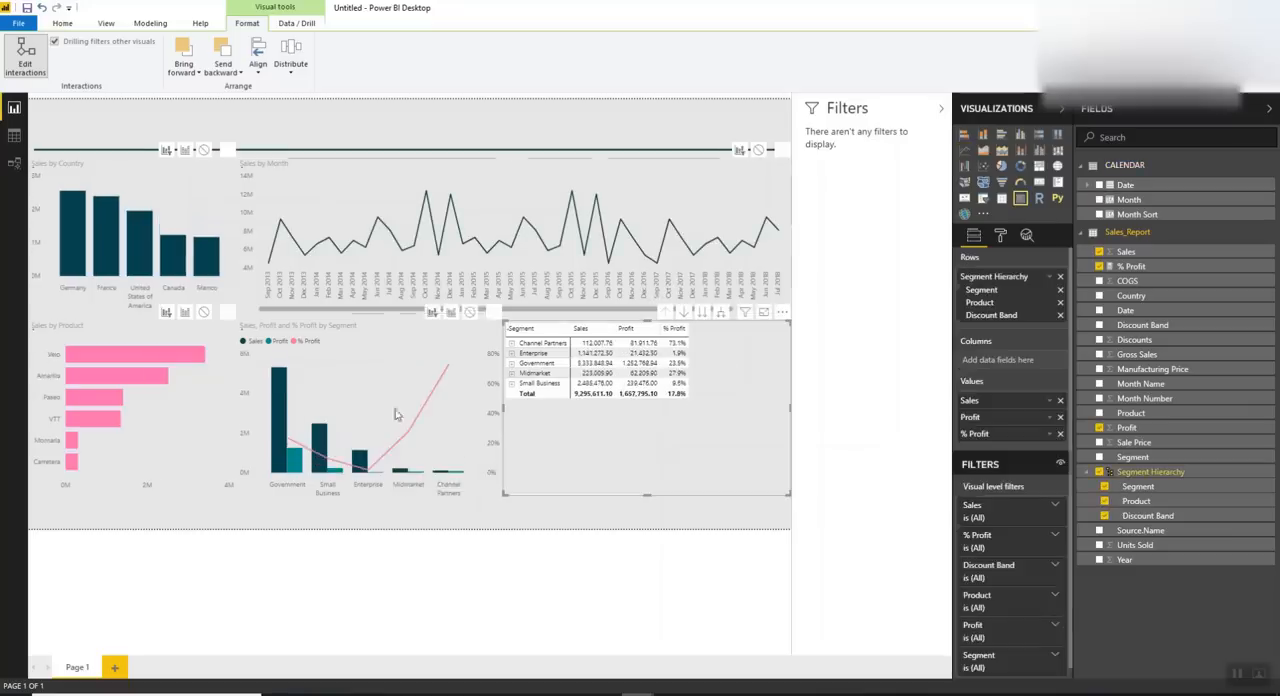
Test the filtering with Small Business in the segment combo chart, and with Enterprise and Government in the matrix
click(323, 427)
click(323, 427)
click(537, 362)
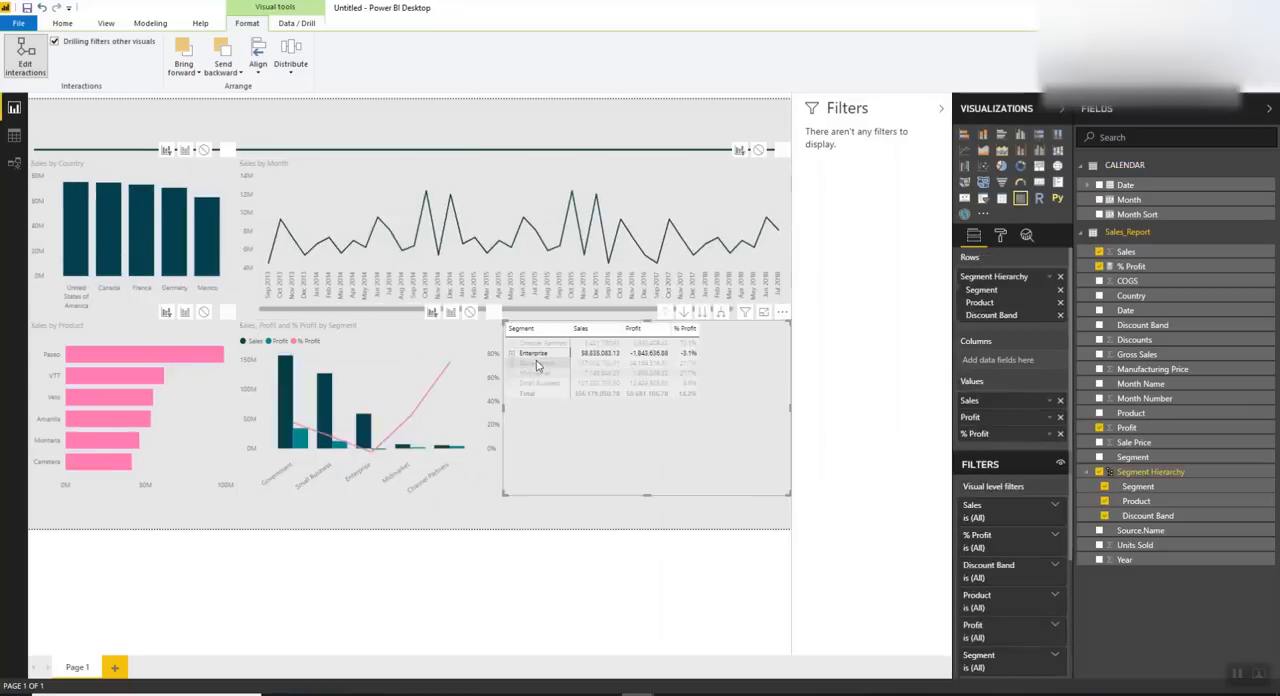
click(537, 364)
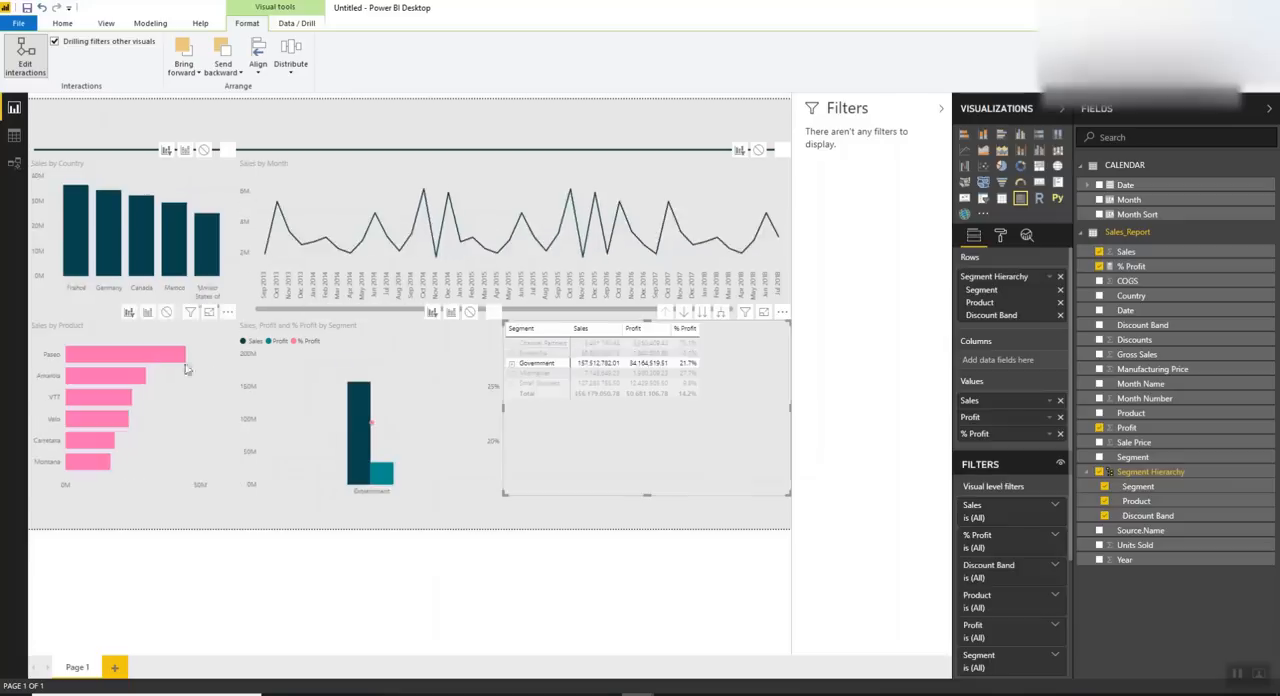
Clear the matrix selection and set the X axis labels of Sales by Country to black Segoe (Bold)
click(158, 360)
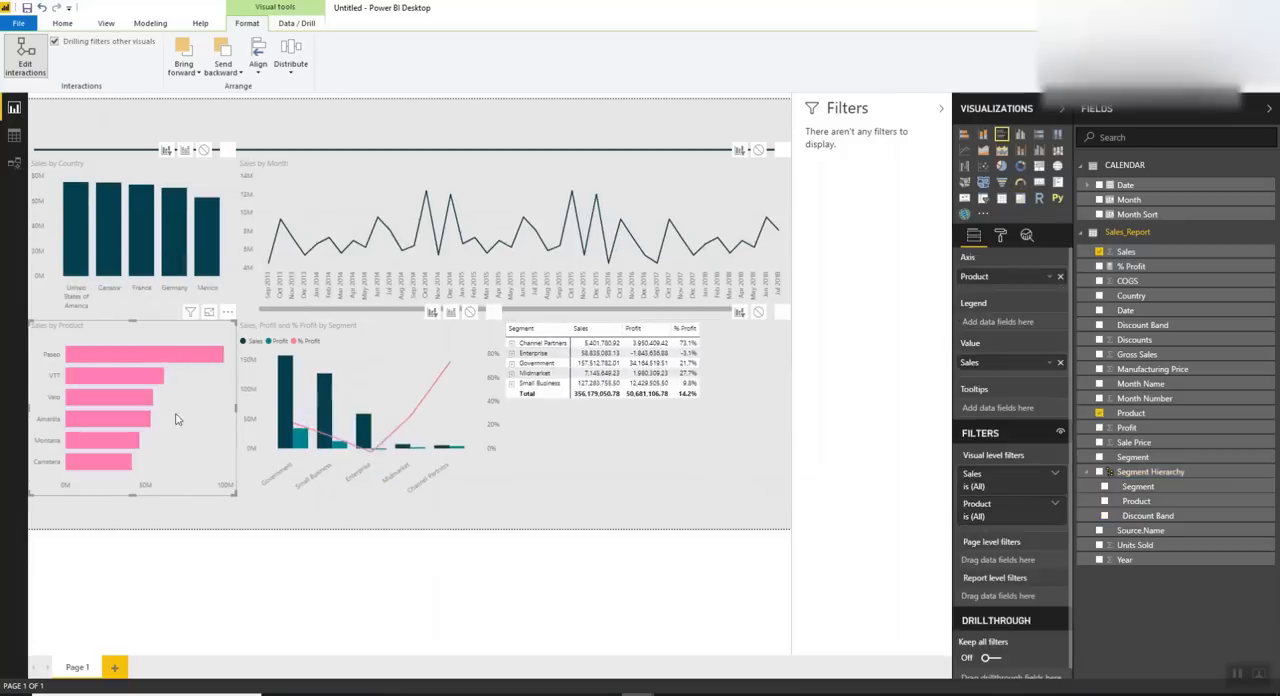
click(145, 185)
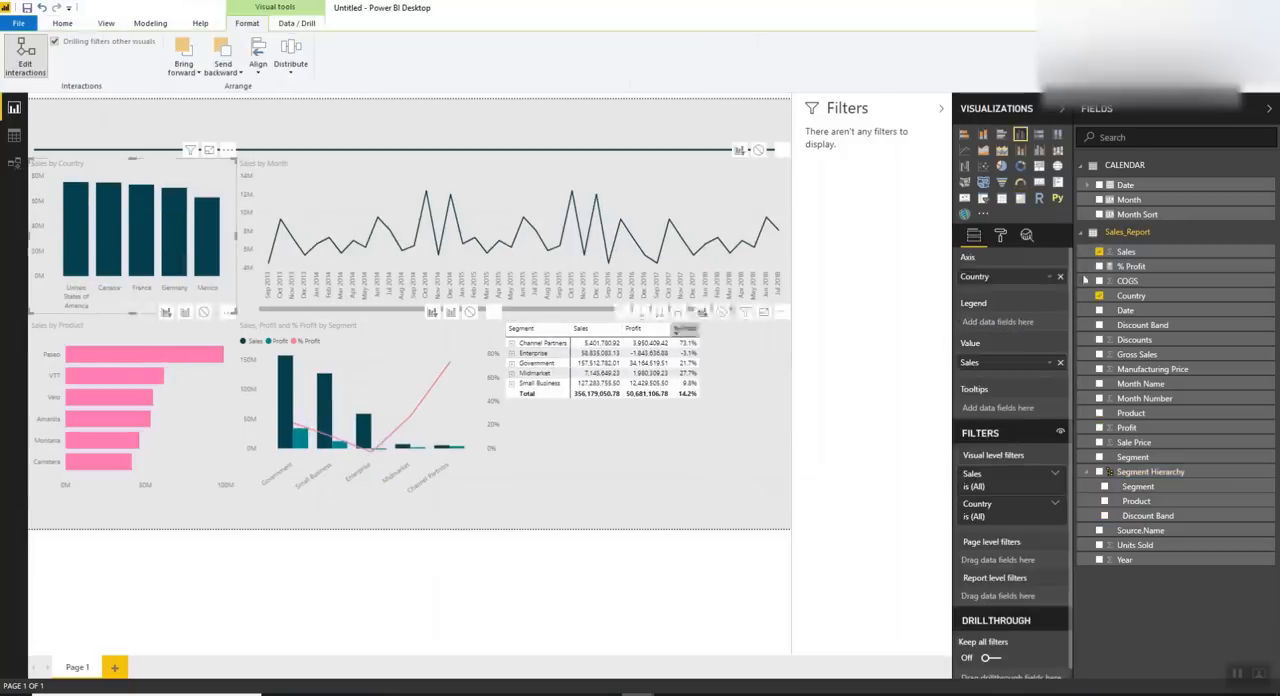
click(1000, 234)
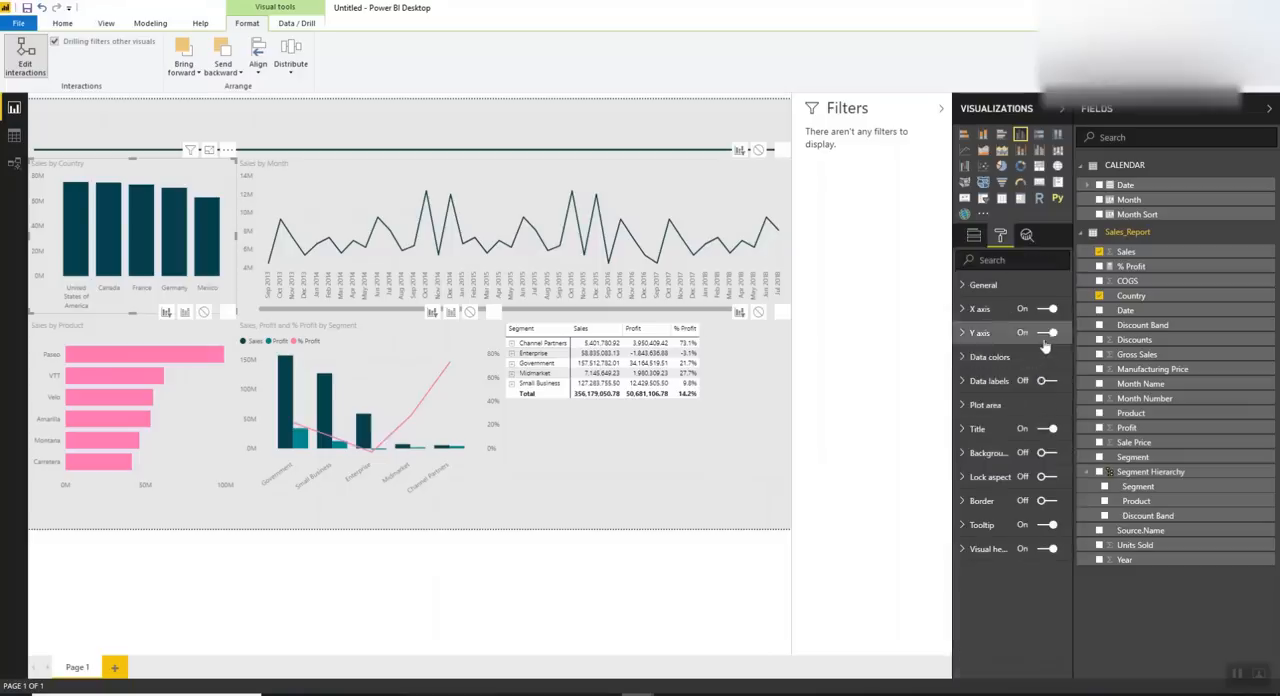
click(985, 309)
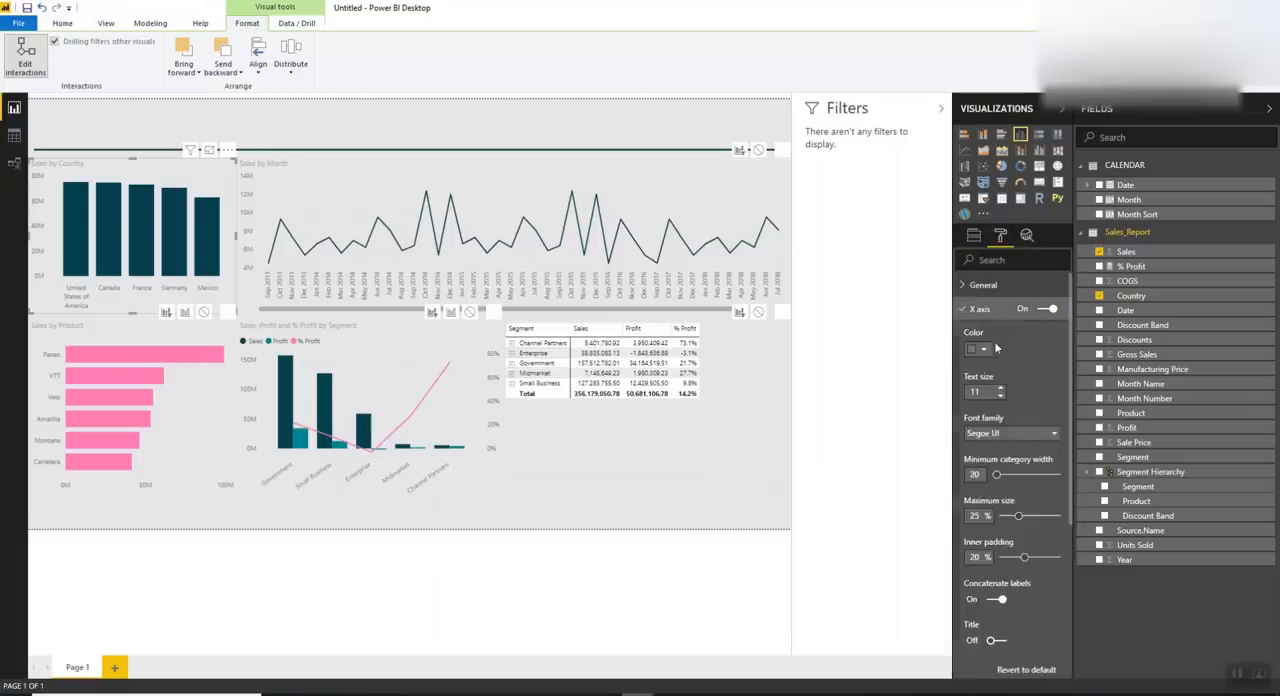
click(1016, 430)
scroll(1005, 520, down, 5)
click(999, 513)
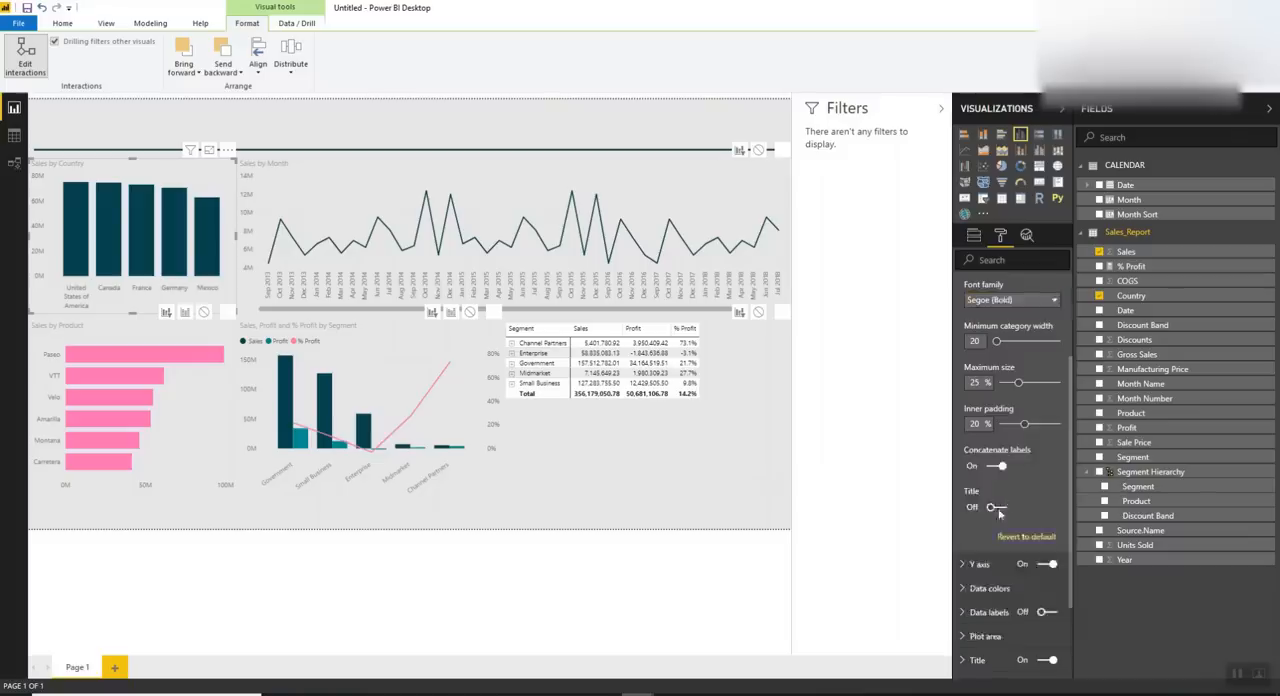
scroll(999, 480, up, 4)
click(976, 349)
click(971, 384)
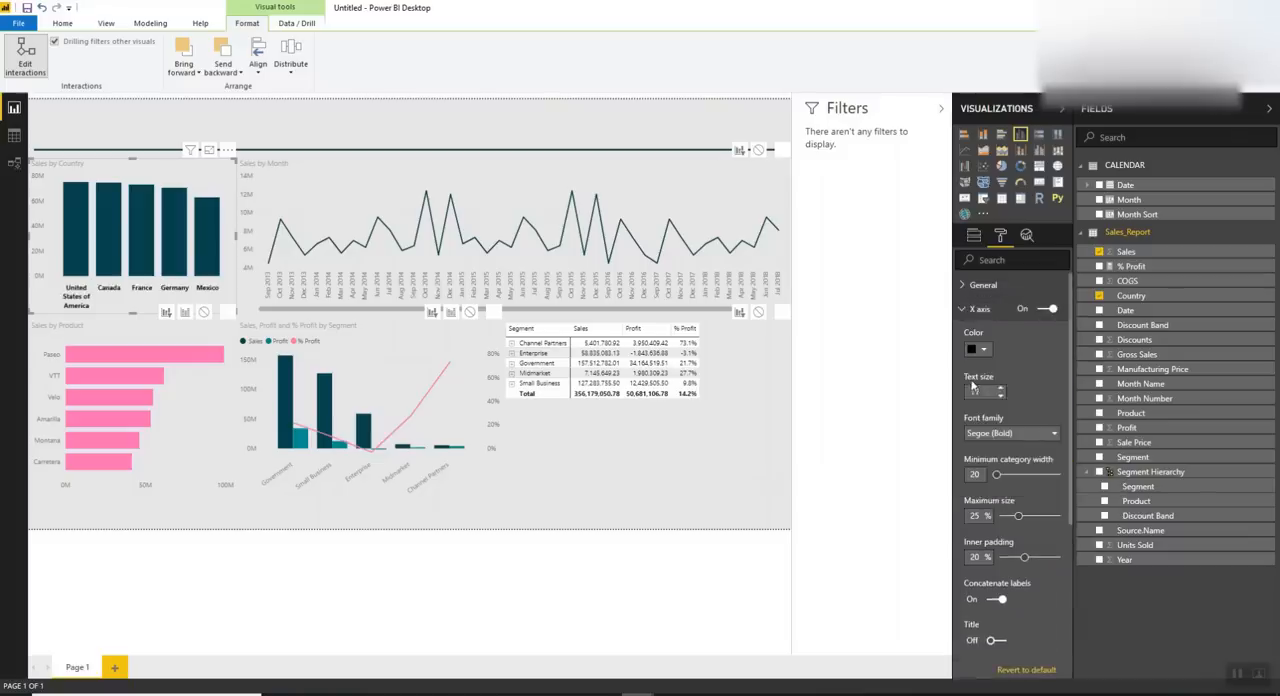
click(988, 316)
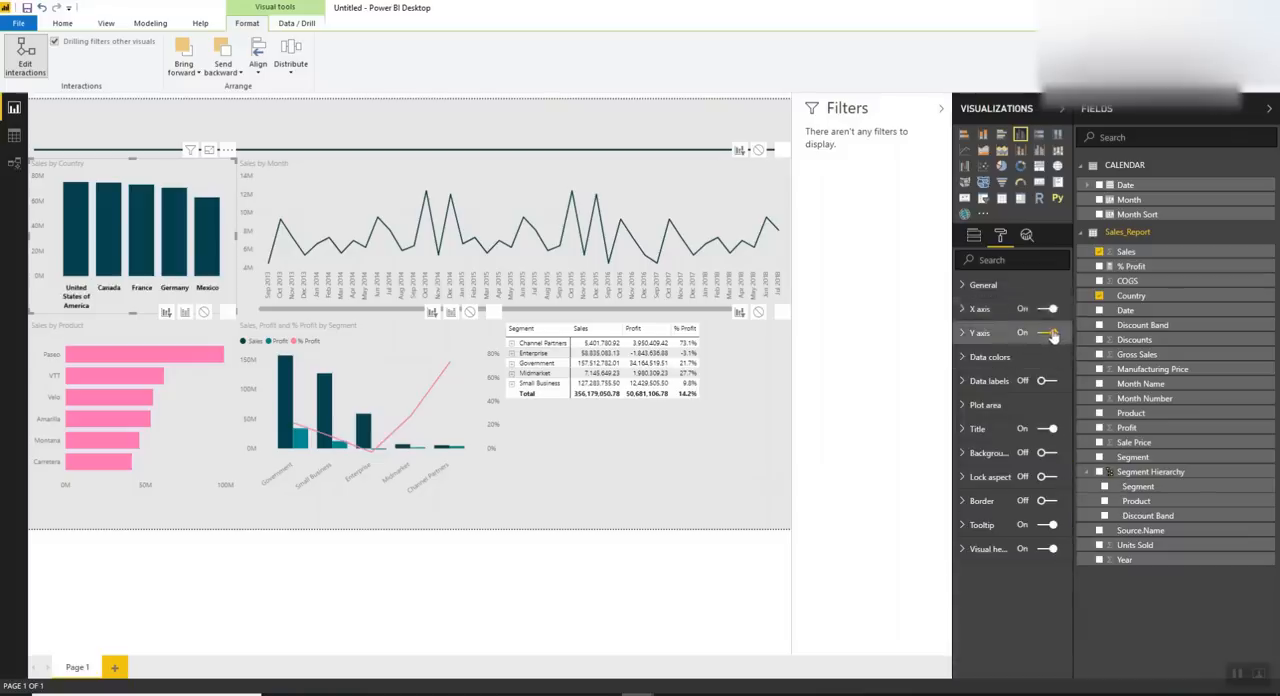
Turn off the Y axis of Sales by Country and turn on its data labels in a bold font
click(1049, 333)
click(1046, 381)
click(987, 386)
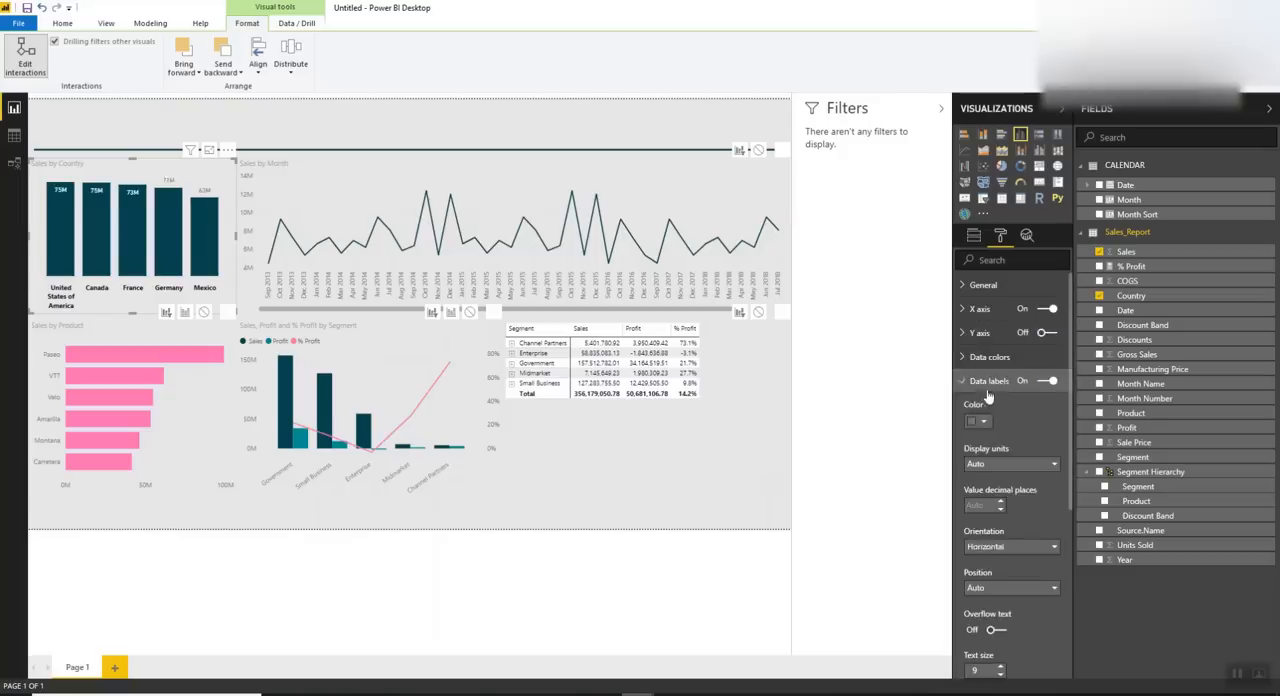
scroll(985, 432, down, 3)
click(1010, 578)
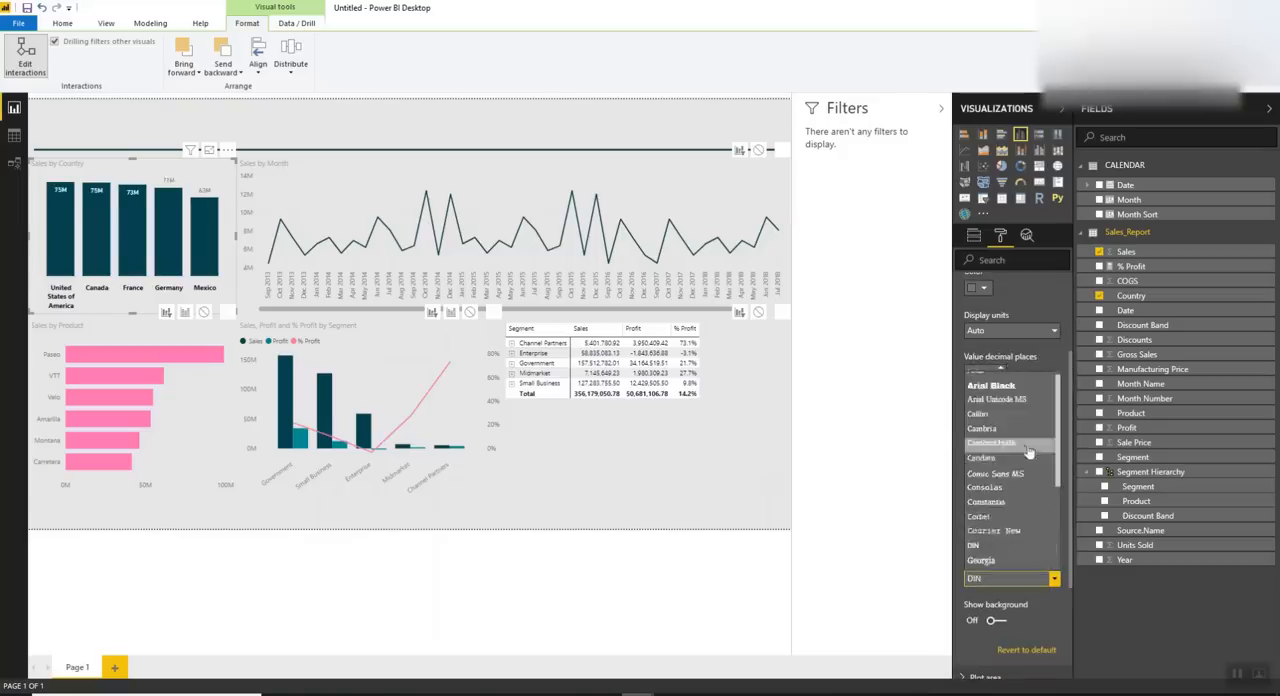
click(1013, 448)
scroll(1002, 318, up, 3)
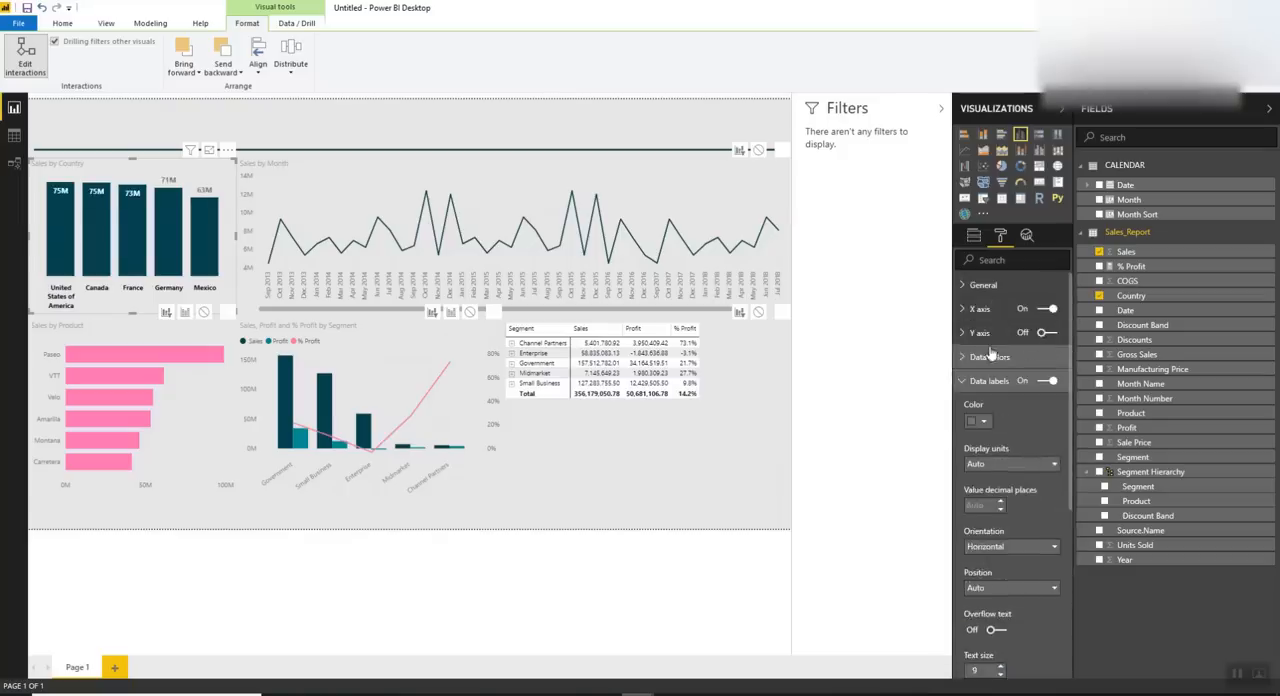
click(984, 384)
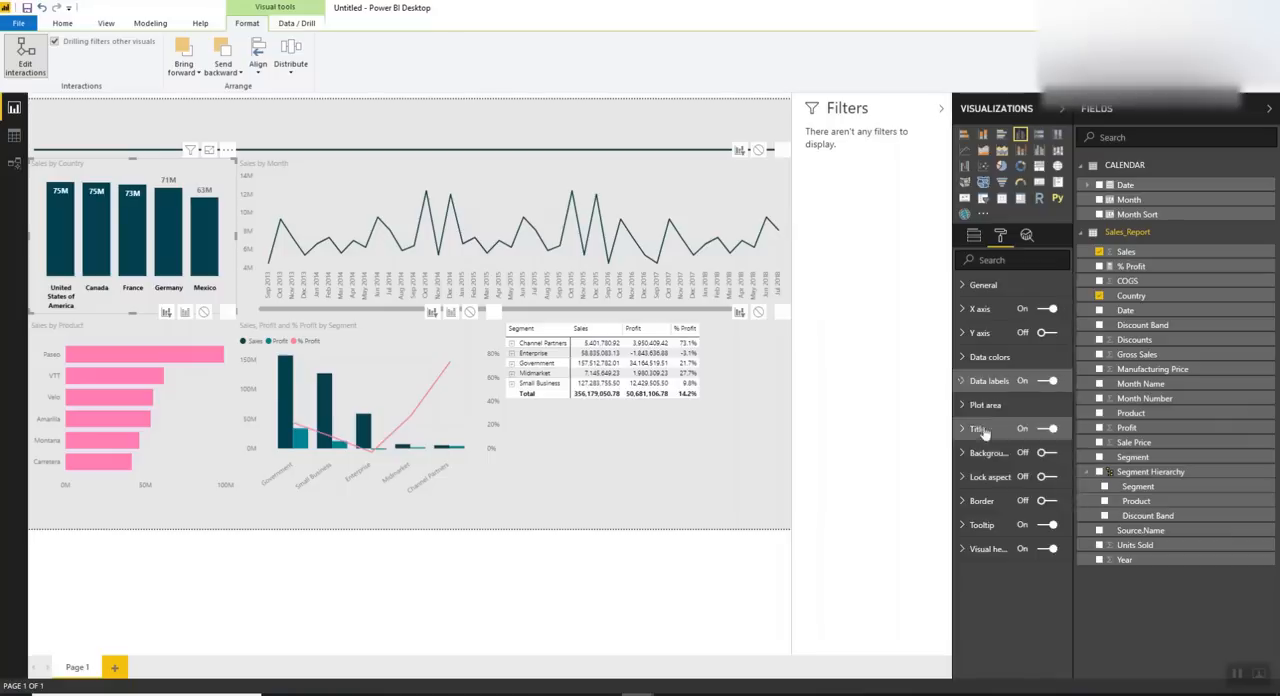
Format the Sales by Country title as white, centered Segoe (Bold) text at size 12 on a dark teal background
click(985, 428)
scroll(1021, 505, down, 1)
click(980, 422)
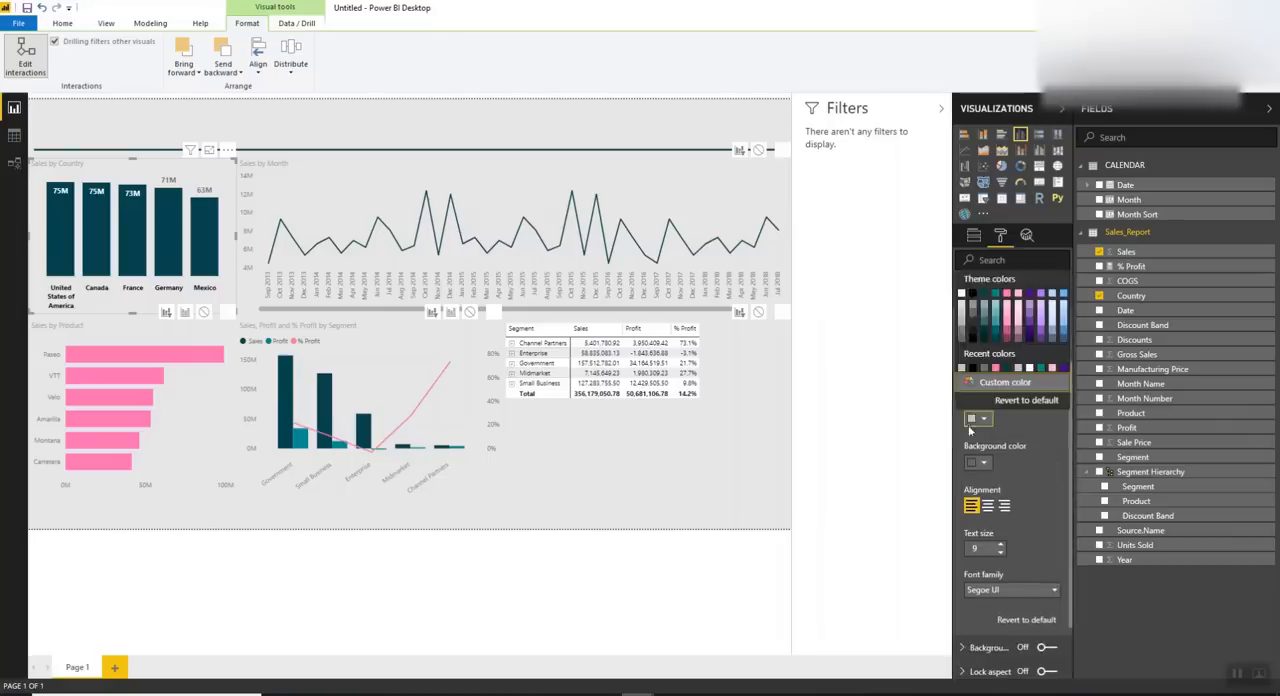
click(962, 294)
click(978, 463)
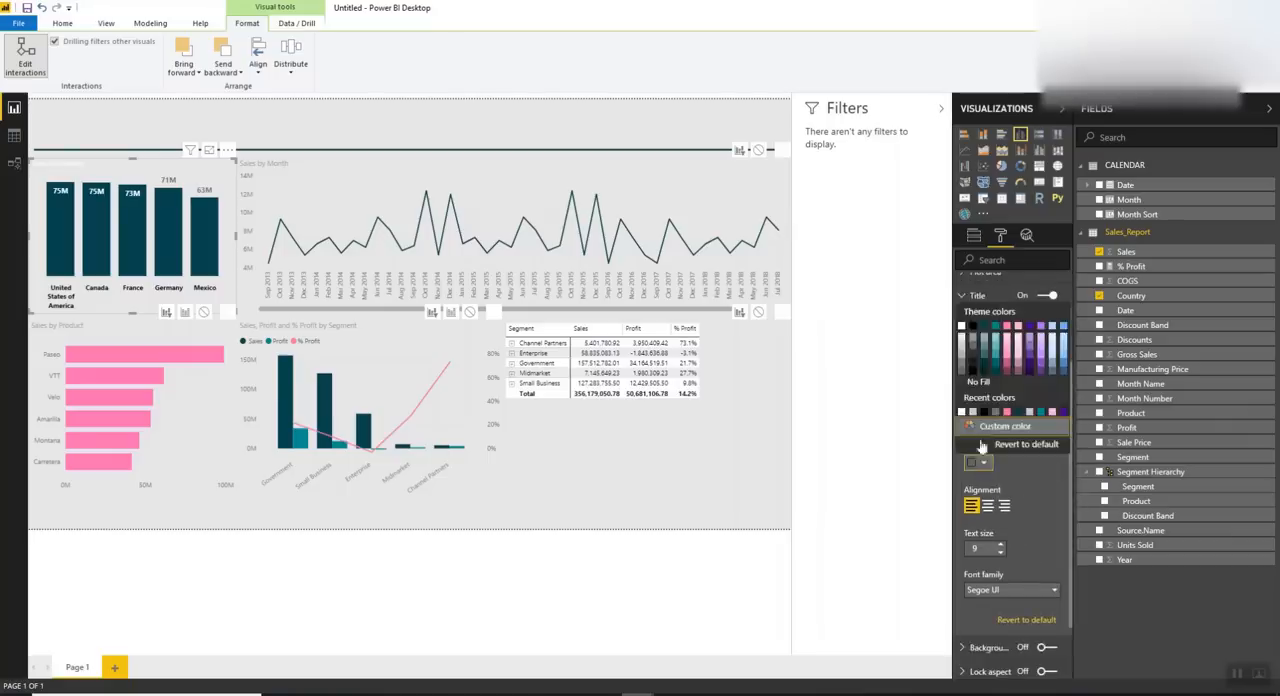
click(982, 330)
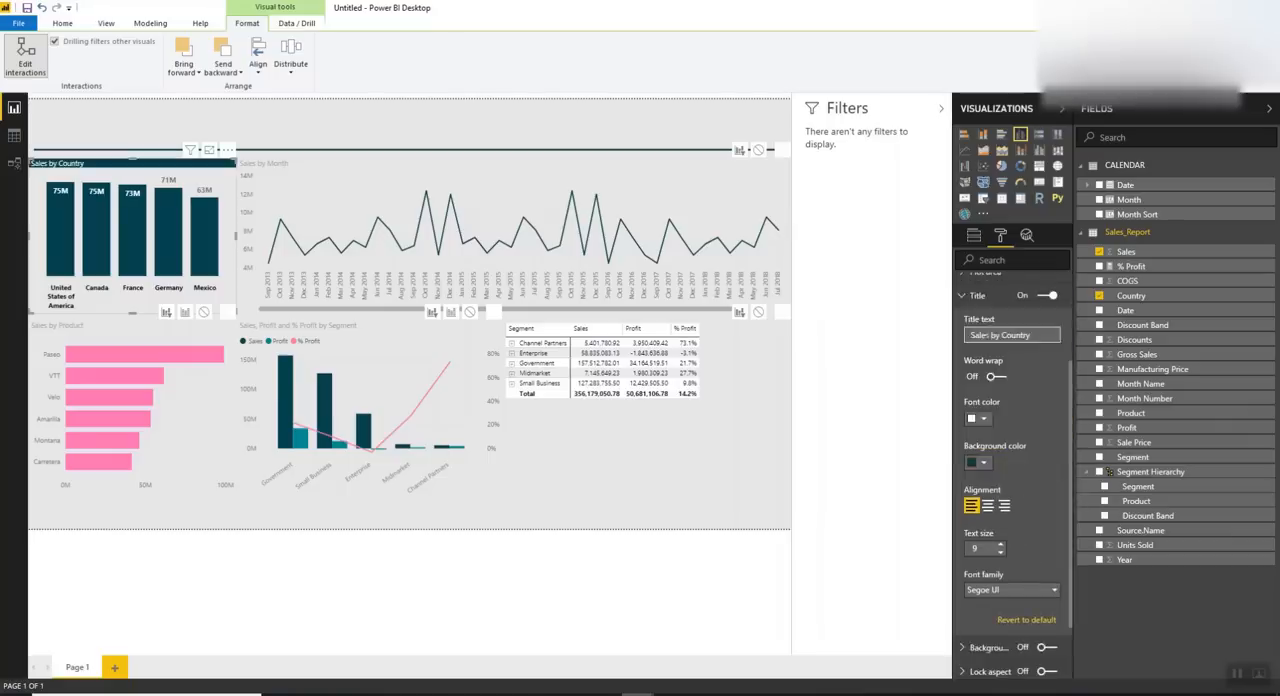
click(988, 506)
scroll(1027, 517, down, 1)
click(1010, 523)
click(990, 389)
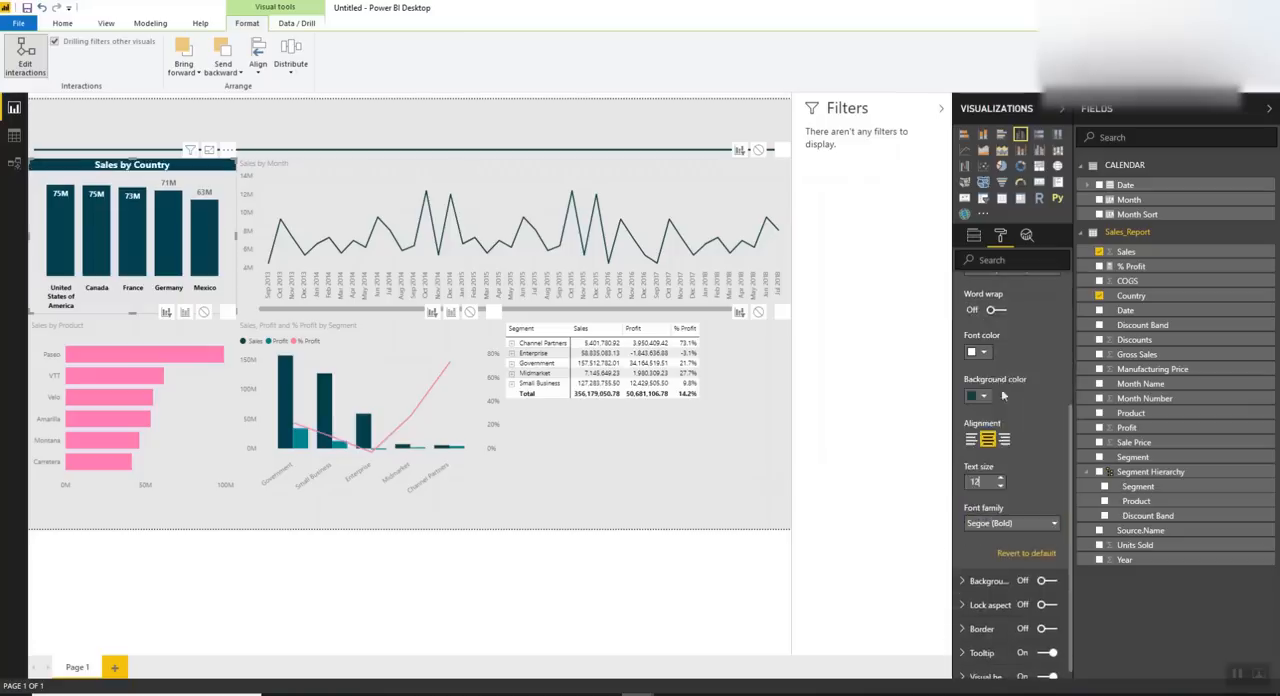
Format the Sales by Product title as white, centered, bold text at size 12 on a dark teal background
click(128, 341)
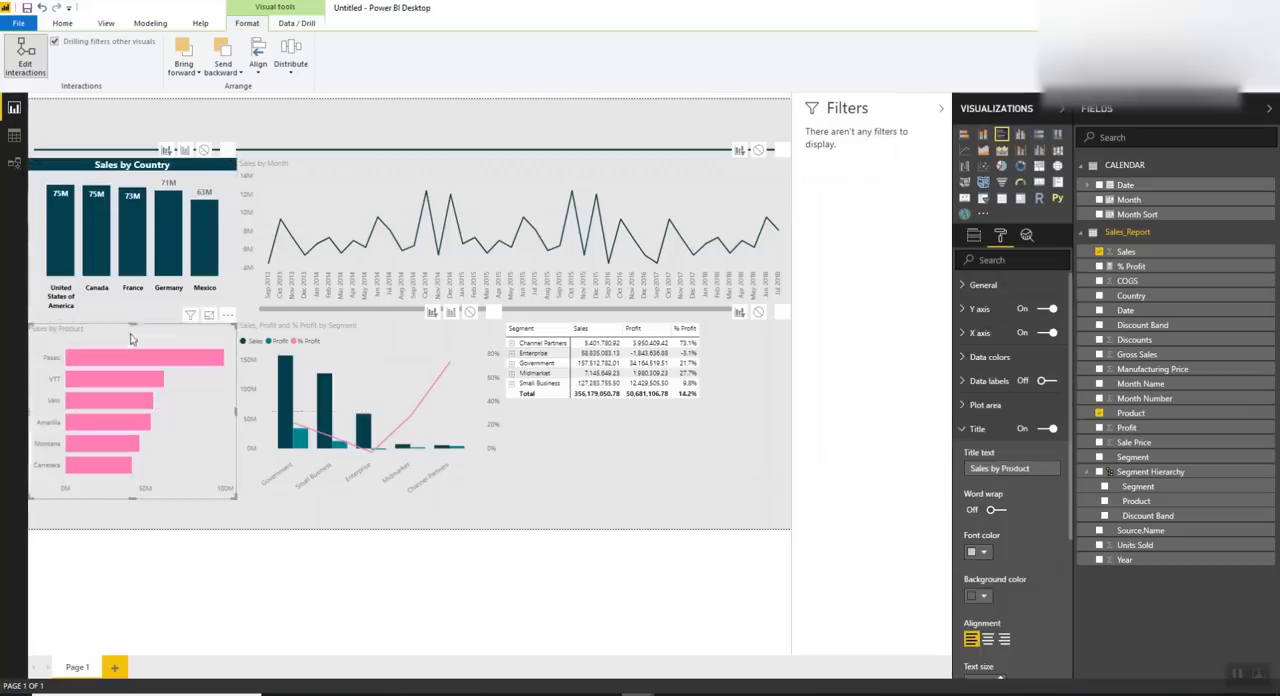
scroll(992, 477, down, 3)
click(976, 419)
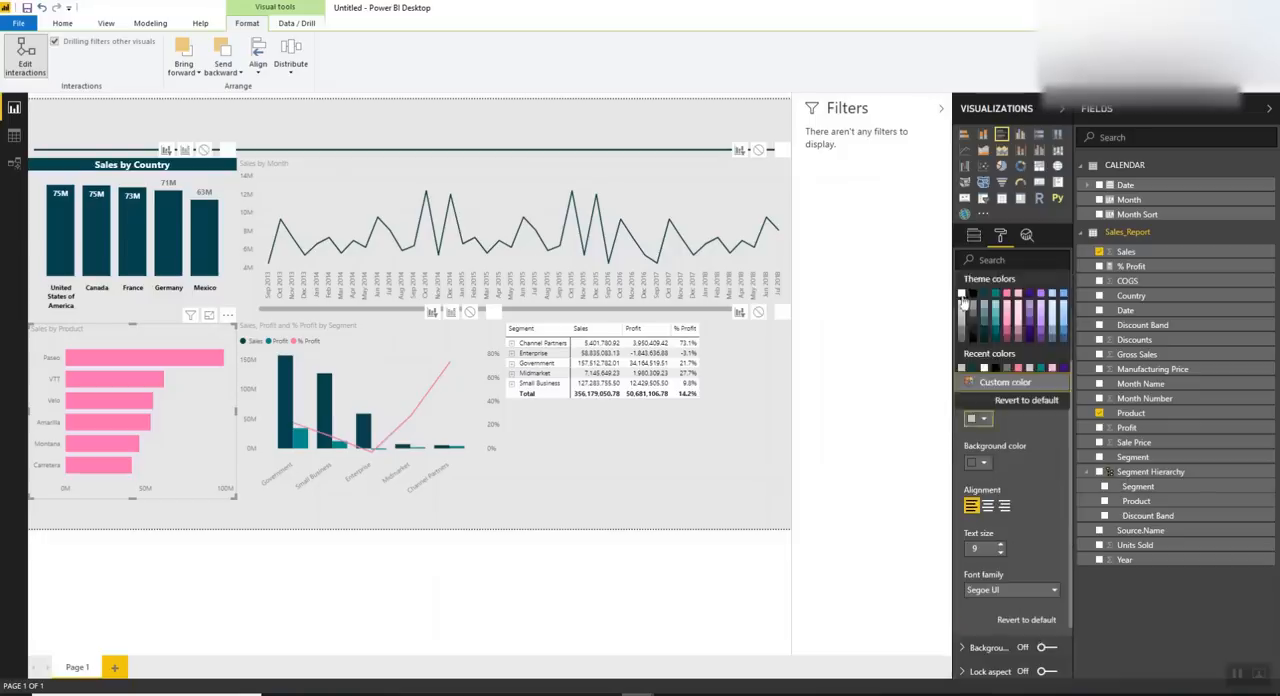
click(962, 294)
click(983, 463)
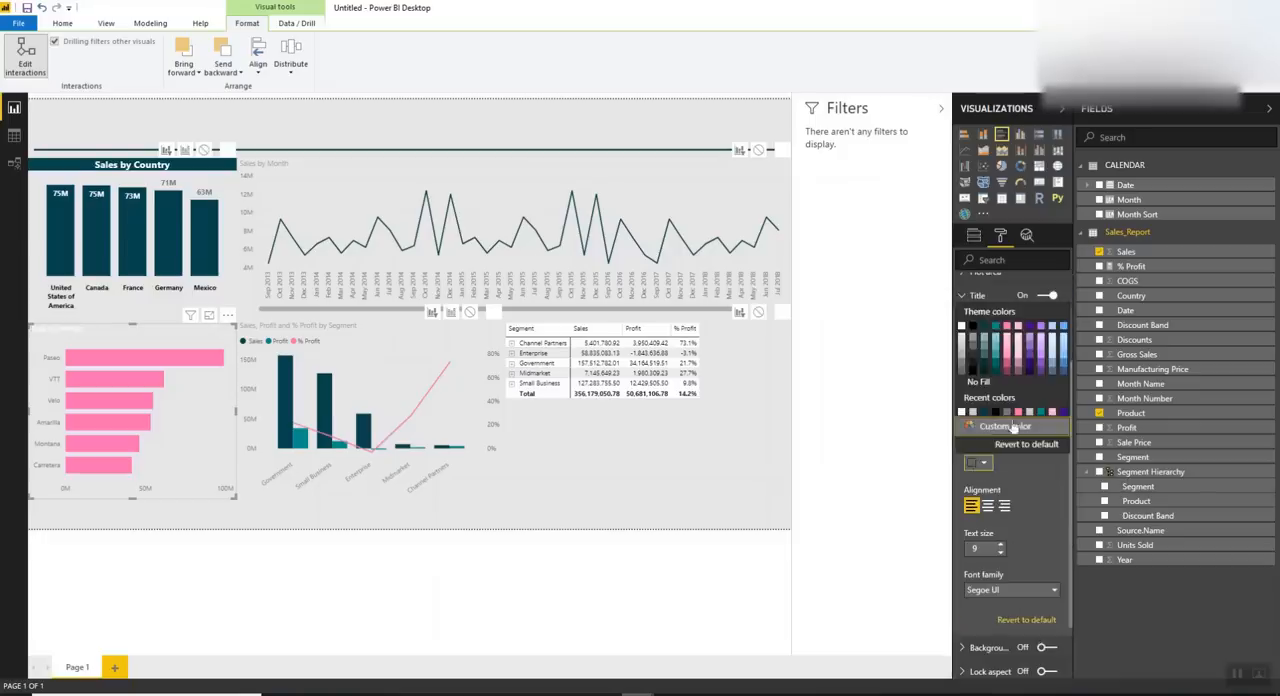
click(988, 336)
click(987, 505)
text(12)
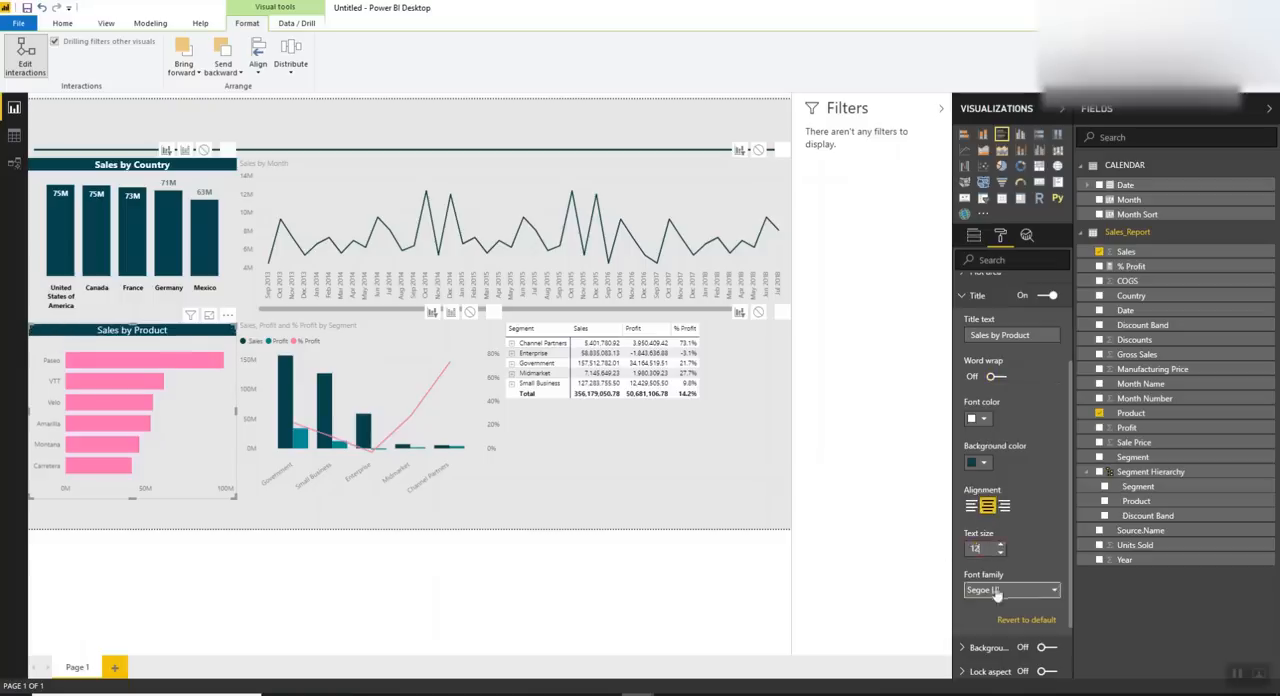
click(996, 592)
scroll(985, 510, down, 1)
click(1007, 459)
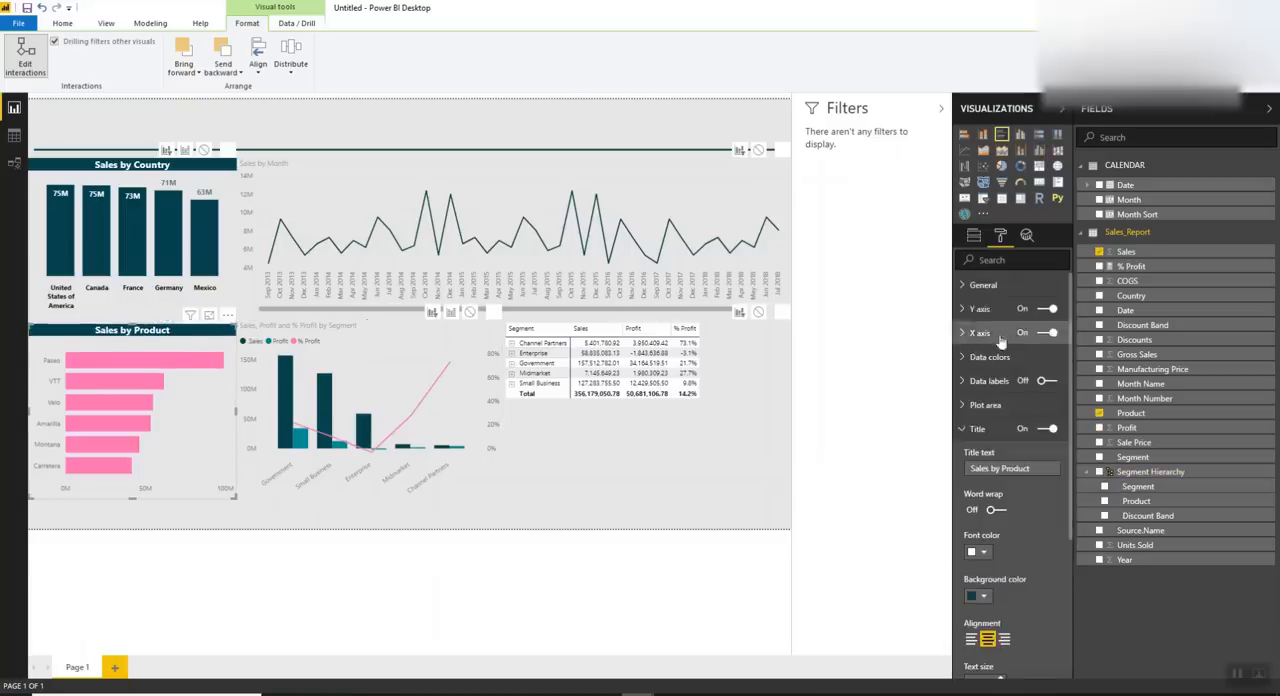
Set the Y axis labels of Sales by Product to a bold font
click(980, 310)
click(1008, 473)
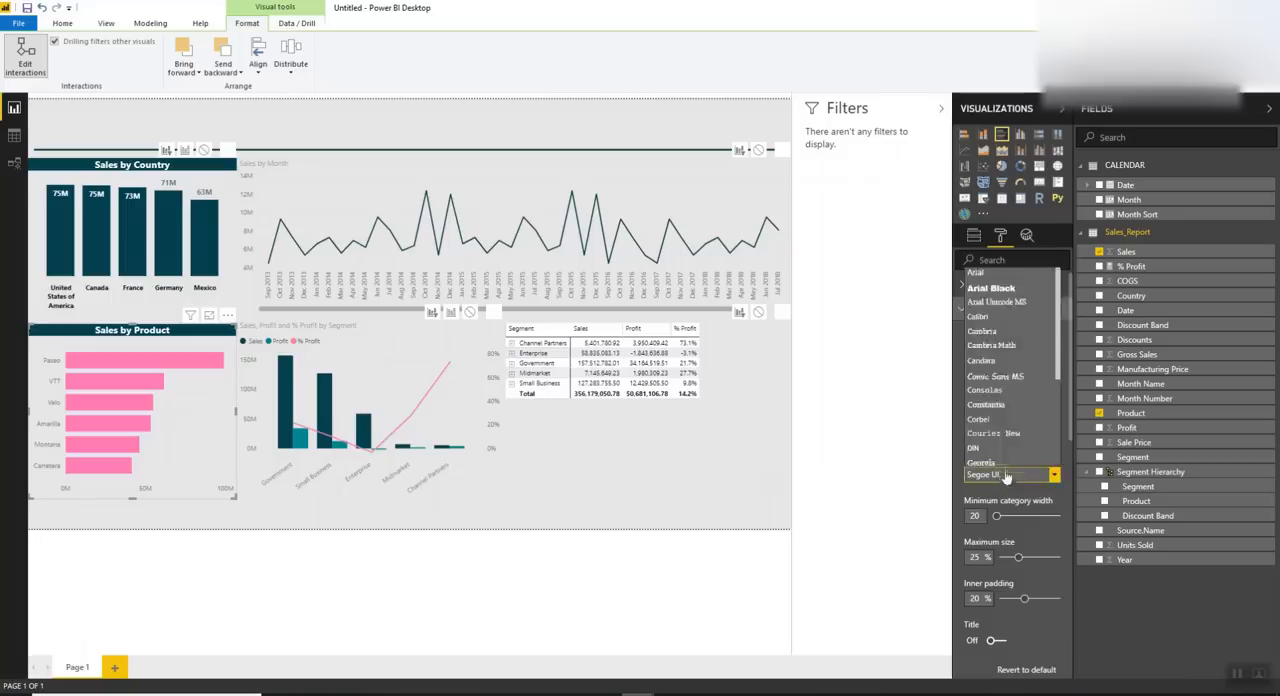
click(1016, 346)
scroll(1023, 391, down, 1)
scroll(1023, 389, up, 3)
click(994, 314)
Narrow the segment combo chart slightly and shift it right to leave a gap beside Sales by Product
click(398, 357)
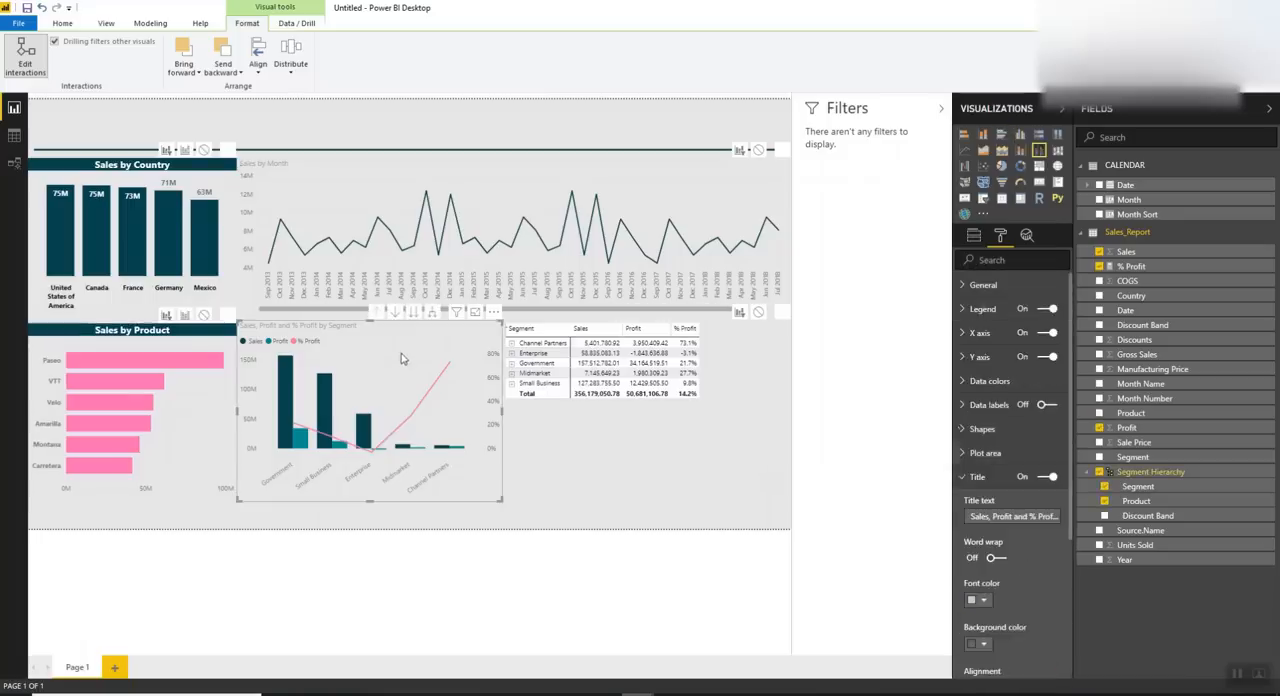
drag(503, 410, 482, 409)
drag(383, 374, 393, 379)
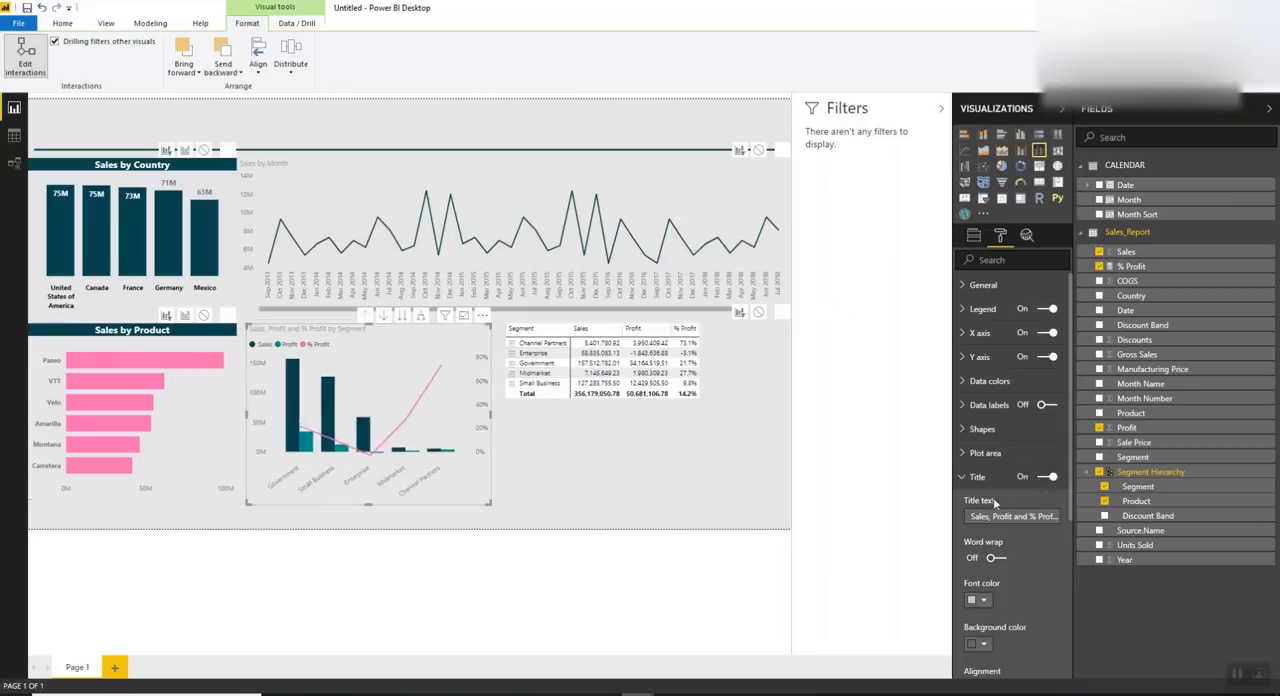
Format the segment combo chart's title as white, centered Segoe (Bold) text at size 12 on a dark teal background
scroll(1000, 470, down, 3)
click(977, 467)
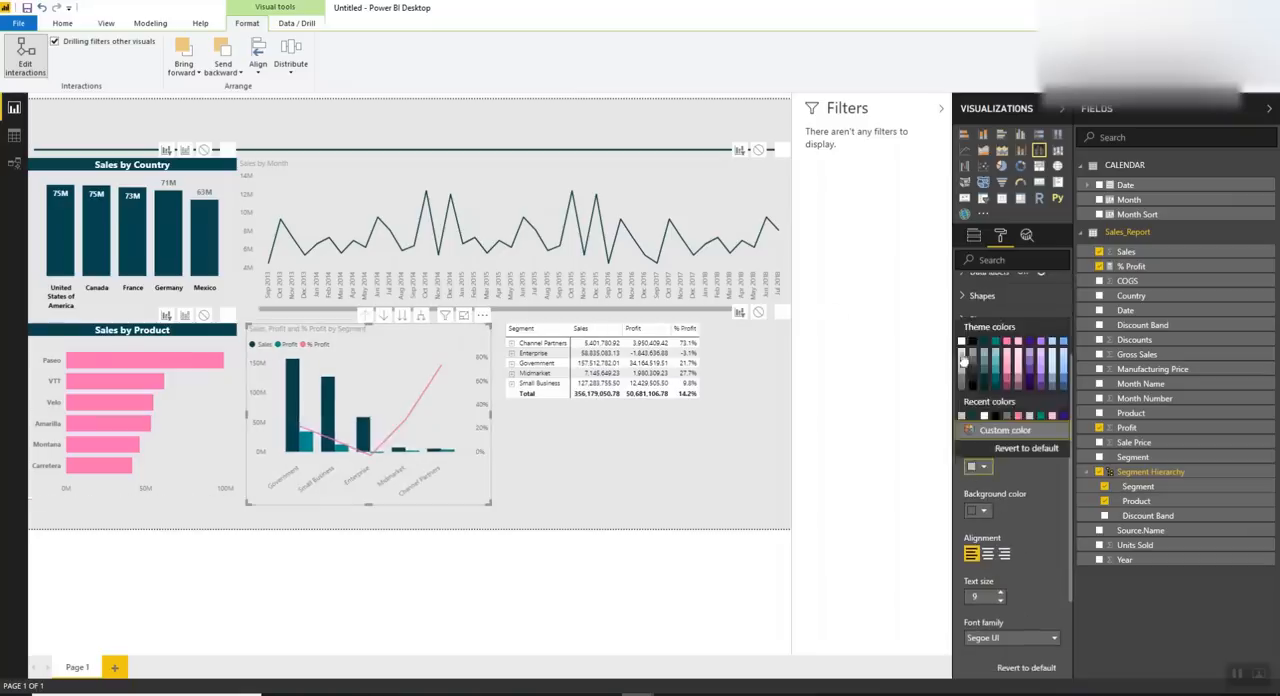
click(961, 363)
click(977, 511)
click(985, 377)
click(987, 553)
double_click(975, 596)
text(12)
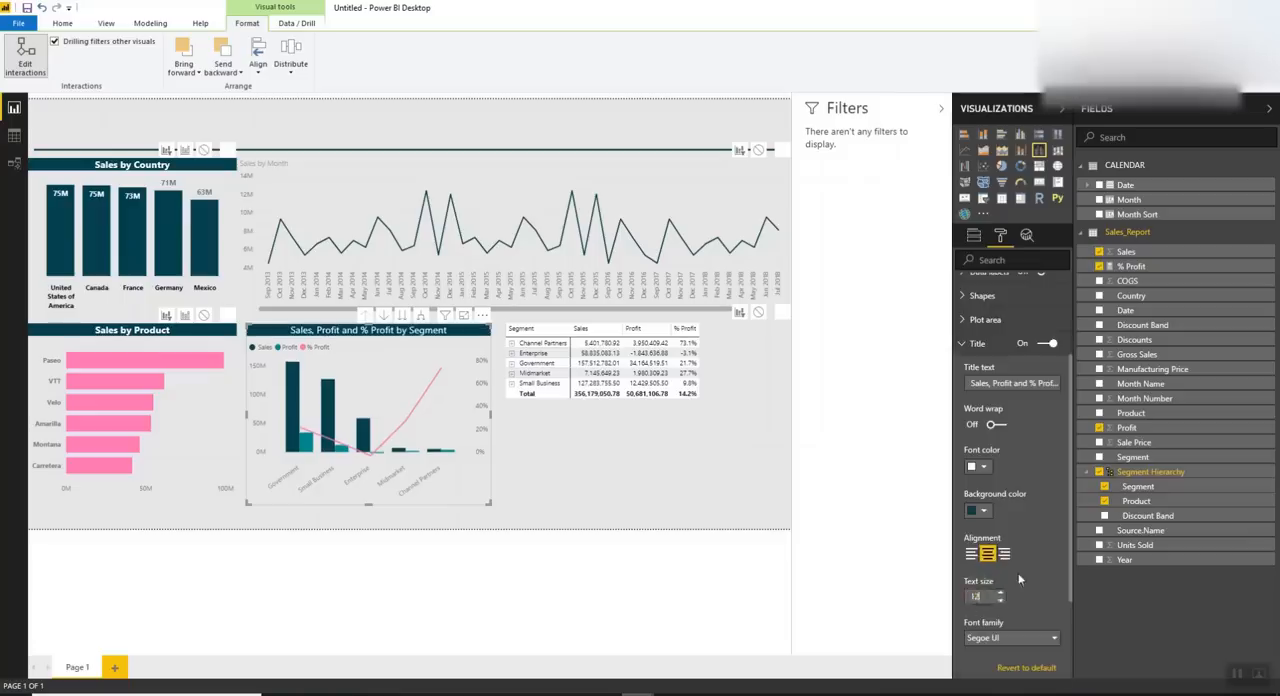
scroll(1018, 578, down, 2)
click(1012, 513)
click(1000, 408)
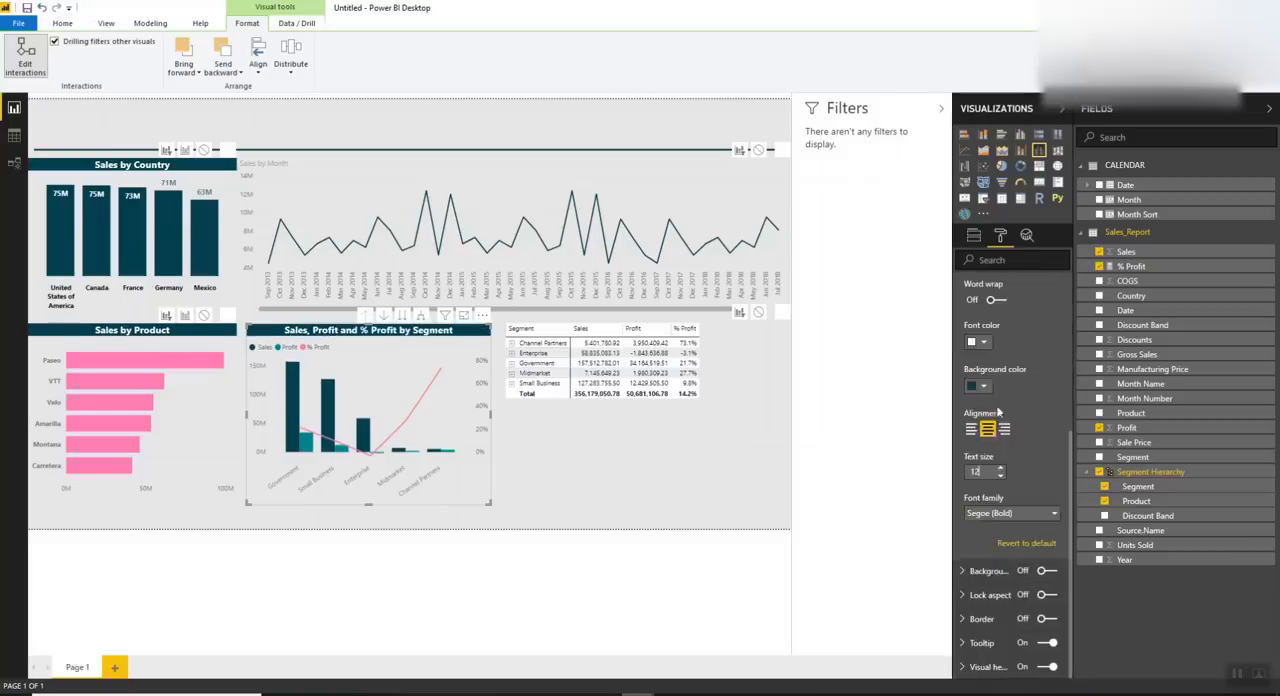
scroll(997, 427, up, 5)
click(985, 489)
Set the legend of the segment combo chart to a bold font
click(984, 309)
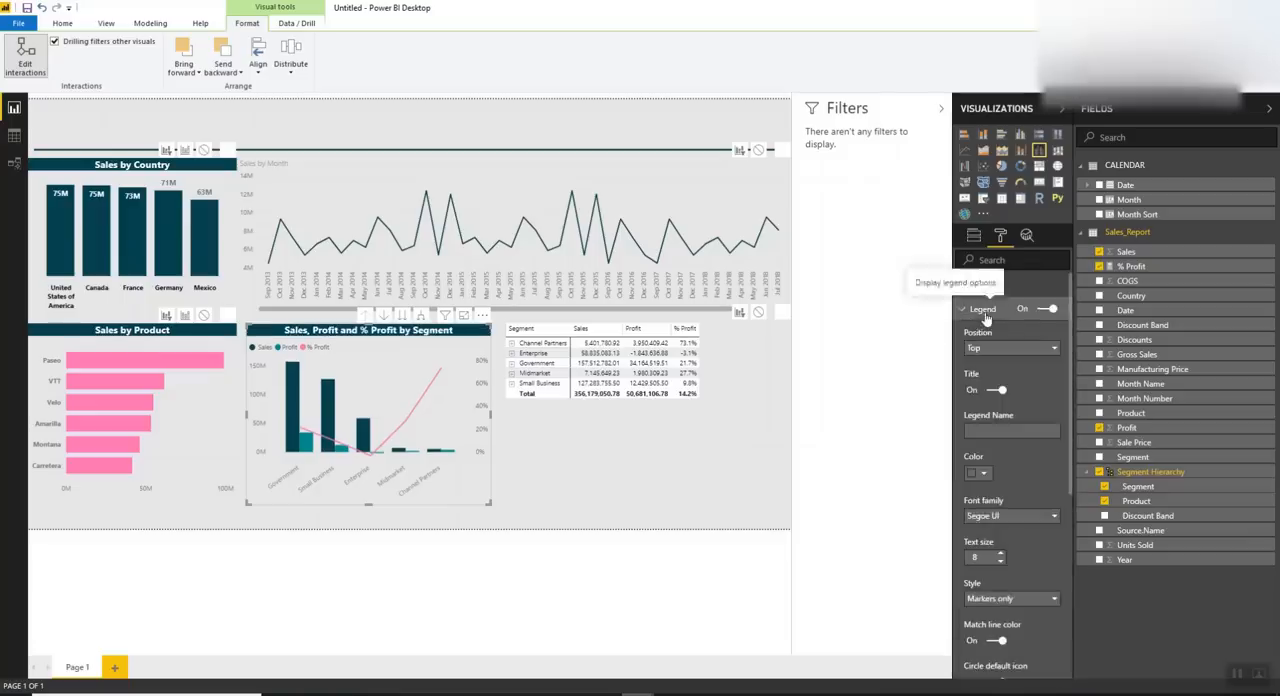
click(1012, 515)
click(998, 412)
click(975, 309)
Set the X axis labels of the segment combo chart to Segoe (Bold)
click(980, 332)
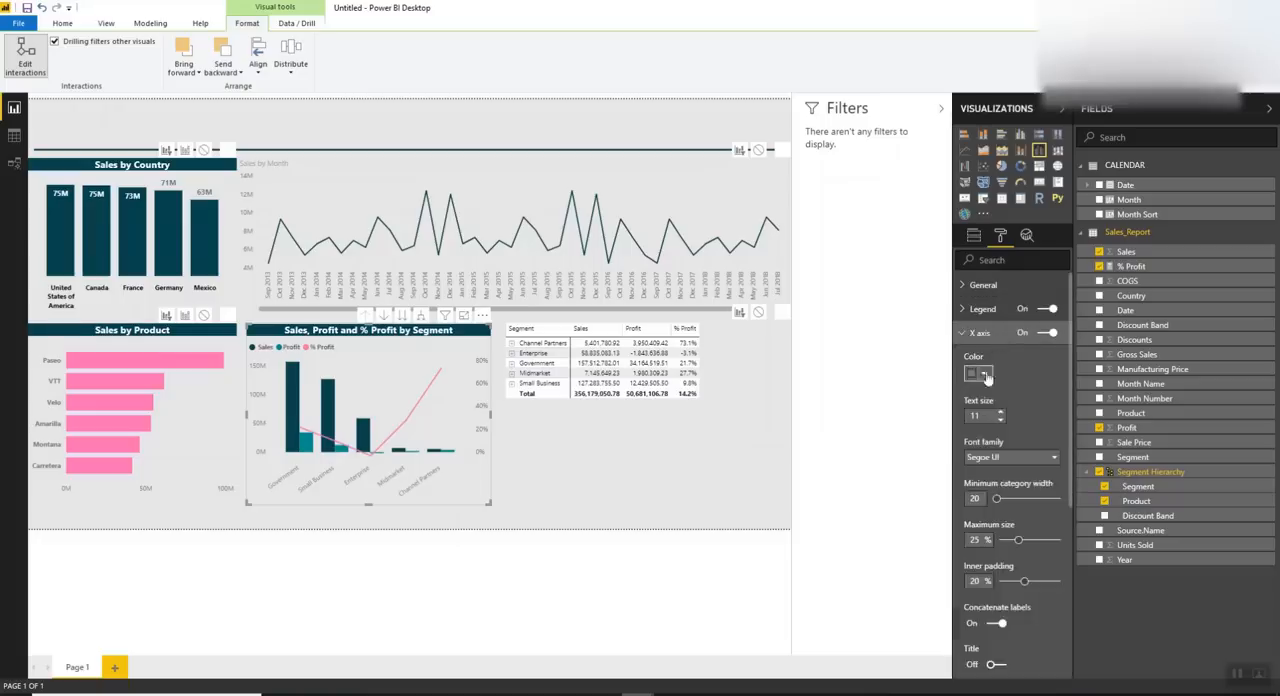
click(993, 457)
scroll(990, 530, down, 3)
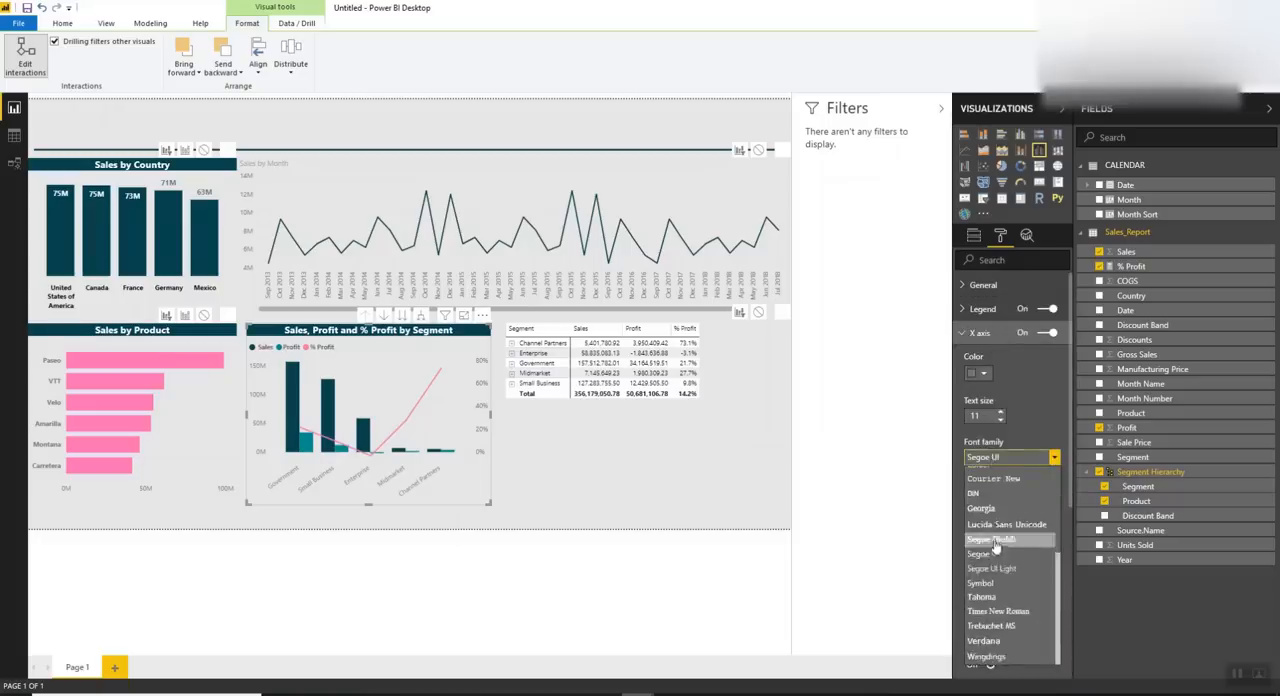
click(996, 526)
click(998, 458)
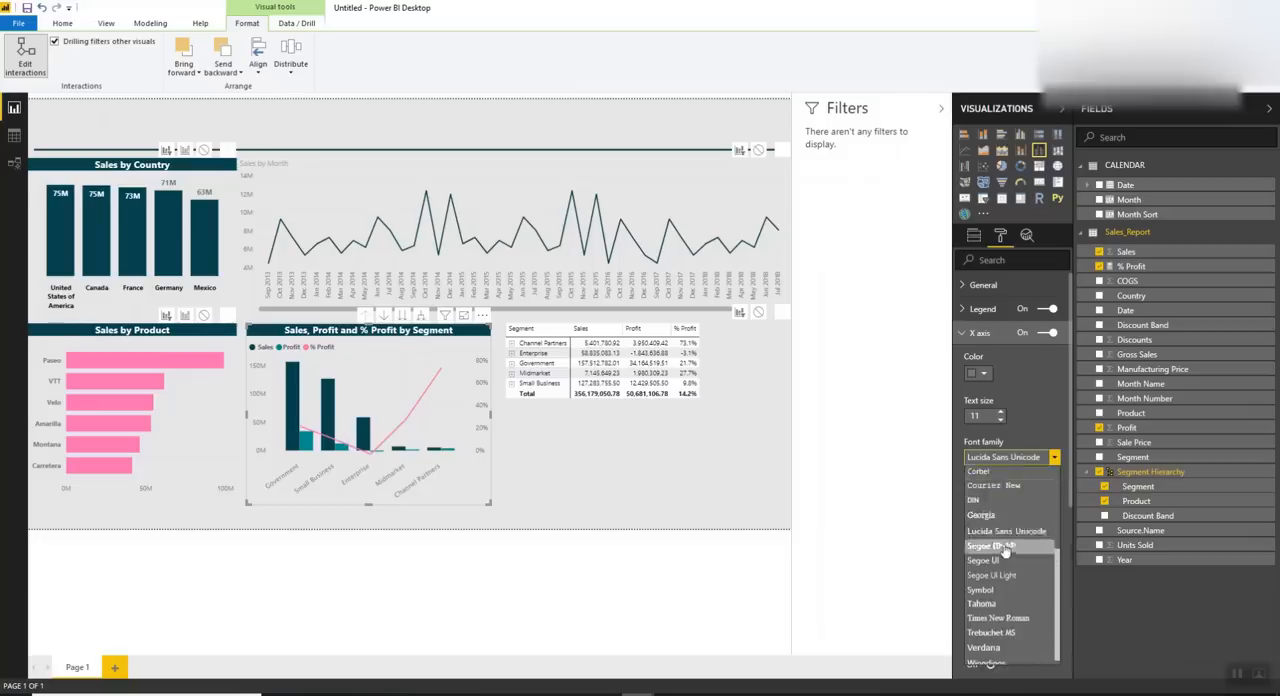
click(990, 547)
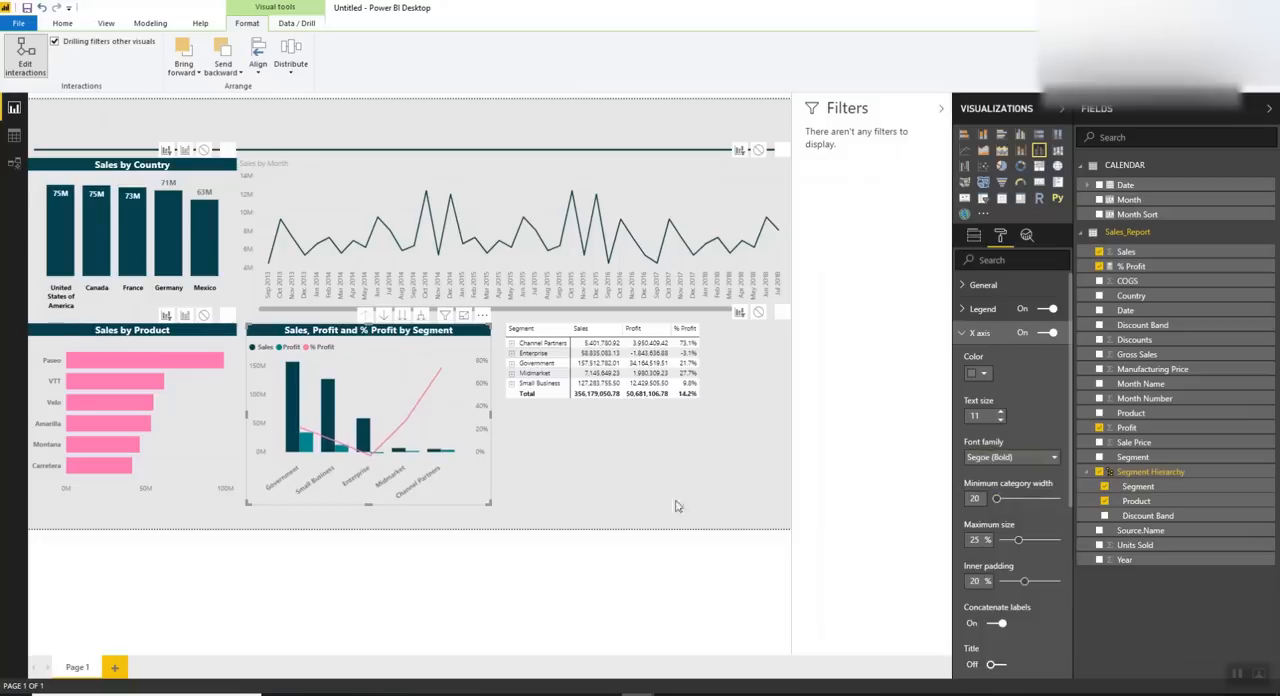
Widen the segment combo chart to the right and narrow the matrix from its left edge to clear the overlap
drag(497, 421, 537, 424)
click(613, 462)
click(613, 462)
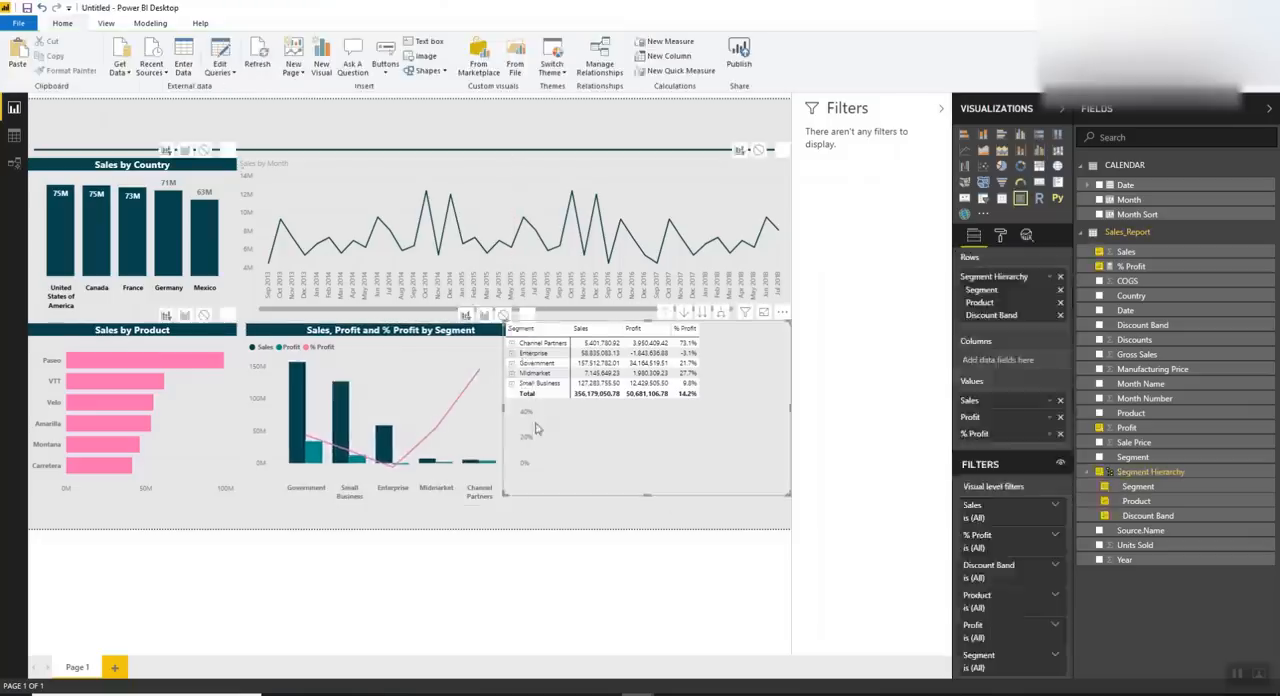
drag(543, 420, 546, 421)
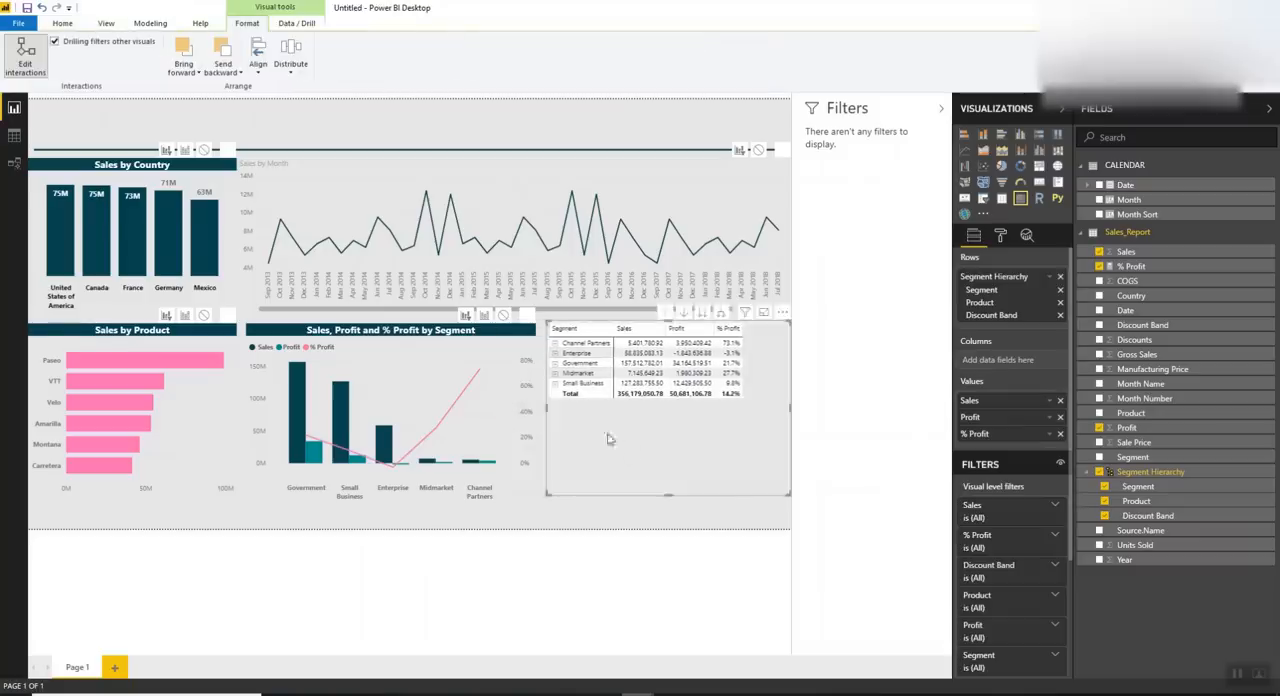
Change the font family of the segment combo chart's Y axis labels
click(452, 366)
click(1000, 235)
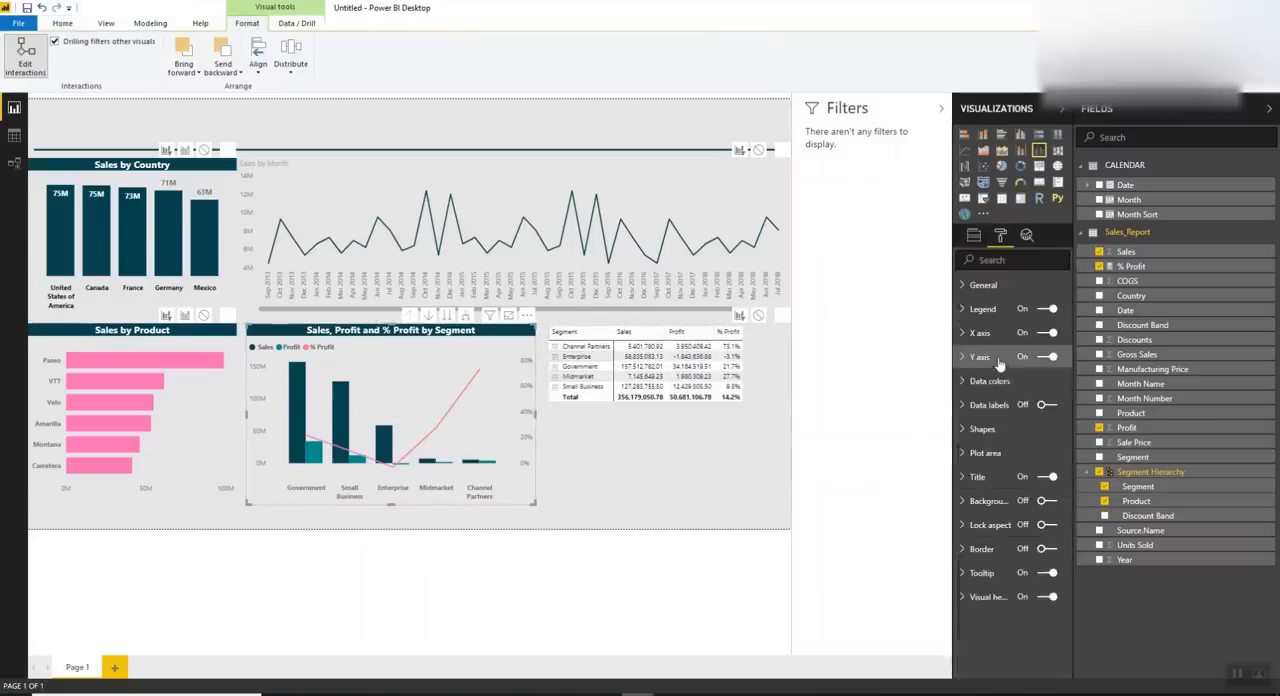
click(979, 357)
scroll(1001, 516, down, 3)
click(1010, 554)
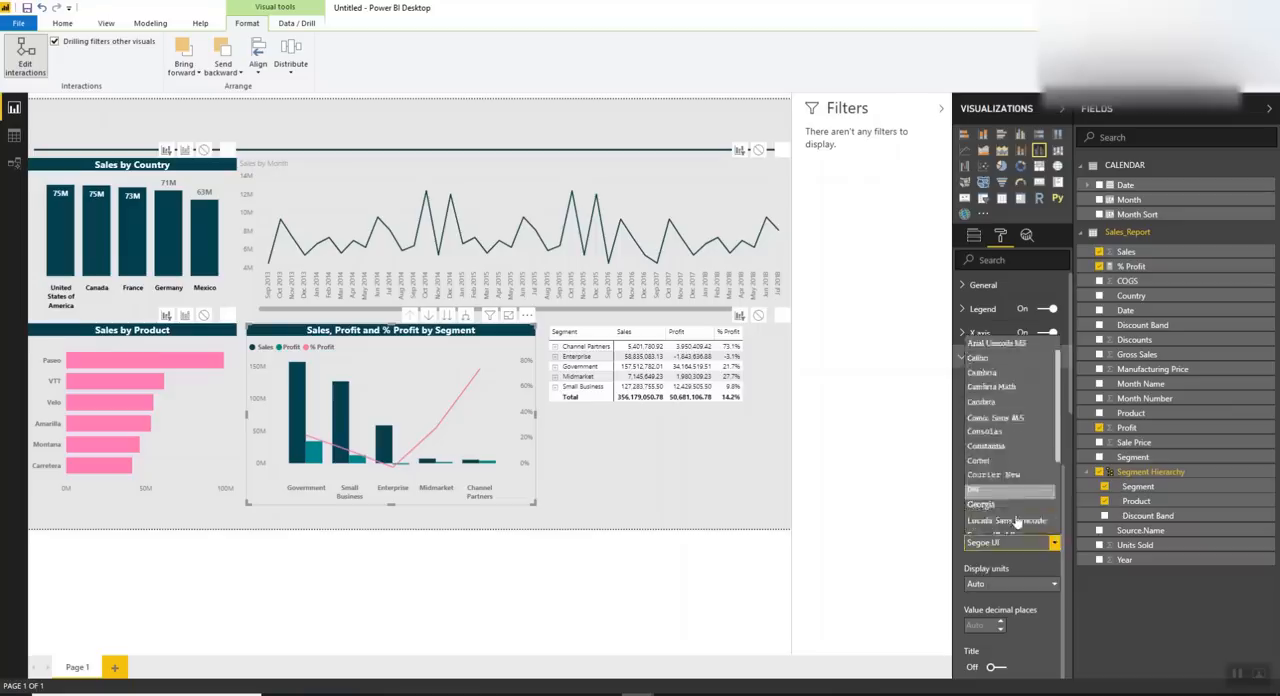
click(1000, 415)
Turn on the matrix title and open its title text for editing
click(725, 459)
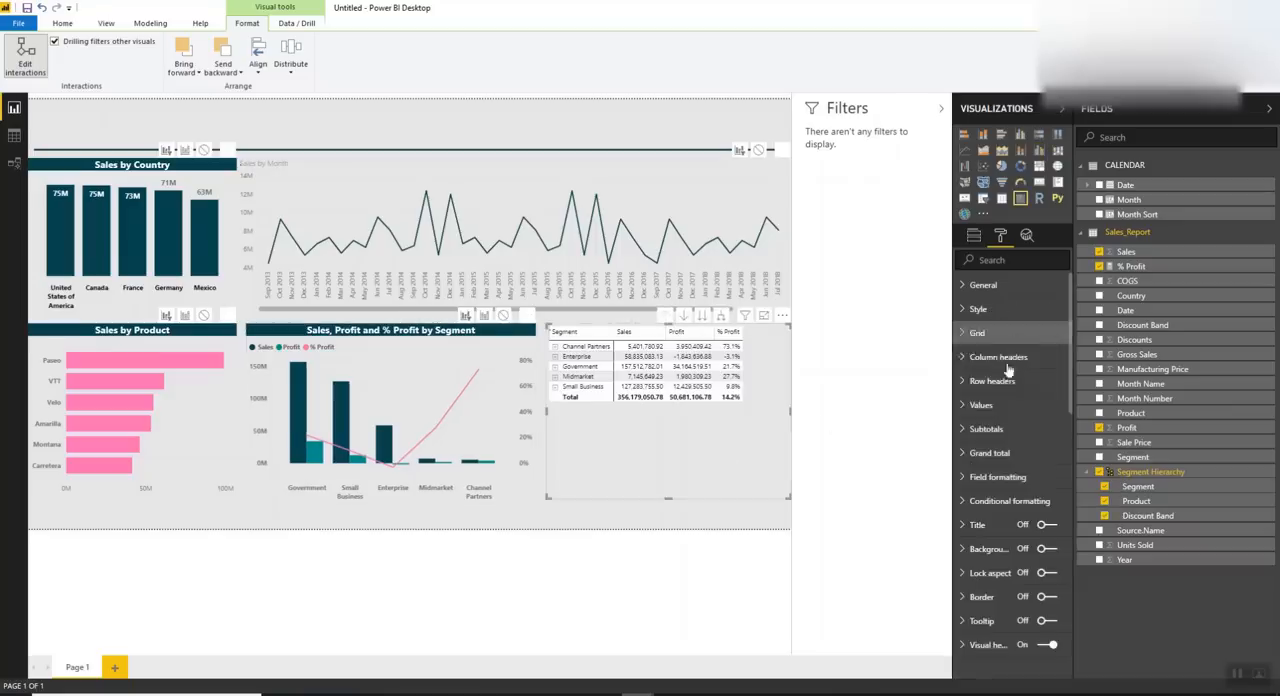
click(991, 528)
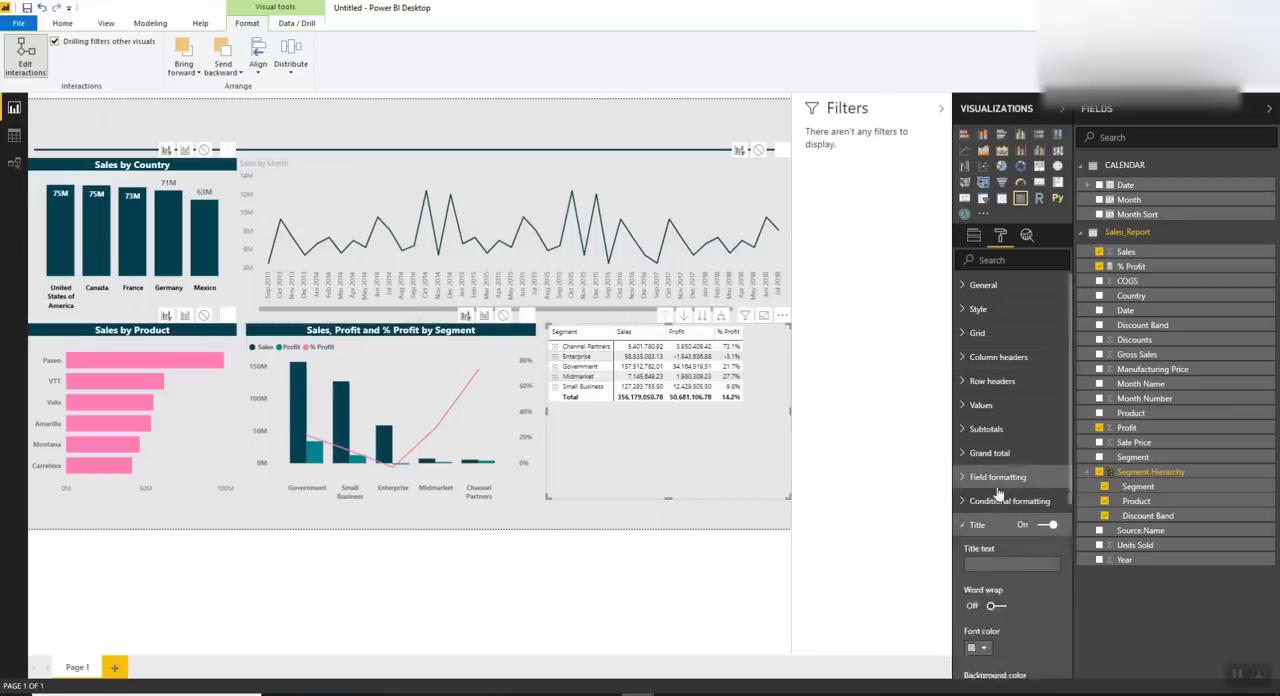
scroll(995, 485, down, 2)
click(995, 430)
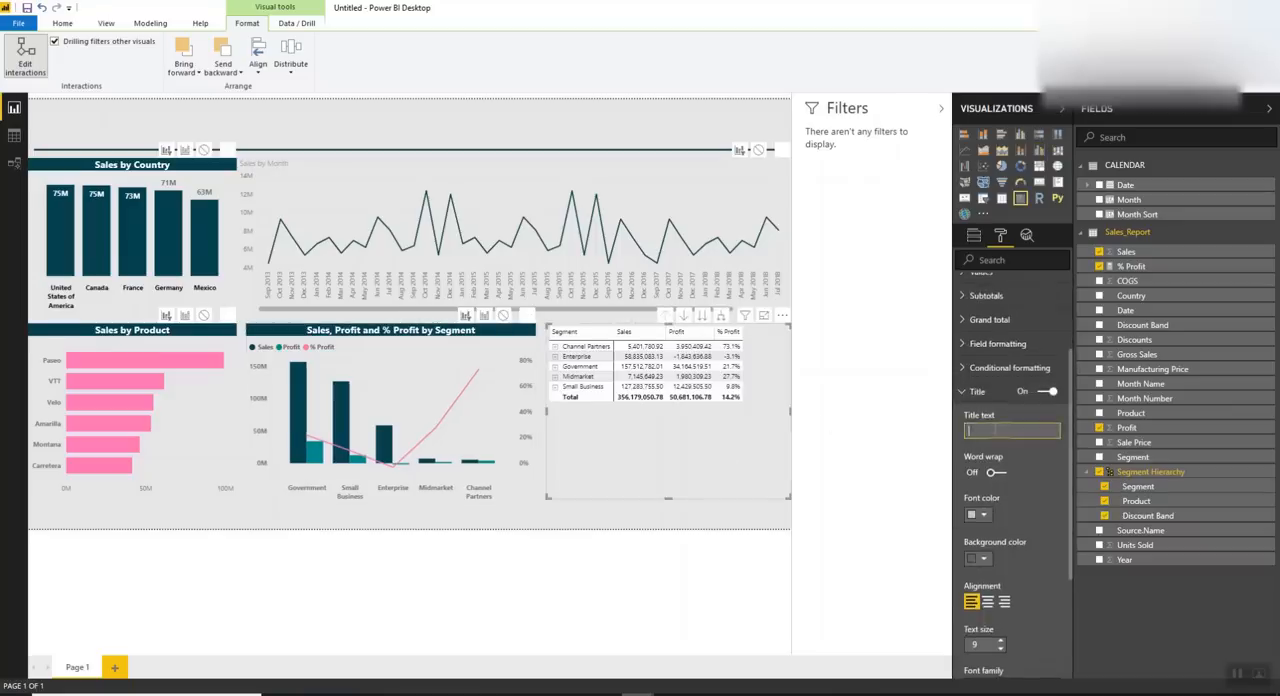
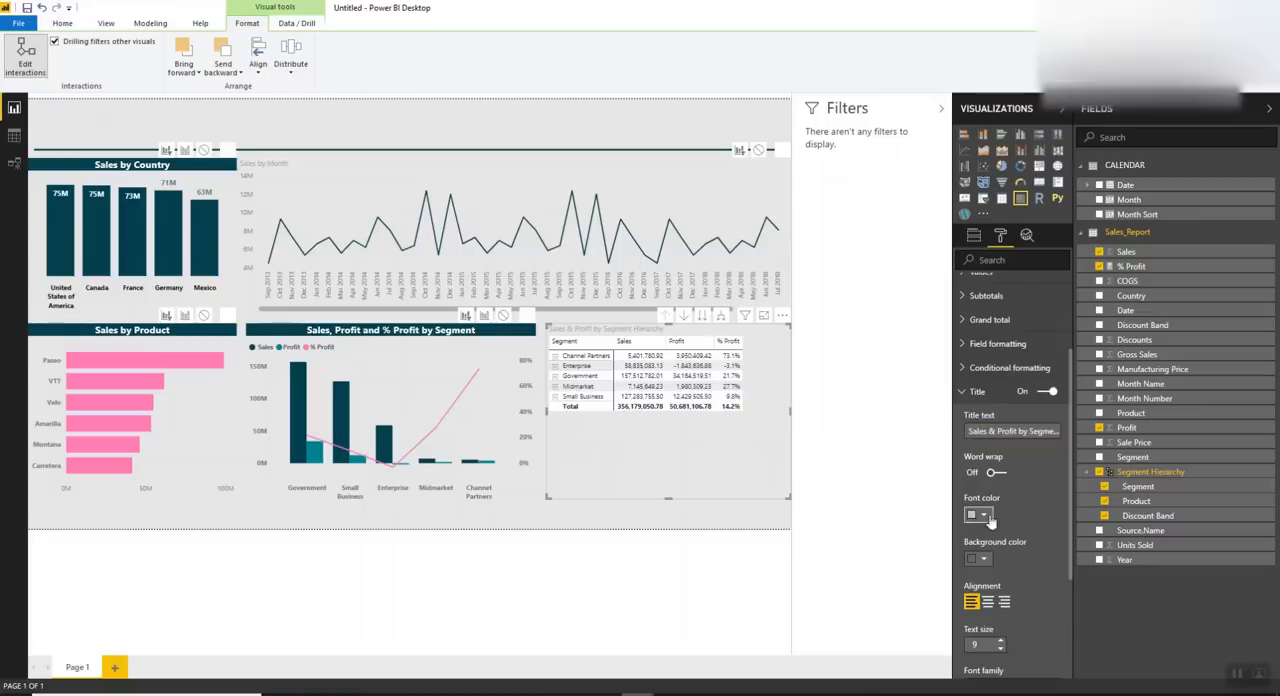
Format the matrix title with white font, dark teal background, centered alignment, text size 12 and Segoe (Bold)
click(984, 515)
scroll(970, 470, down, 3)
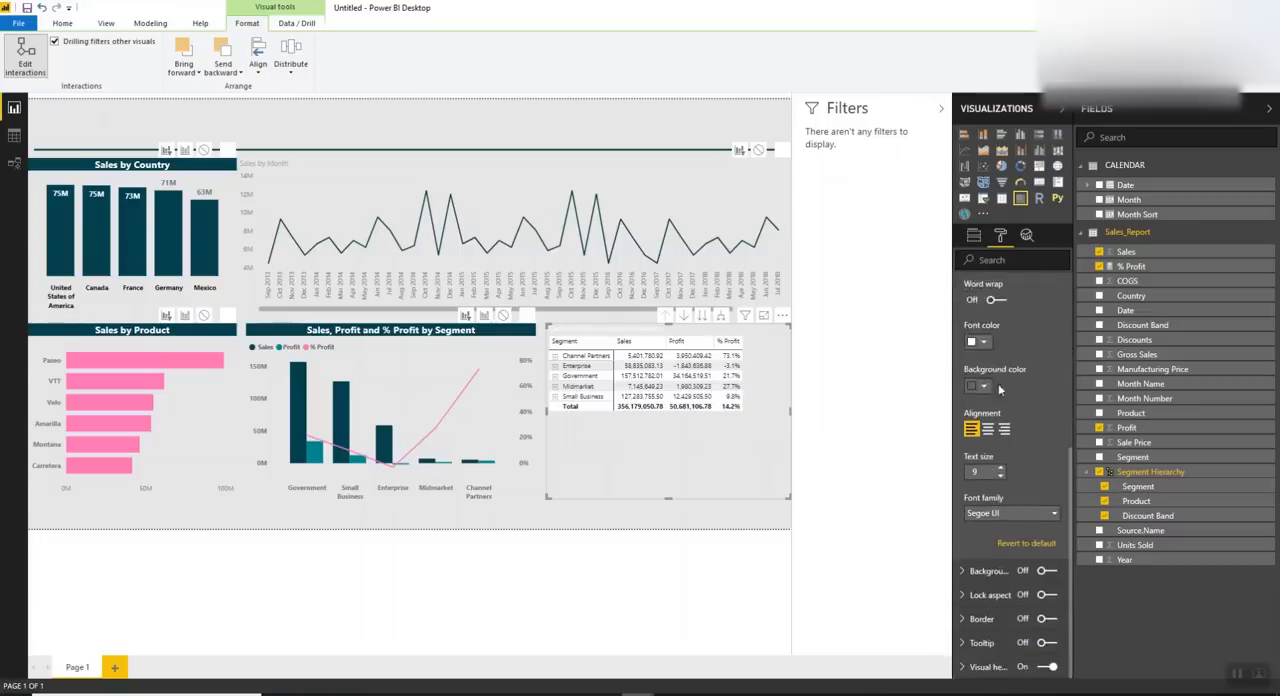
click(1000, 384)
click(997, 268)
click(988, 430)
text(12)
click(998, 514)
scroll(1000, 450, down, 4)
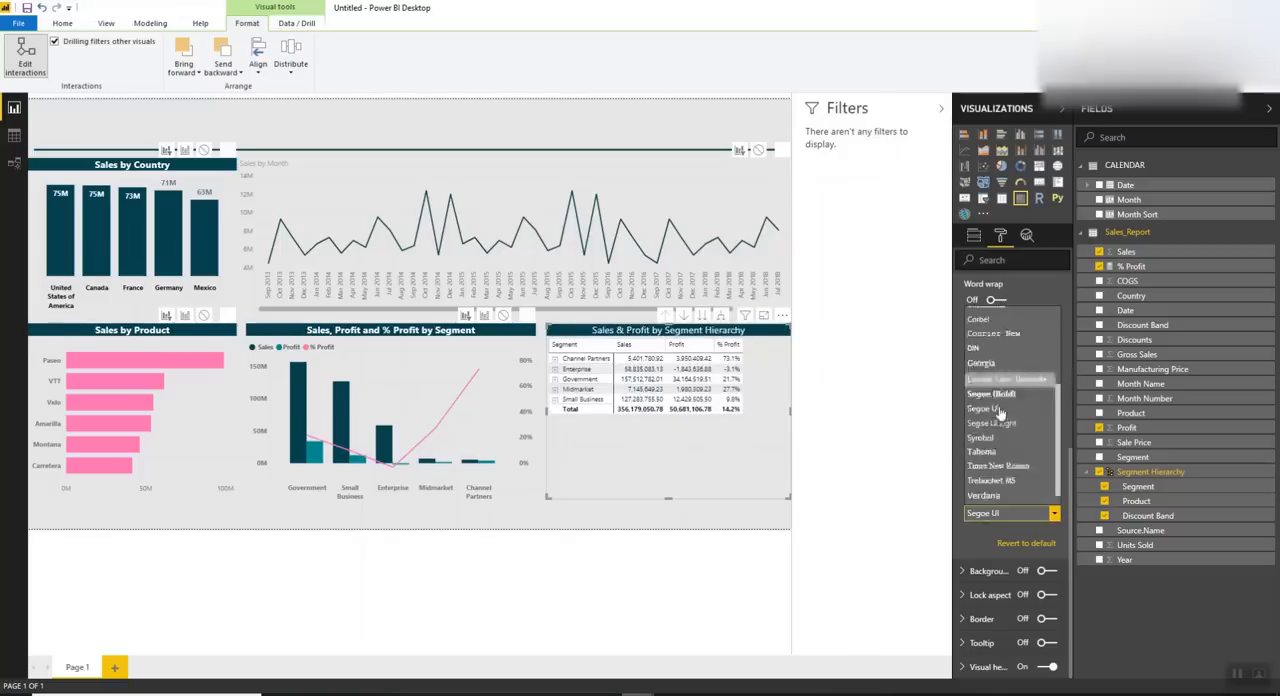
click(1006, 381)
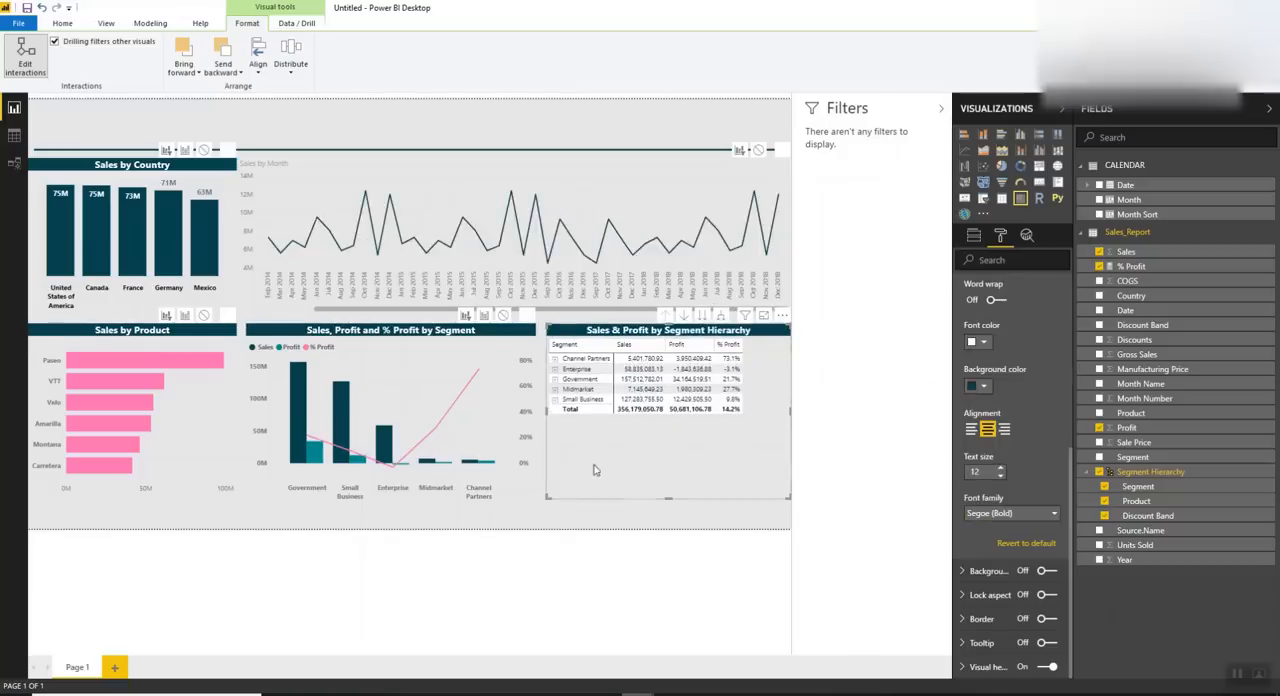
Format the Sales by Month title with white font, dark teal background, centered alignment, text size 12 and Segoe (Bold)
click(505, 188)
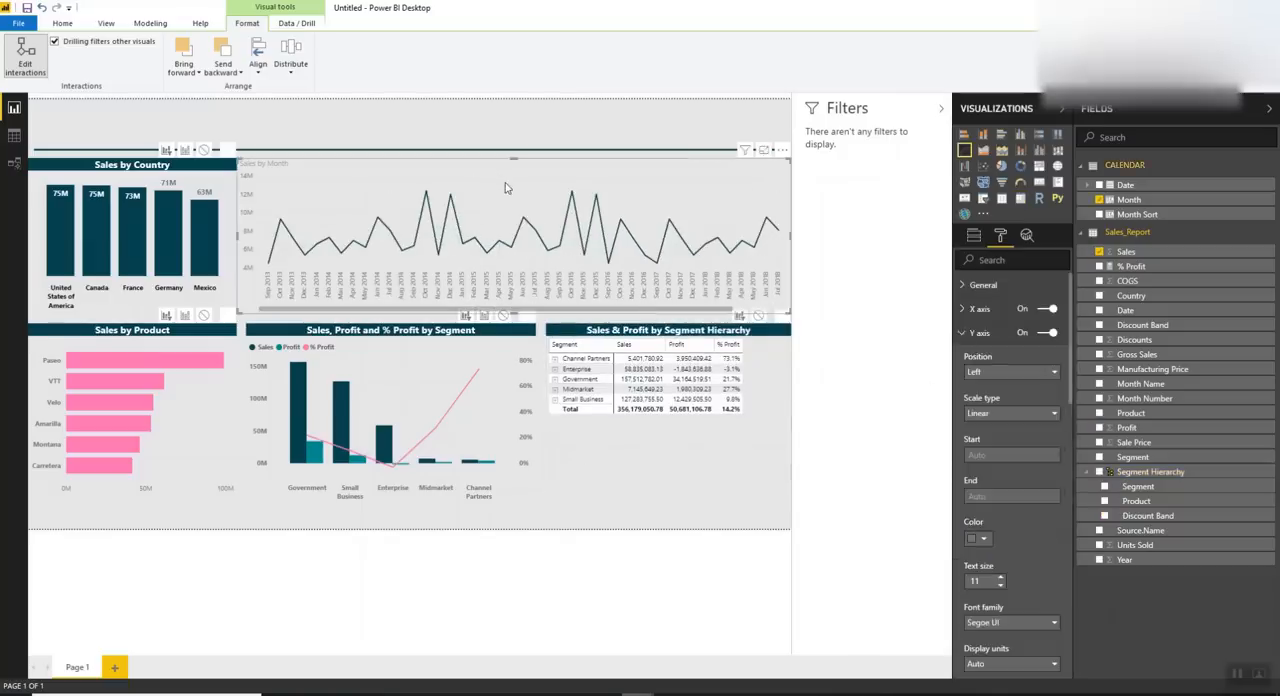
click(977, 452)
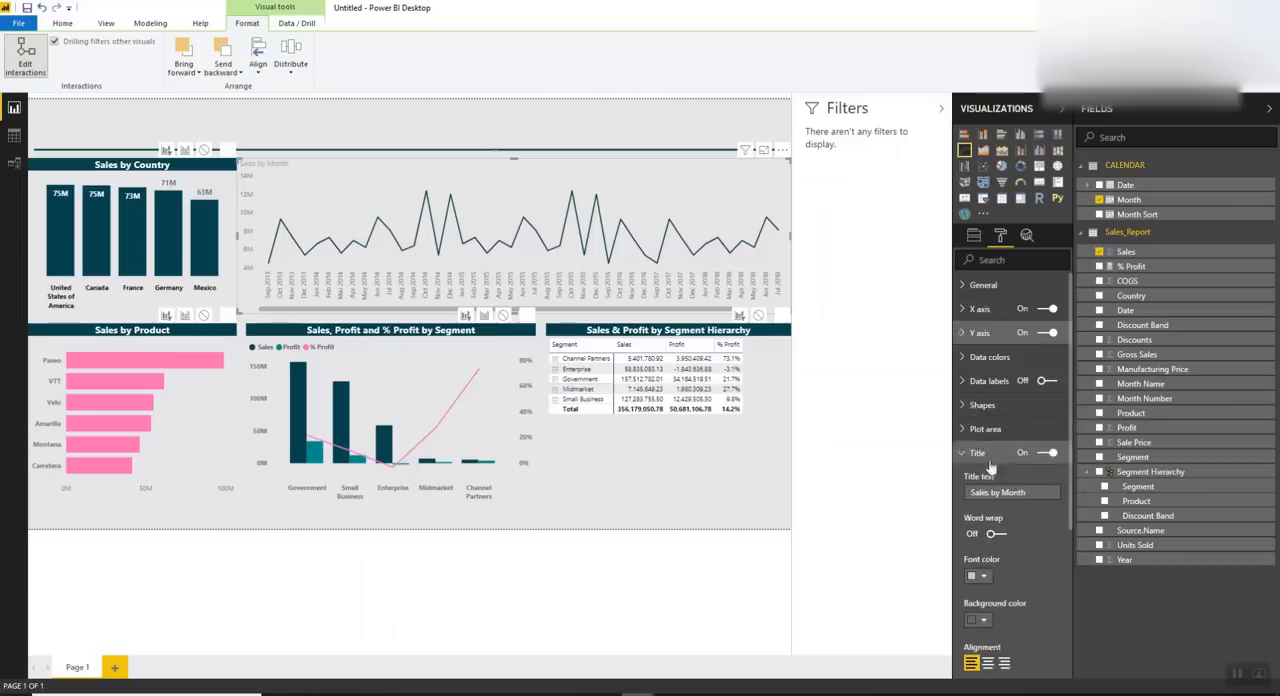
scroll(1010, 450, down, 3)
click(976, 341)
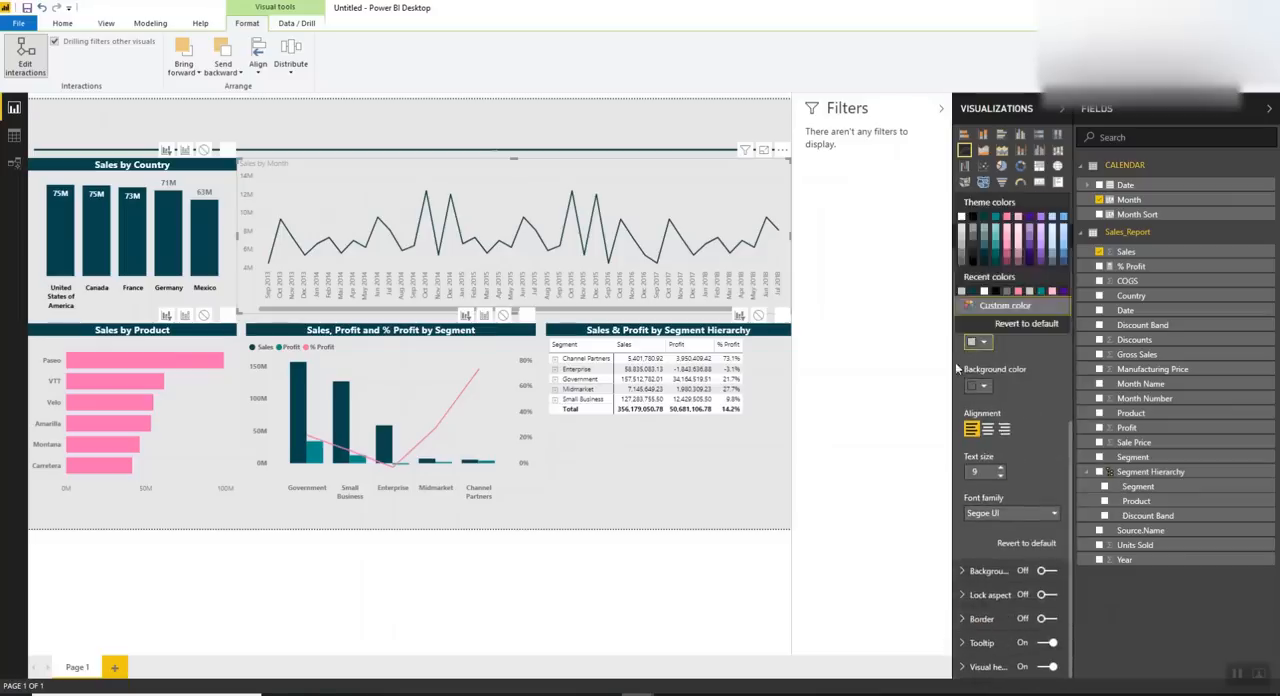
click(977, 386)
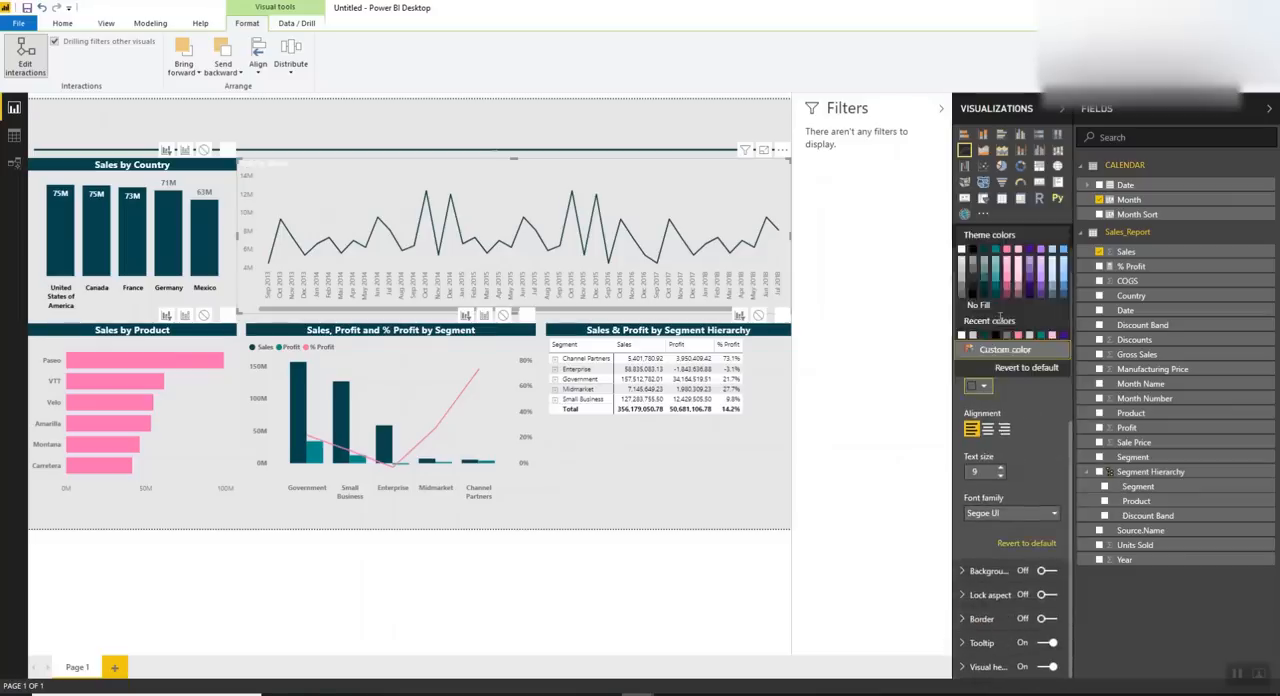
click(988, 255)
click(988, 429)
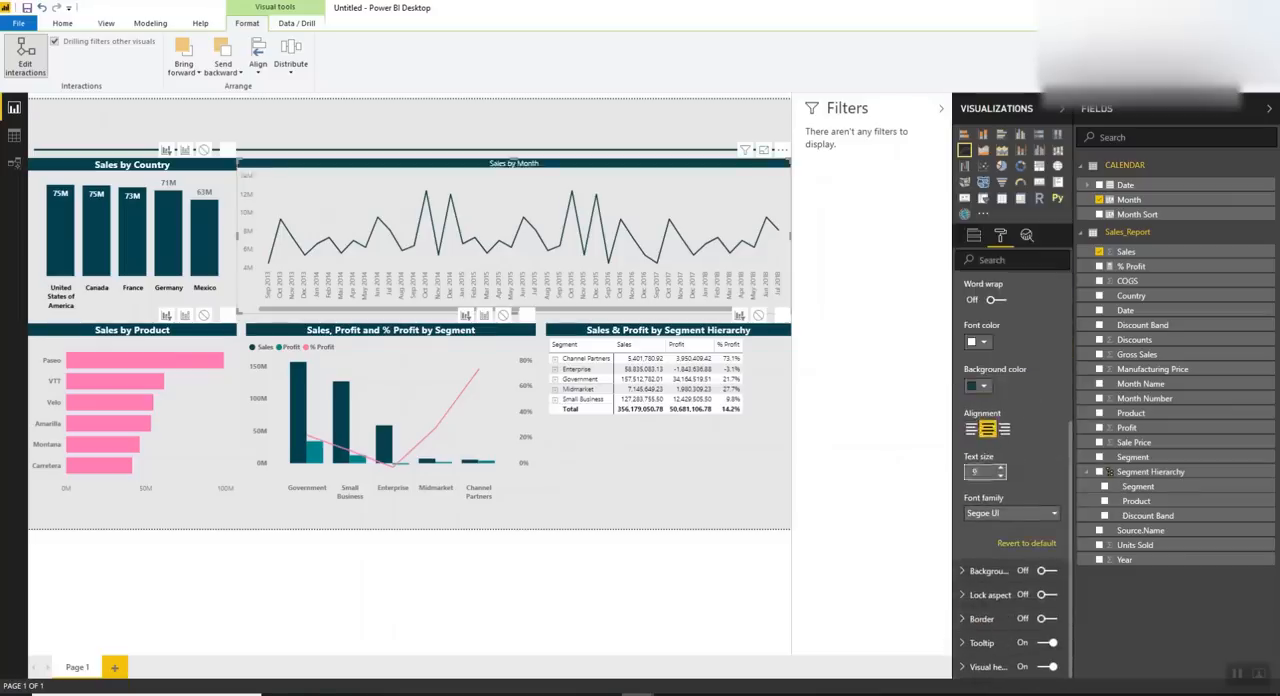
click(1010, 513)
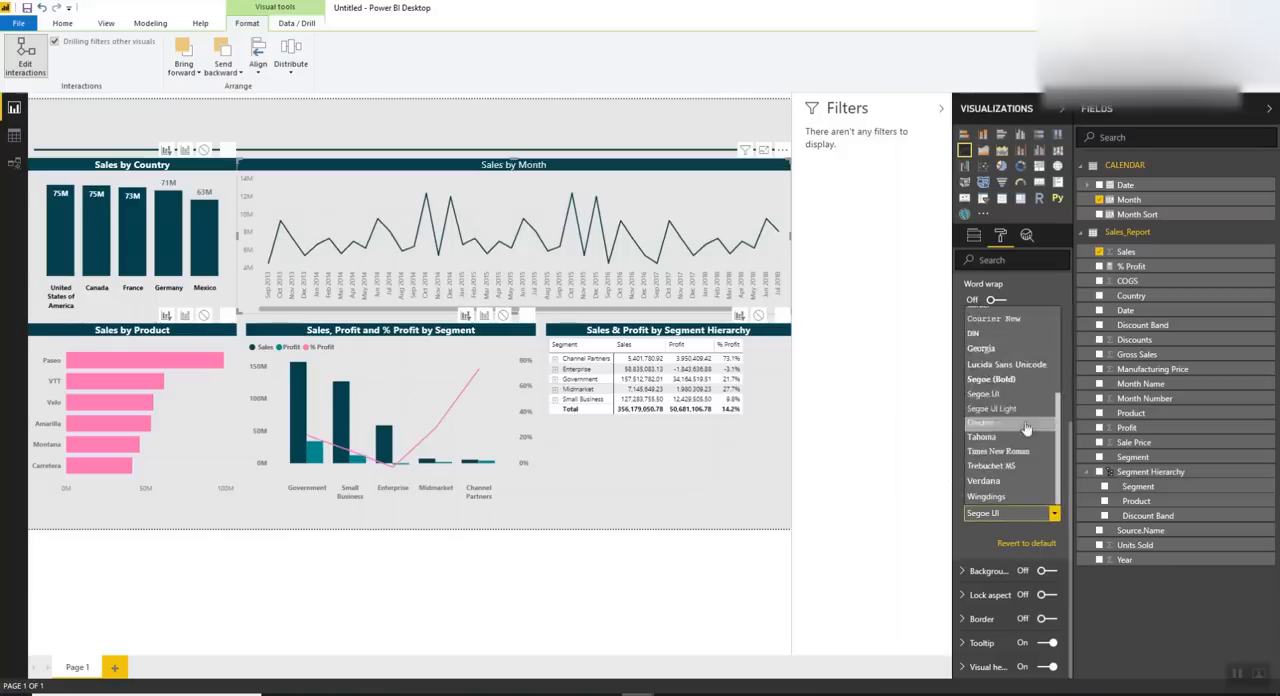
click(1008, 381)
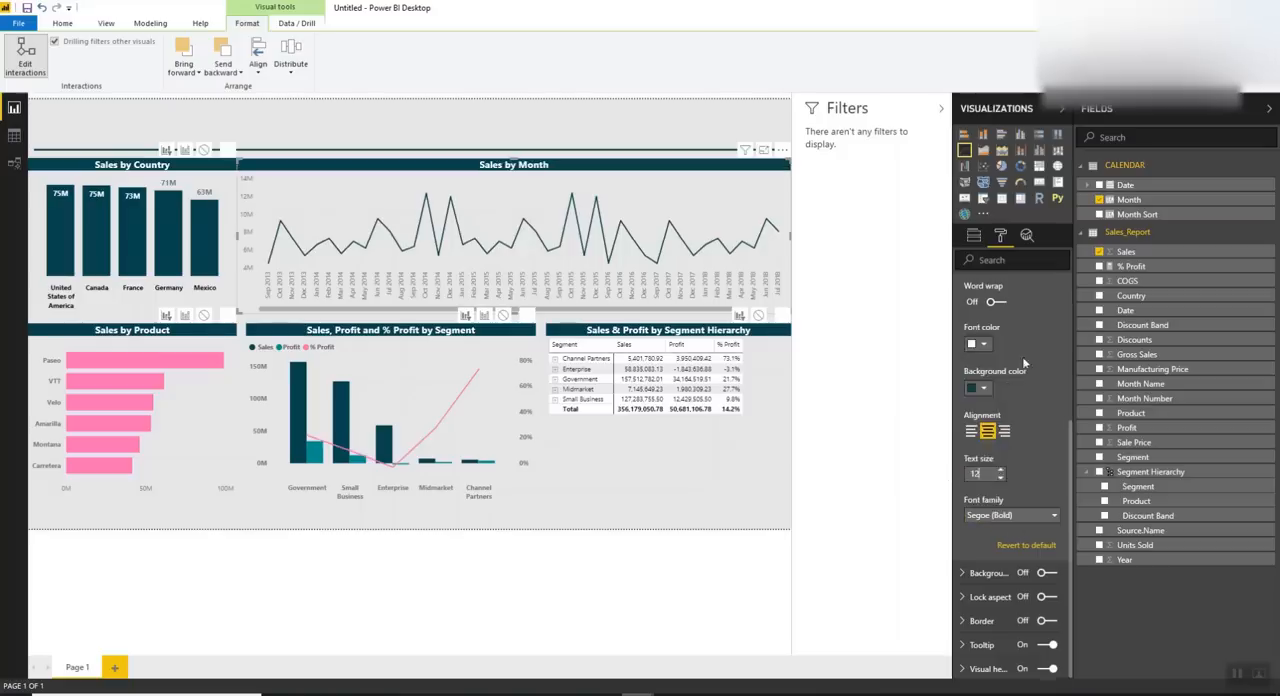
Set the Y axis labels of the Sales by Month line chart to Segoe (Bold) in black
scroll(990, 375, up, 3)
click(982, 353)
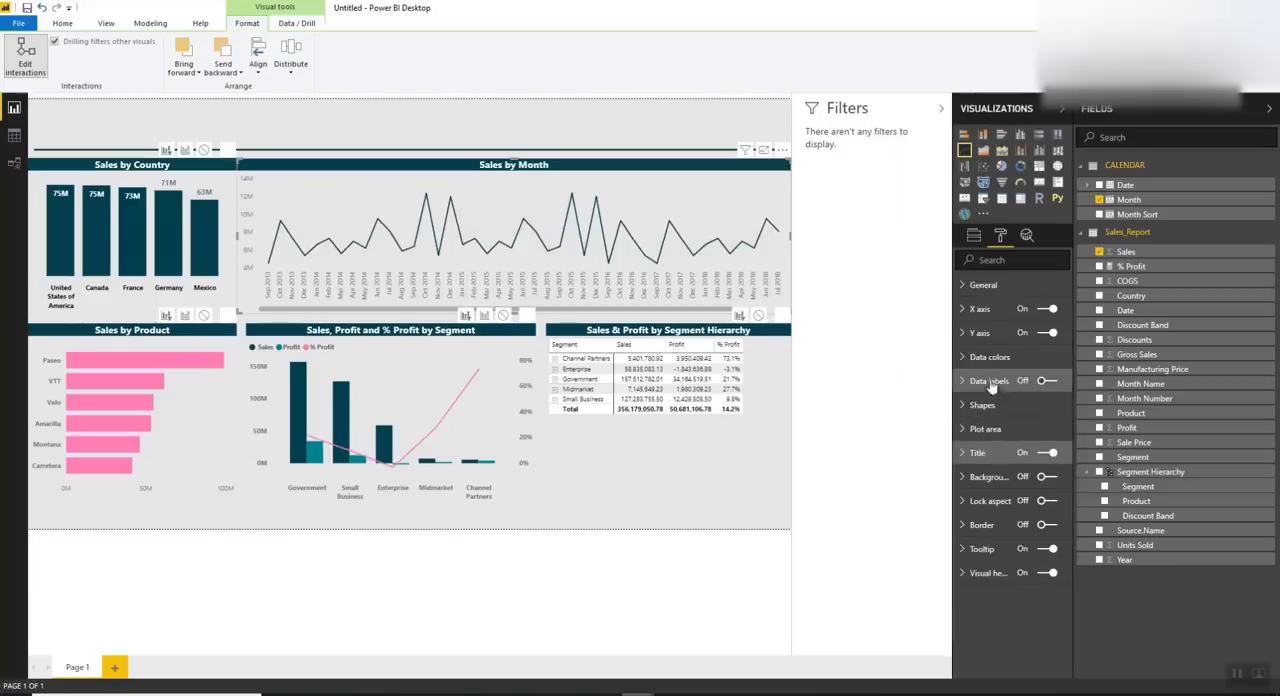
click(985, 336)
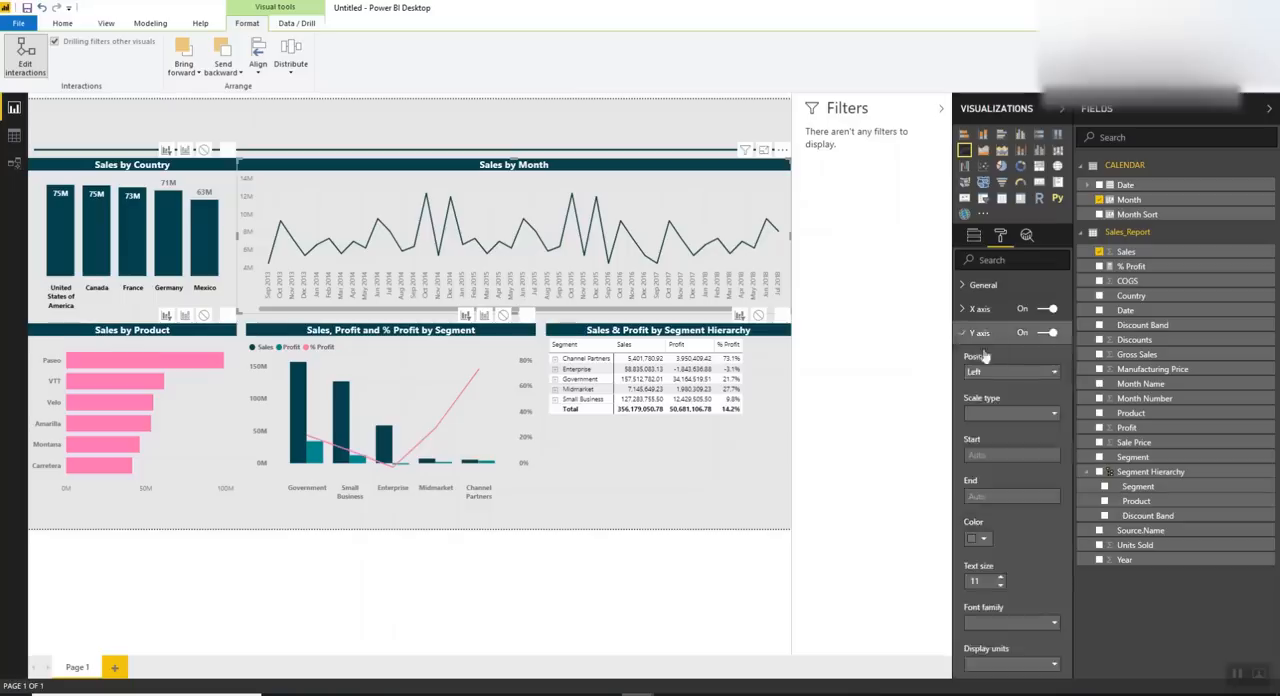
scroll(995, 446, down, 2)
click(1000, 422)
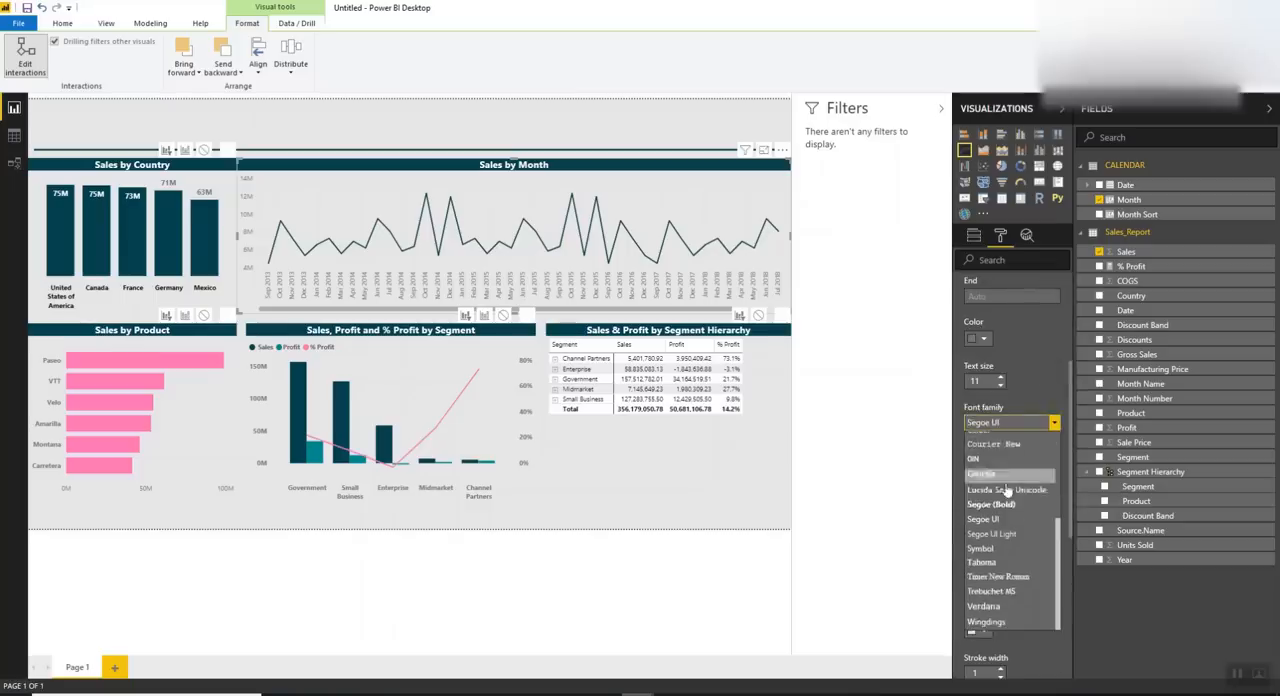
click(1005, 505)
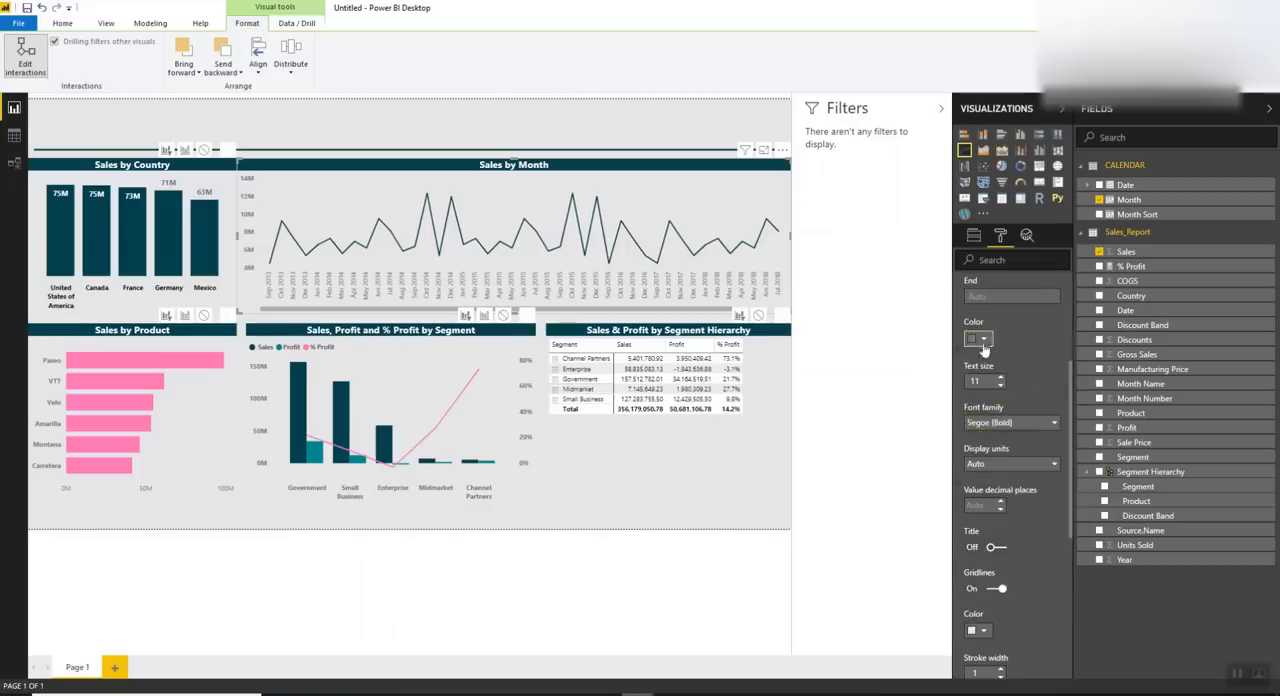
scroll(1028, 380, up, 2)
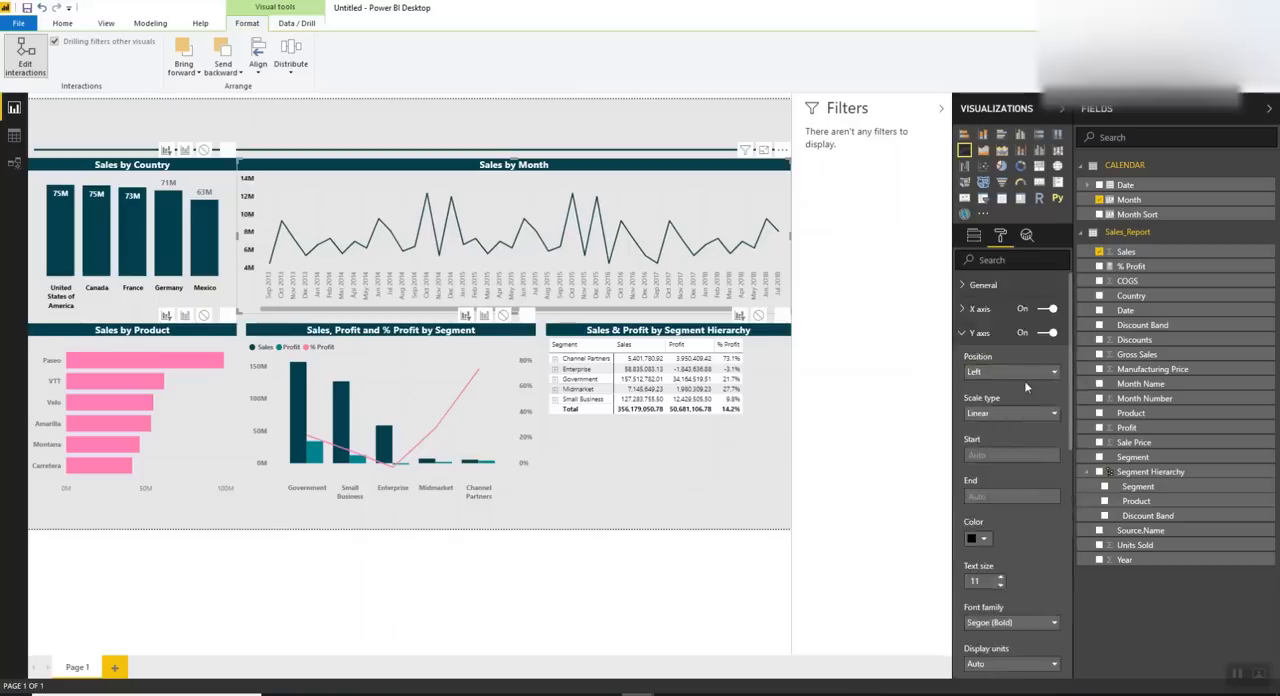
click(979, 333)
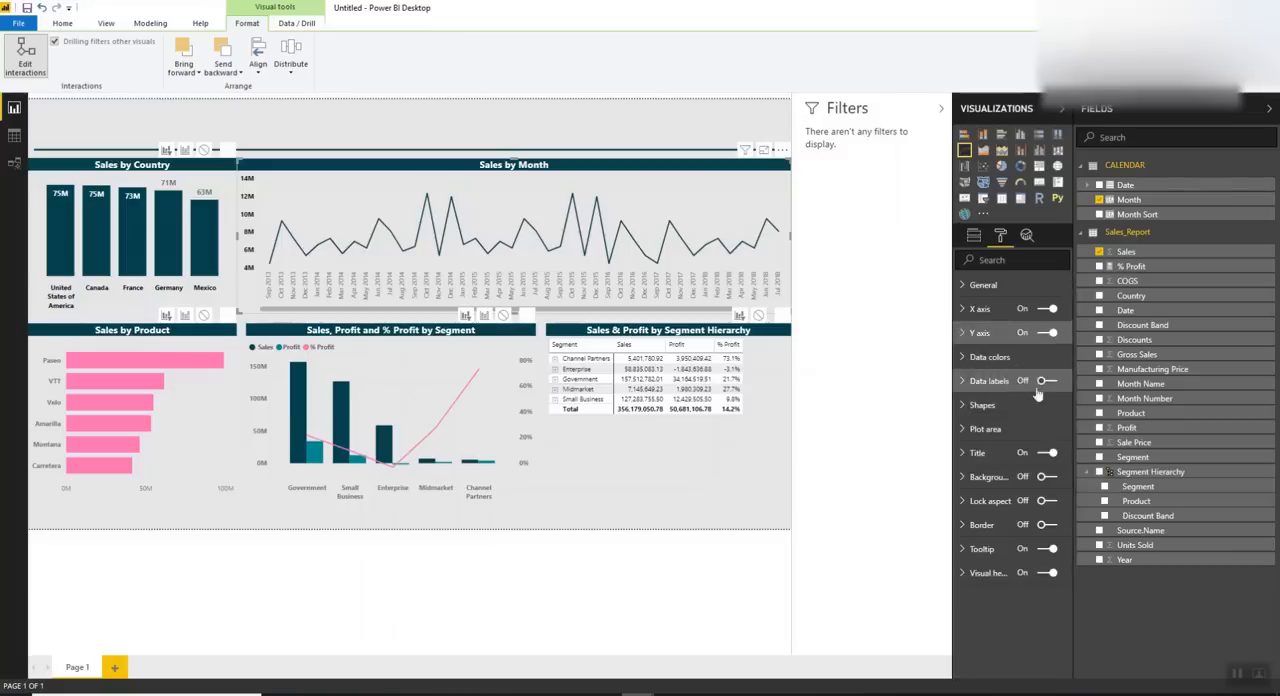
Set the X axis labels of the Sales by Month line chart to black and Segoe (Bold)
click(979, 309)
click(983, 391)
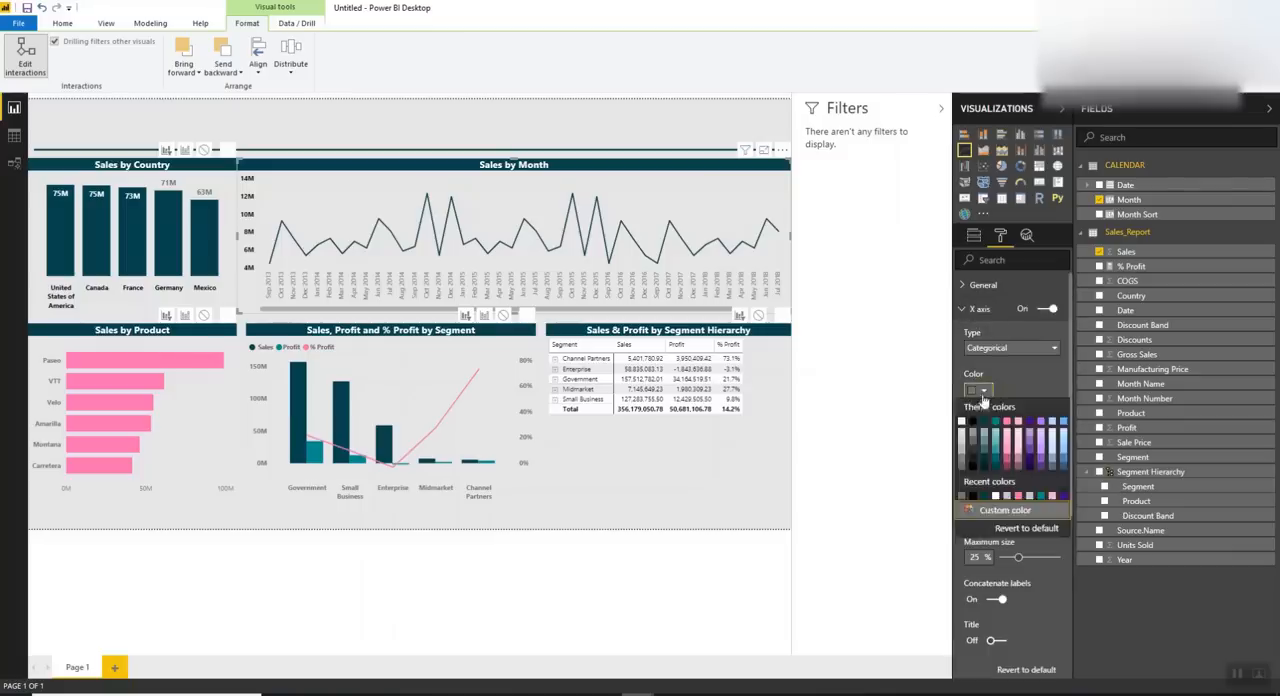
click(973, 420)
click(1008, 474)
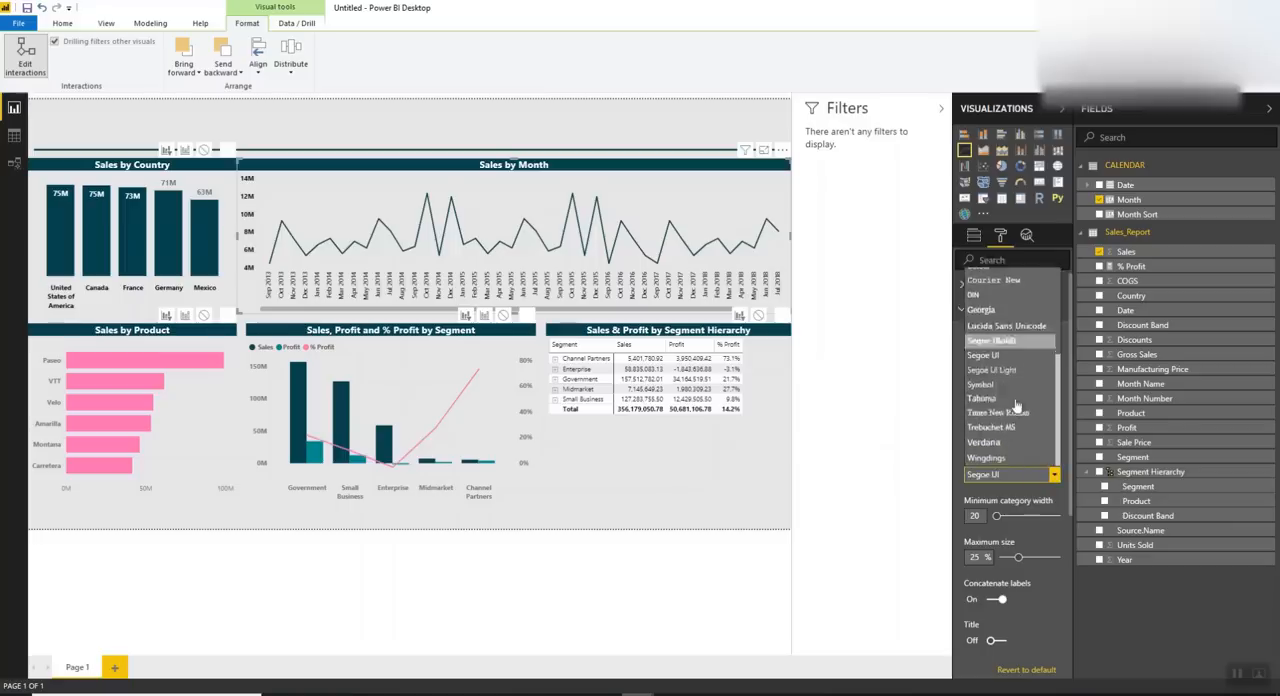
click(1002, 341)
click(984, 312)
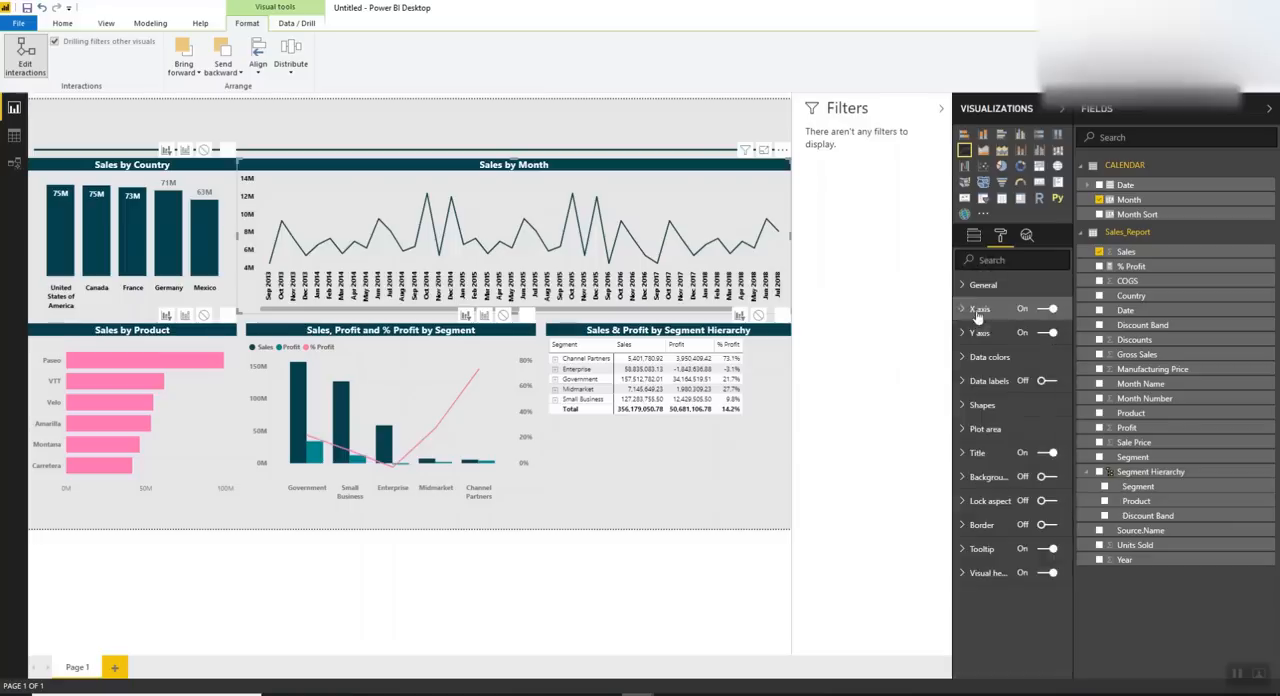
Set the row headers of the segment hierarchy matrix to Segoe (Bold) with text size 10
click(632, 490)
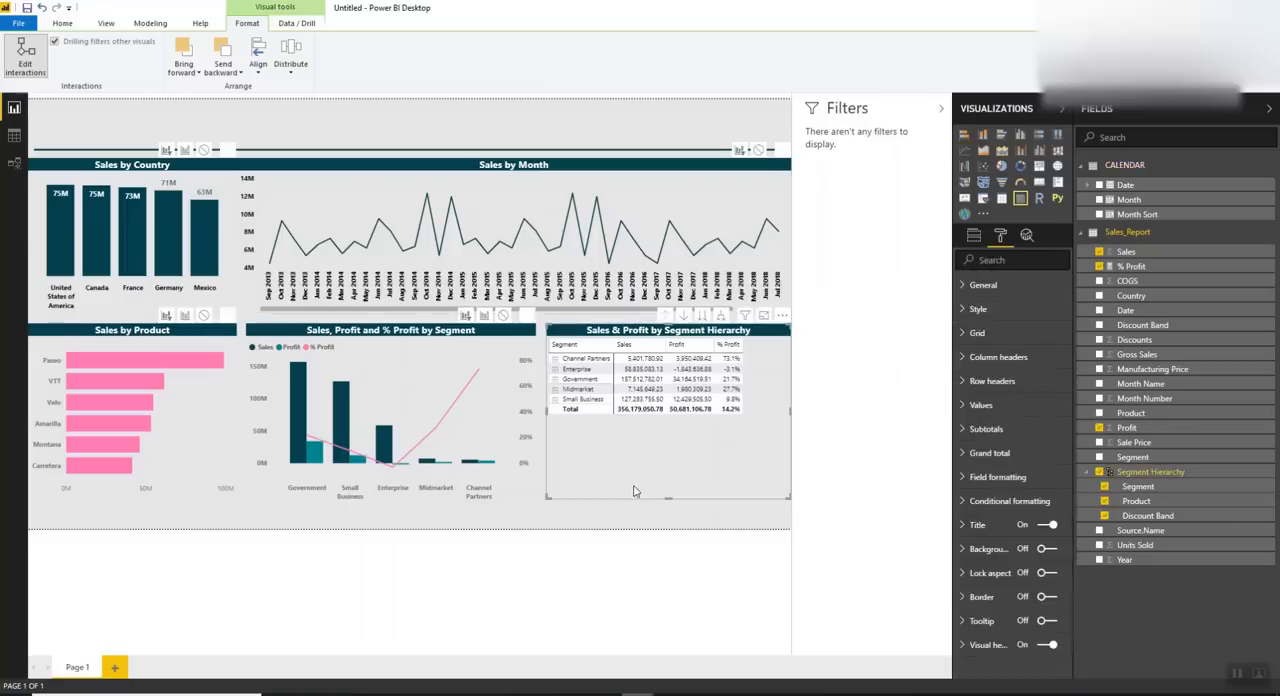
click(992, 381)
scroll(999, 560, down, 3)
click(1010, 581)
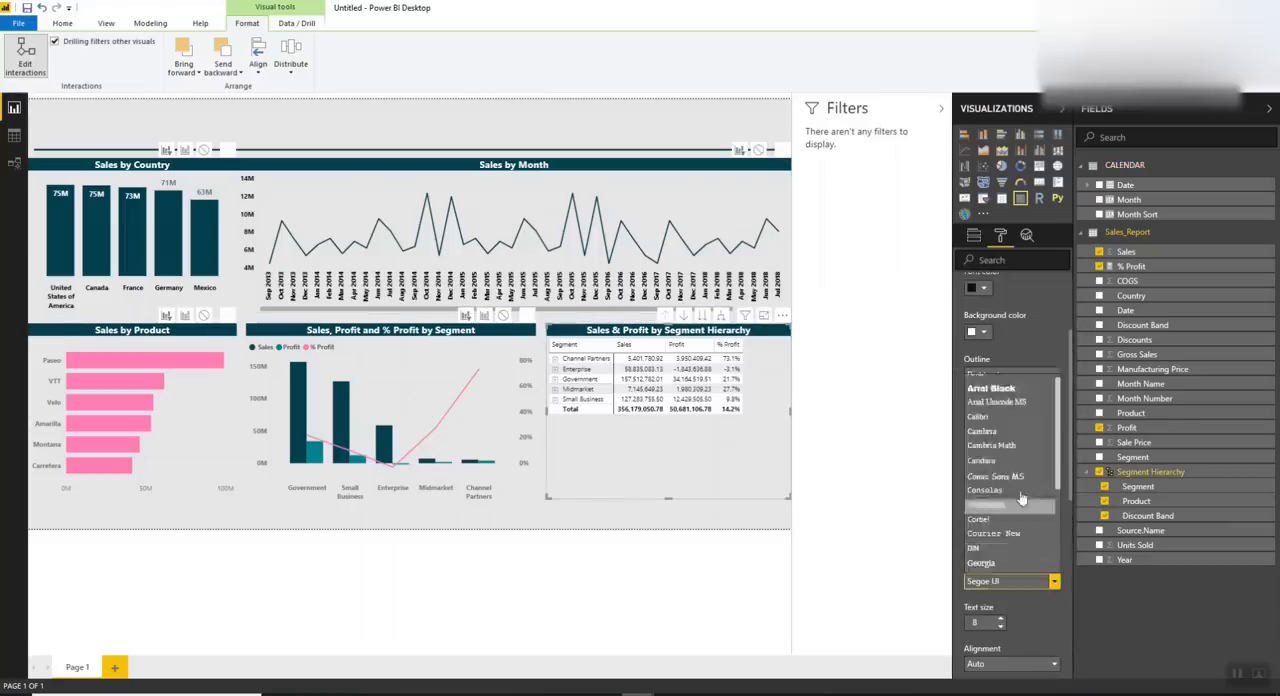
click(1000, 450)
scroll(1053, 547, down, 3)
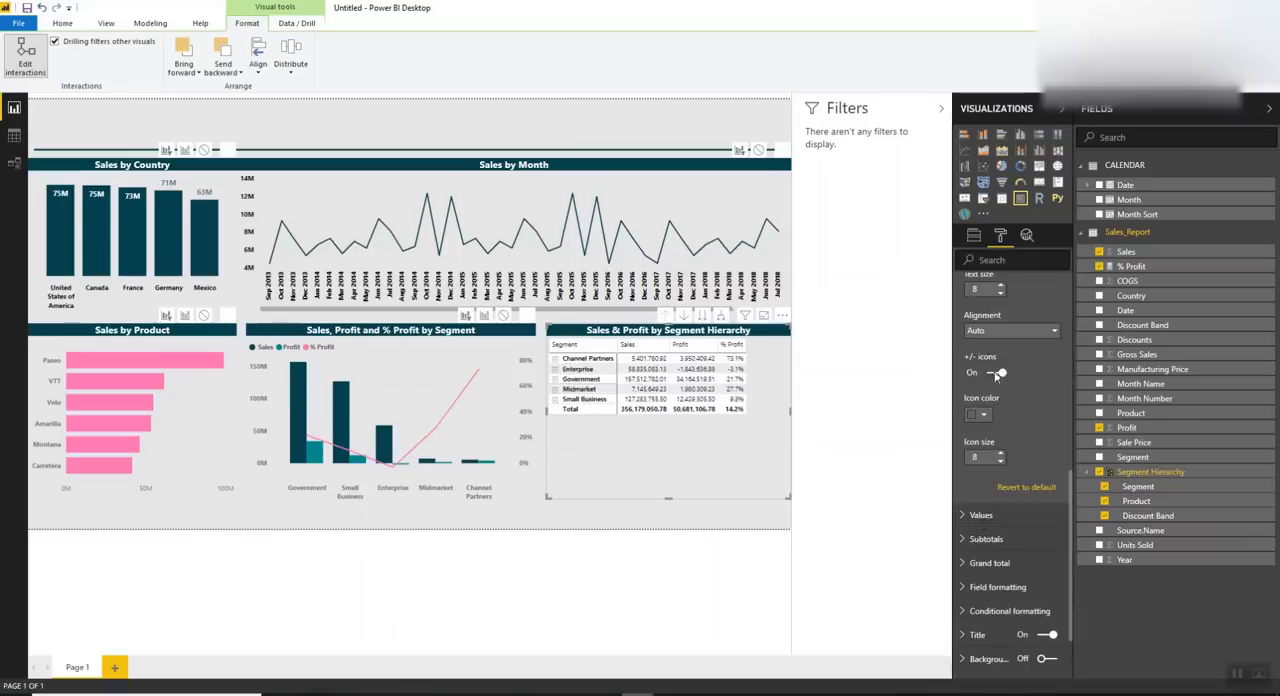
click(1001, 286)
click(1001, 286)
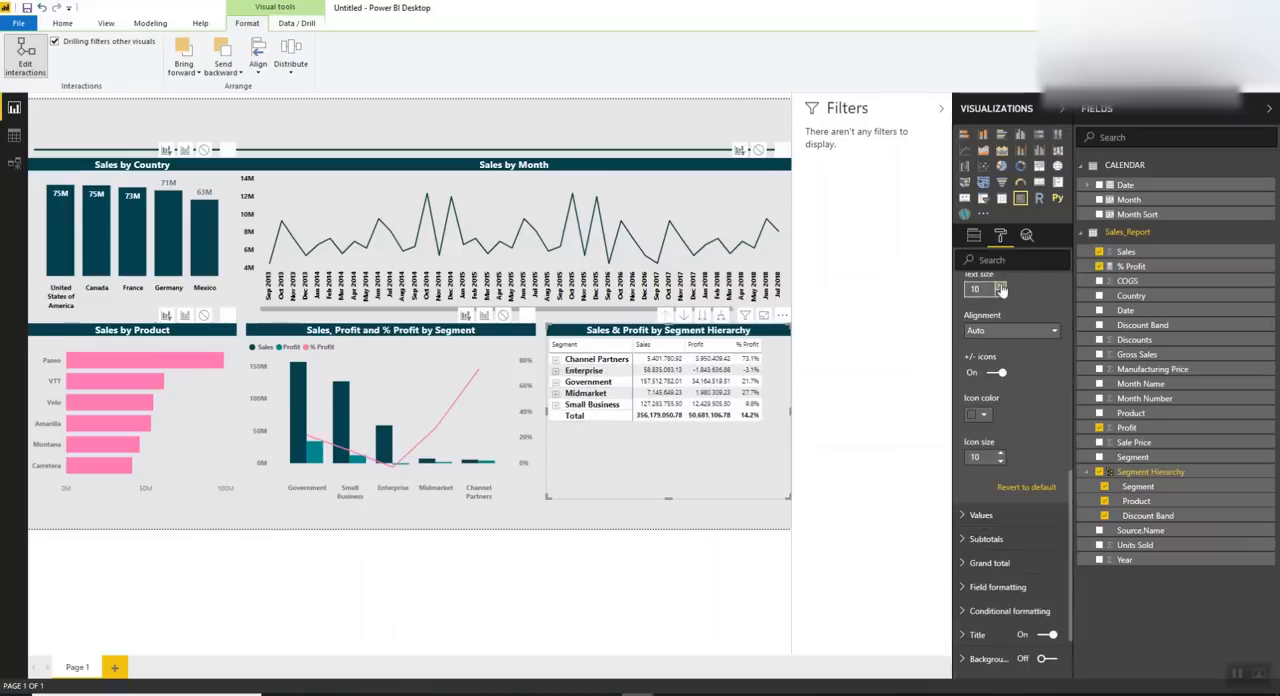
scroll(1057, 341, up, 5)
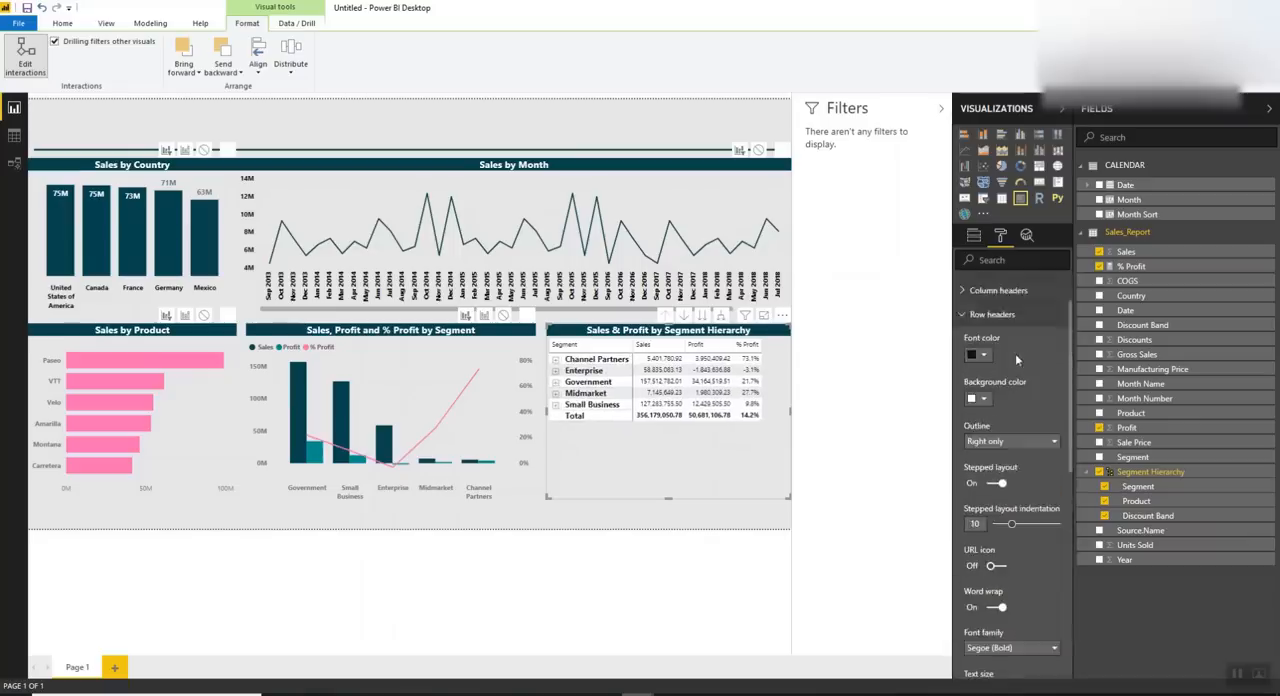
click(1000, 313)
Set the matrix column headers to Segoe (Bold) with text size 10
click(998, 357)
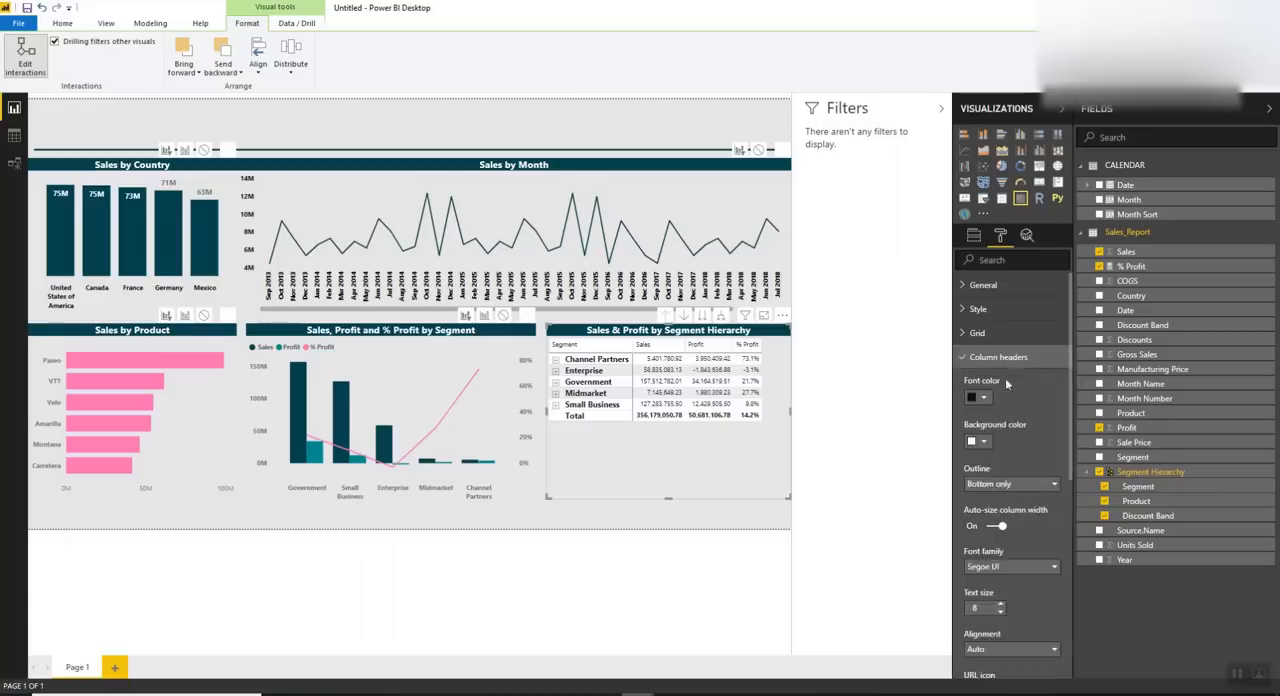
scroll(1005, 447, down, 2)
click(1005, 447)
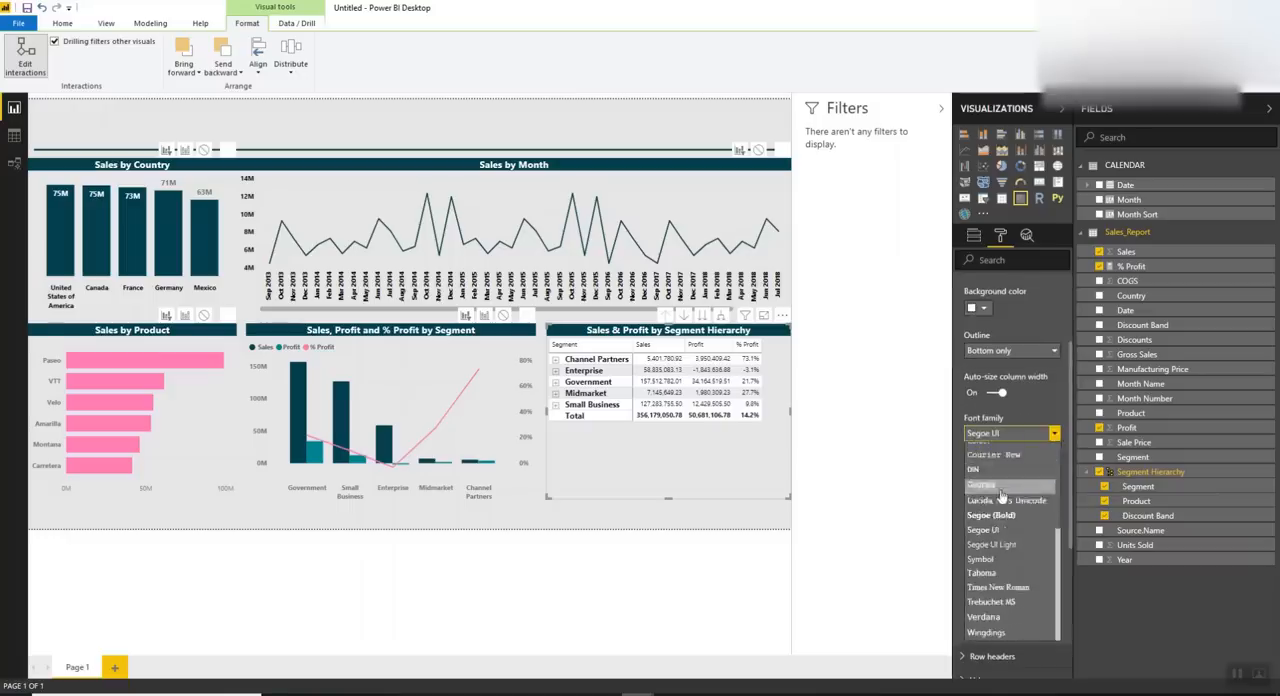
click(1000, 516)
scroll(1015, 400, up, 1)
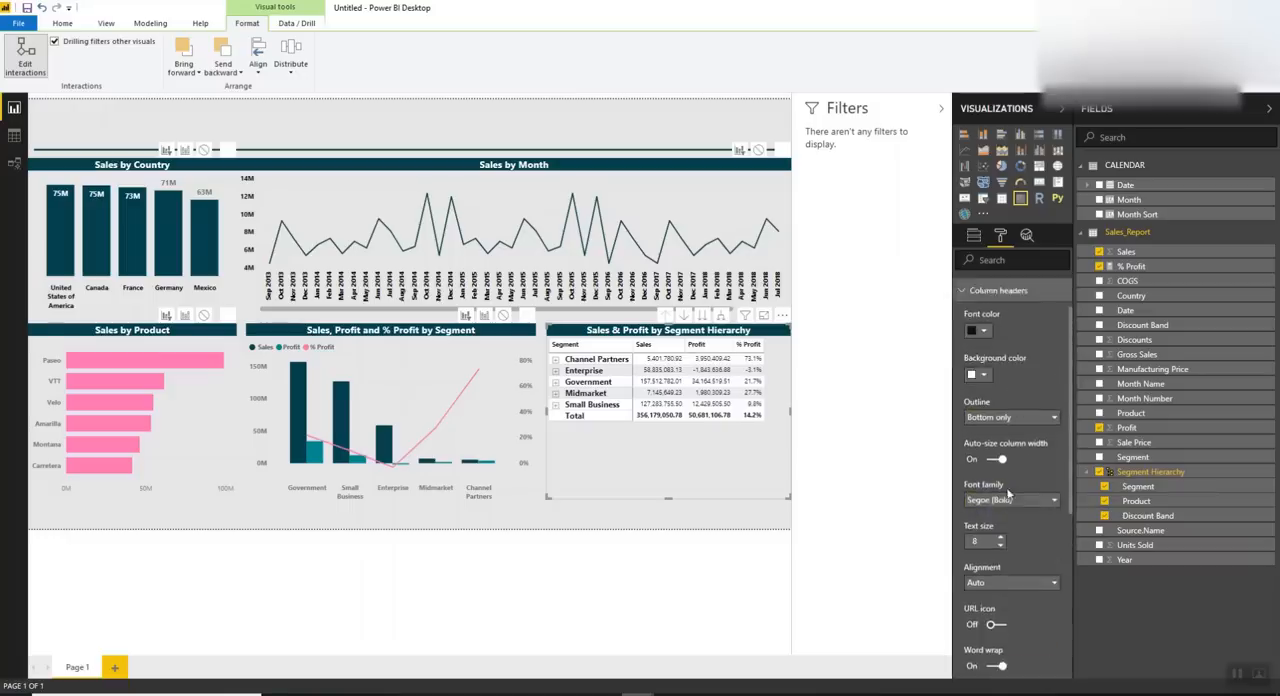
scroll(1008, 492, down, 2)
click(1000, 405)
click(1000, 405)
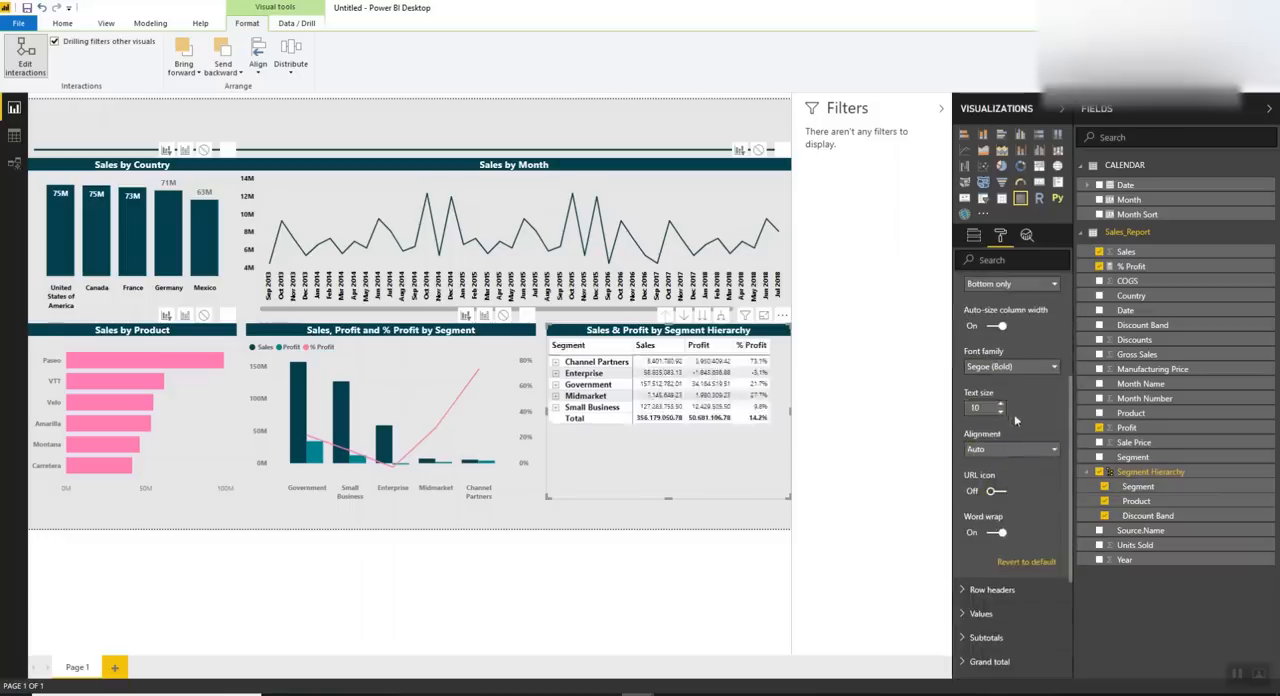
scroll(1015, 421, up, 2)
click(995, 290)
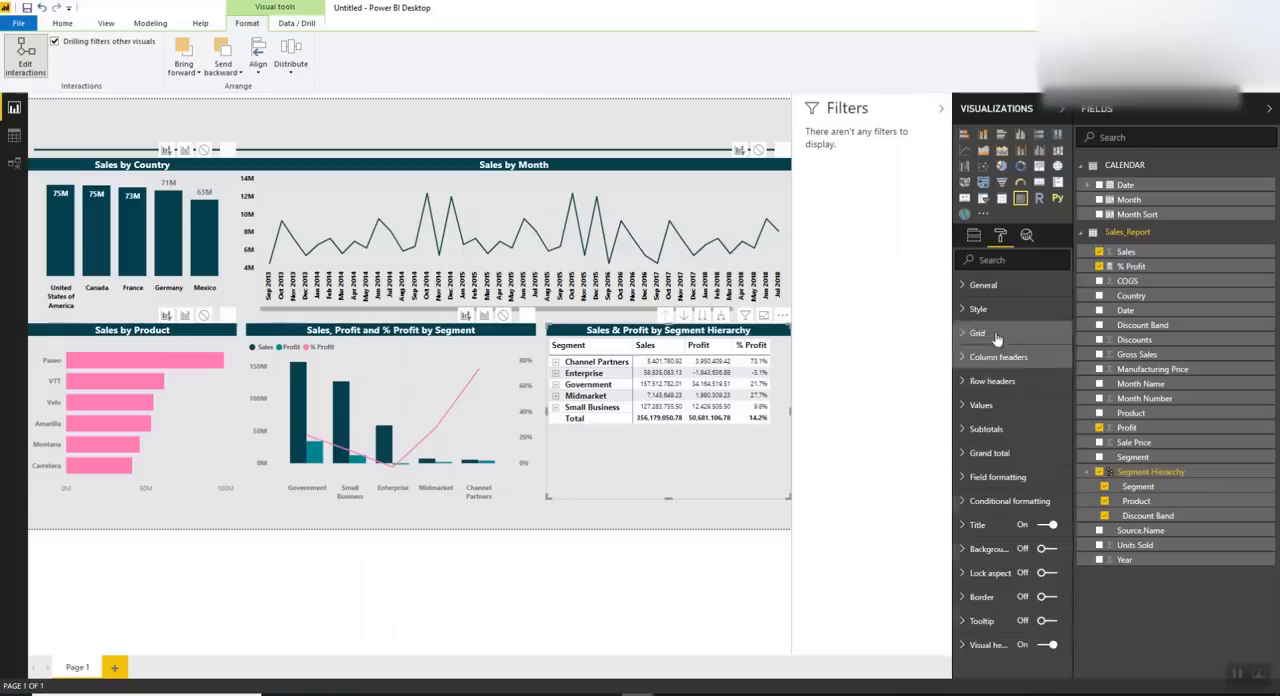
click(1005, 382)
scroll(1002, 489, down, 2)
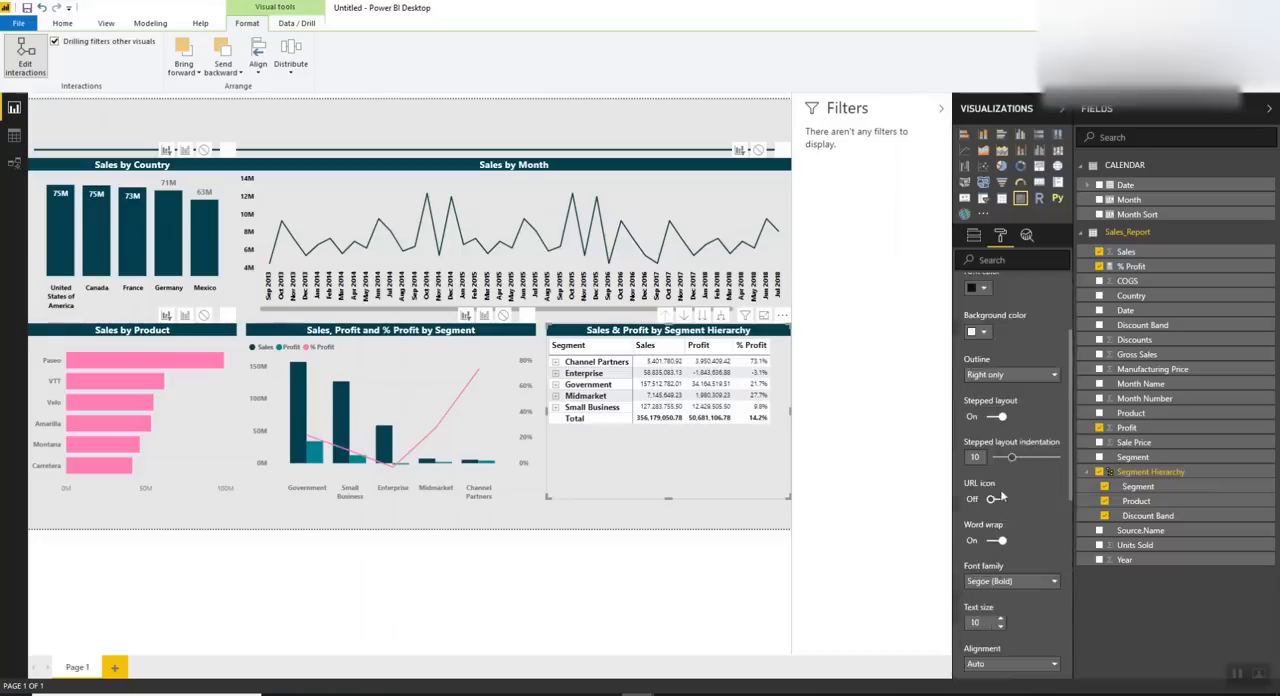
scroll(1000, 600, up, 2)
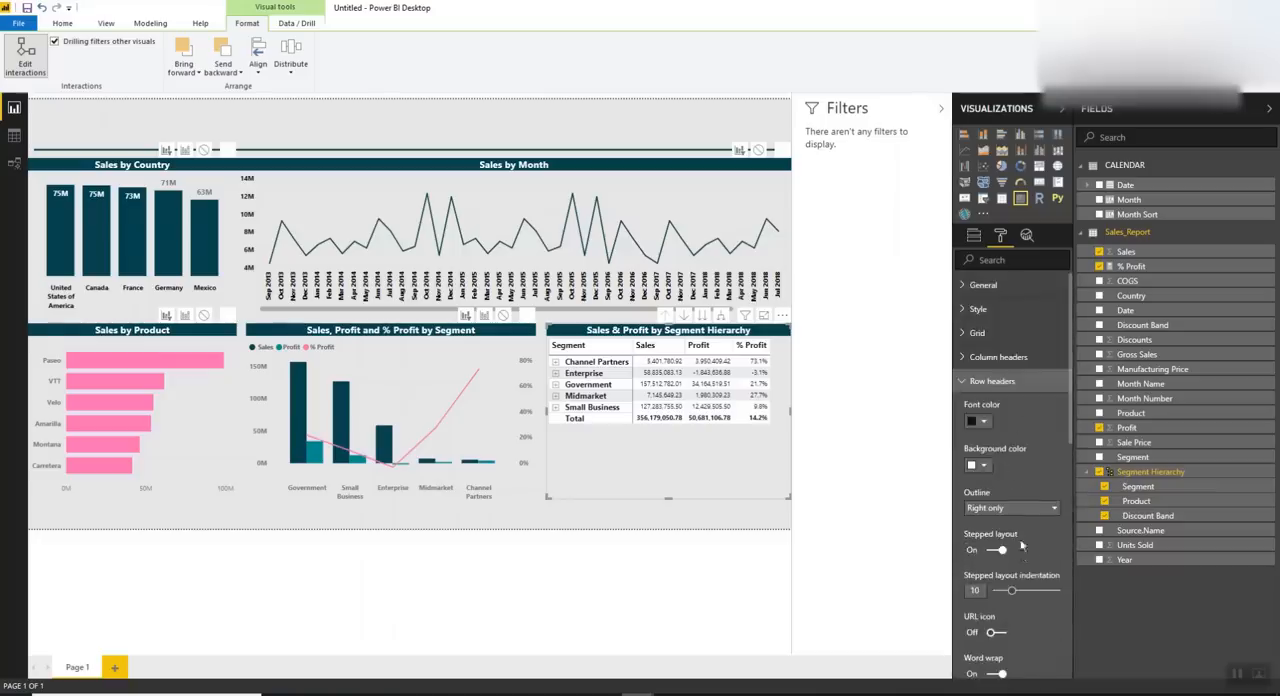
click(1000, 382)
Set the matrix subtotals to a black font color and the Lucida Sans Unicode font family
click(1000, 429)
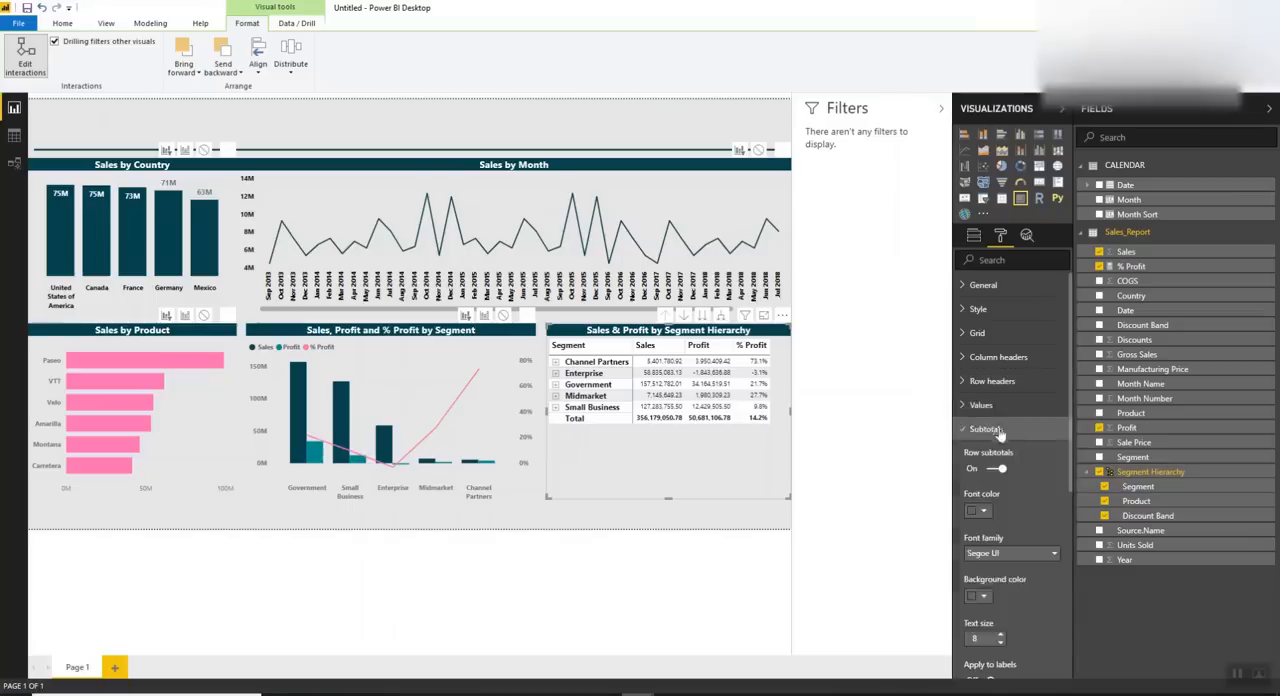
click(979, 514)
click(982, 547)
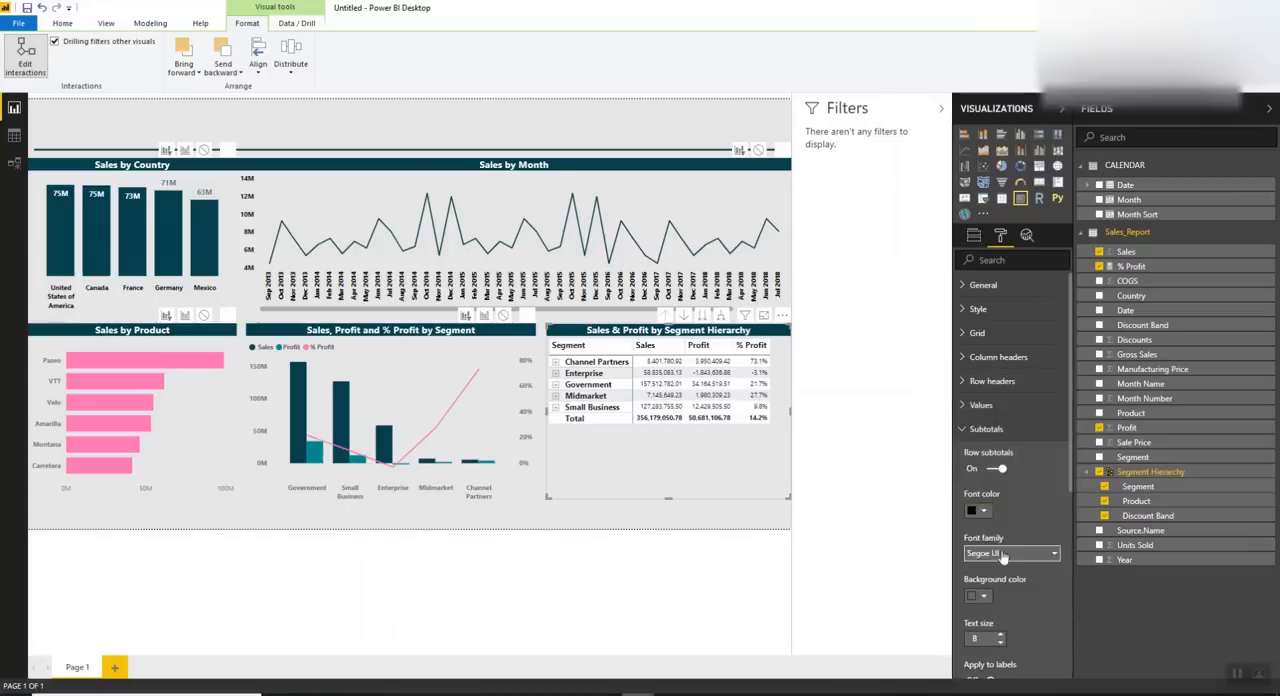
click(1004, 555)
scroll(1007, 535, down, 3)
click(1008, 428)
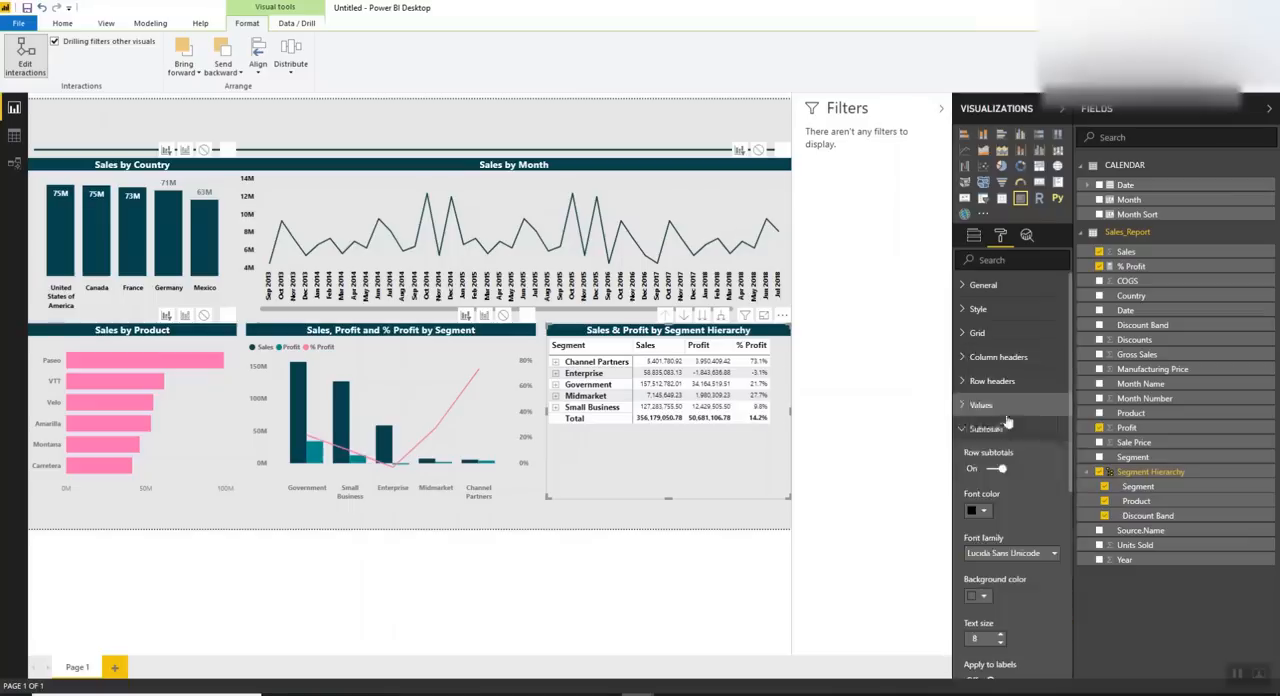
click(994, 431)
Set the matrix values to Segoe (Bold) with text size 9 and widen the matrix slightly toward the segment chart
click(994, 407)
scroll(1012, 456, down, 3)
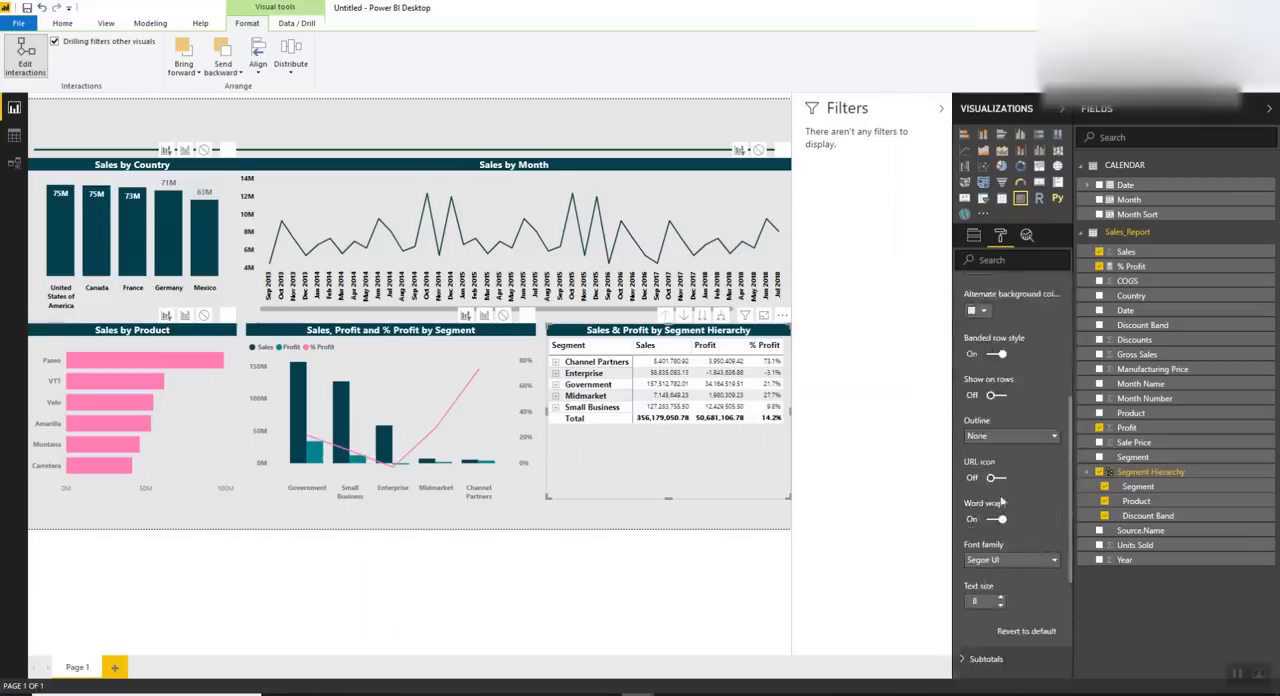
click(985, 563)
scroll(1007, 446, down, 2)
click(1011, 430)
scroll(1005, 602, down, 1)
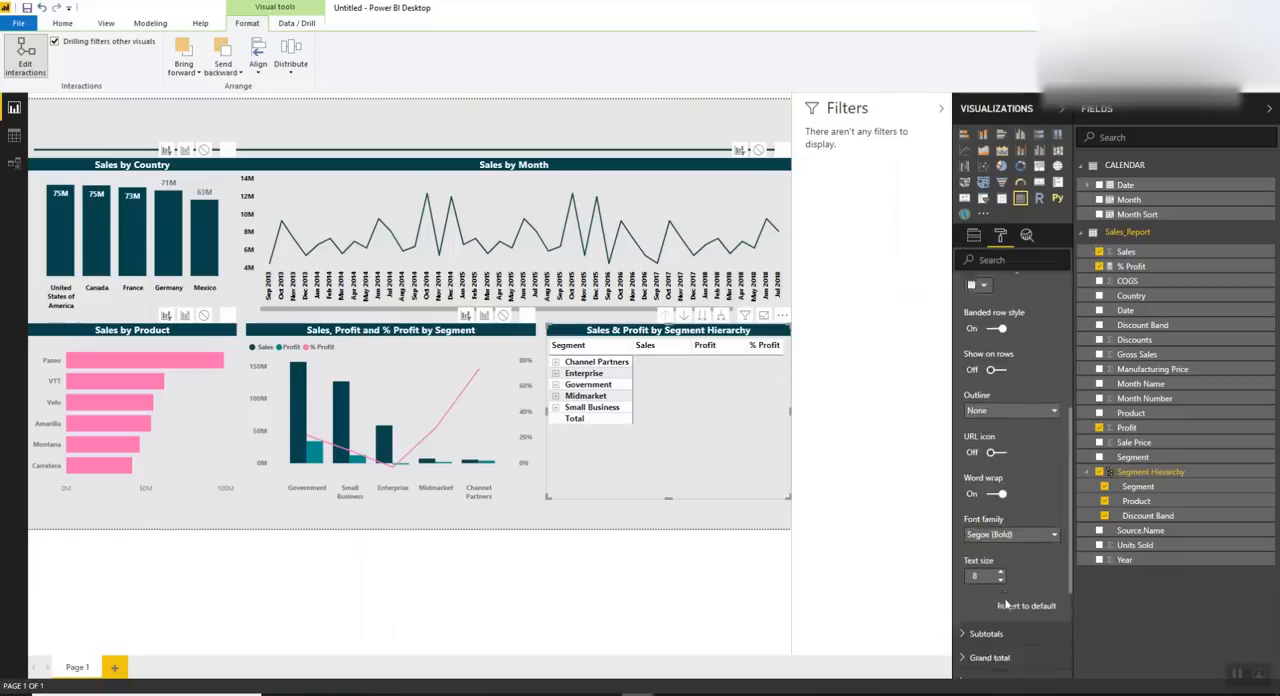
click(1000, 532)
click(1000, 532)
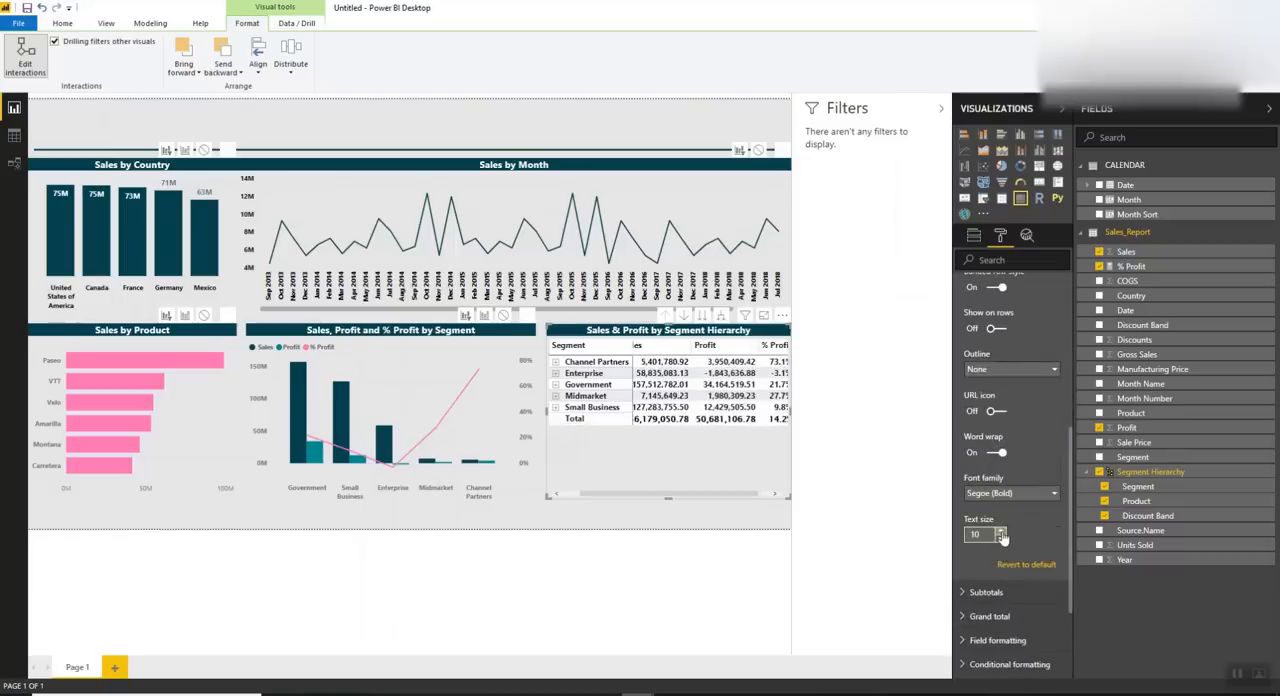
click(1001, 538)
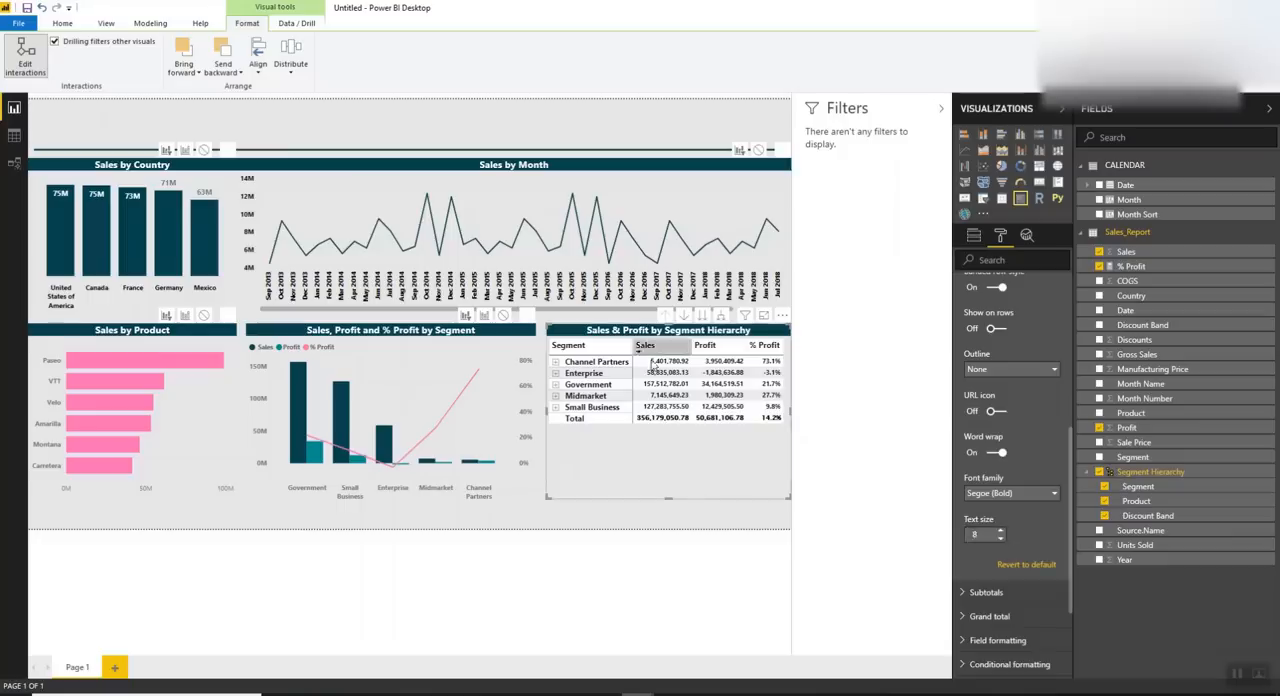
click(1000, 531)
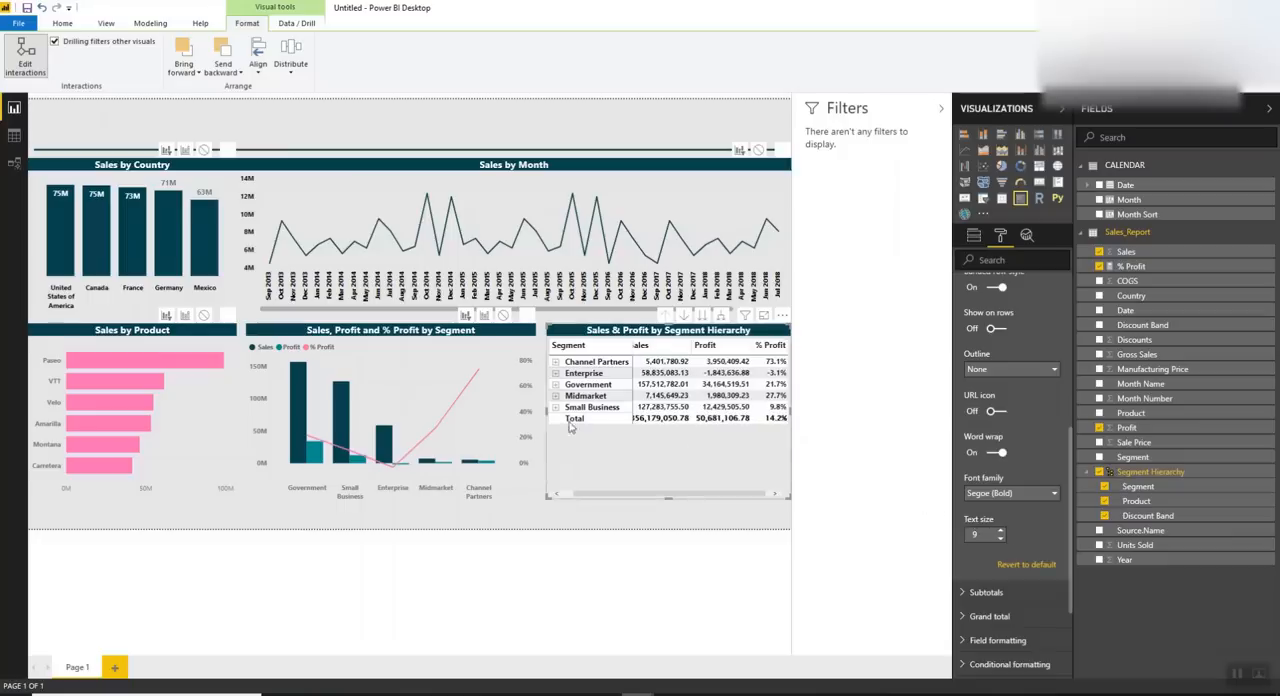
drag(546, 410, 536, 412)
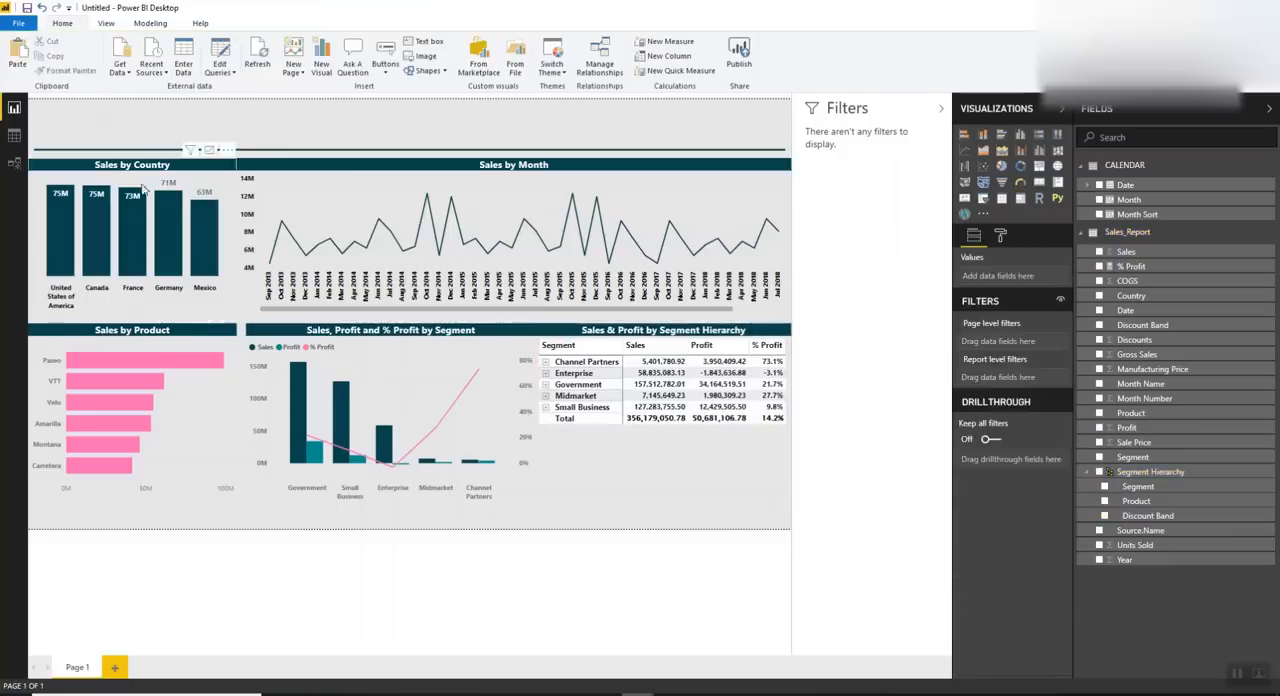
Narrow the Sales by Month chart to leave a gap beside Sales by Country, and align the two charts
click(168, 183)
click(241, 233)
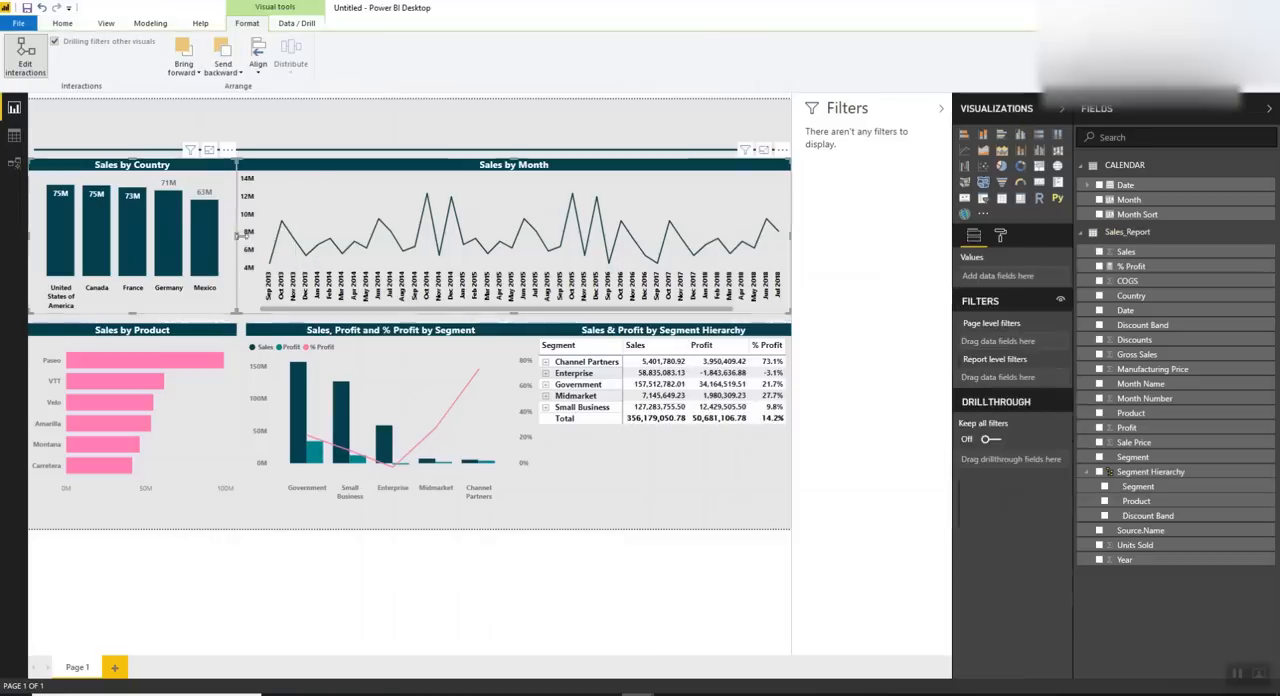
drag(238, 237, 248, 243)
click(243, 241)
ctrl+click(318, 197)
click(151, 24)
click(248, 26)
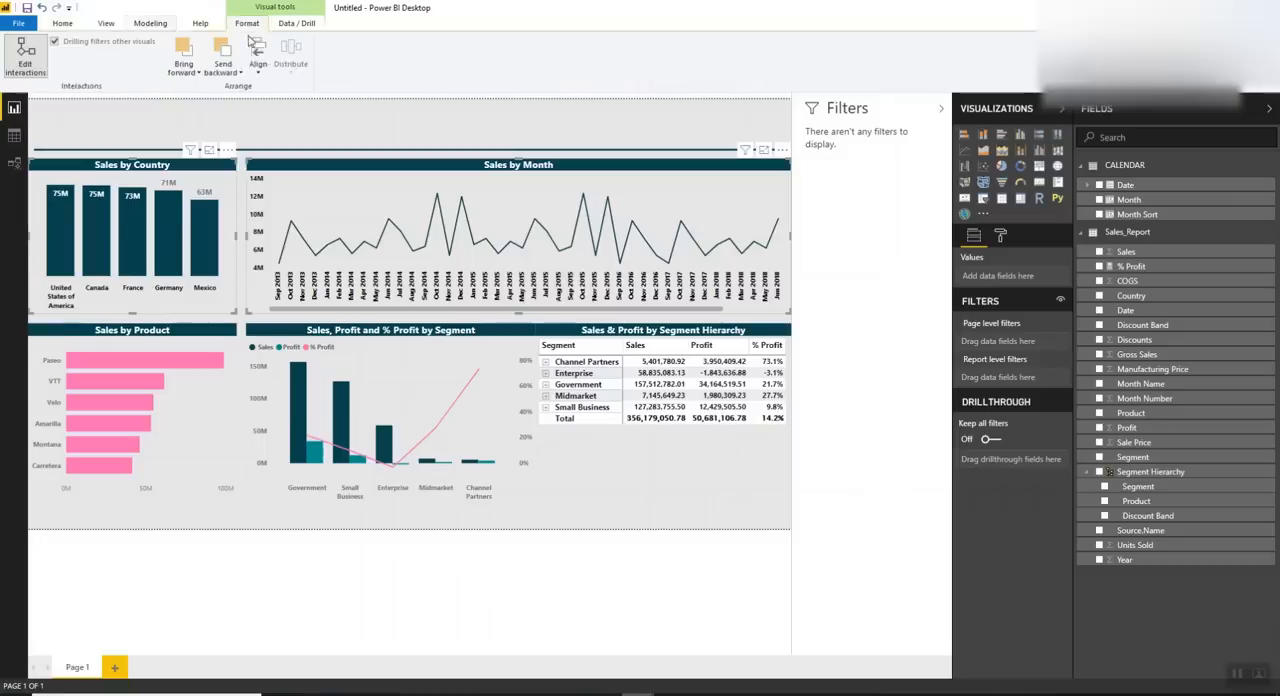
click(256, 74)
click(243, 132)
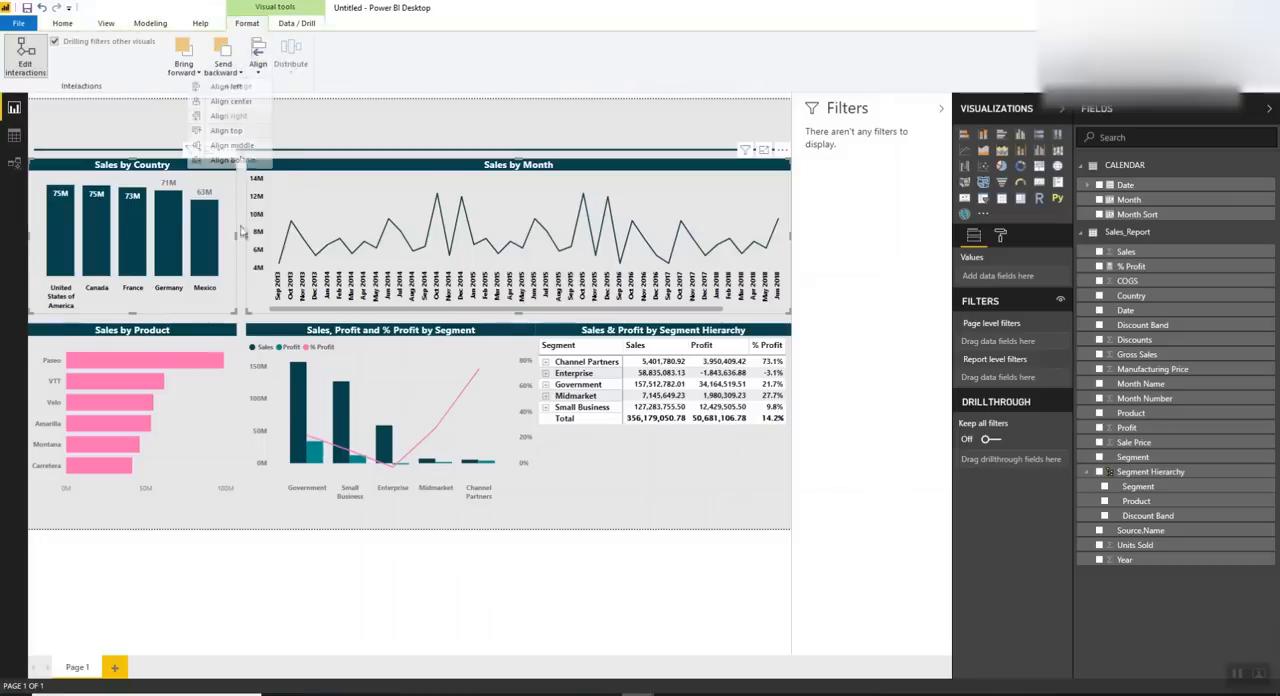
Distribute the Sales by Product chart, the segment chart and the segment hierarchy matrix evenly in the horizontal direction
click(206, 342)
ctrl+click(335, 350)
ctrl+click(556, 338)
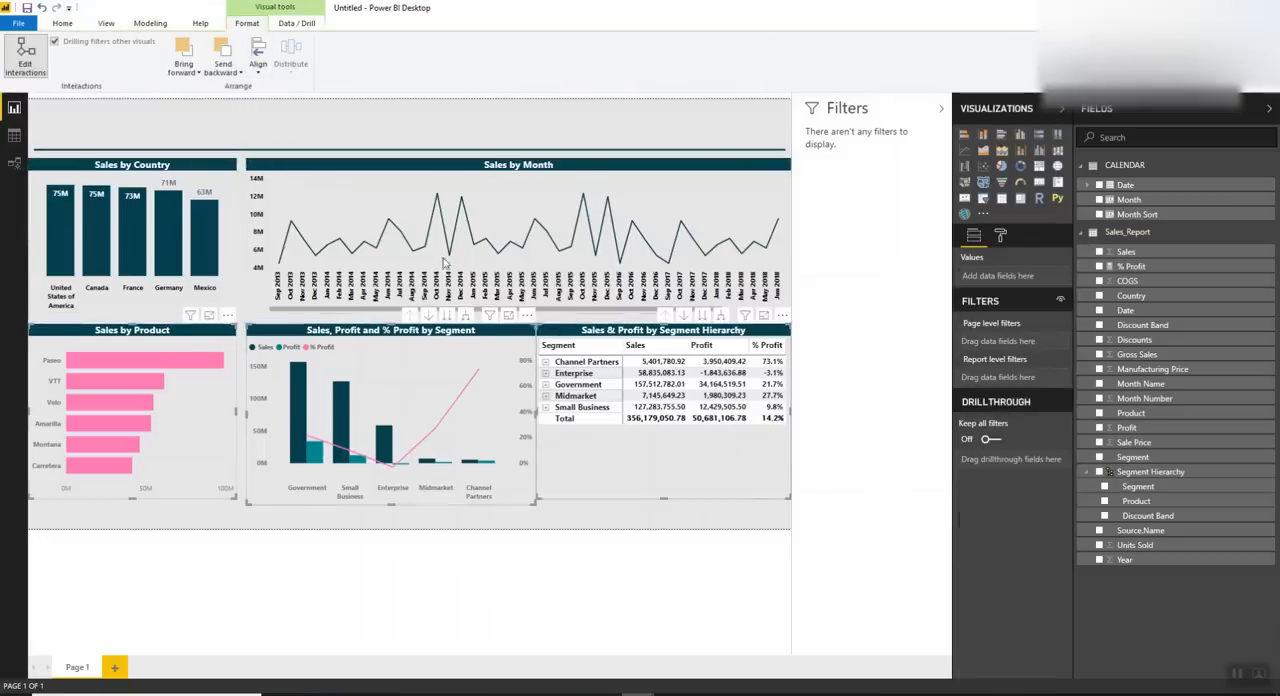
click(258, 64)
click(291, 64)
click(255, 87)
click(418, 530)
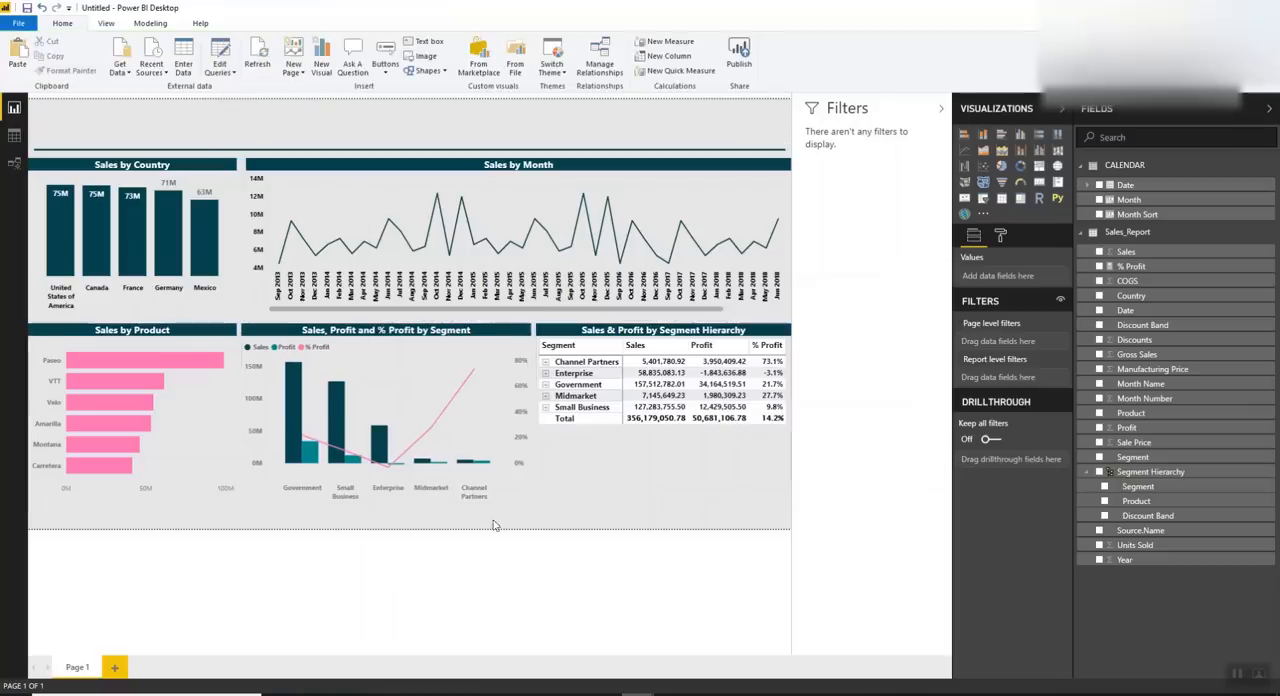
Expand Channel Partners in the segment hierarchy matrix to its product level
click(645, 489)
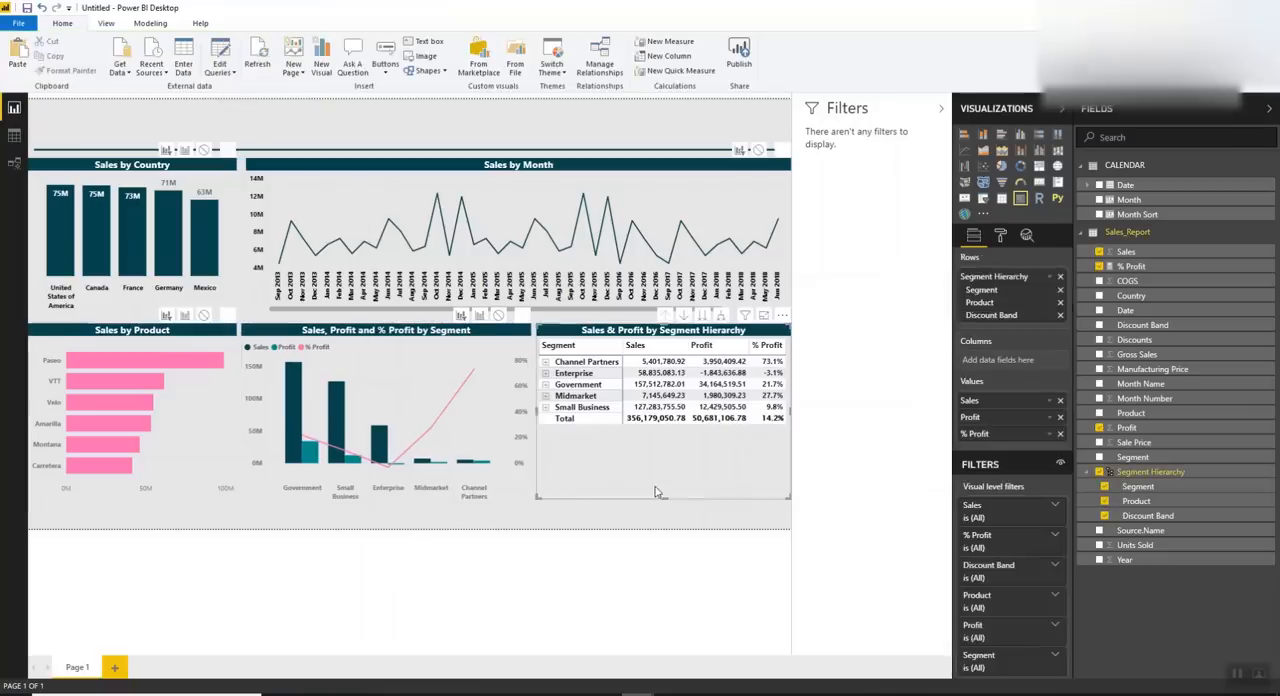
click(545, 361)
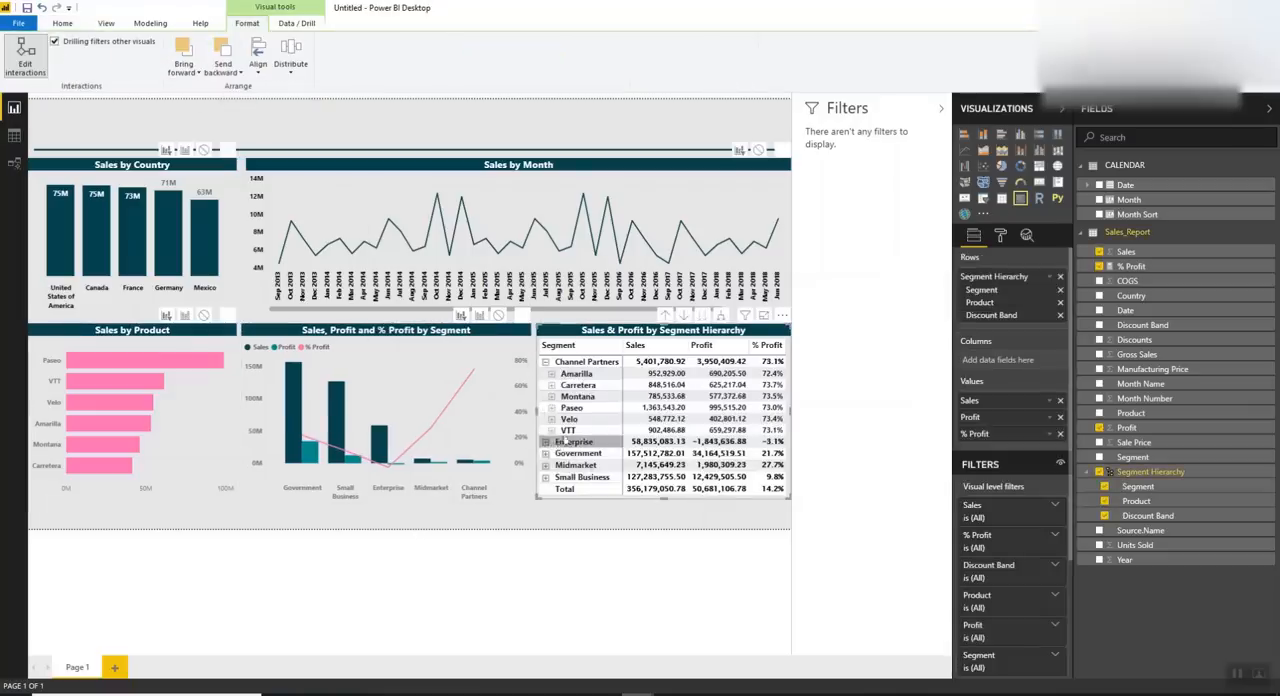
click(455, 546)
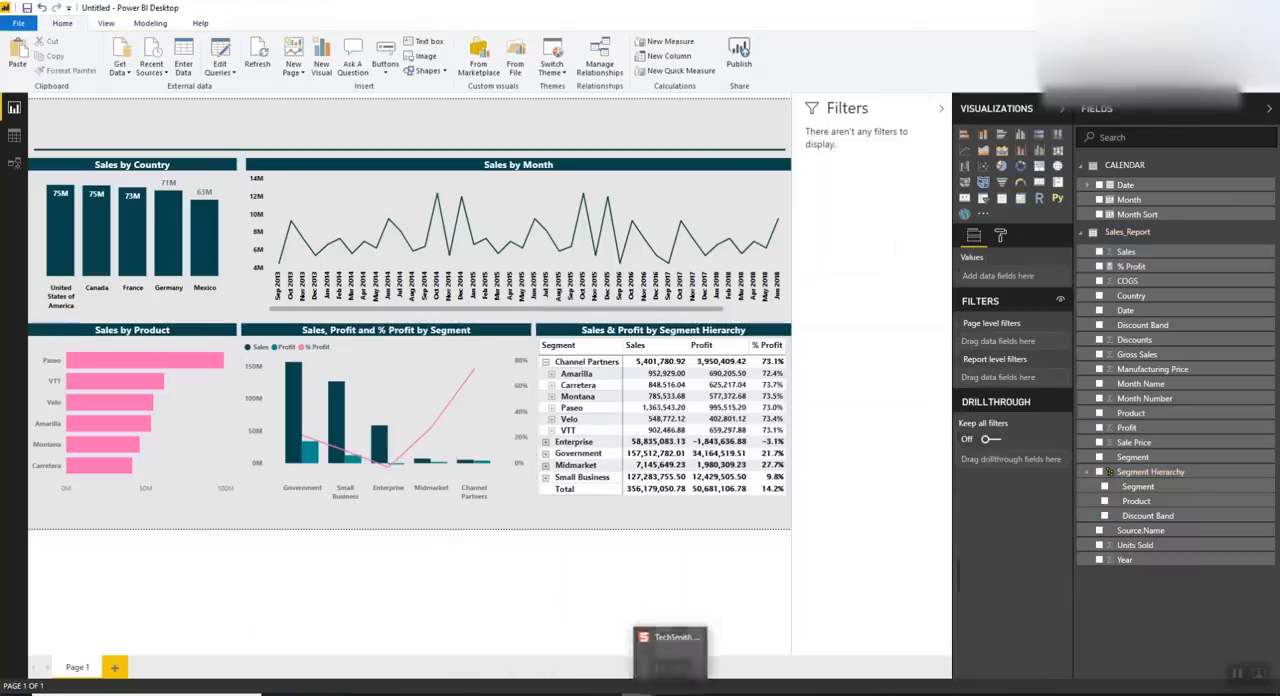
Switch to the Sales_Report_Video report and inspect its monthly profit chart and the Amarilla and Carretera rows of the matrix
mouse_move(637, 692)
click(563, 660)
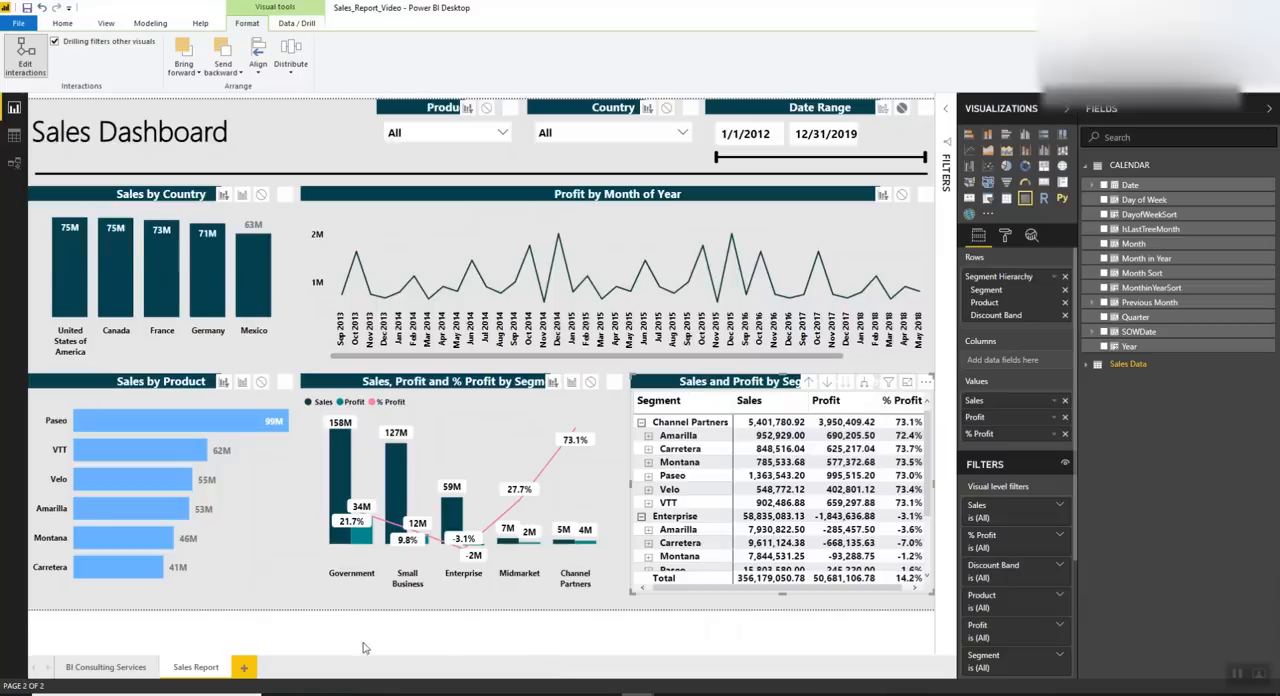
scroll(735, 300, down, 3)
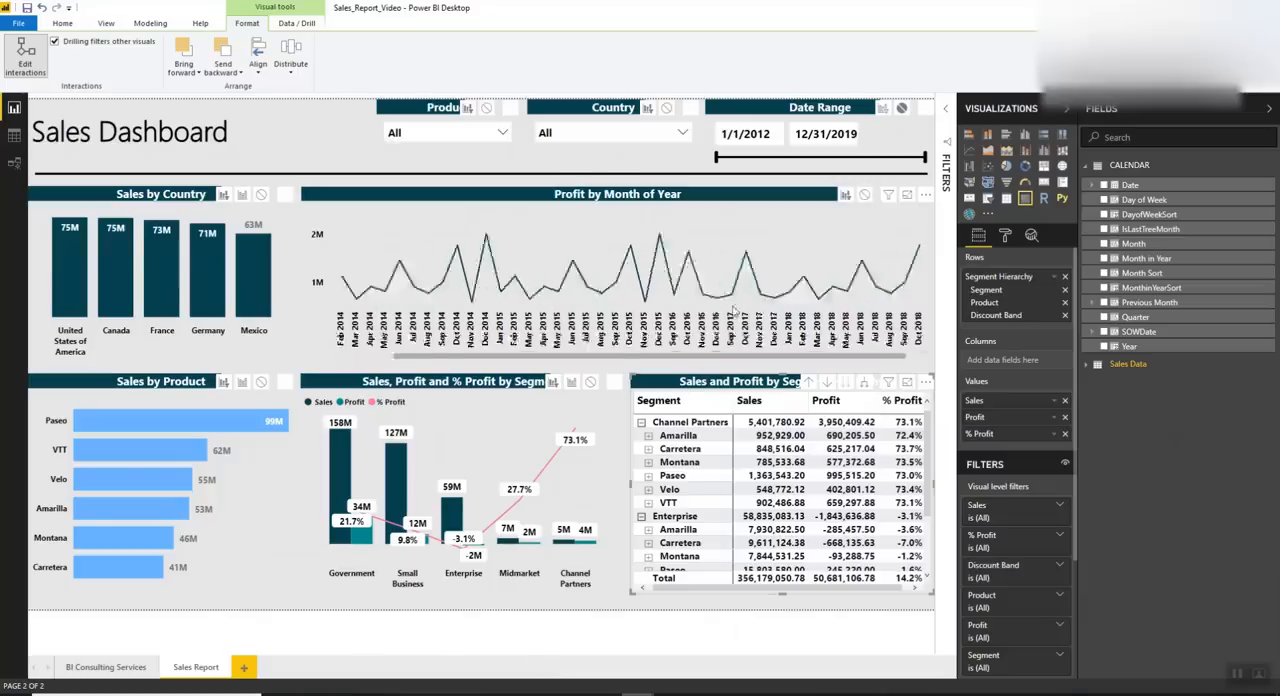
click(688, 443)
click(688, 446)
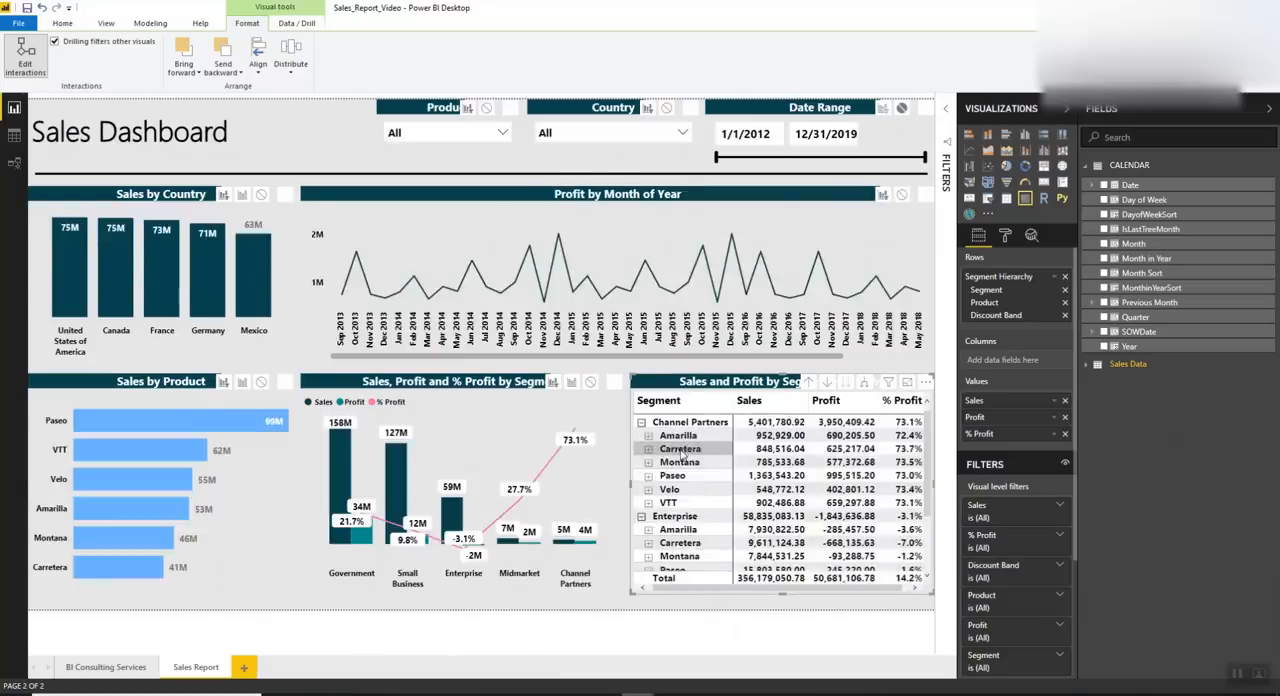
click(681, 452)
click(681, 452)
Try the Product slicer with Carretera and Montana, and clear the selection
click(443, 136)
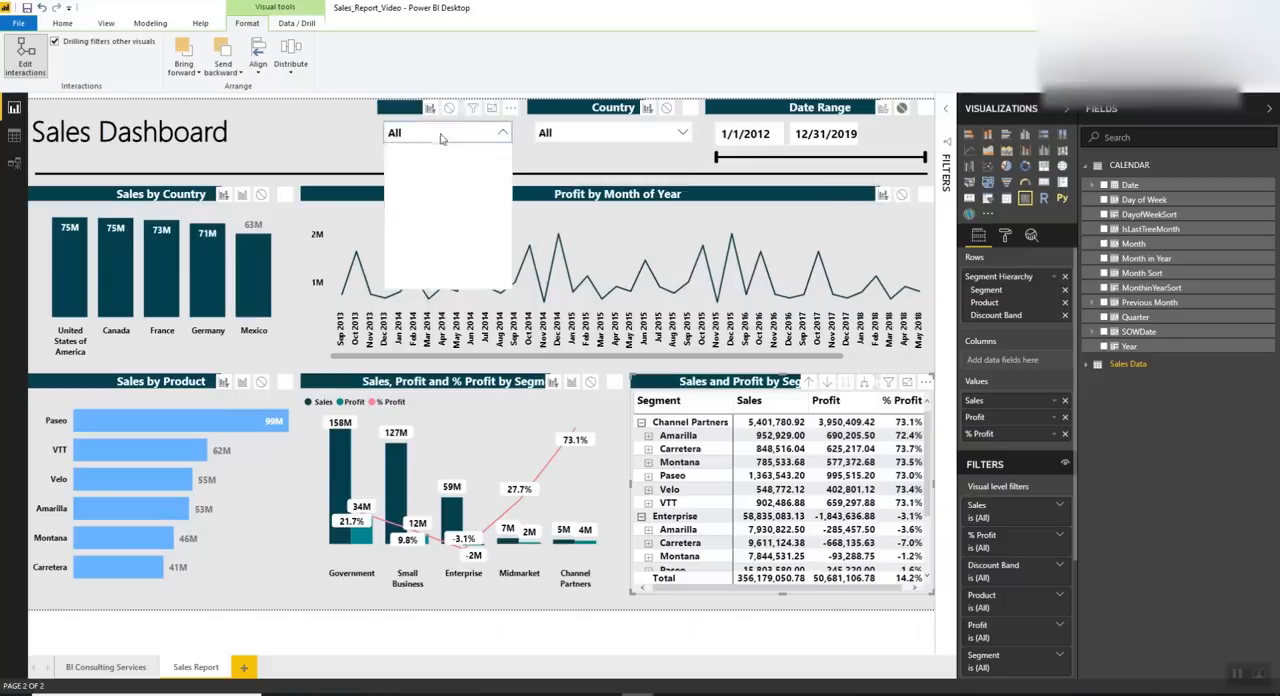
click(426, 167)
click(423, 185)
click(424, 185)
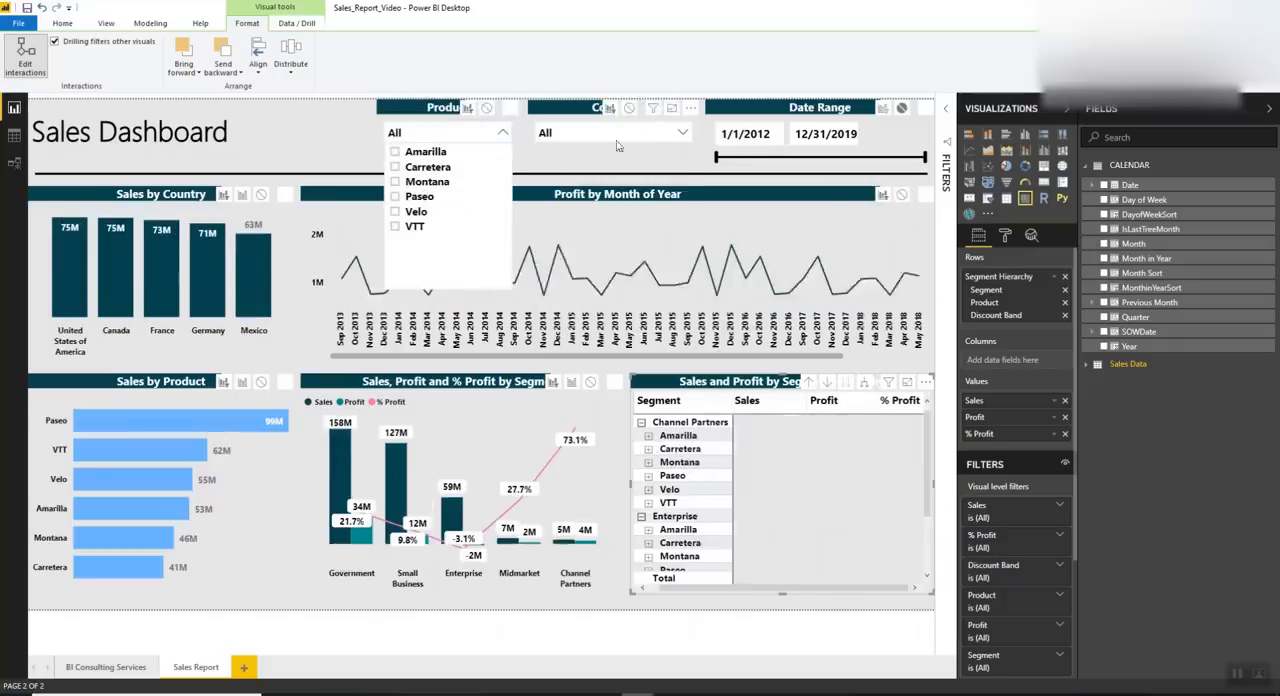
Filter the sales dashboard to Germany with the Country slicer and start its date range at 6/15/2017
click(625, 141)
click(574, 167)
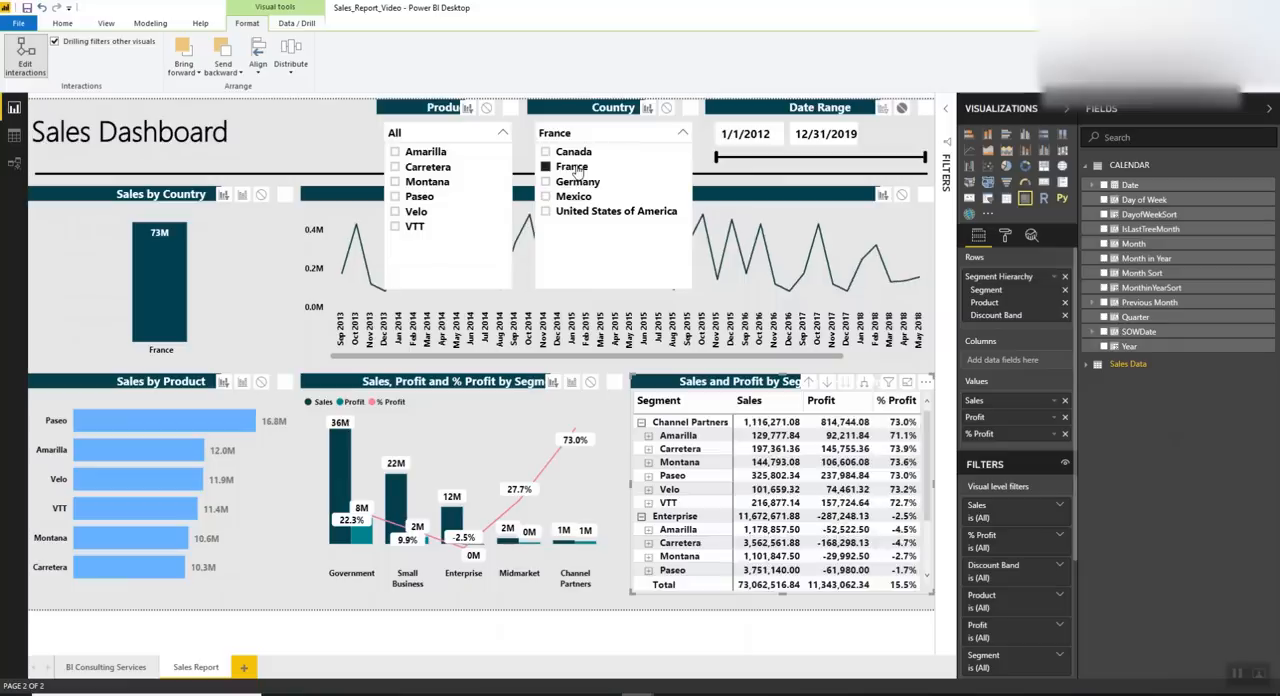
click(577, 182)
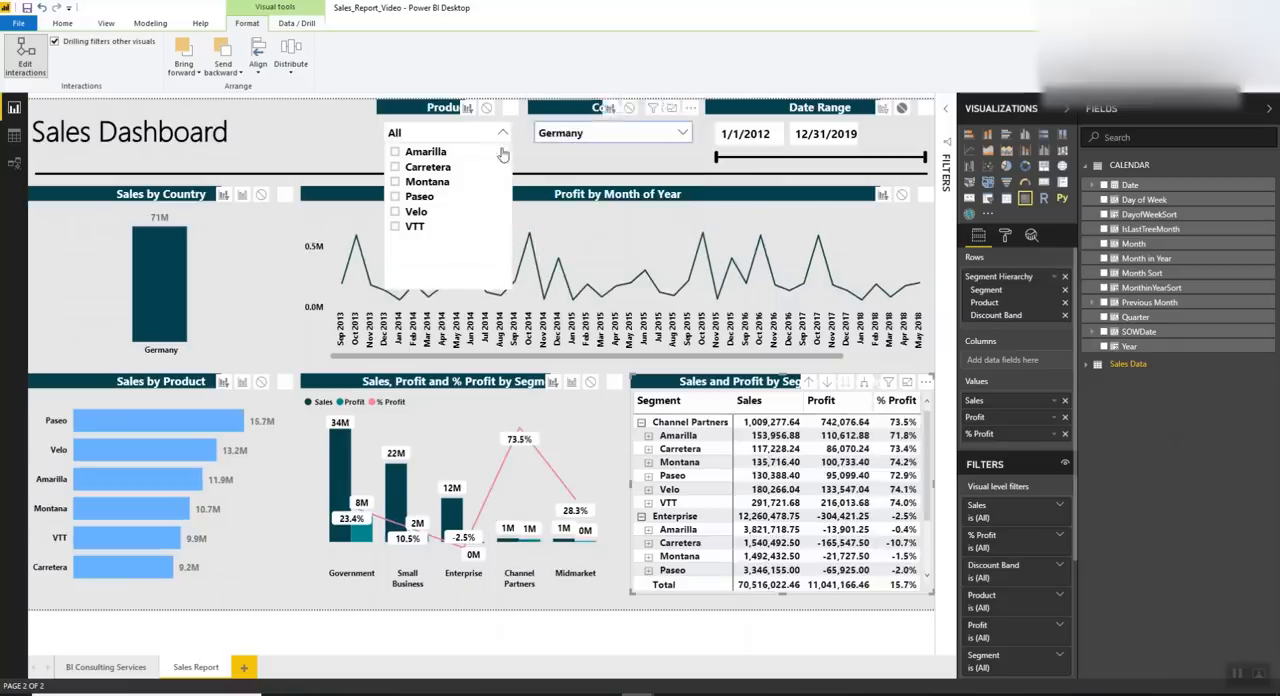
drag(716, 158, 847, 166)
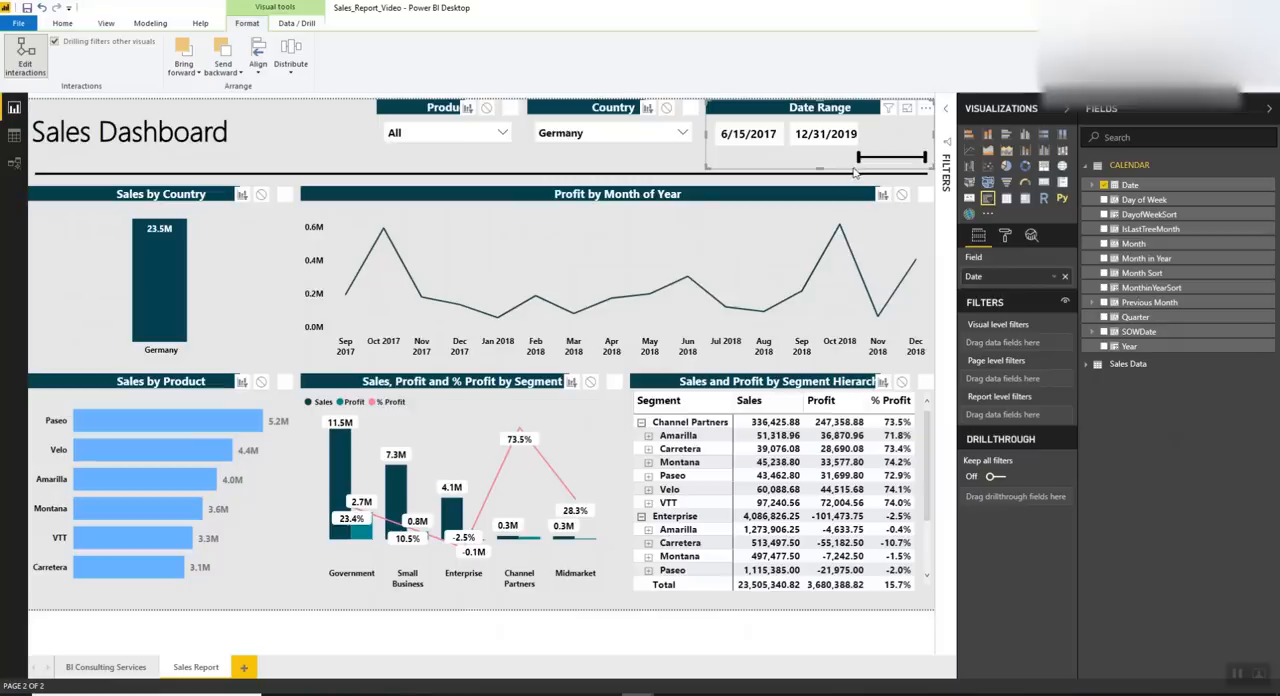
Open the BI Consulting Services page of the report and select the website address for copying
click(100, 670)
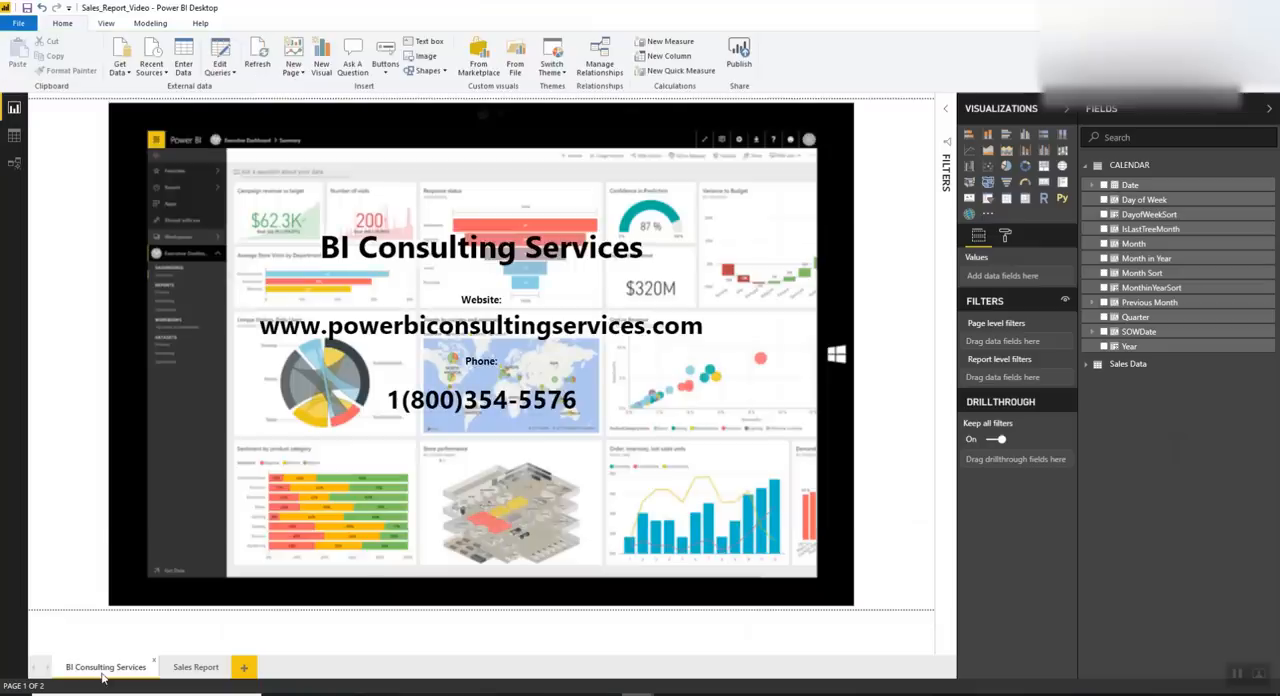
click(392, 348)
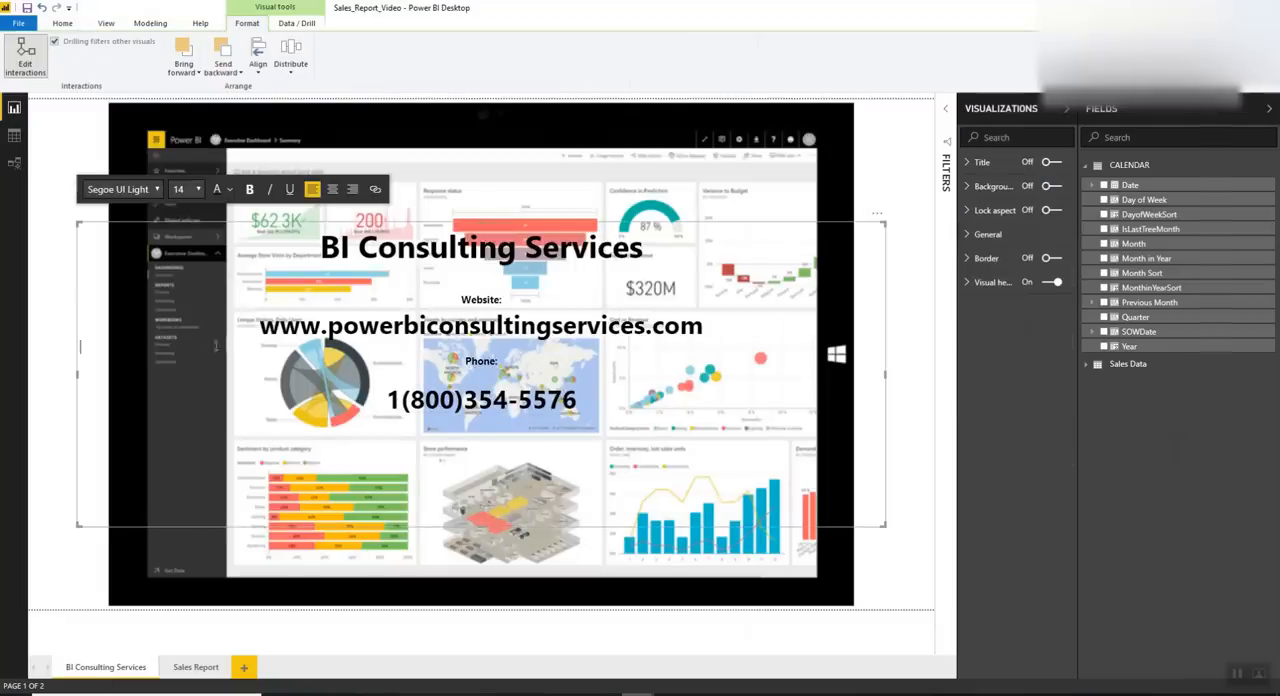
click(431, 639)
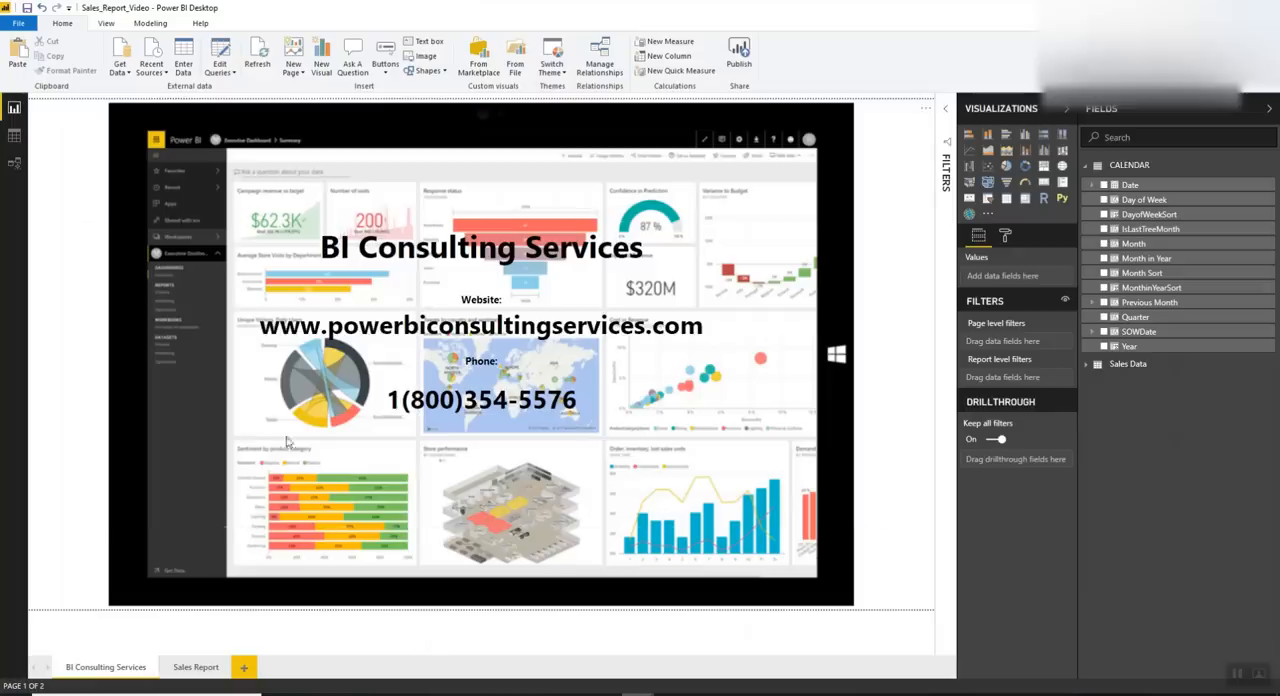
drag(258, 325, 726, 324)
key(ctrl+c)
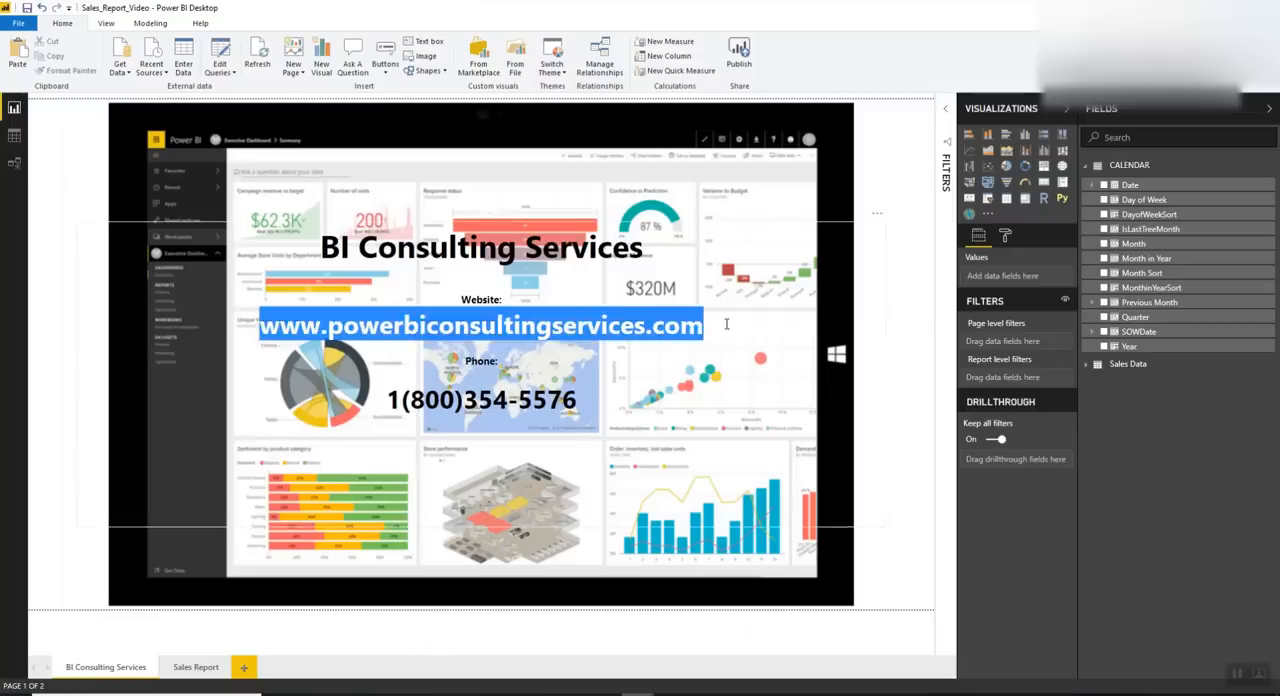
click(416, 676)
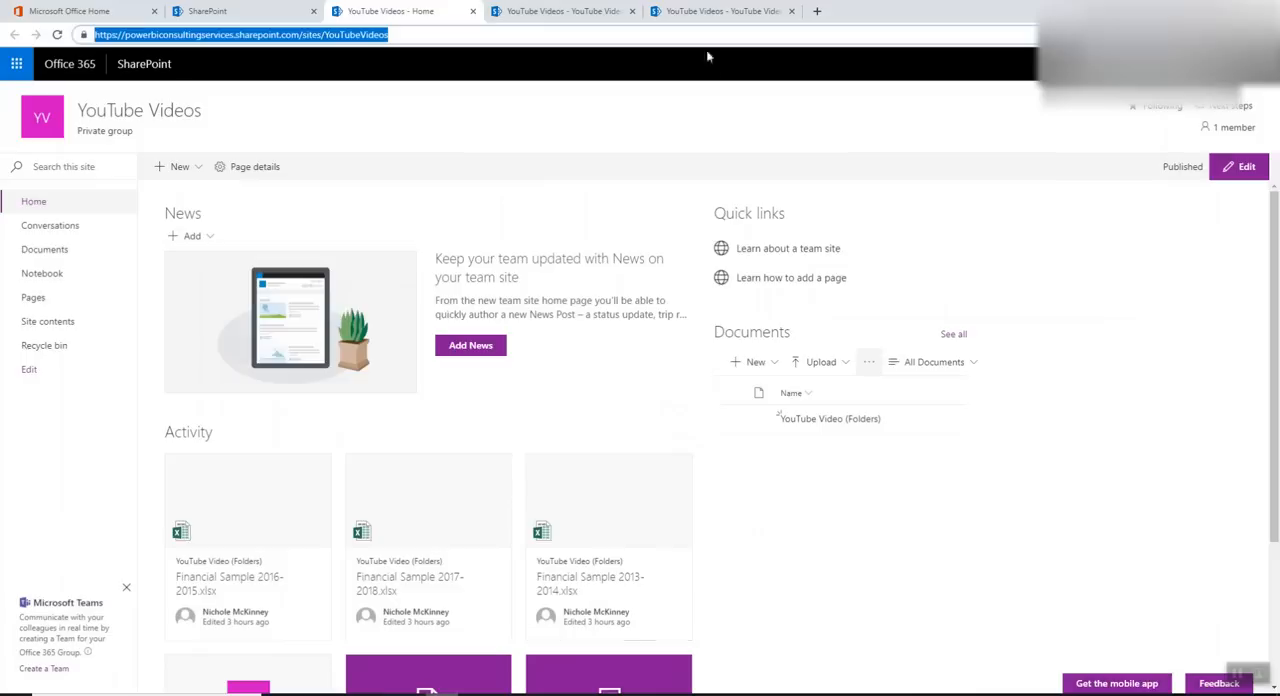
click(819, 12)
key(ctrl+v)
key(Return)
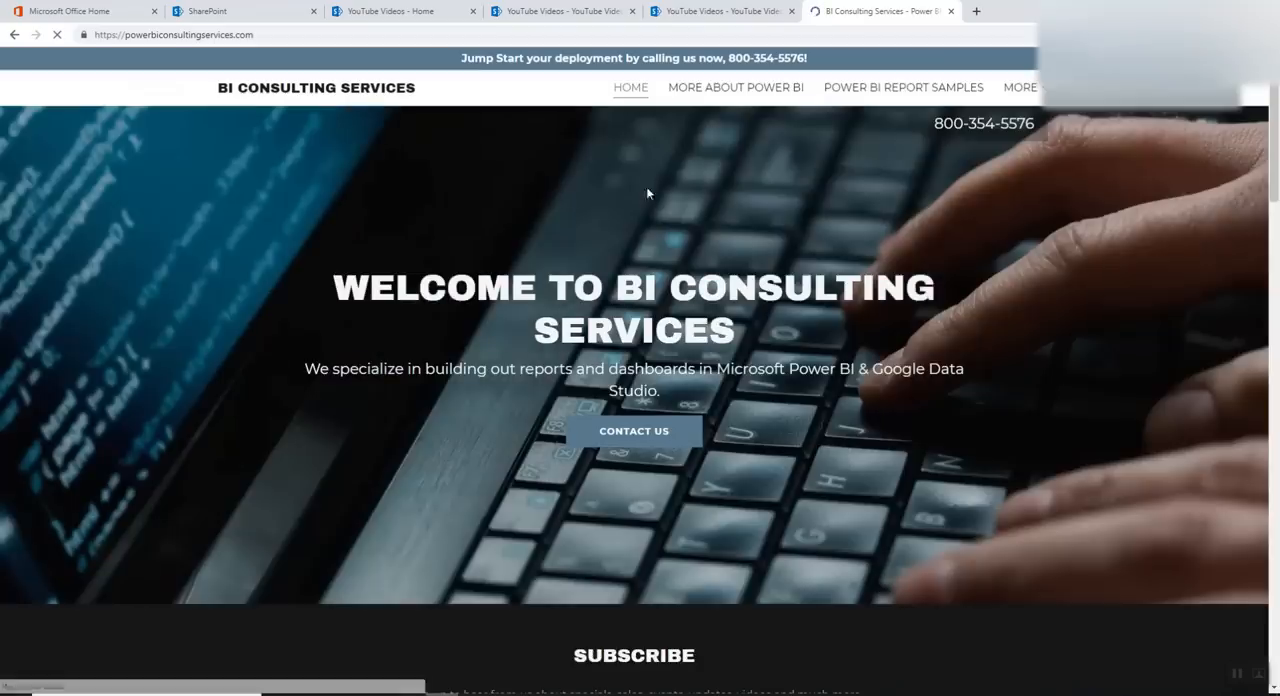
Open the website's contact form and go through its name, title, business, phone and message fields without filling them in
click(659, 441)
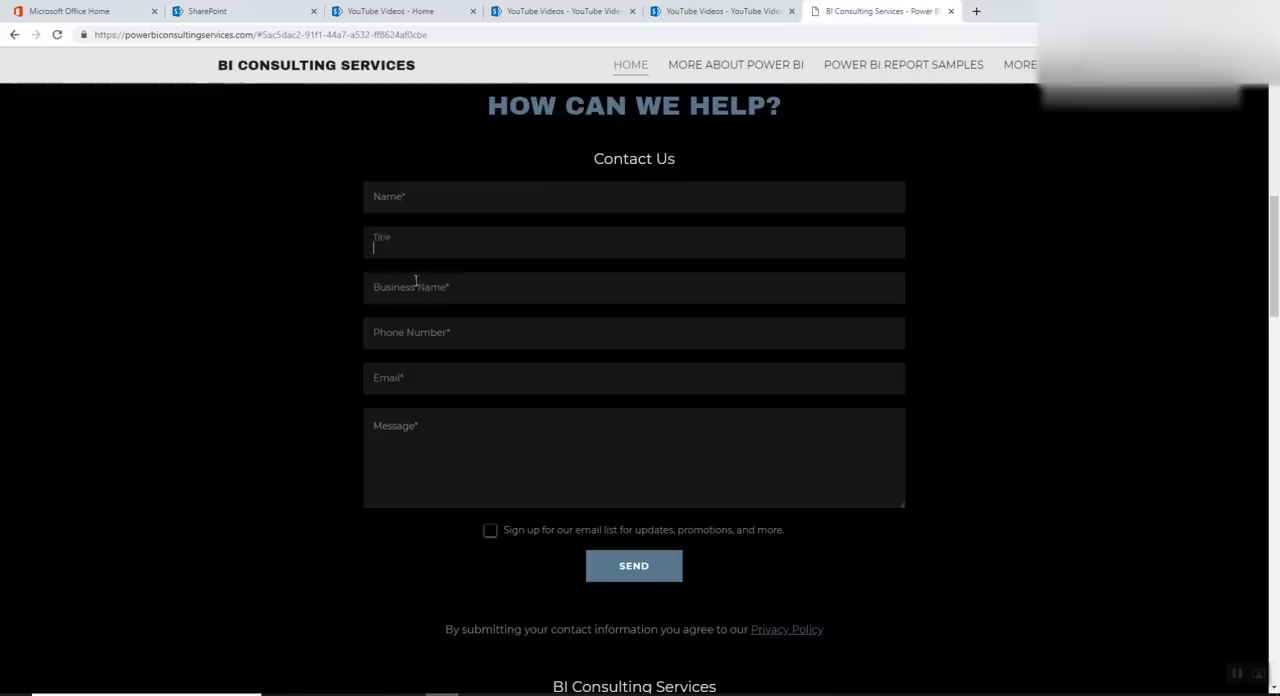
click(388, 409)
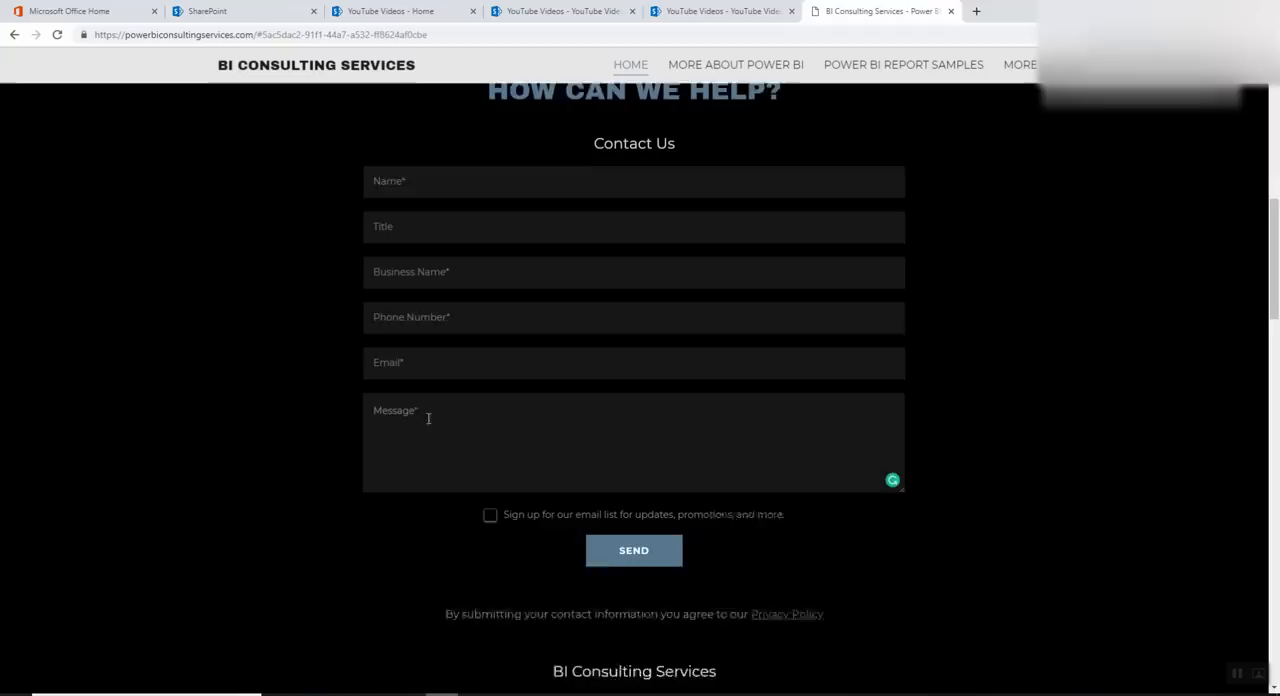
click(443, 200)
click(416, 248)
click(419, 292)
click(412, 333)
click(408, 435)
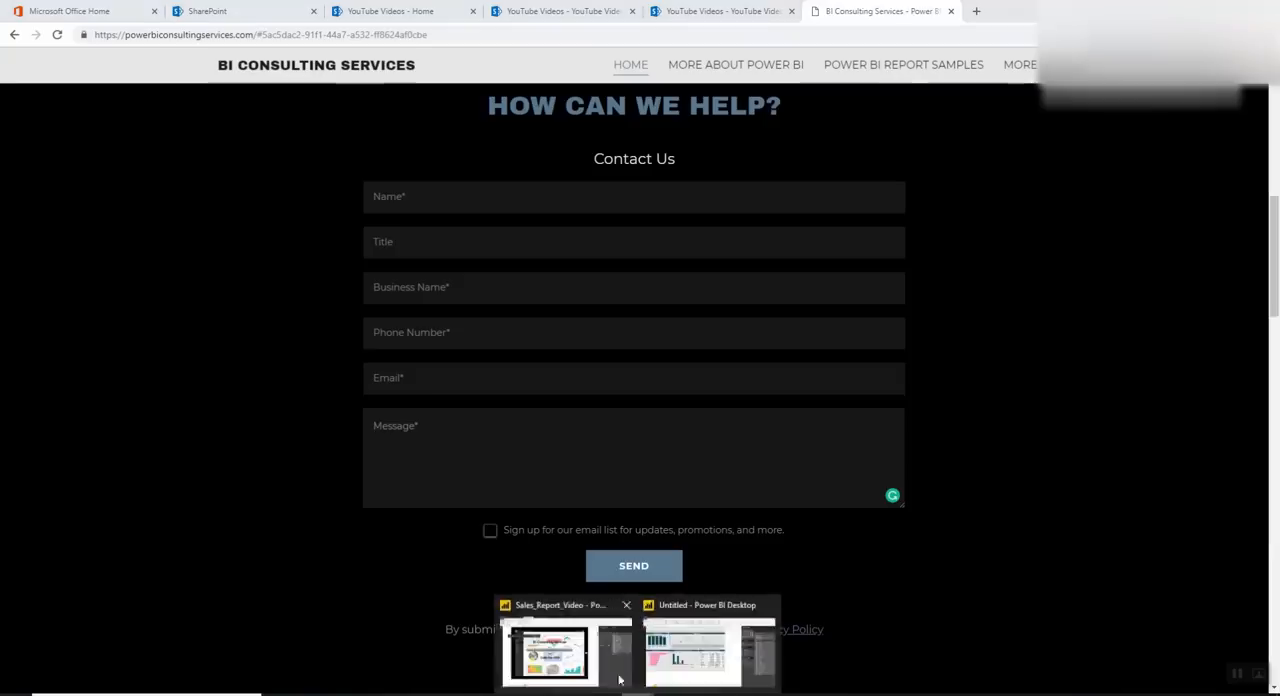
Switch back to the Sales_Report_Video report to view its BI Consulting Services page, leaving nothing selected
click(619, 680)
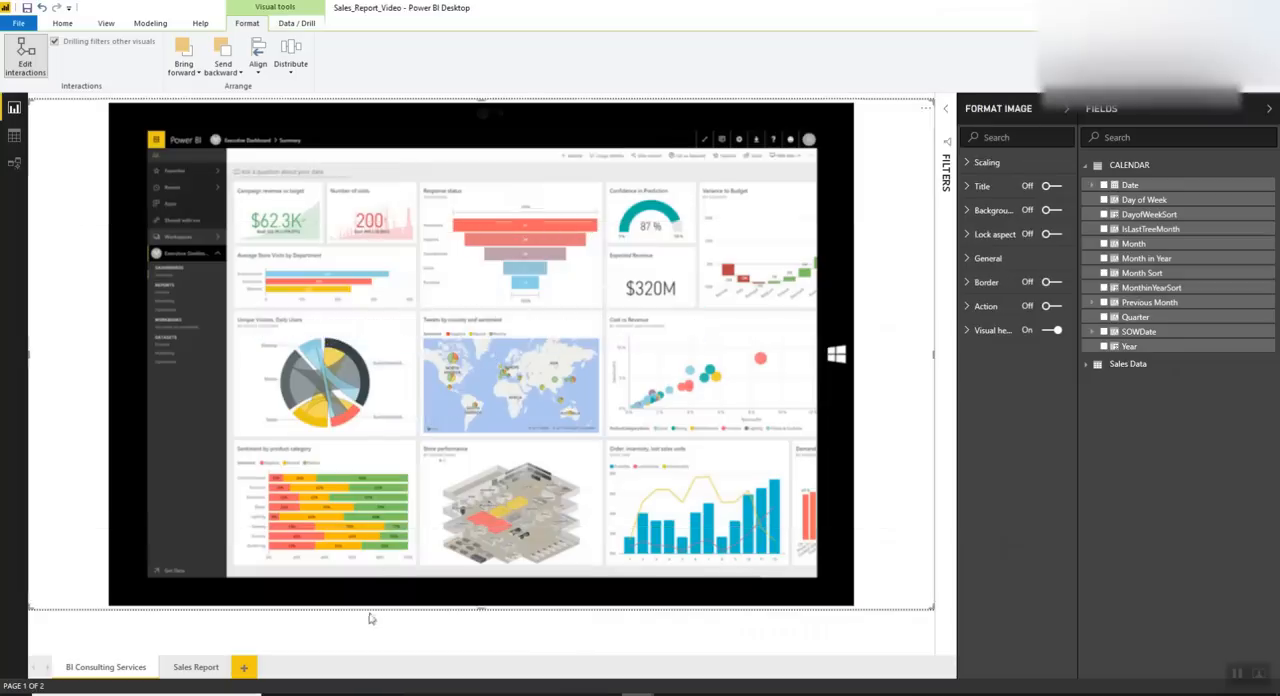
click(475, 627)
click(480, 612)
click(495, 627)
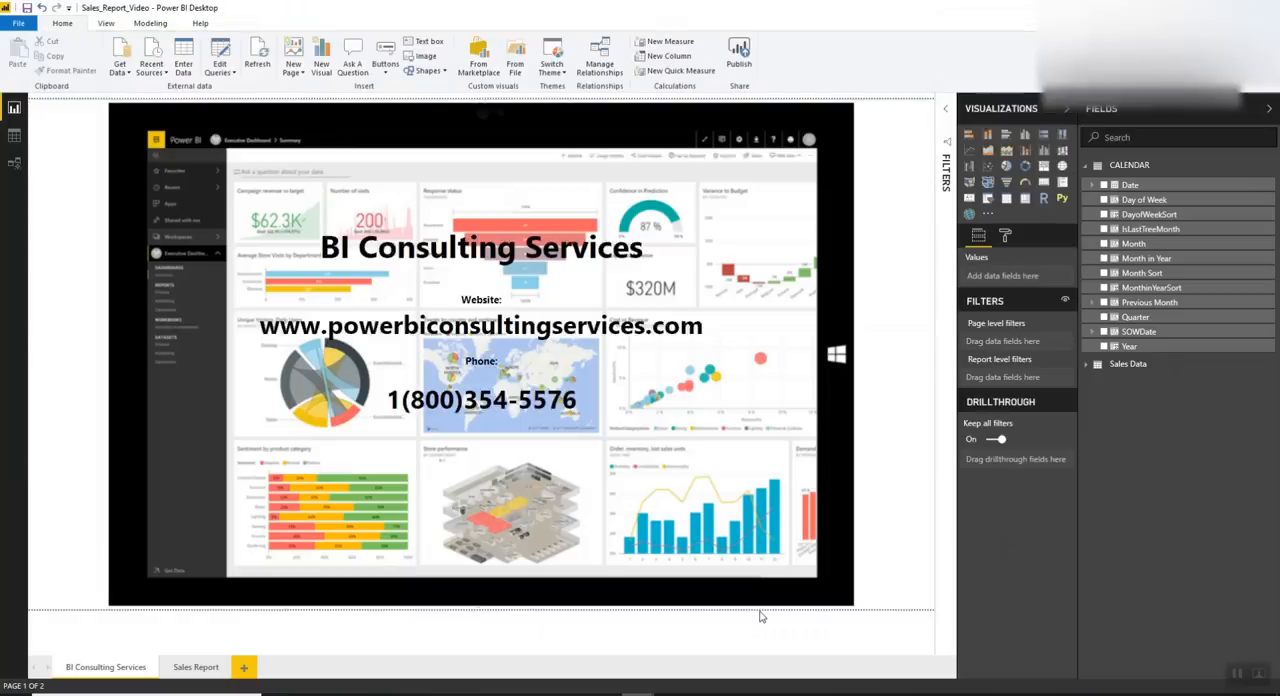
Revisit the contact form in the browser and return to the untitled Power BI report
click(441, 650)
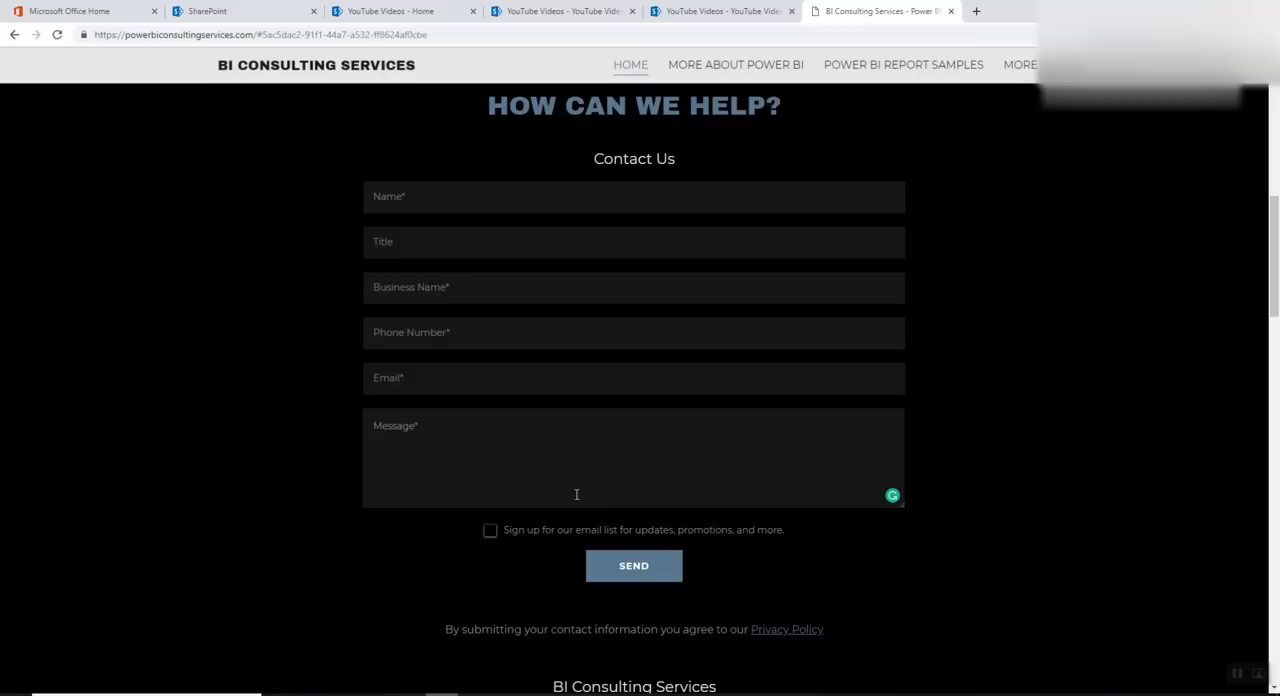
mouse_move(640, 692)
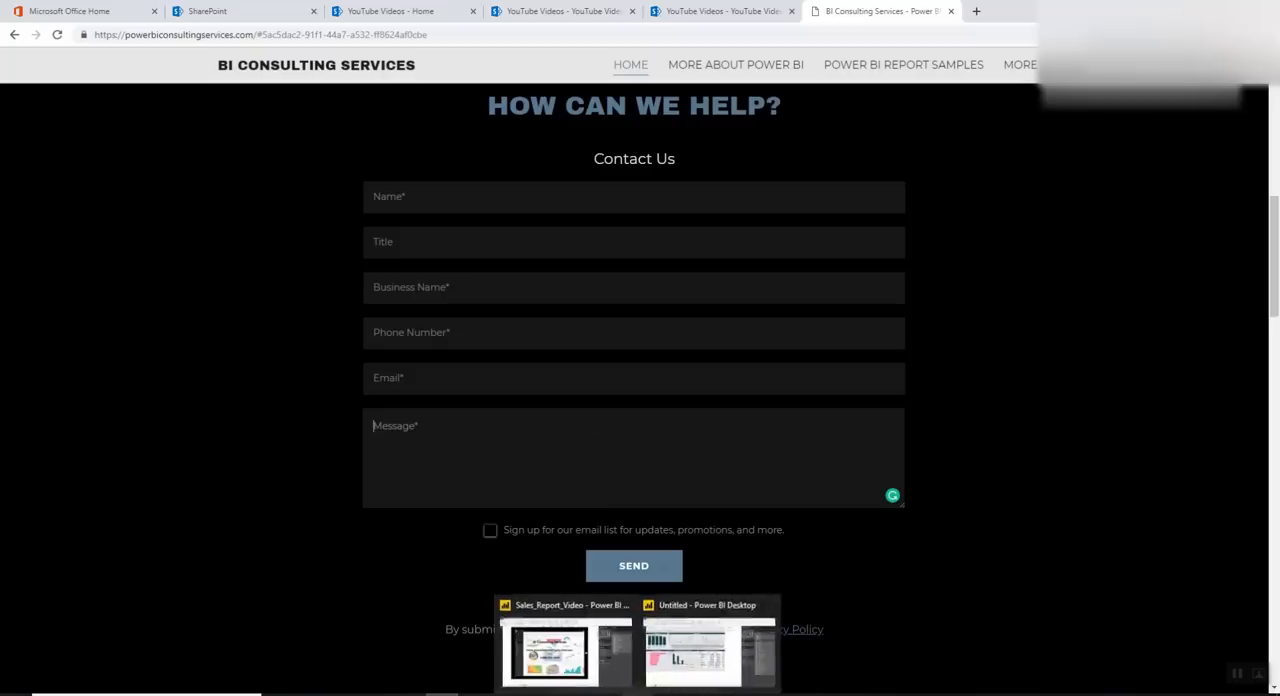
click(672, 660)
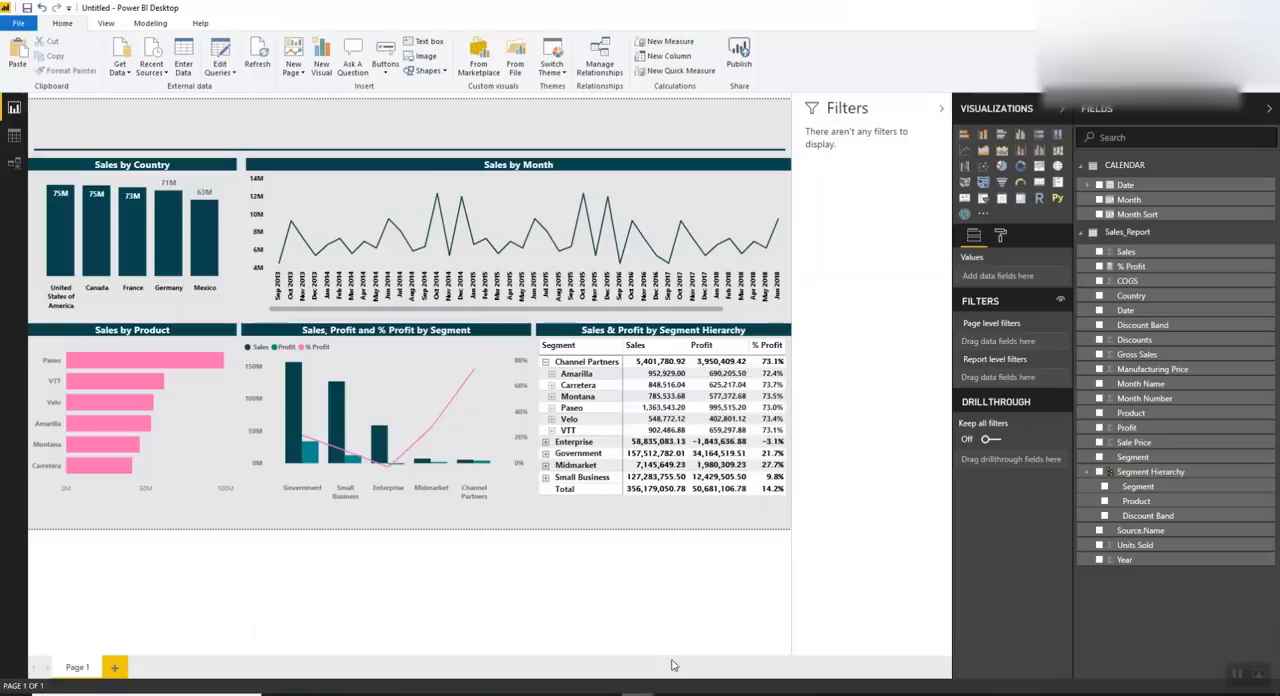